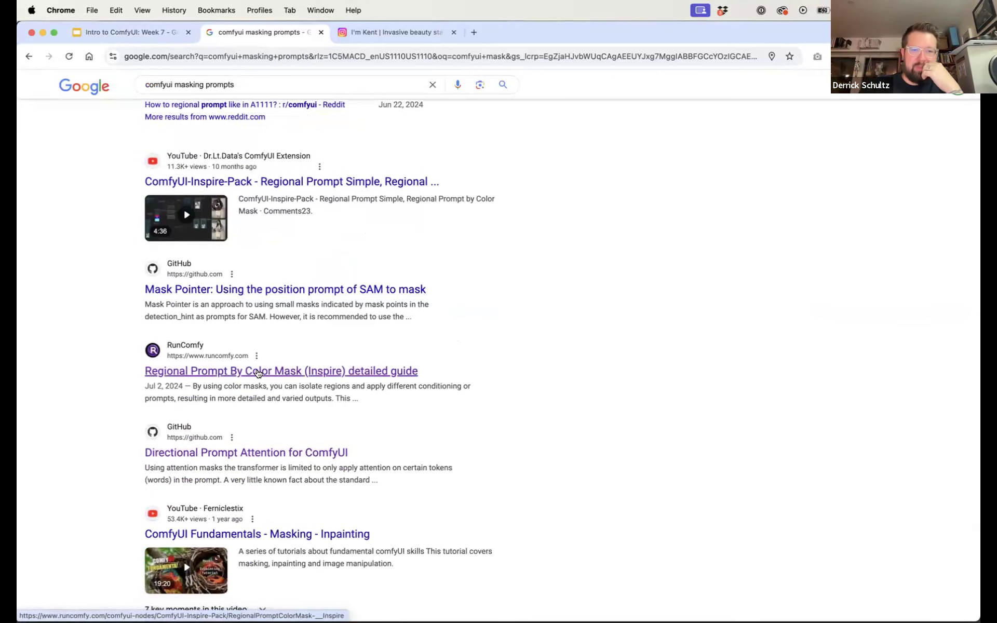
Open the RunComfy guide to Regional Prompt By Color Mask (Inspire) from the search results and read its description and input parameters
left_click(258, 372, "super")
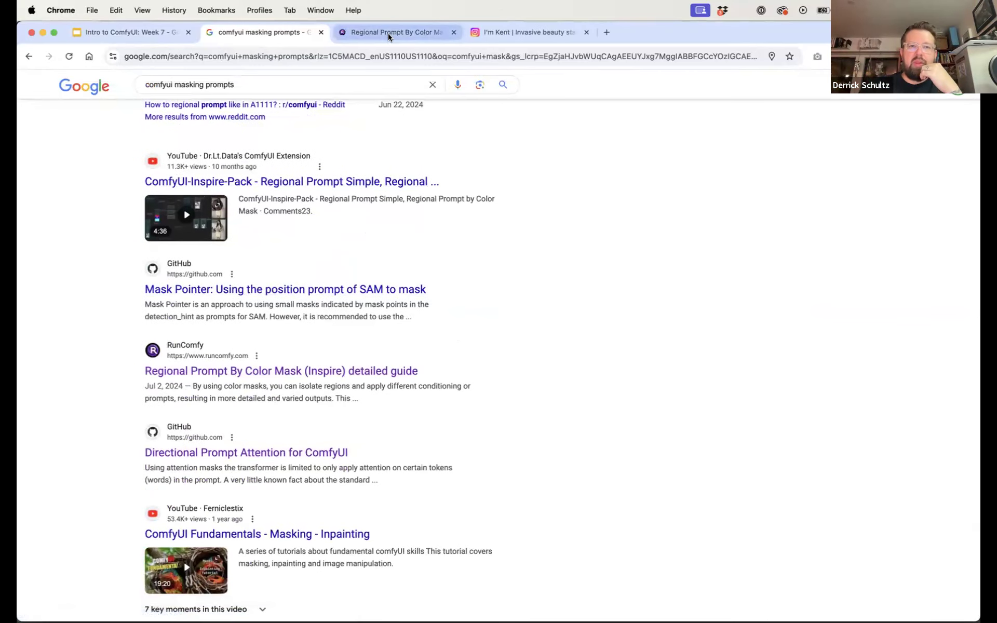
left_click(388, 33)
scroll(345, 311, "down", 10)
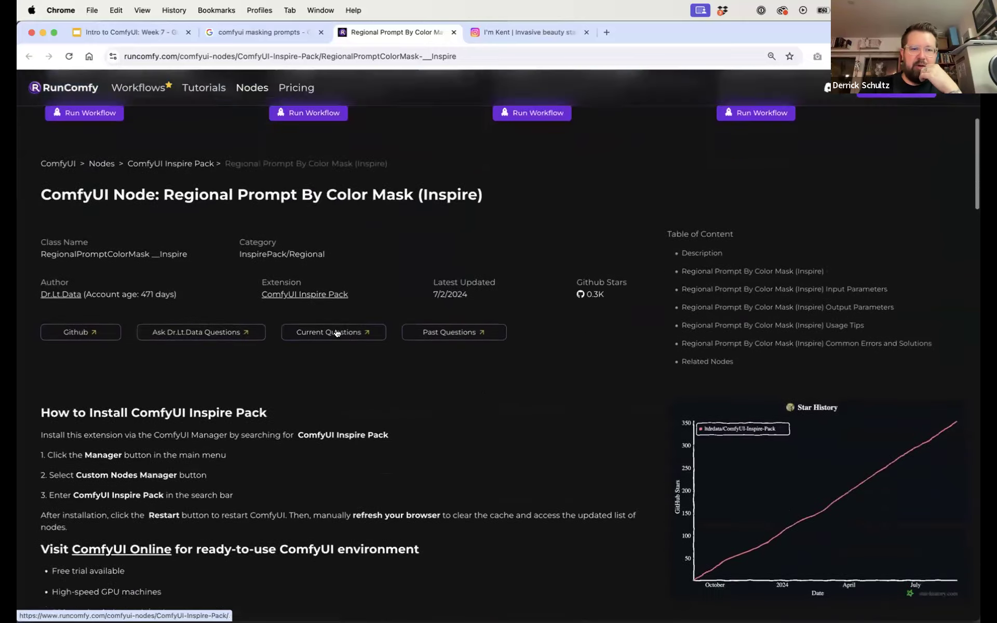
scroll(335, 333, "down", 5)
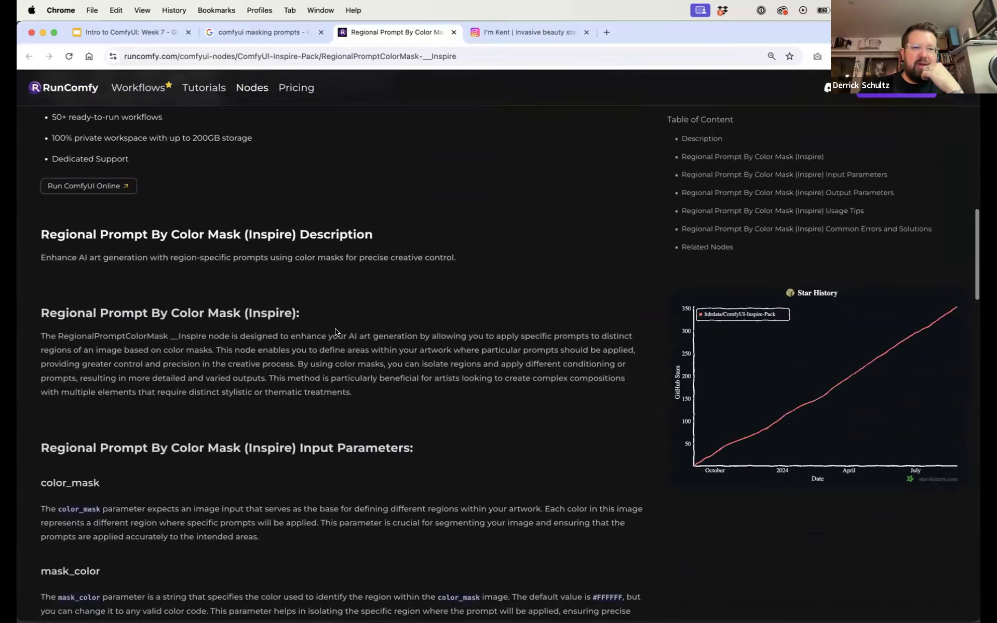
left_click_drag(41, 232, 236, 233)
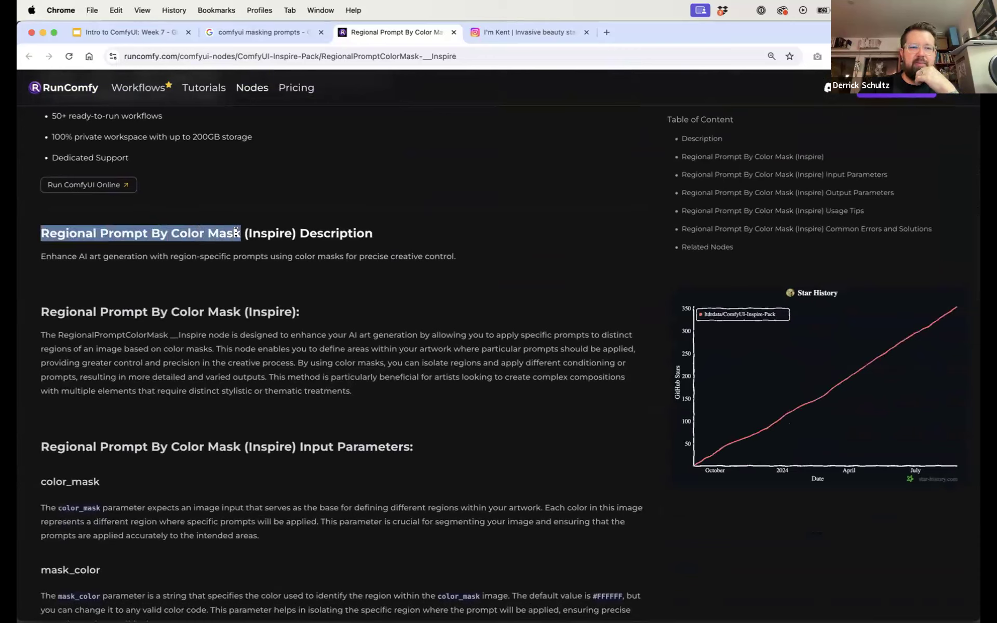
left_click(269, 231)
left_click_drag(46, 234, 239, 233)
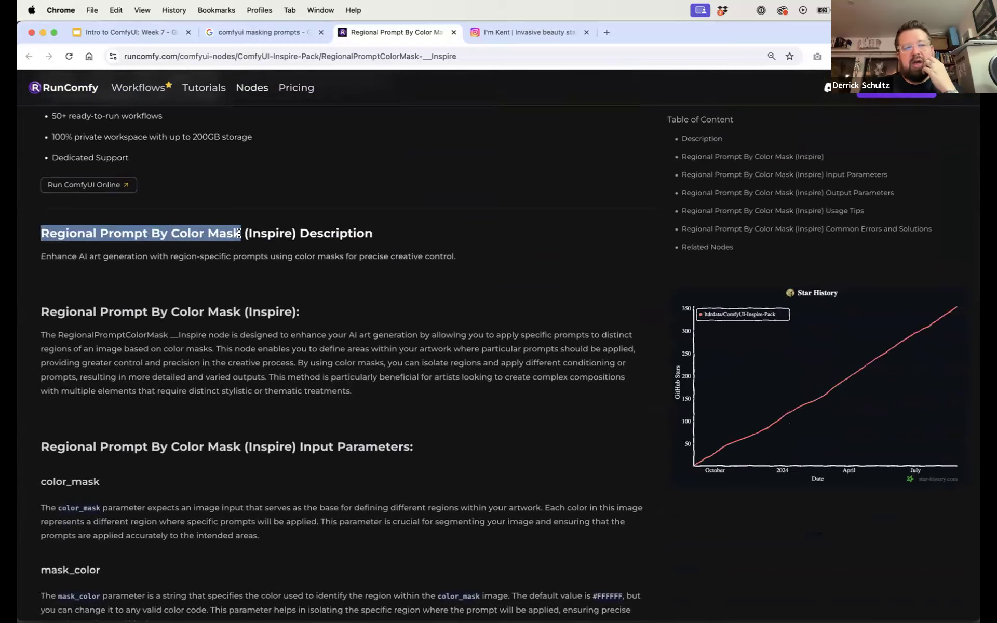
scroll(321, 338, "down", 10)
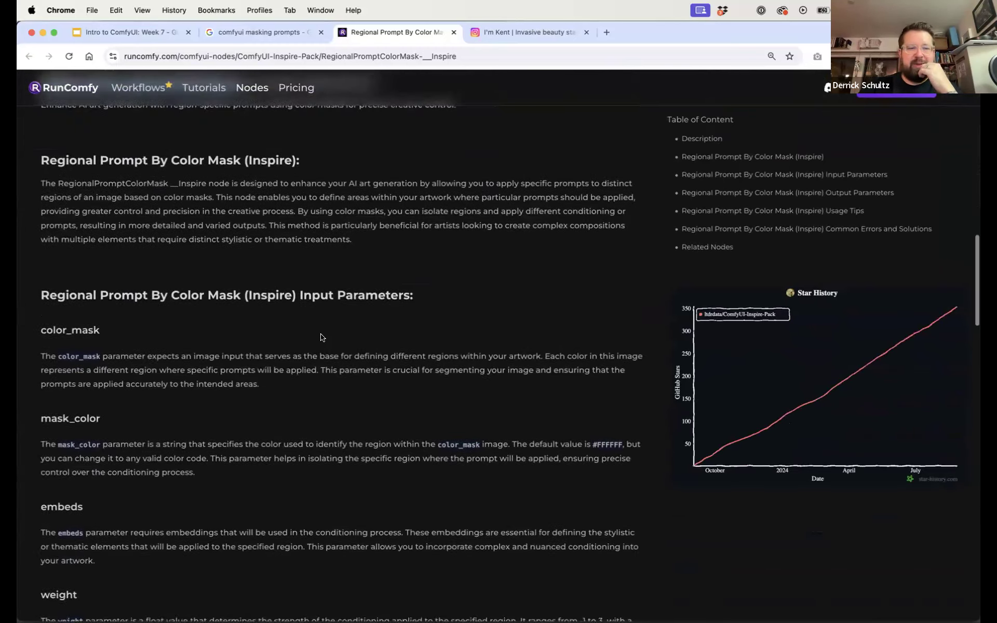
scroll(321, 336, "down", 4)
scroll(322, 336, "up", 20)
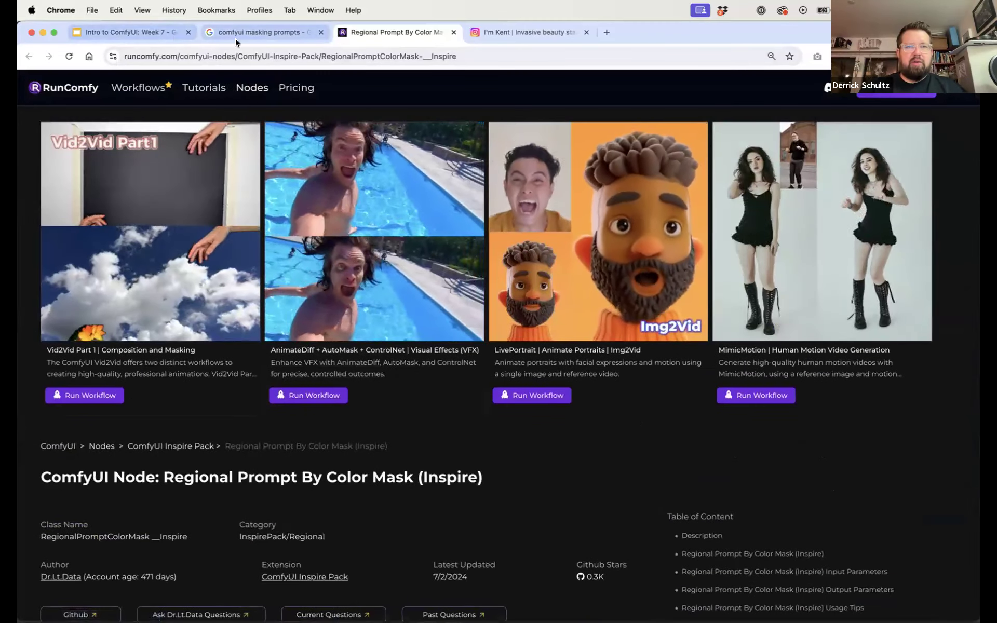
Switch to the RunComfy workflow window and examine the first Regional Conditioning By Color Mask (Inspire) node's settings
key("super+grave")
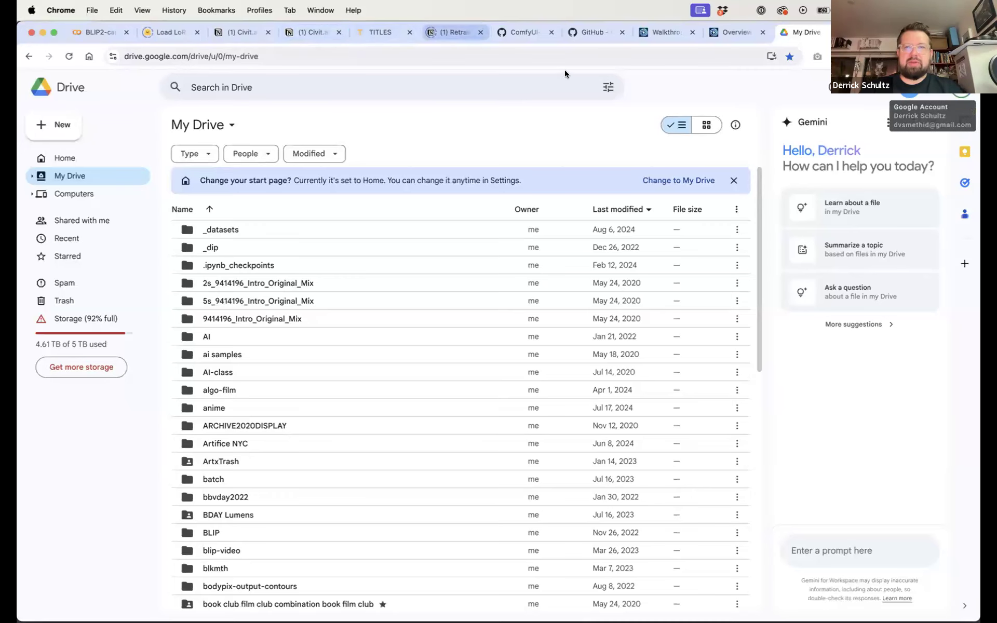
left_click_drag(877, 32, 870, 72)
left_click_drag(771, 71, 778, 23)
left_click_drag(368, 320, 746, 307)
left_click_drag(364, 487, 601, 156)
left_click_drag(396, 196, 336, 151)
scroll(362, 183, "up", 3)
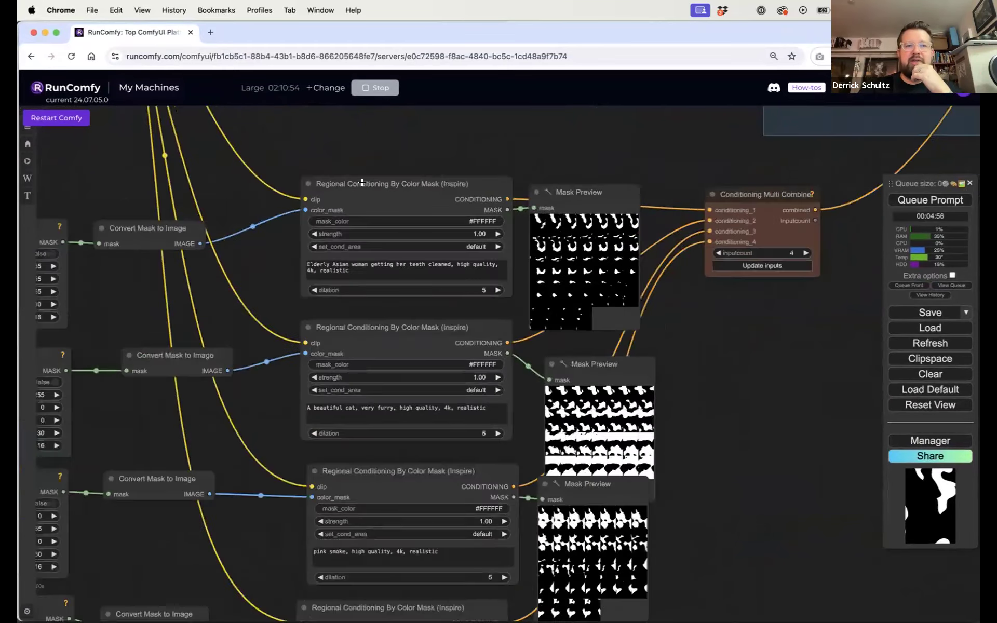
scroll(362, 183, "up", 8)
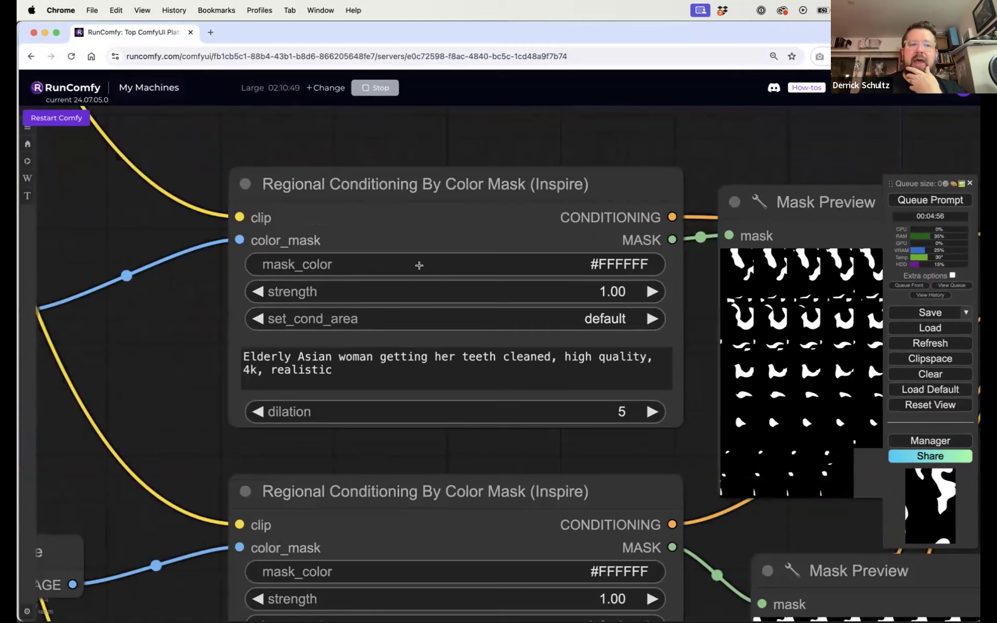
scroll(420, 266, "down", 5)
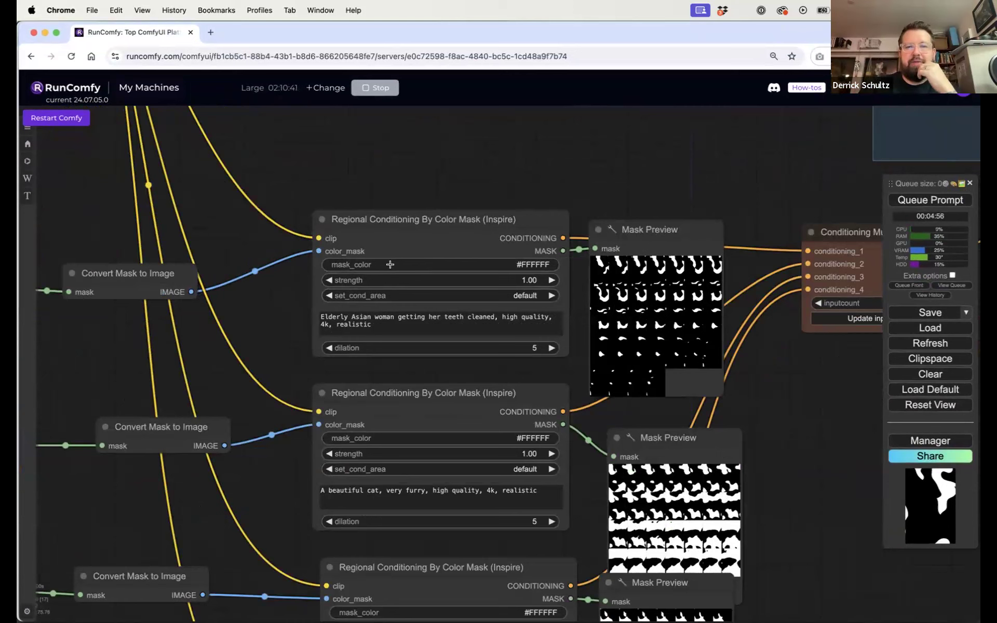
Review the prompt text of each of the four Regional Conditioning By Color Mask nodes
left_click(384, 321)
left_click_drag(384, 321, 309, 315)
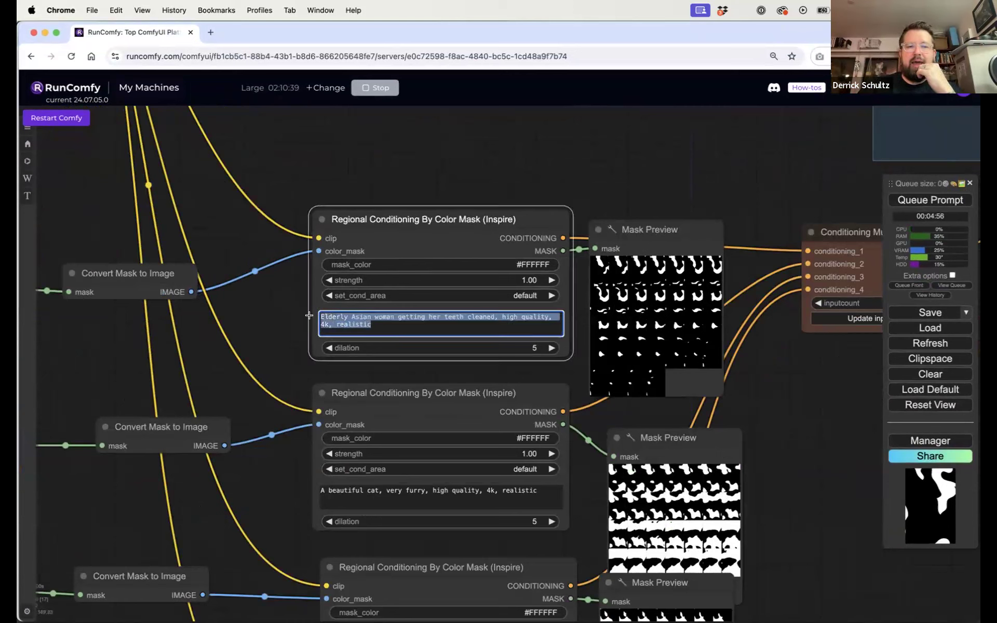
left_click(368, 319)
left_click_drag(380, 320, 317, 318)
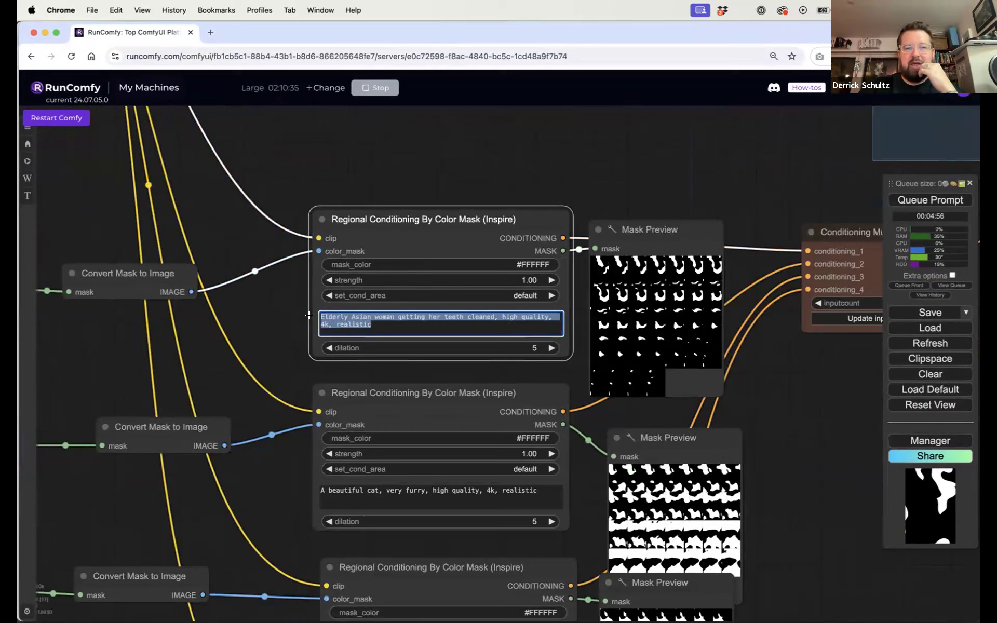
left_click(407, 322)
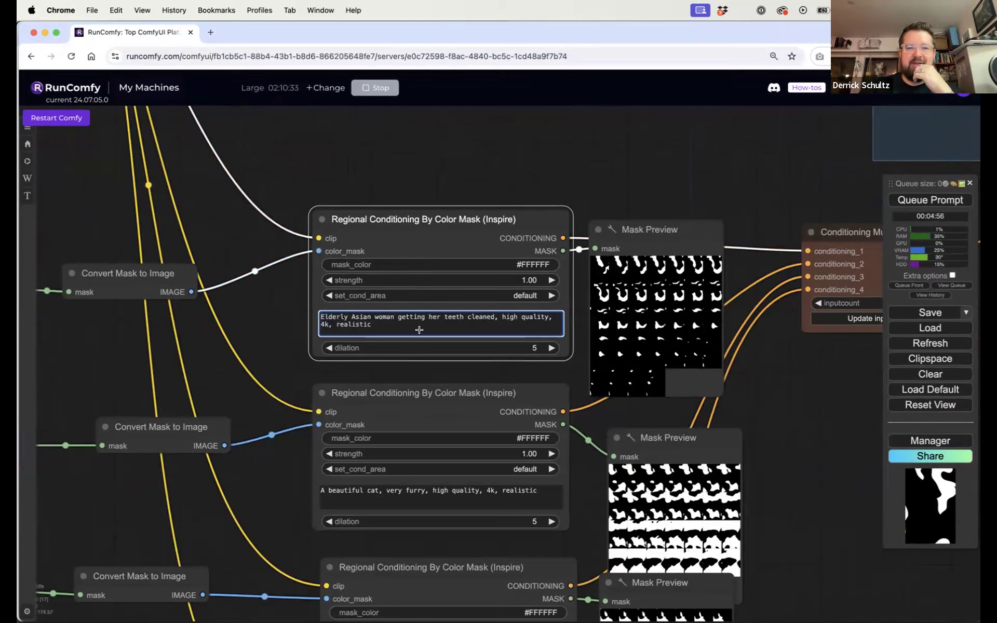
left_click(420, 384)
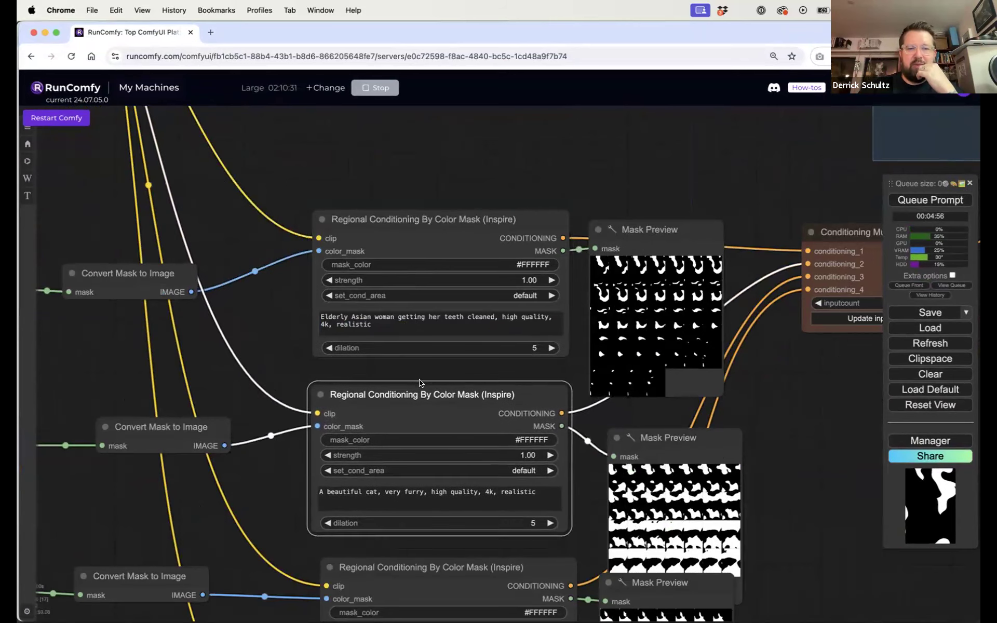
left_click_drag(393, 492, 416, 492)
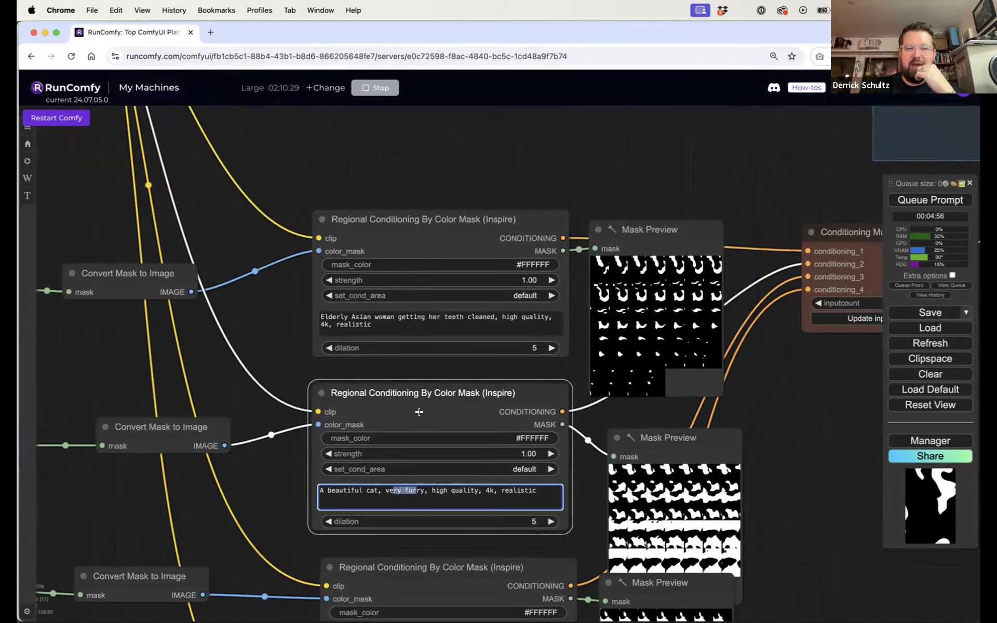
scroll(410, 378, "down", 2)
left_click(309, 488)
left_click_drag(315, 522, 305, 332)
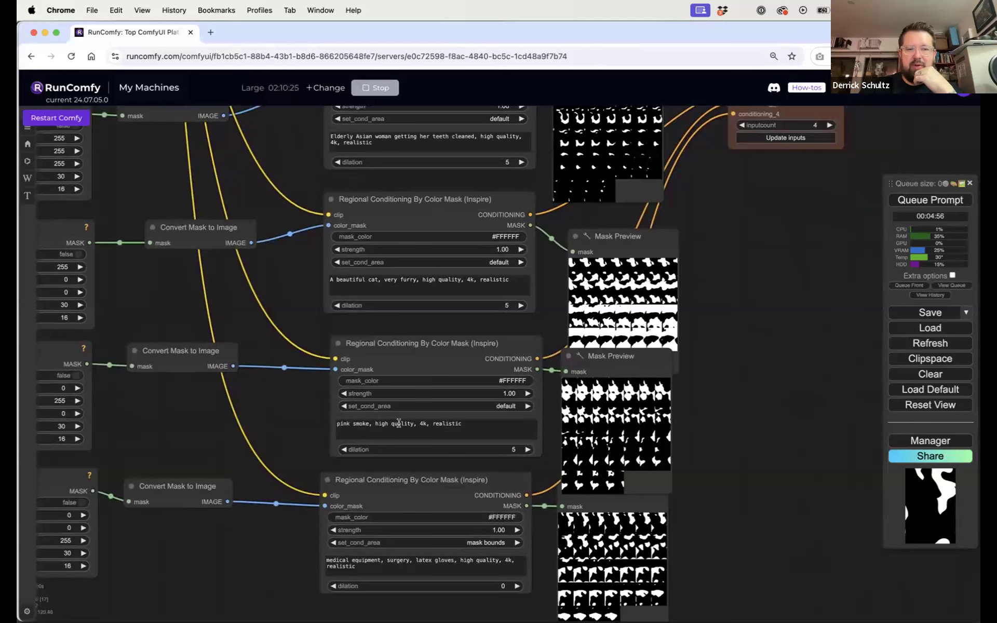
left_click_drag(299, 544, 289, 478)
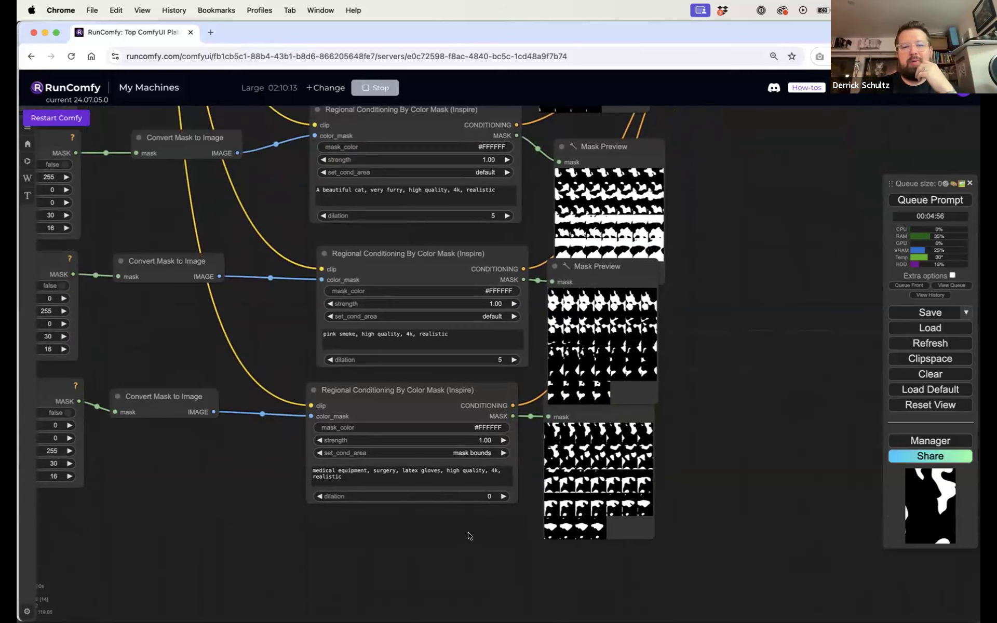
Examine how the Load Video node with noise-mask-colors.mp4 feeds the Color To Mask nodes and the regional conditioning nodes
left_click_drag(394, 533, 655, 568)
left_click_drag(468, 562, 731, 544)
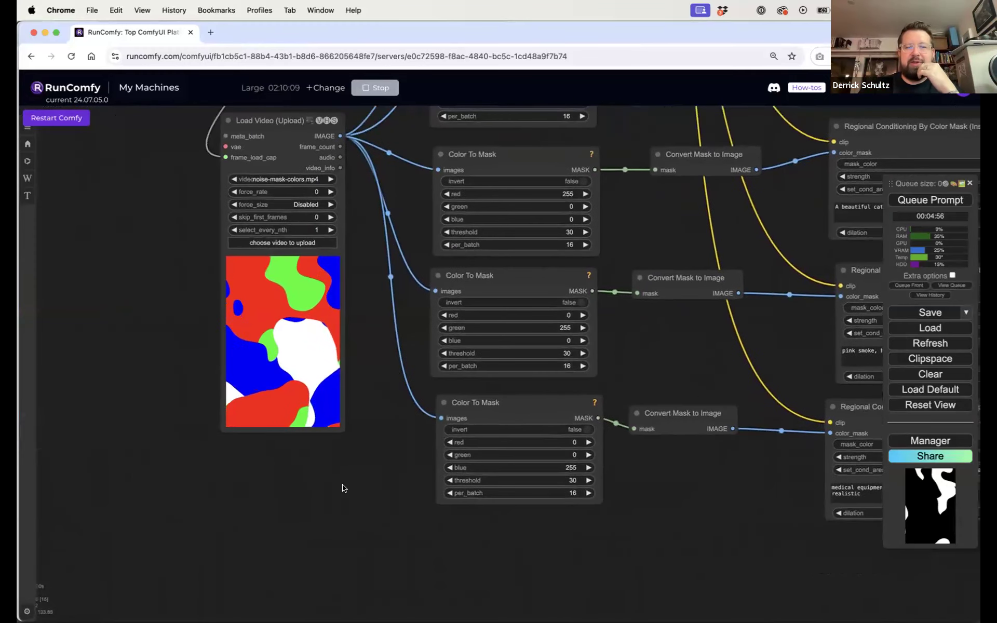
left_click_drag(371, 511, 446, 543)
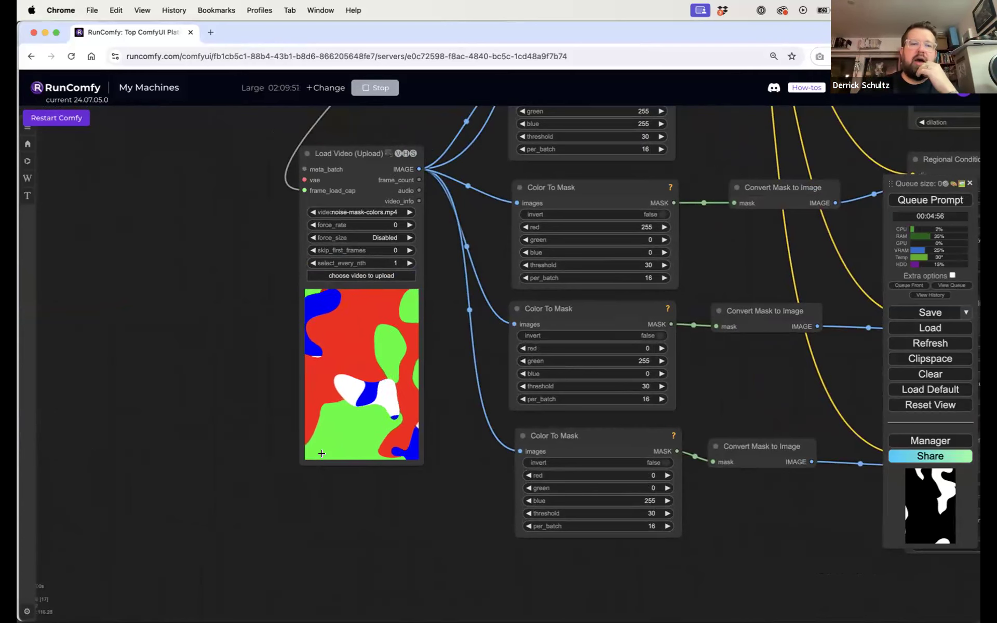
left_click_drag(268, 348, 245, 356)
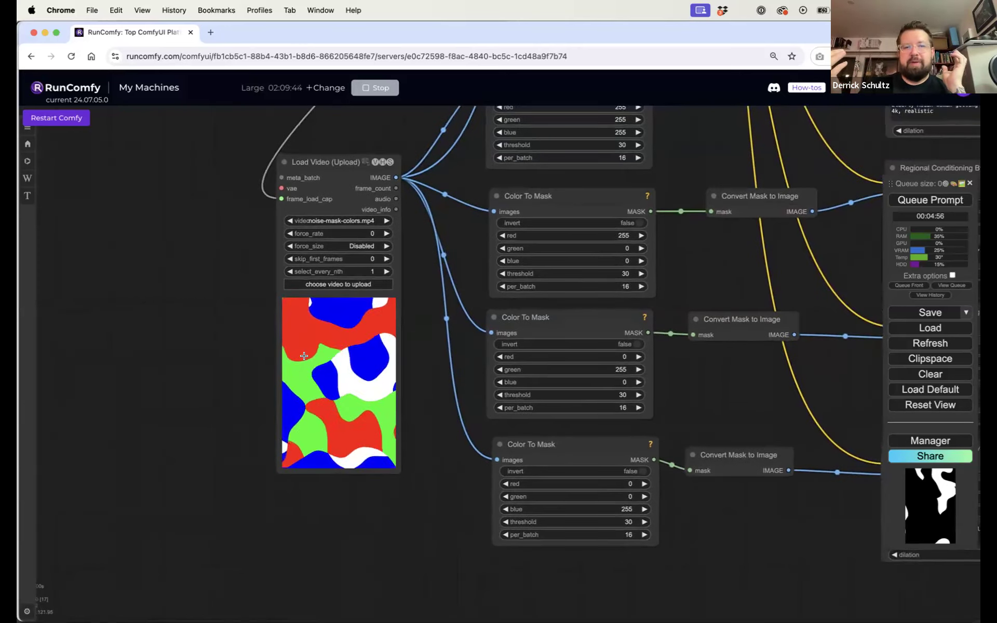
left_click_drag(339, 160, 218, 205)
left_click_drag(256, 318, 173, 327)
left_click_drag(683, 197, 449, 239)
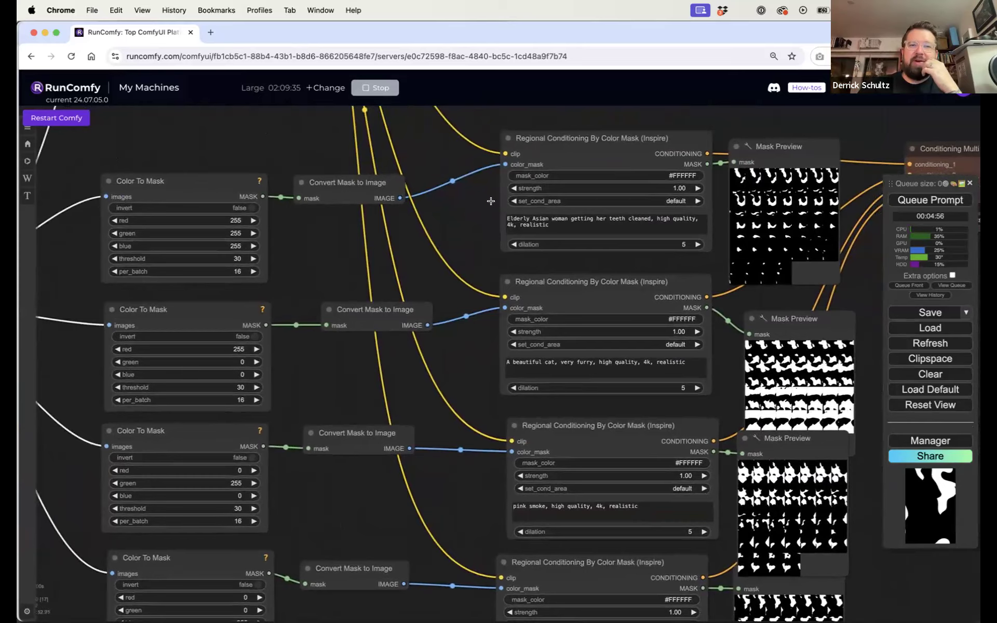
left_click_drag(461, 206, 601, 167)
left_click_drag(439, 205, 511, 198)
left_click_drag(75, 238, 154, 229)
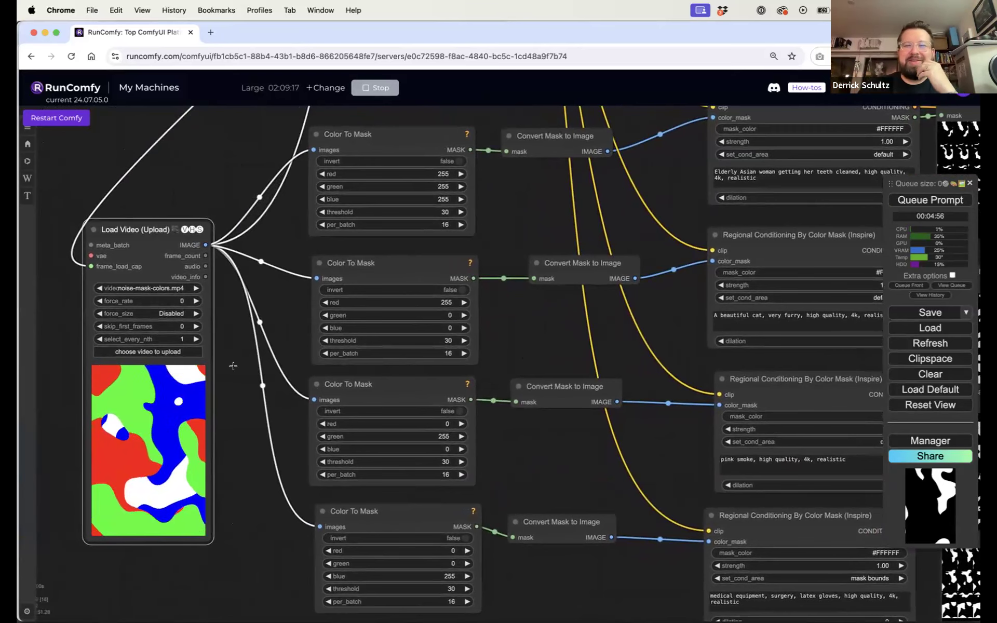
Trace the white mask's chain from Color To Mask through Convert Mask to Image to its Regional Conditioning By Color Mask node
left_click_drag(637, 194, 395, 230)
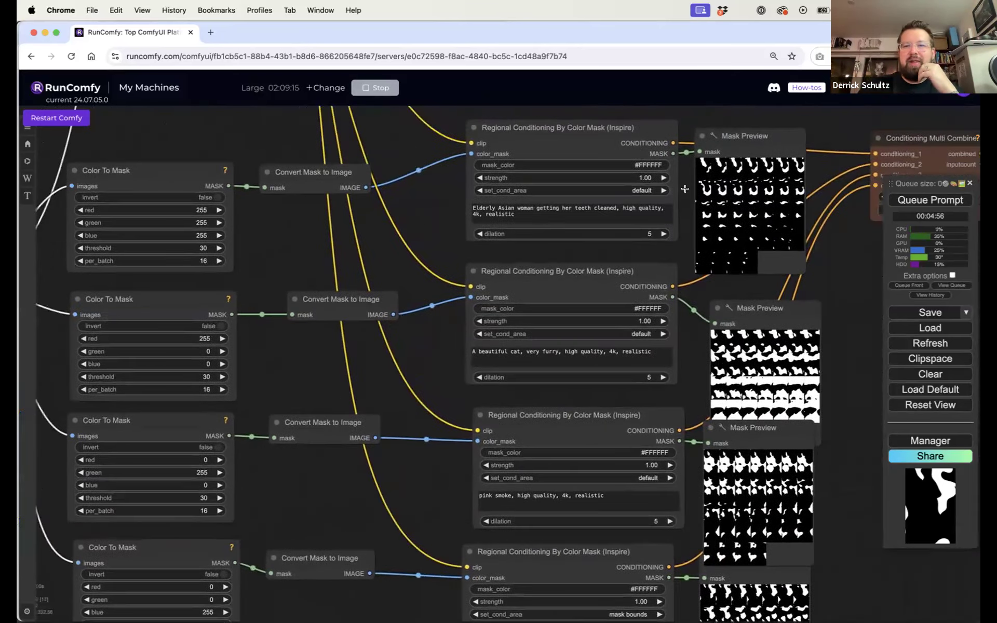
scroll(688, 192, "up", 5)
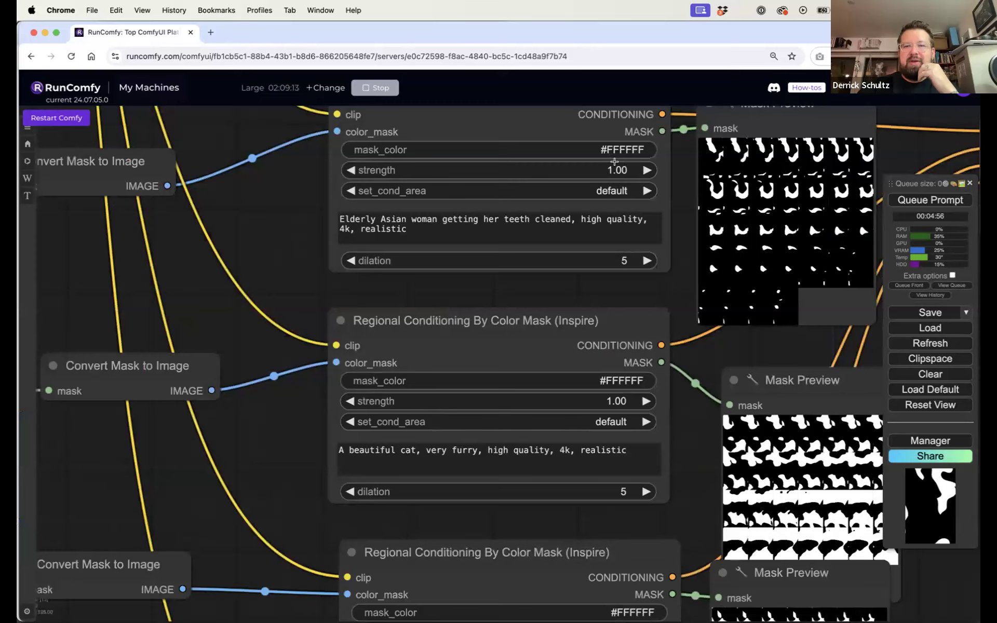
scroll(304, 242, "down", 5)
left_click_drag(141, 265, 502, 286)
left_click(403, 217)
left_click_drag(402, 217, 403, 221)
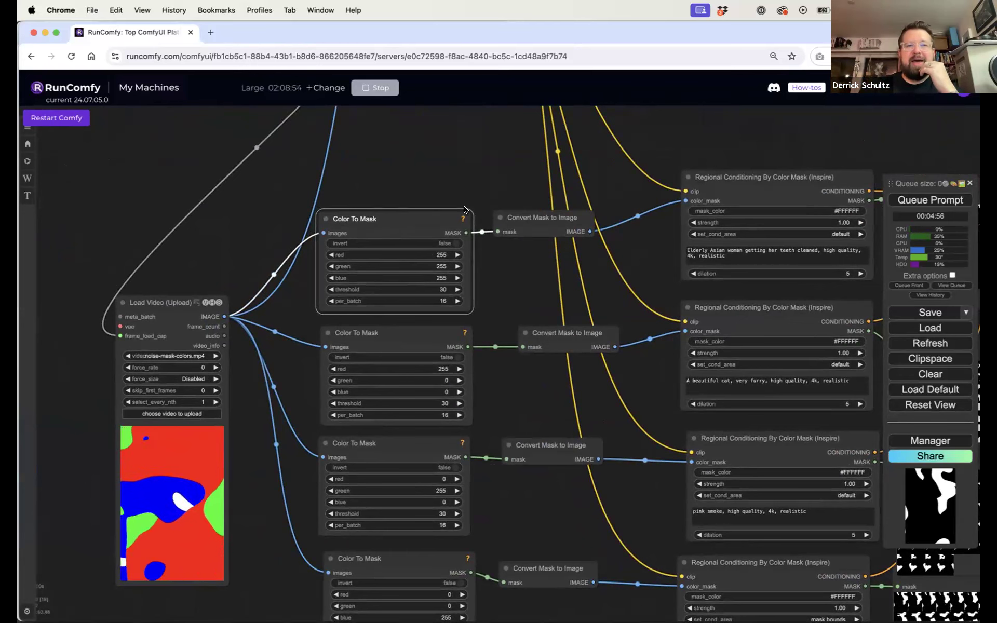
left_click(514, 217)
left_click_drag(749, 181, 748, 188)
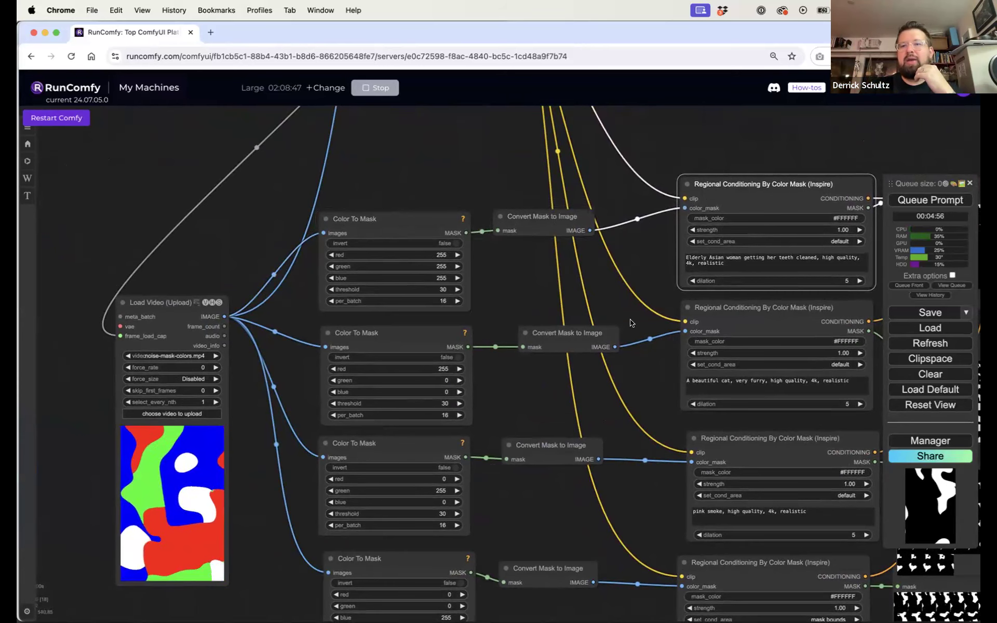
Compare the four mask chains with their Mask Previews and follow their conditioning outputs into the Conditioning Multi Combine node
left_click_drag(799, 154, 668, 97)
left_click_drag(535, 335, 473, 335)
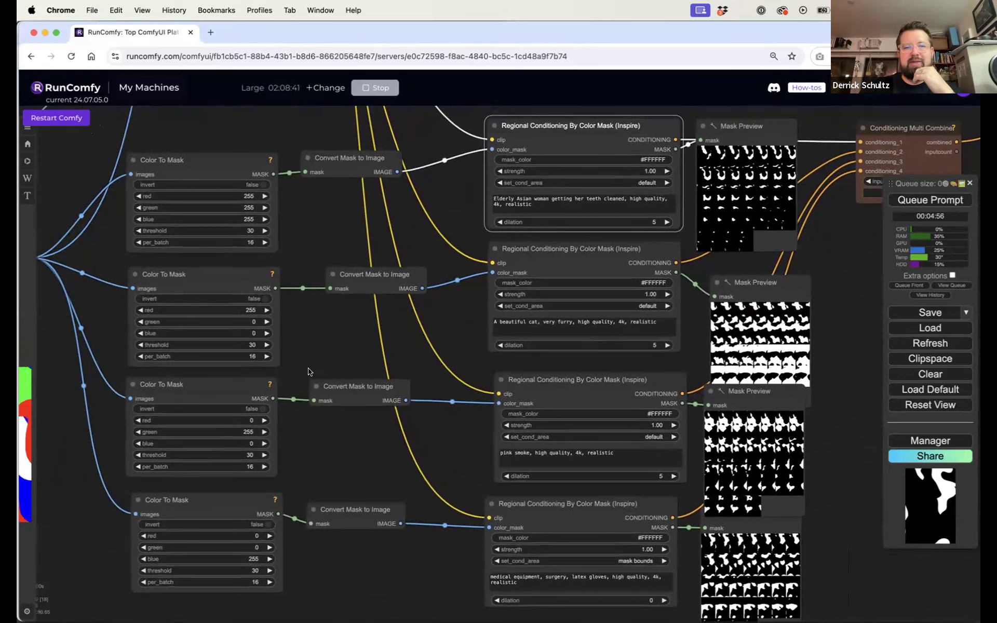
left_click_drag(311, 342, 507, 344)
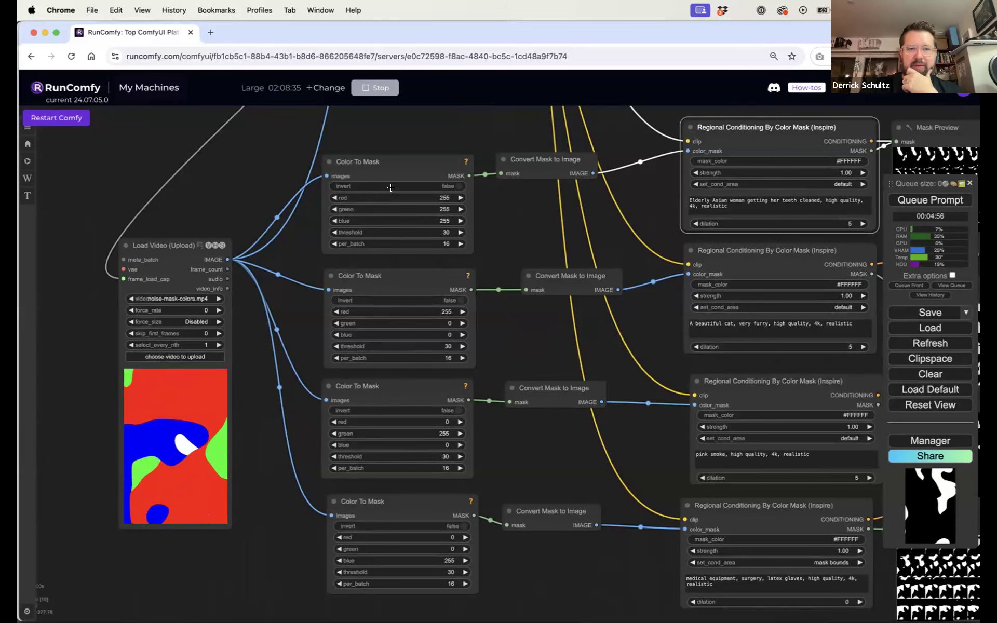
left_click_drag(568, 470, 445, 475)
left_click_drag(755, 348, 429, 421)
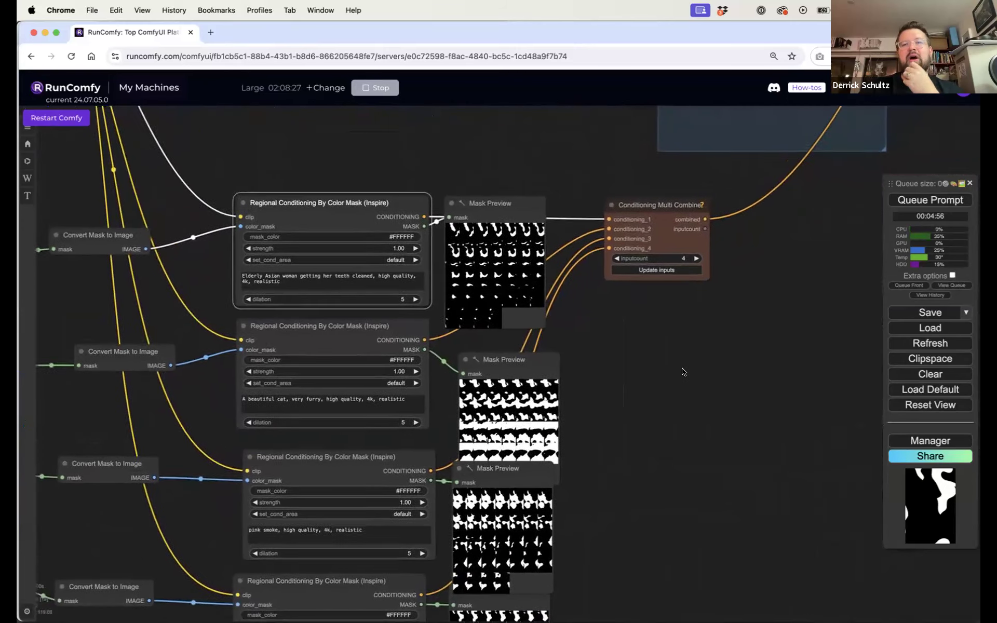
left_click_drag(703, 331, 682, 371)
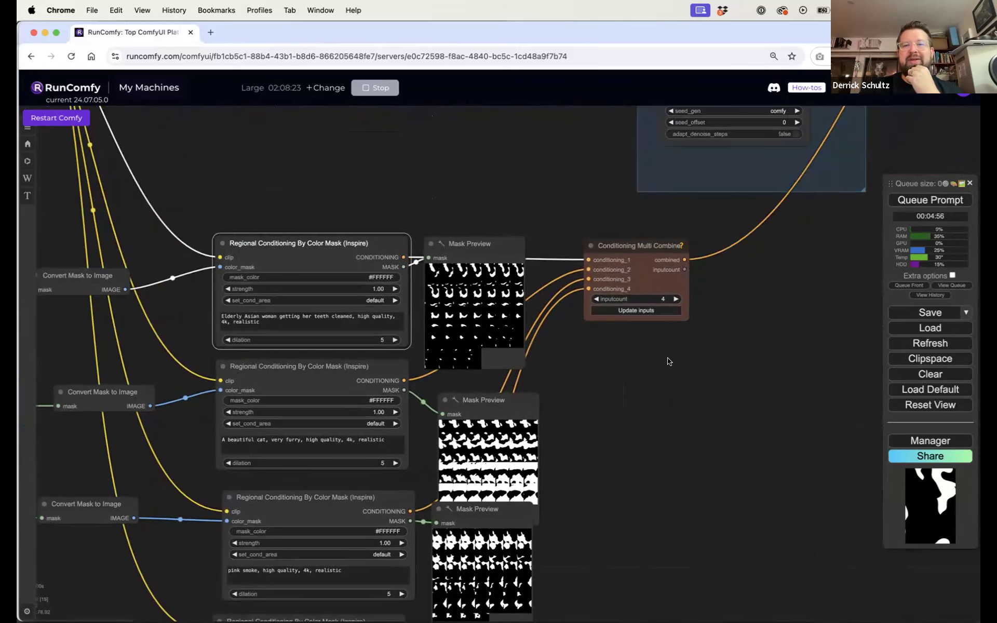
Open the regional-conditioning-img2img.png workflow image from the ComfyUI-extension-tutorials GitHub page in its own tab for a closer look
key("super+grave")
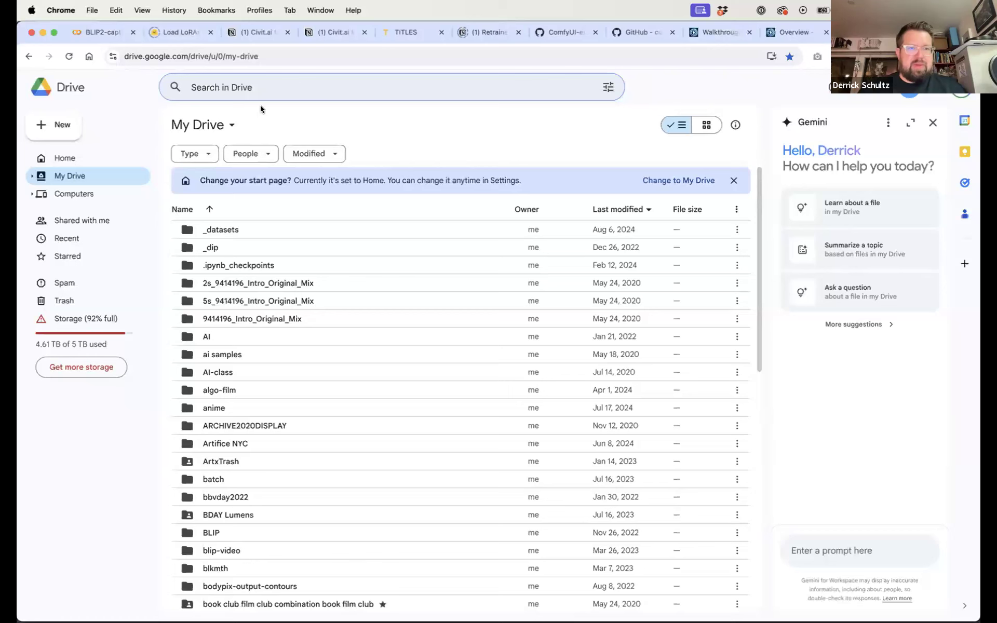
left_click(563, 31)
scroll(456, 307, "down", 2)
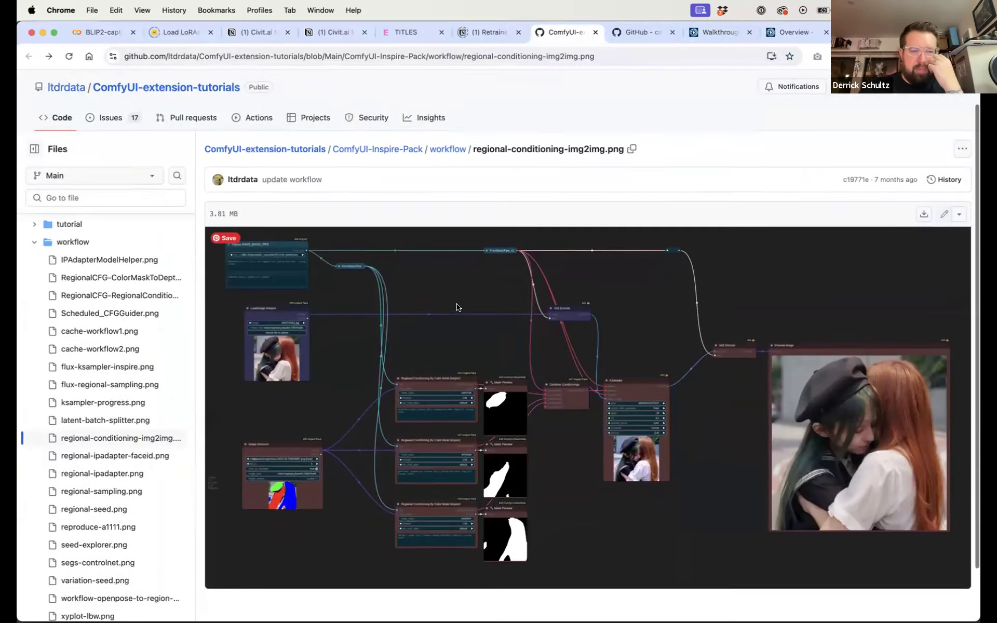
scroll(452, 283, "up", 2)
scroll(448, 272, "down", 5)
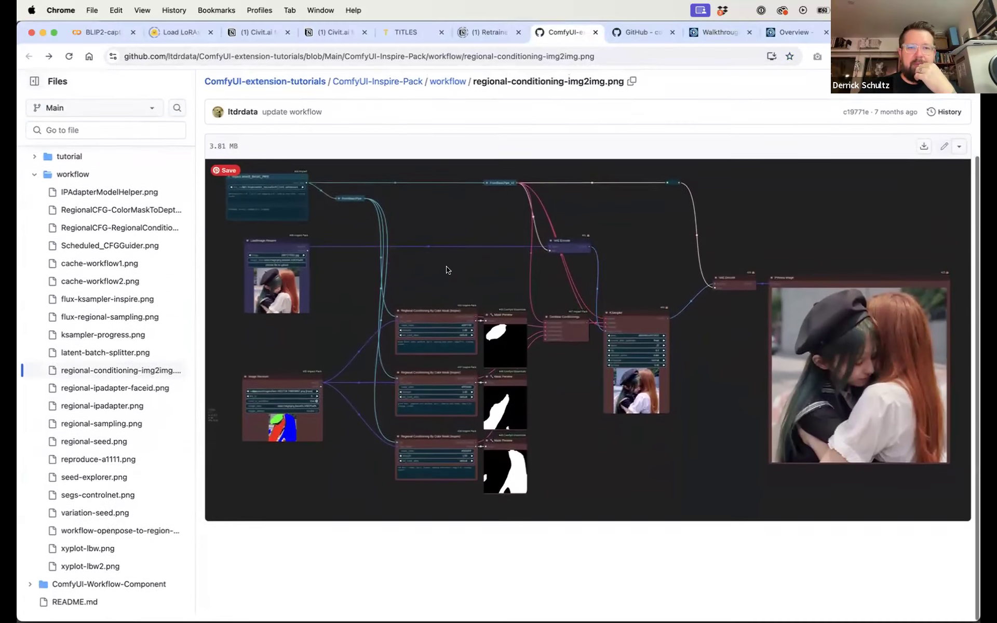
right_click(452, 287)
left_click(460, 294)
left_click(593, 33)
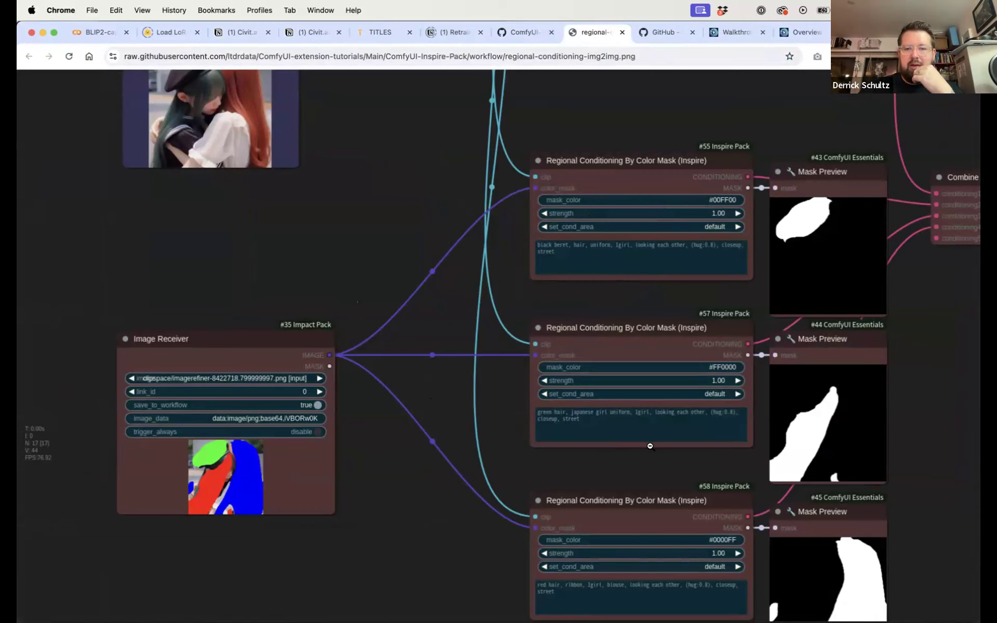
Follow the three regional conditionings in the img2img example through the Combine Conditionings node to the KSampler and its preview
scroll(650, 446, "right", 10)
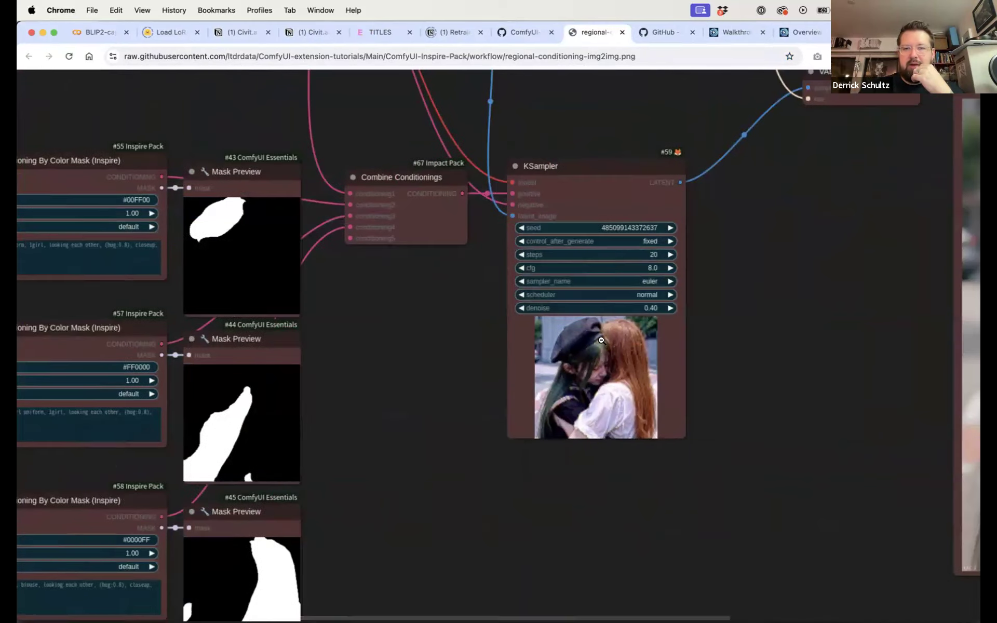
scroll(741, 361, "right", 10)
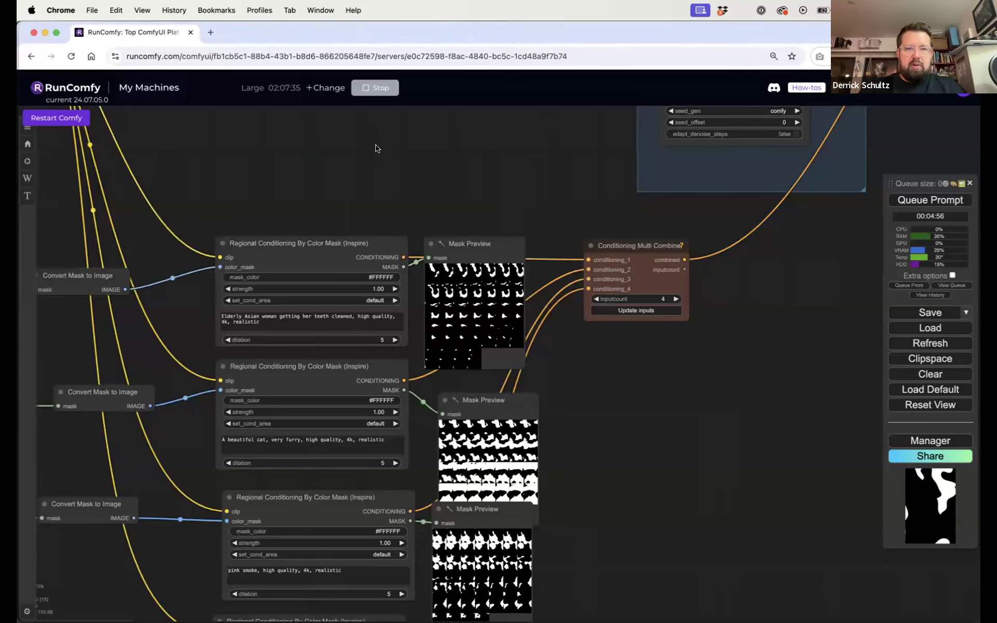
Examine how the RunComfy workflow leads from its regional conditioning nodes through KSampler and VAE Decode to the Video Combine output
scroll(376, 149, "down", 3)
key("super+Tab")
key("super+Tab")
key("super+Tab")
key("super+Tab")
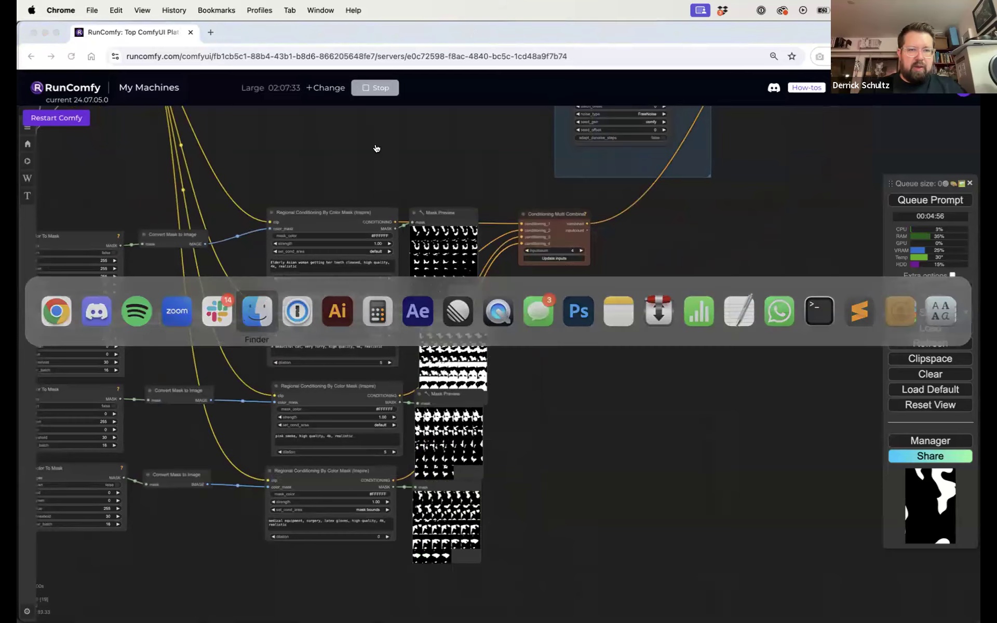
left_click_drag(399, 424, 366, 187)
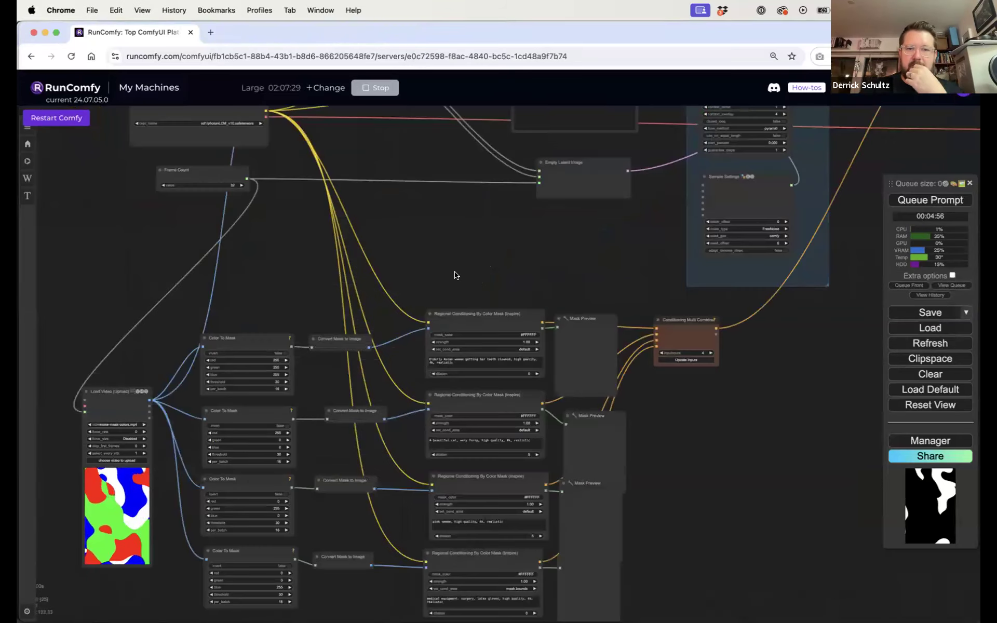
scroll(454, 274, "right", 10)
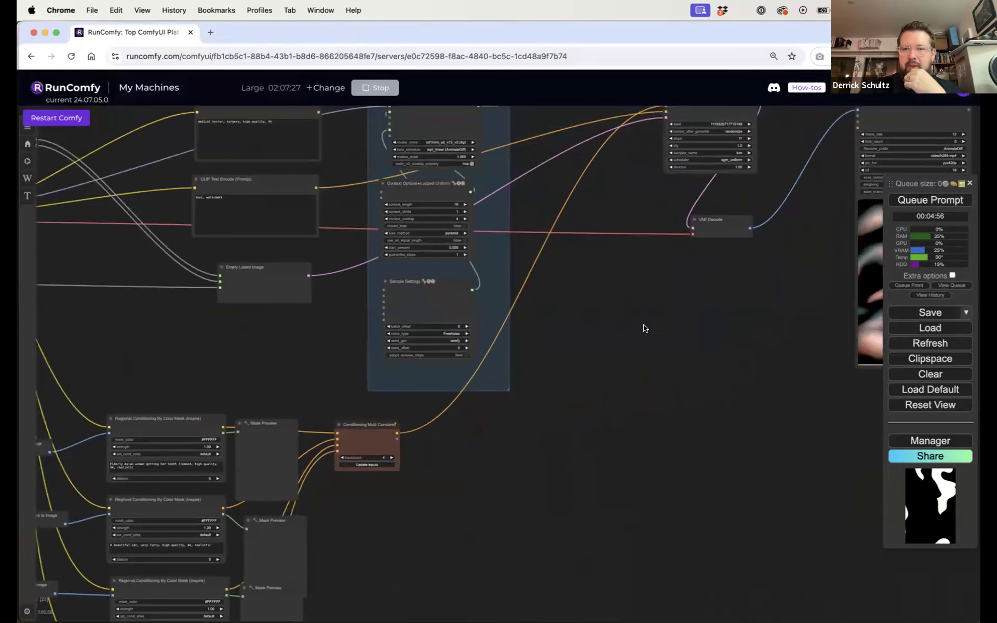
left_click_drag(644, 329, 347, 325)
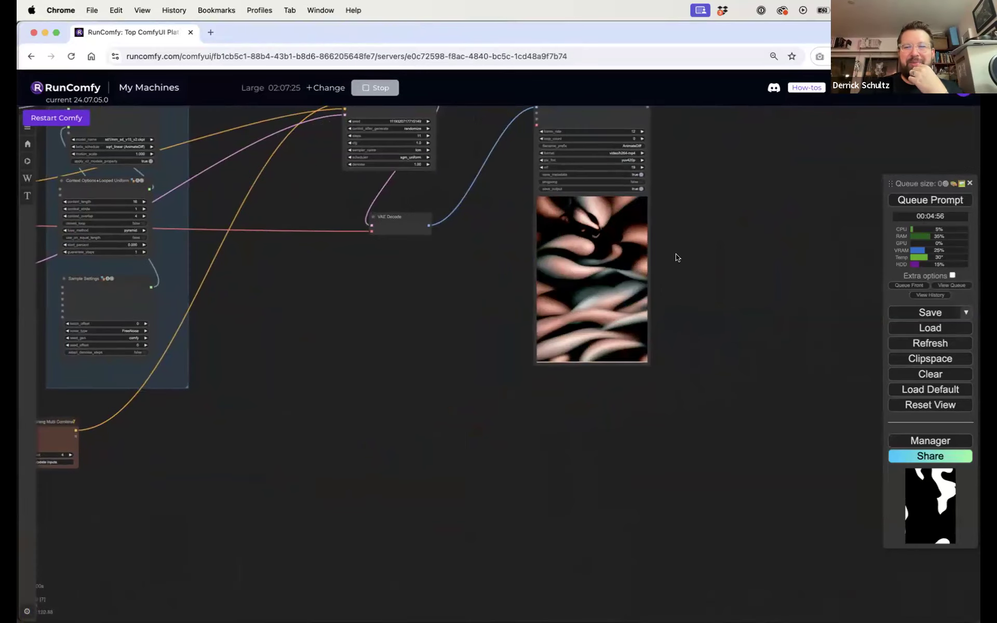
scroll(678, 257, "up", 8)
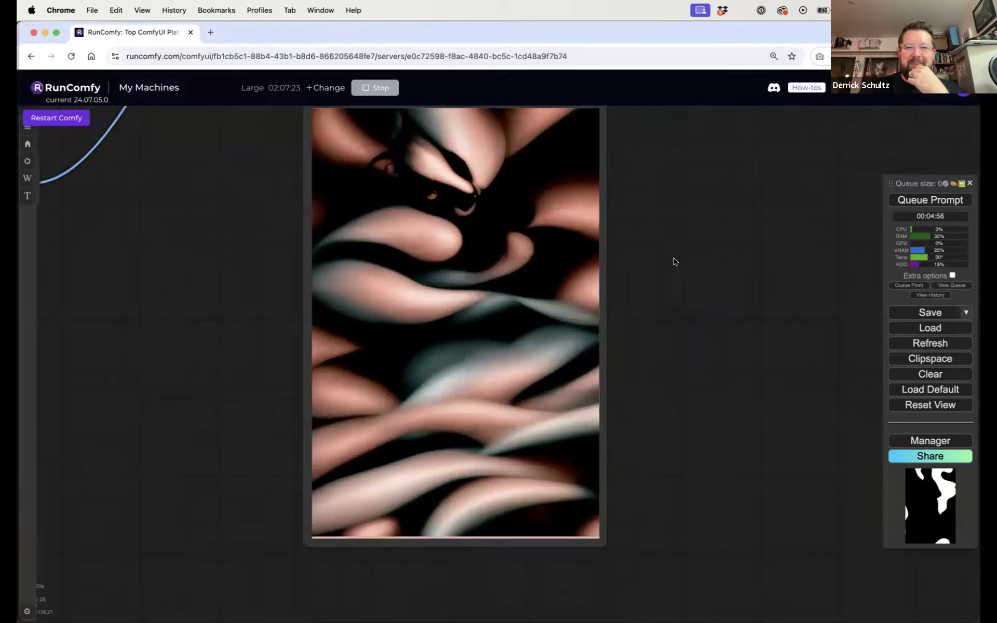
scroll(674, 261, "down", 5)
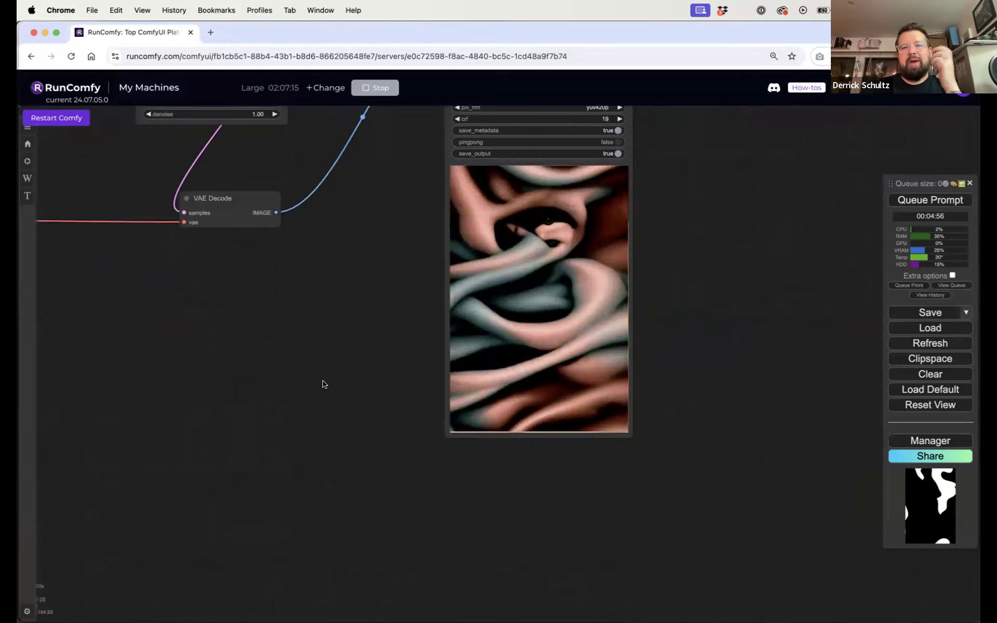
Trace the video-mask workflow back to Load Video and compare the four Color To Mask nodes with their regional prompts
left_click_drag(303, 405, 523, 308)
left_click_drag(350, 417, 690, 302)
left_click_drag(422, 395, 827, 312)
left_click_drag(664, 411, 833, 369)
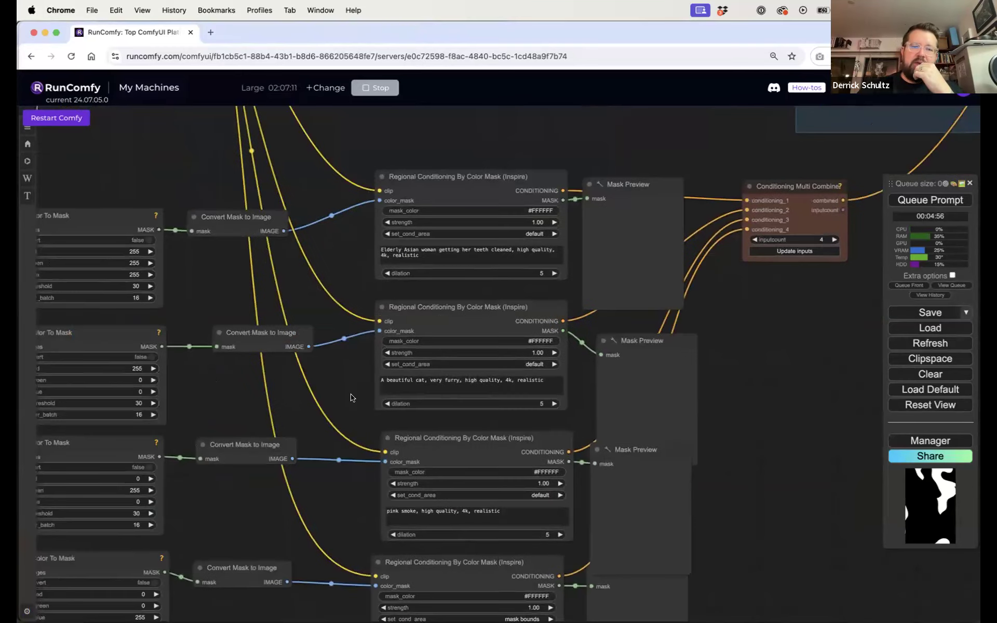
left_click_drag(340, 388, 701, 349)
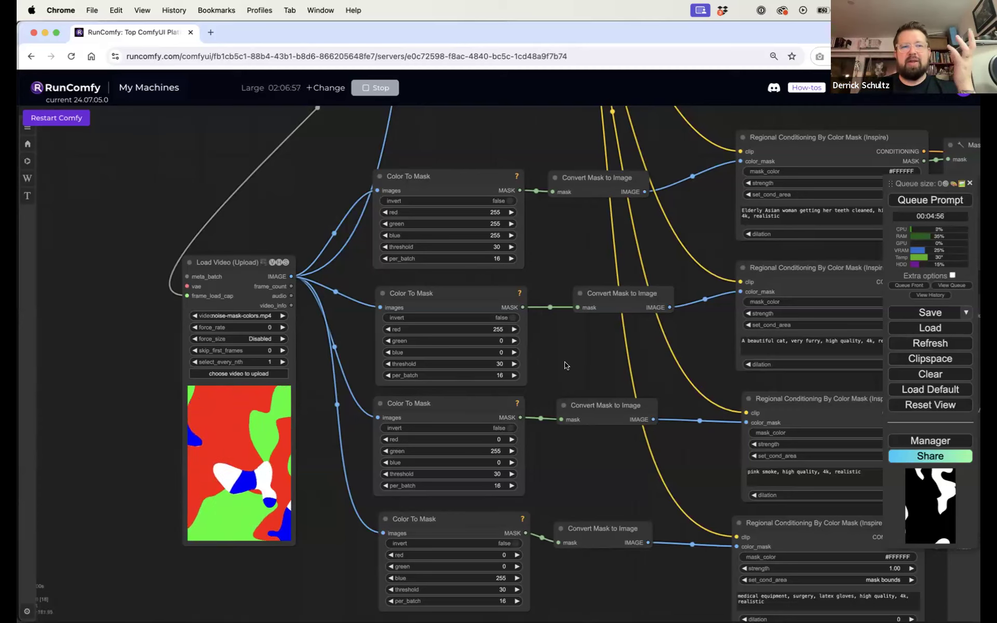
left_click_drag(582, 358, 258, 293)
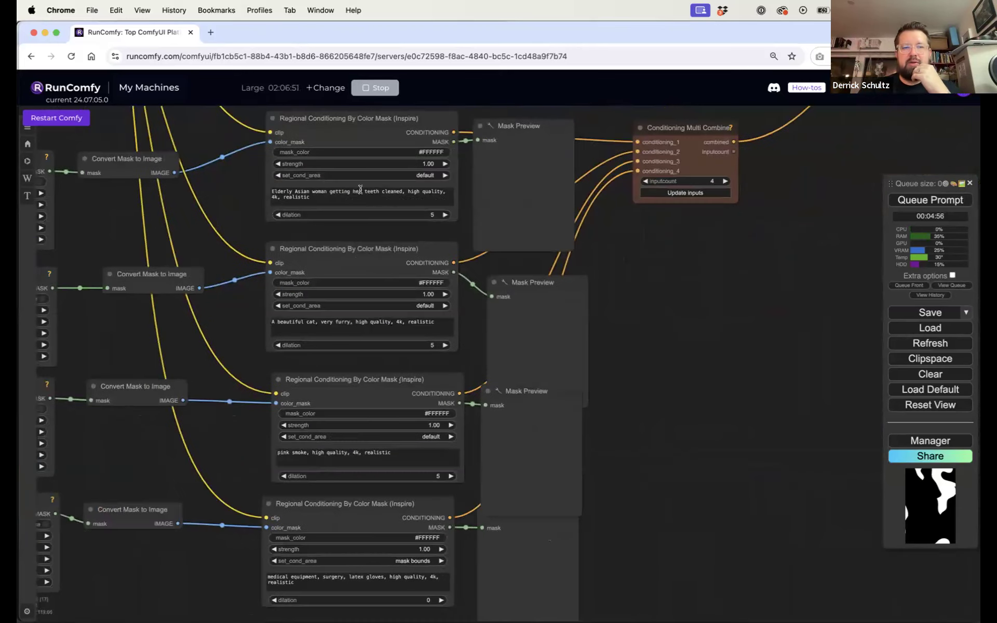
Shift the Conditioning Multi Combine node slightly down and trace its combined output to the KSampler and Video Combine nodes
left_click_drag(689, 131, 689, 150)
left_click_drag(716, 232, 536, 395)
left_click_drag(623, 274, 367, 494)
left_click_drag(663, 462, 354, 430)
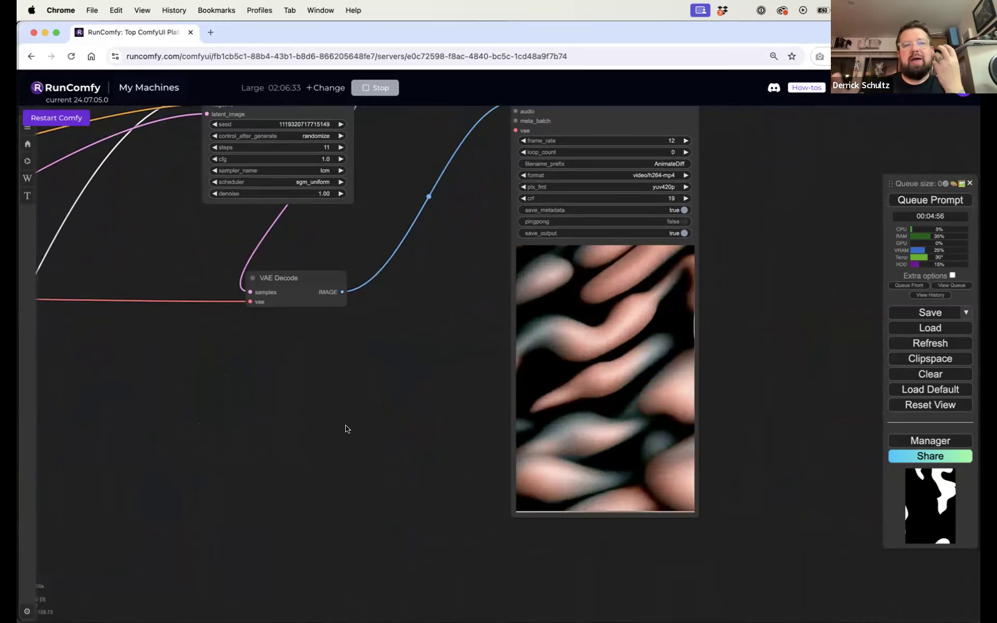
scroll(347, 429, "down", 6)
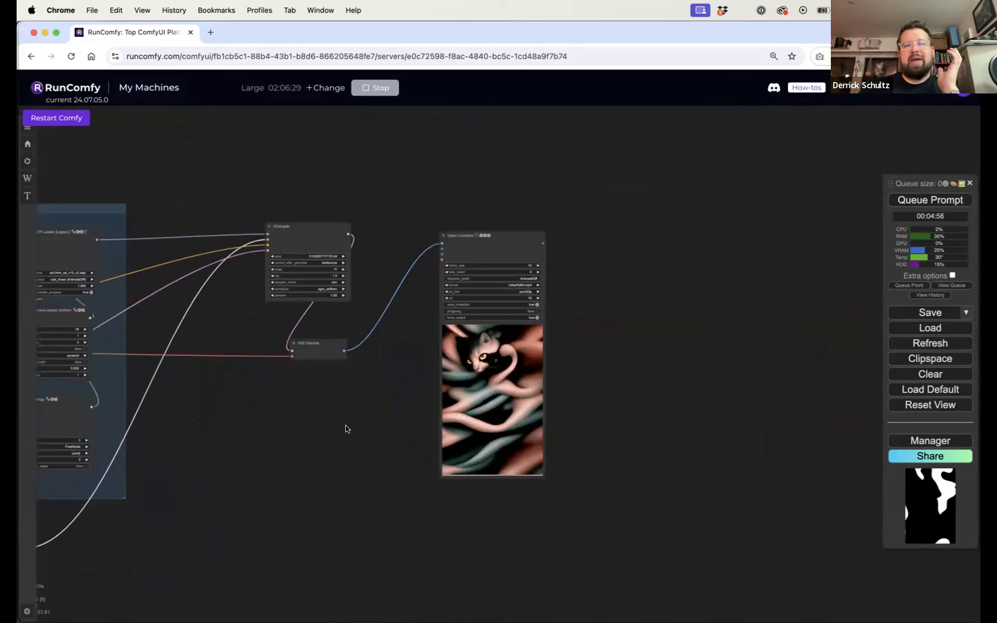
left_click_drag(314, 439, 543, 441)
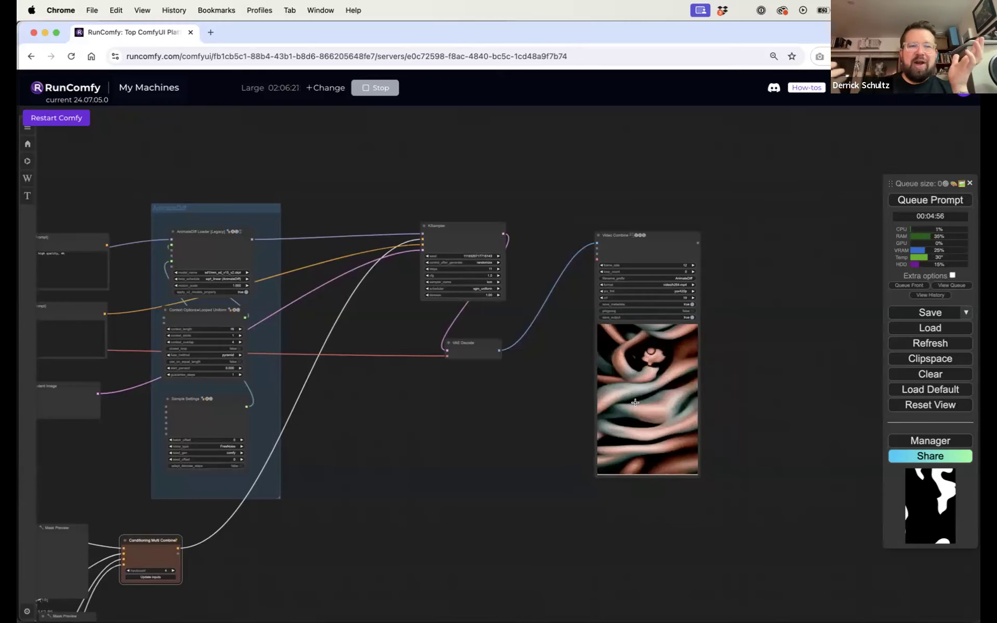
left_click_drag(495, 438, 575, 427)
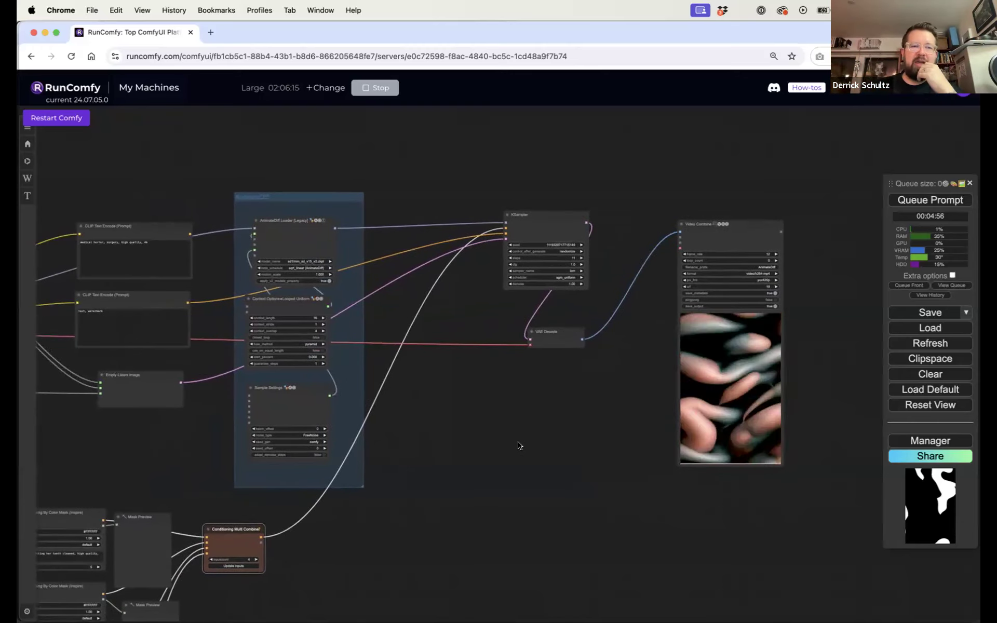
Review the whole video-mask graph, from the checkpoint, text prompts and AnimateDiff group to the mask chains and final video
left_click_drag(518, 445, 675, 441)
left_click_drag(249, 434, 430, 404)
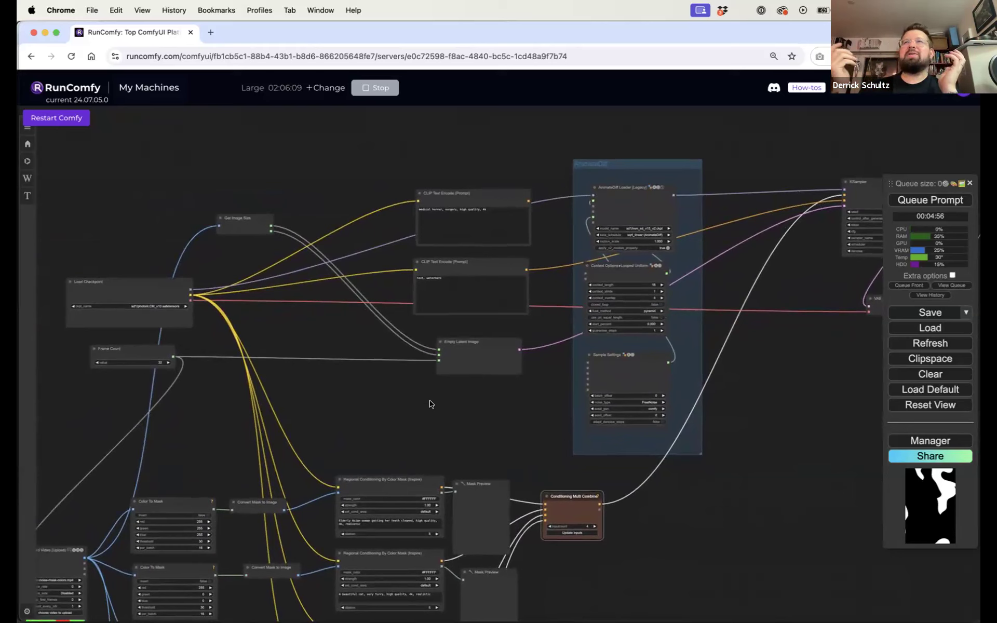
left_click_drag(429, 404, 460, 213)
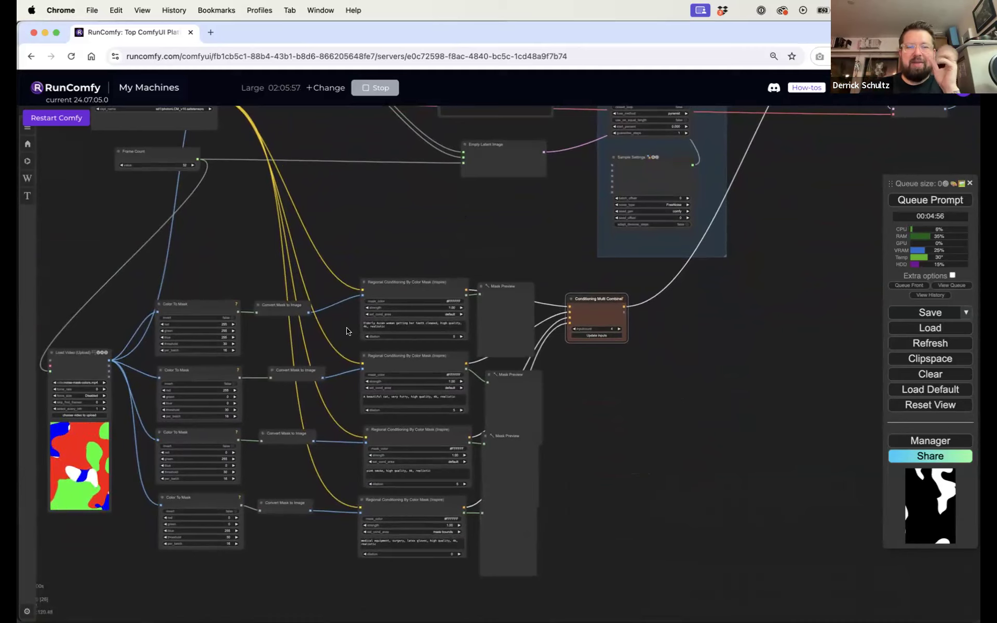
left_click_drag(503, 238, 273, 353)
left_click_drag(683, 334, 536, 364)
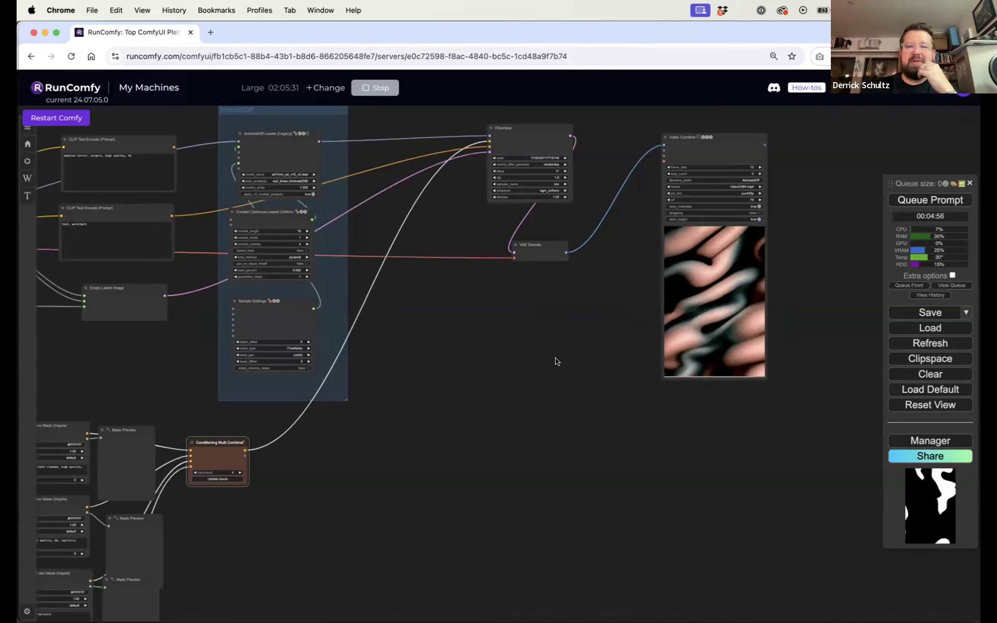
left_click_drag(554, 361, 683, 360)
left_click_drag(291, 340, 497, 398)
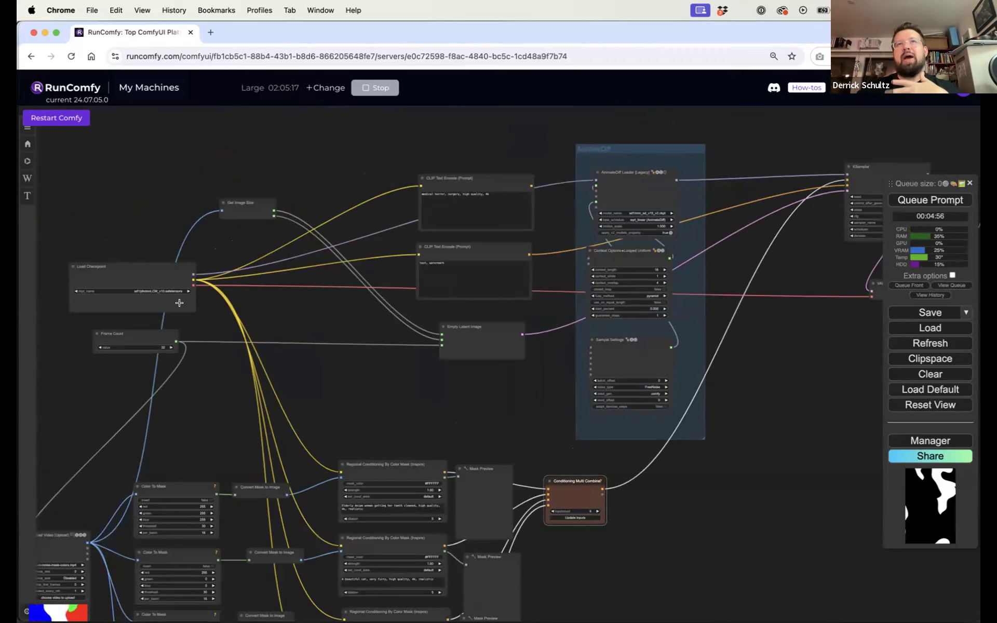
scroll(324, 385, "down", 5)
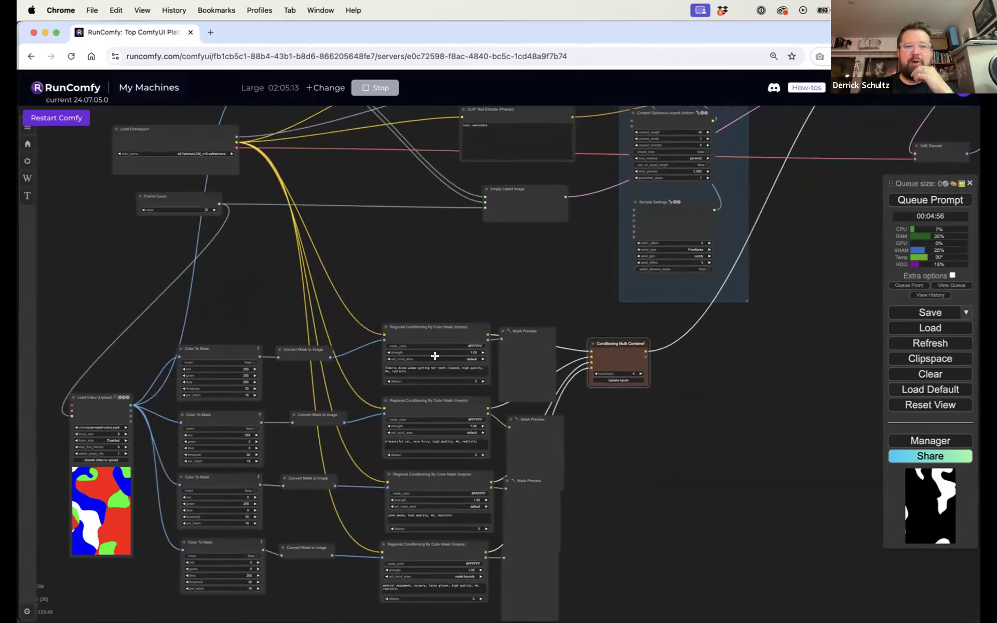
scroll(500, 309, "right", 8)
scroll(485, 367, "right", 5)
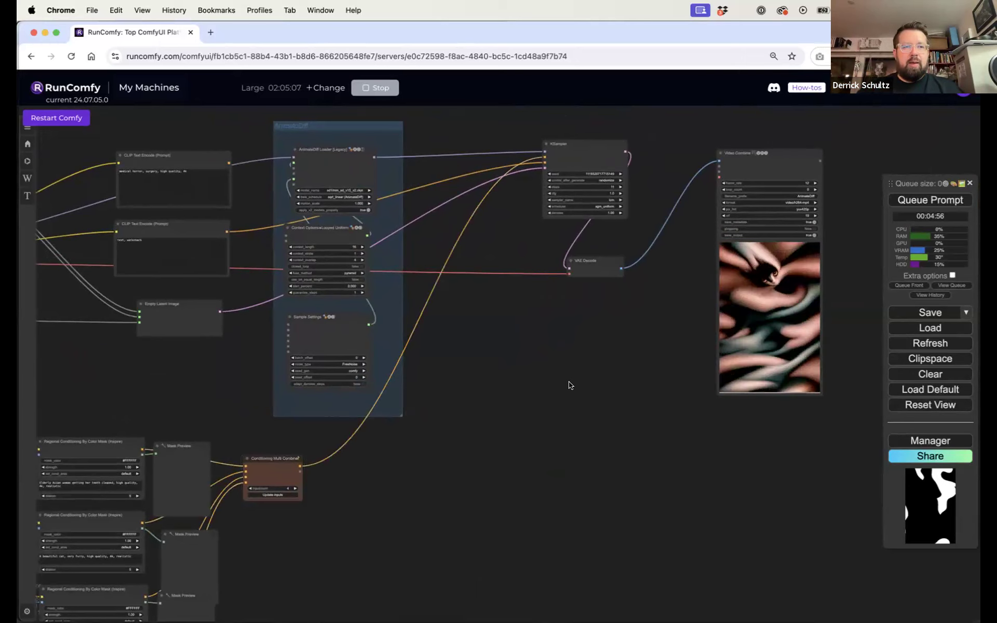
Load the "cats-in-the-" workflow JSON file from the Desktop folder in Finder onto the RunComfy canvas
key("super+Tab")
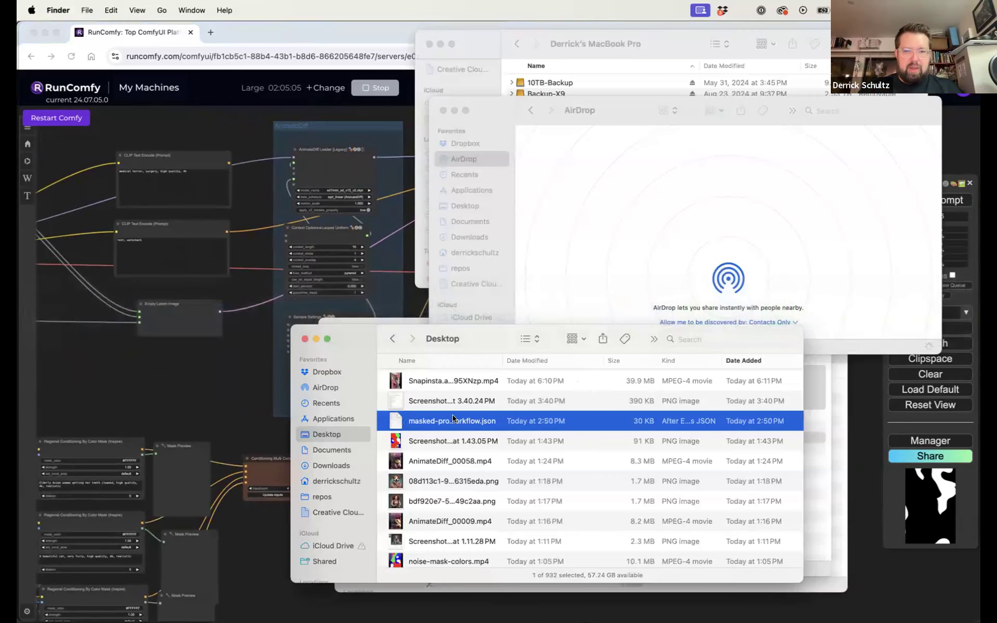
scroll(450, 416, "down", 3)
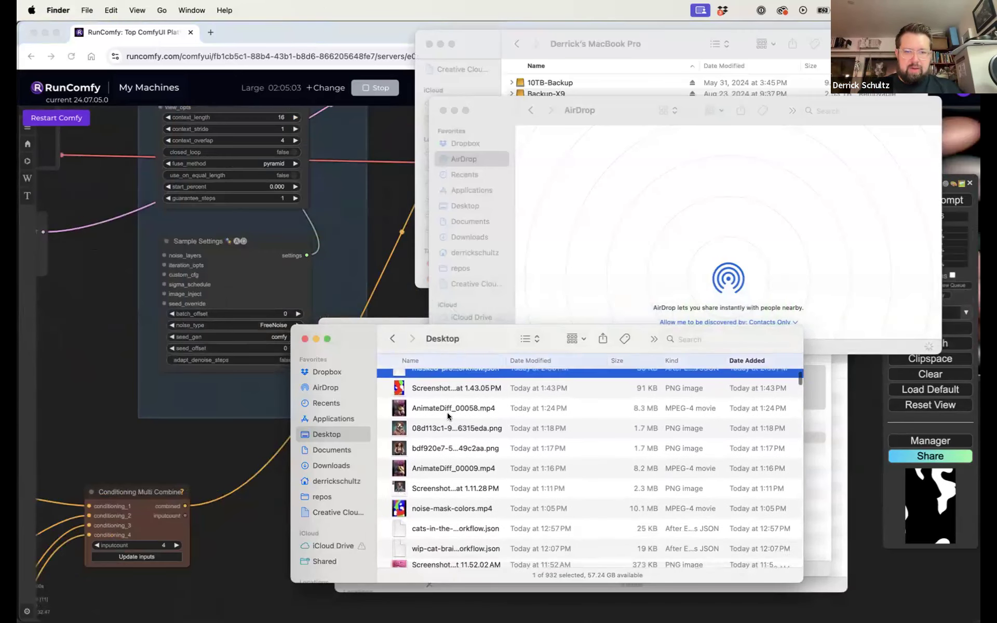
scroll(447, 412, "down", 2)
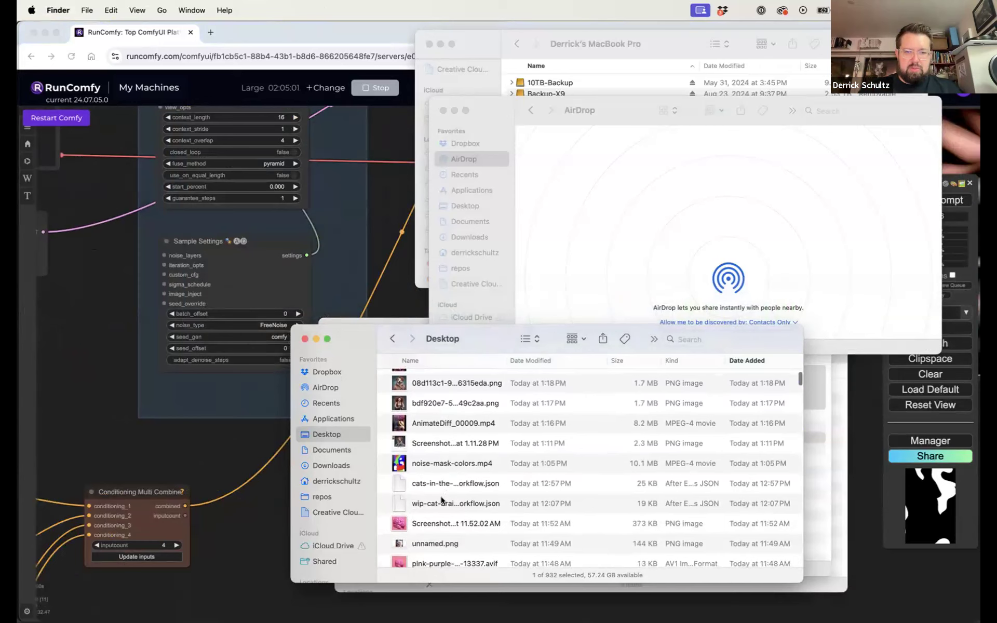
left_click_drag(440, 480, 259, 505)
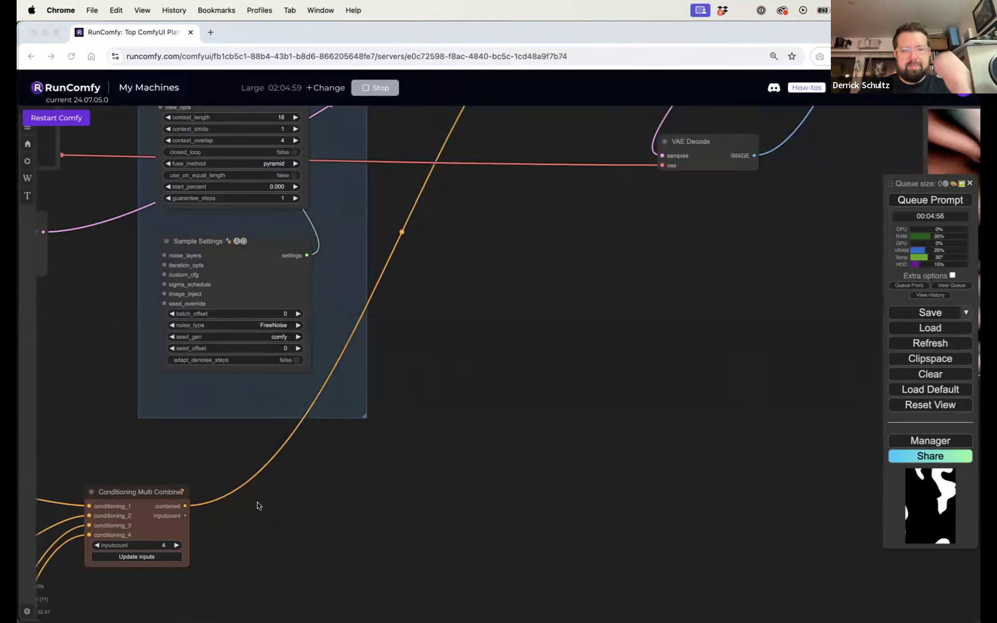
Queue the loaded cat-and-brain IPAdapter workflow for generation
left_click_drag(379, 307, 194, 288)
left_click_drag(638, 285, 219, 306)
left_click_drag(583, 291, 502, 274)
left_click_drag(698, 278, 788, 289)
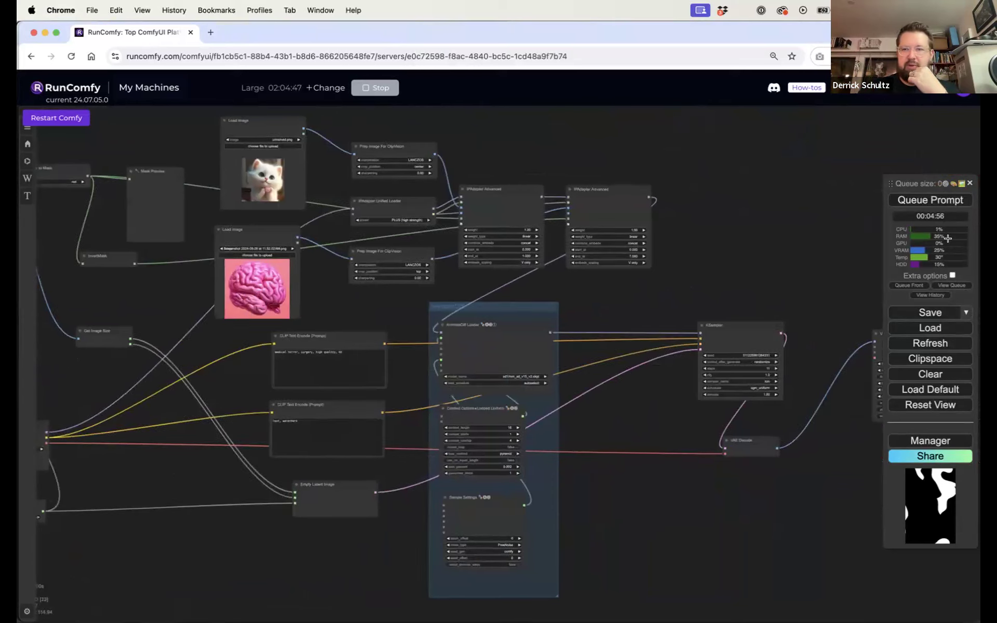
left_click(937, 200)
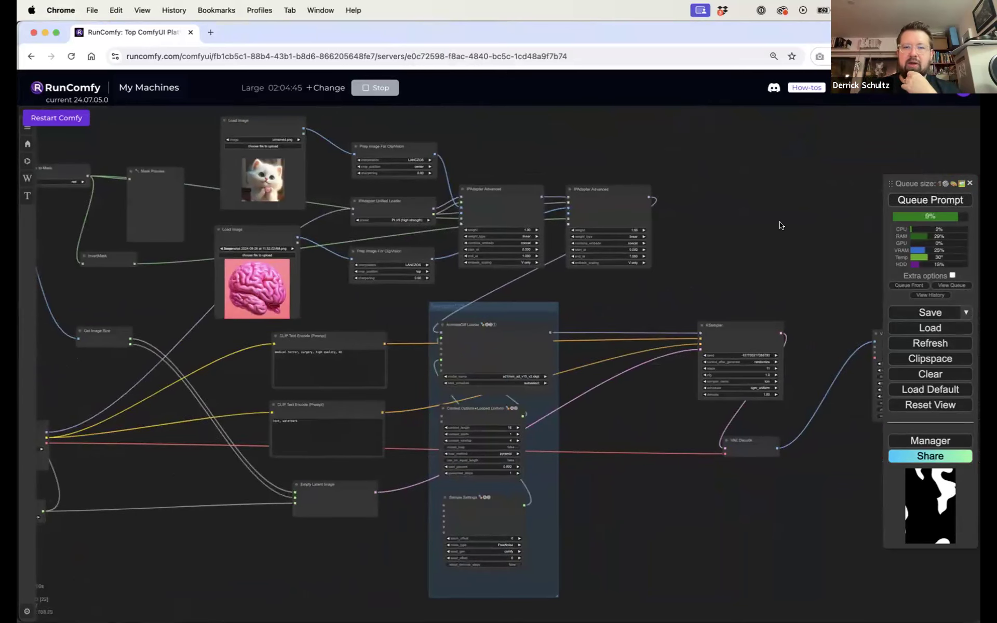
Examine how the Load Video node with noise-mask.mp4 feeds Convert Image to Mask, InvertMask and the Mask Preview
left_click_drag(717, 240, 891, 270)
left_click_drag(545, 145, 759, 173)
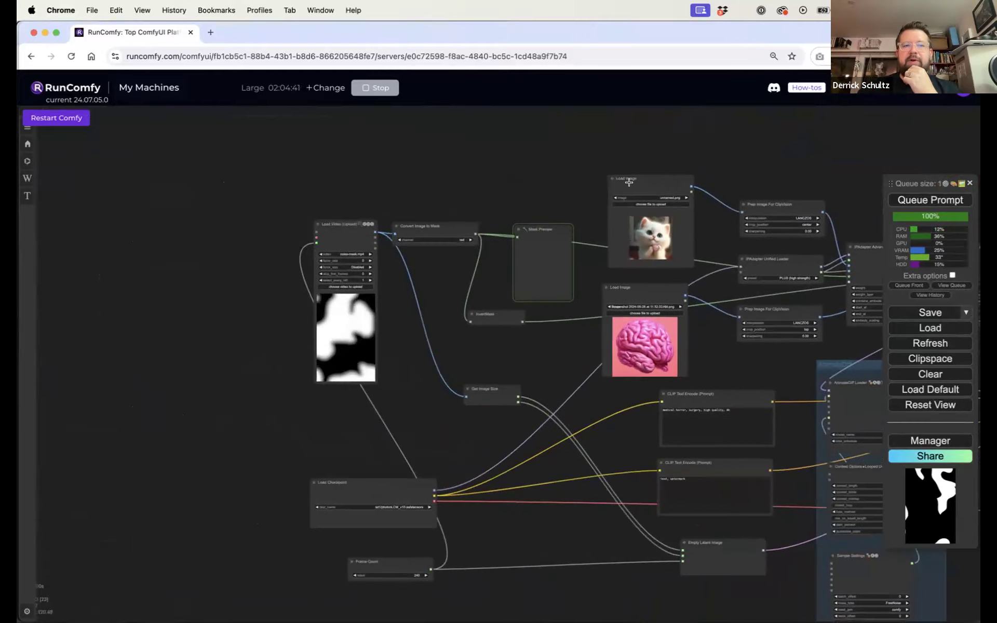
left_click_drag(470, 196, 581, 158)
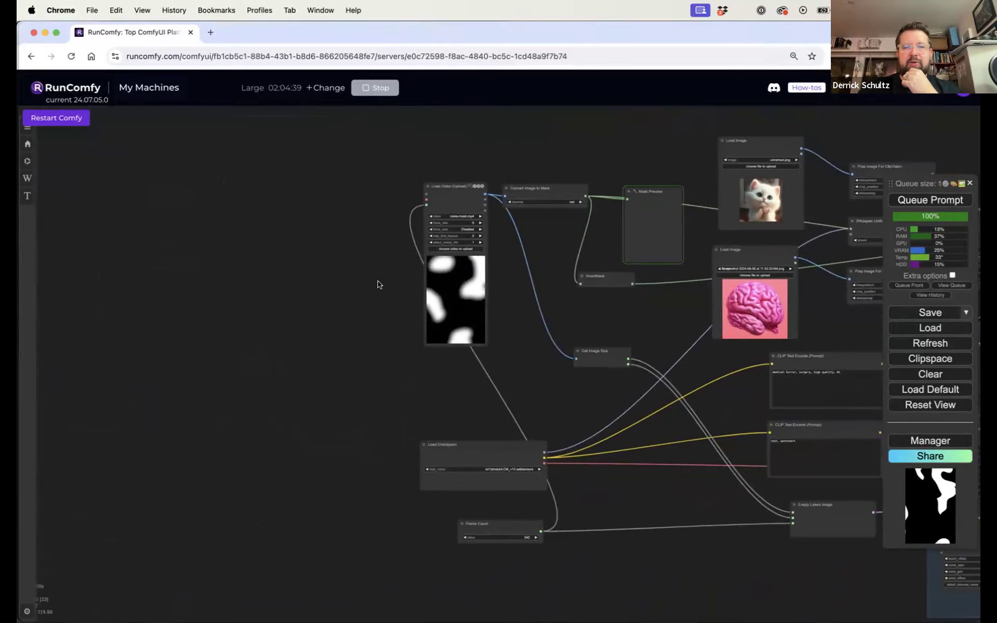
scroll(399, 277, "up", 8)
left_click_drag(400, 276, 305, 329)
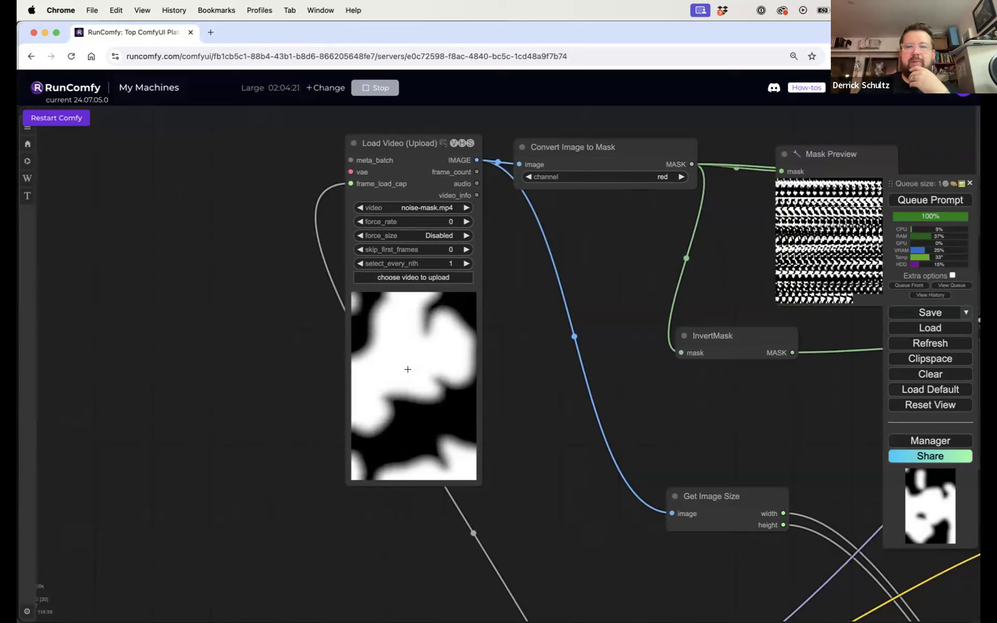
left_click_drag(514, 322, 416, 344)
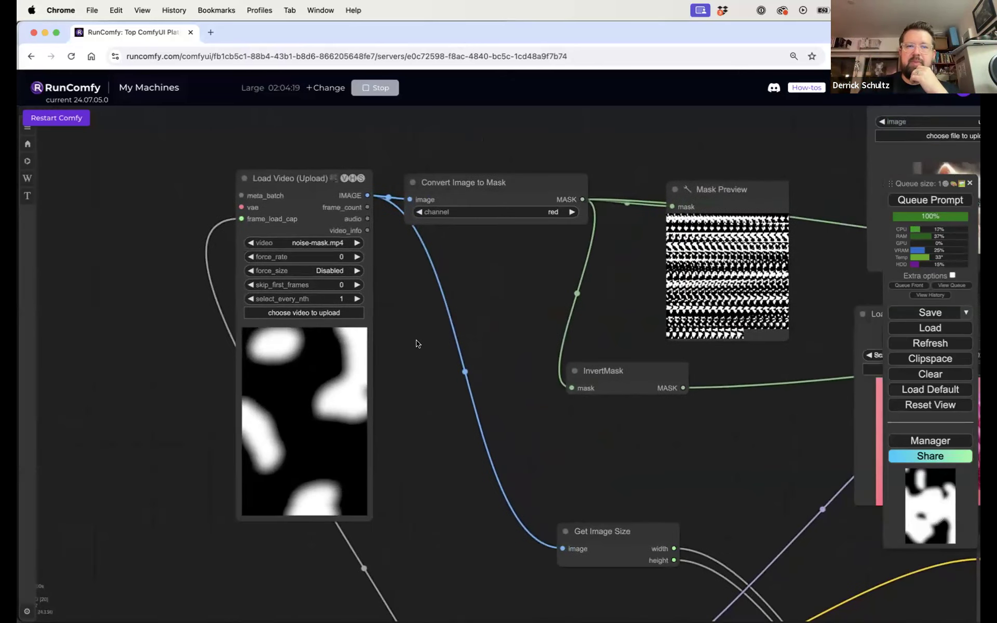
Shift the Convert Image to Mask node and the Mask Preview node slightly down on the canvas
left_click_drag(459, 184, 458, 181)
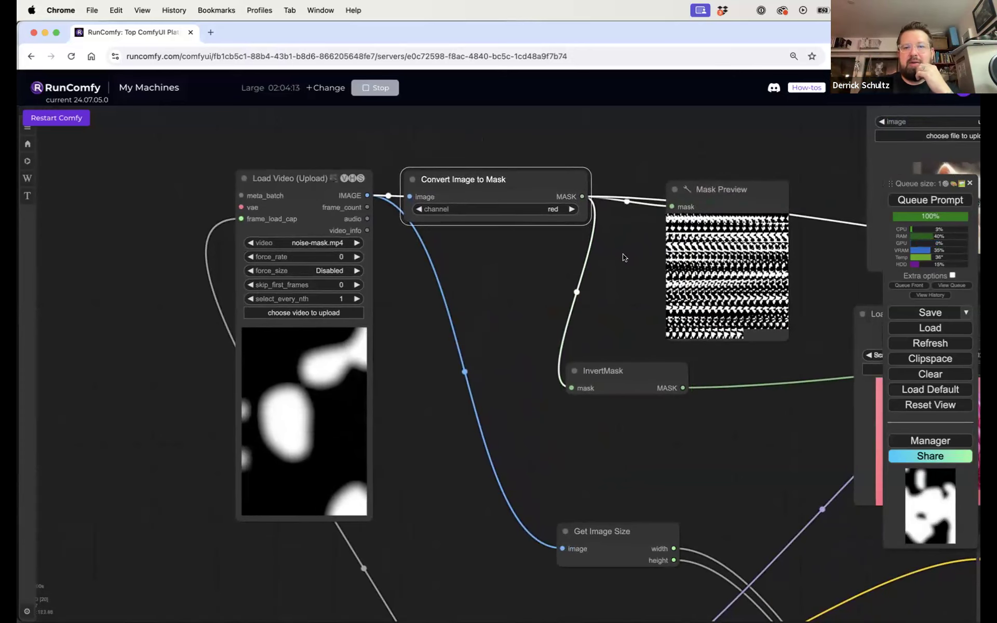
scroll(625, 258, "right", 10)
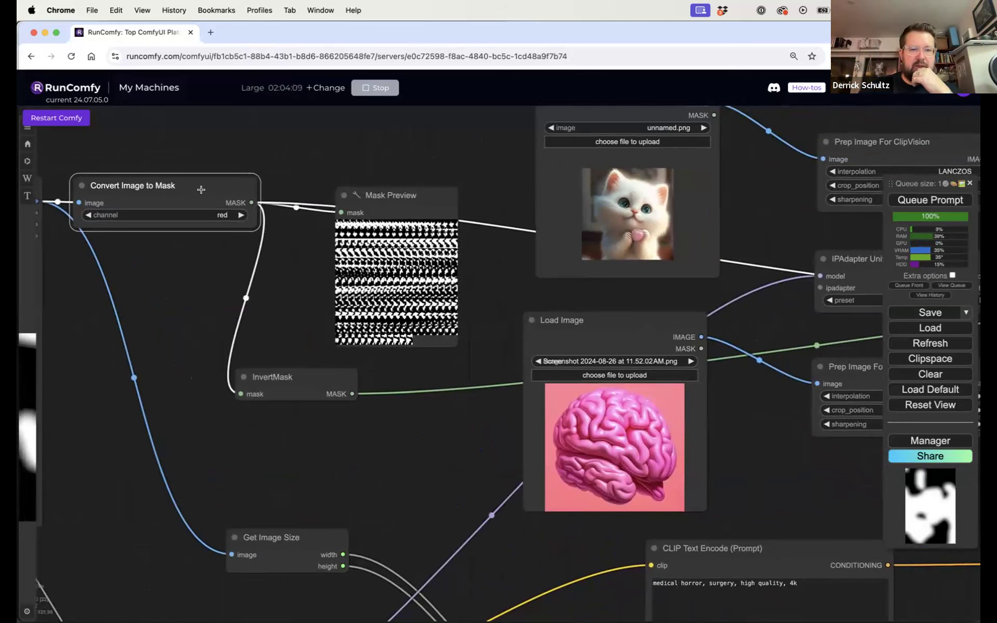
left_click_drag(201, 190, 205, 212)
left_click_drag(424, 196, 421, 208)
Compare the cat and brain Load Image branches leading to the IPAdapter nodes with the noise mask that drives them
left_click_drag(783, 202, 535, 244)
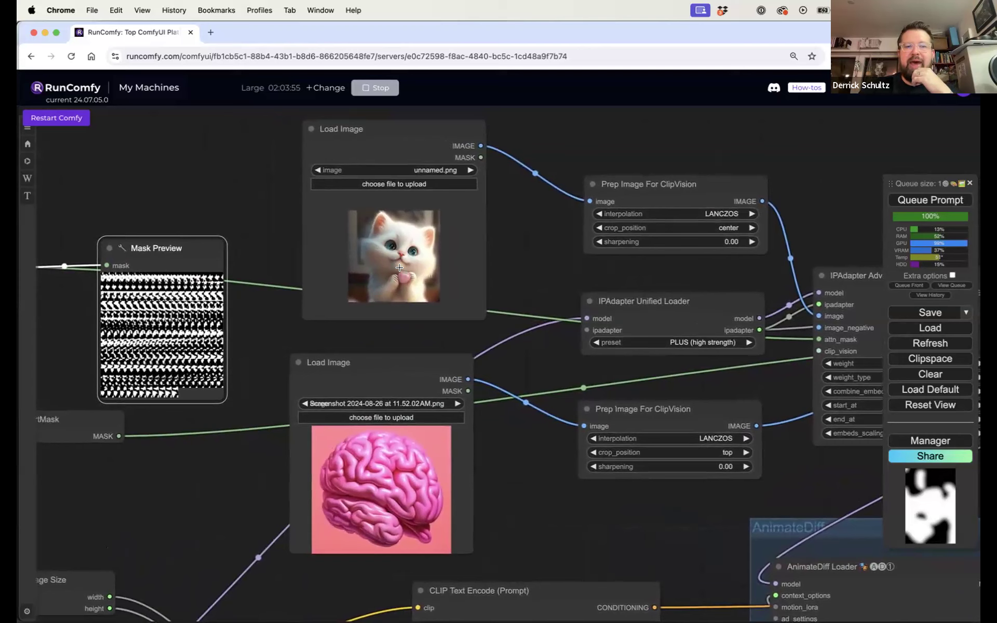
left_click_drag(520, 481, 652, 479)
left_click_drag(261, 490, 496, 459)
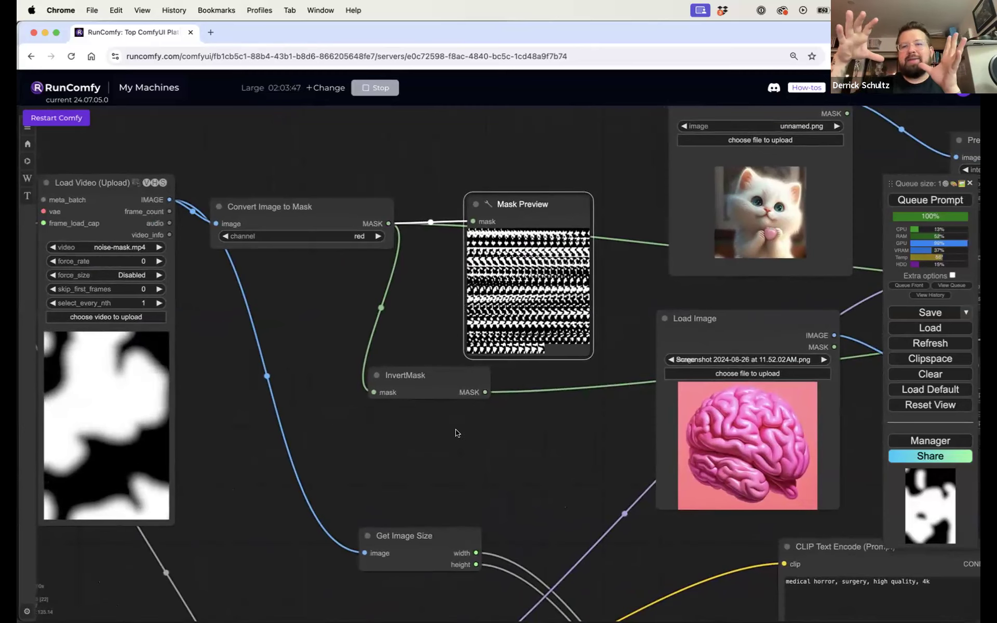
Shift the cat's Load Image node slightly down and left, and the InvertMask node slightly down on the canvas
left_click_drag(758, 210, 748, 215)
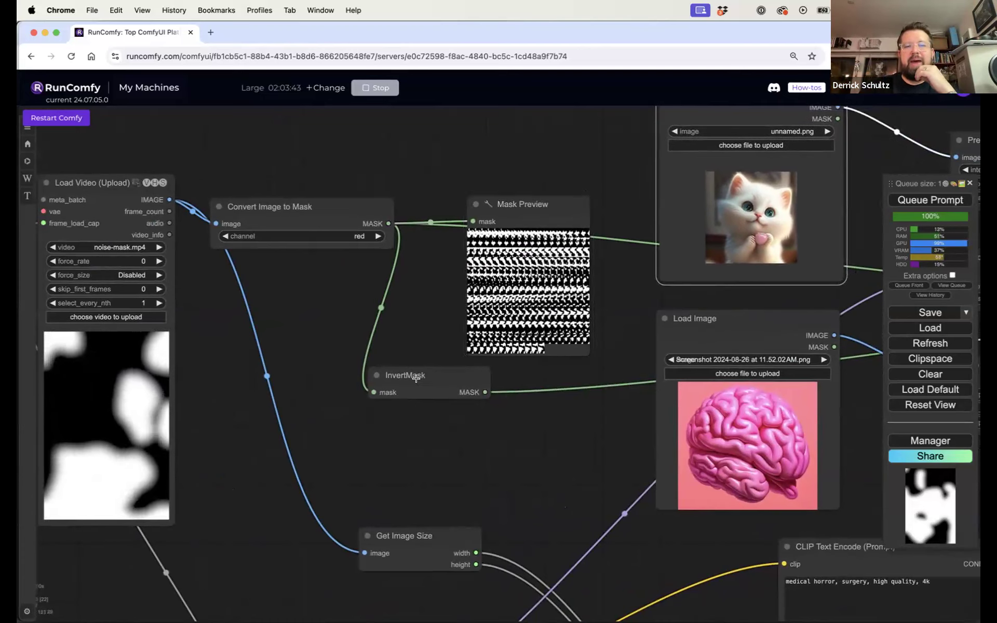
left_click_drag(393, 380, 393, 399)
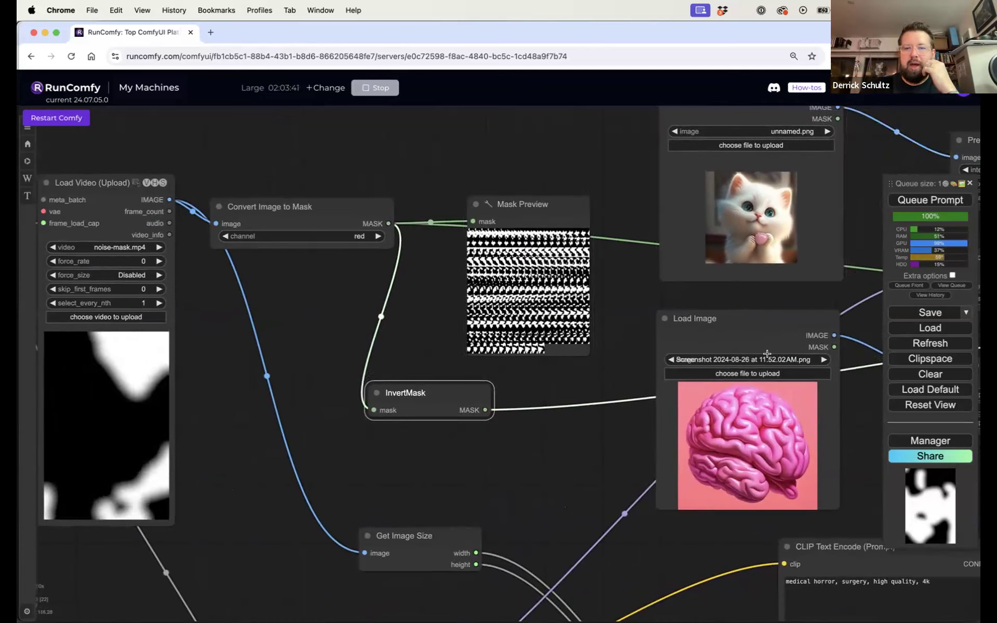
Examine how the mask and inverted mask reach the two IPAdapter Advanced nodes alongside the prepared cat and brain images
left_click_drag(658, 417, 420, 430)
left_click_drag(742, 448, 482, 437)
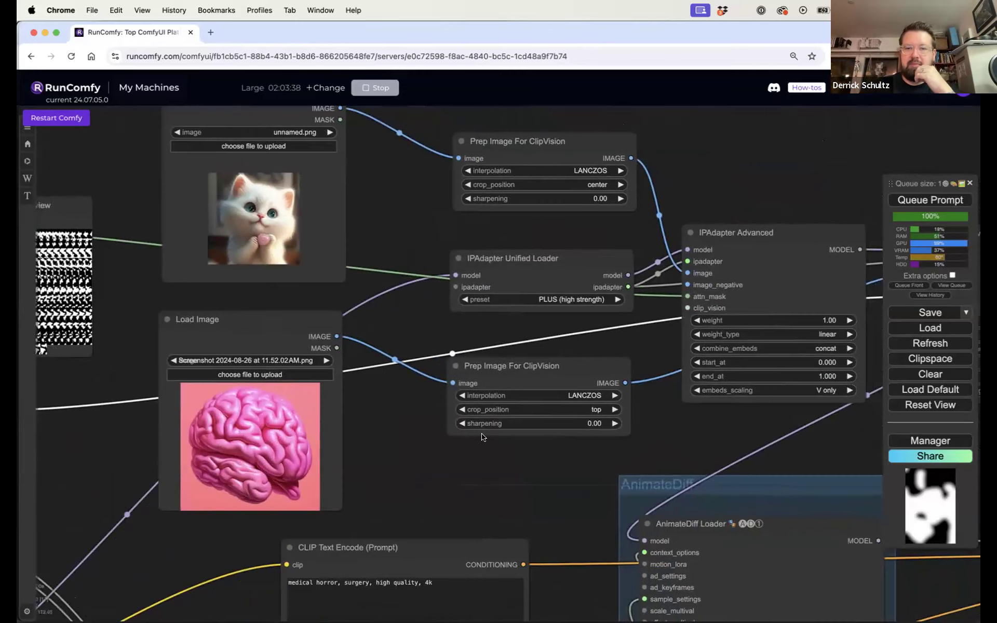
left_click_drag(675, 419, 365, 430)
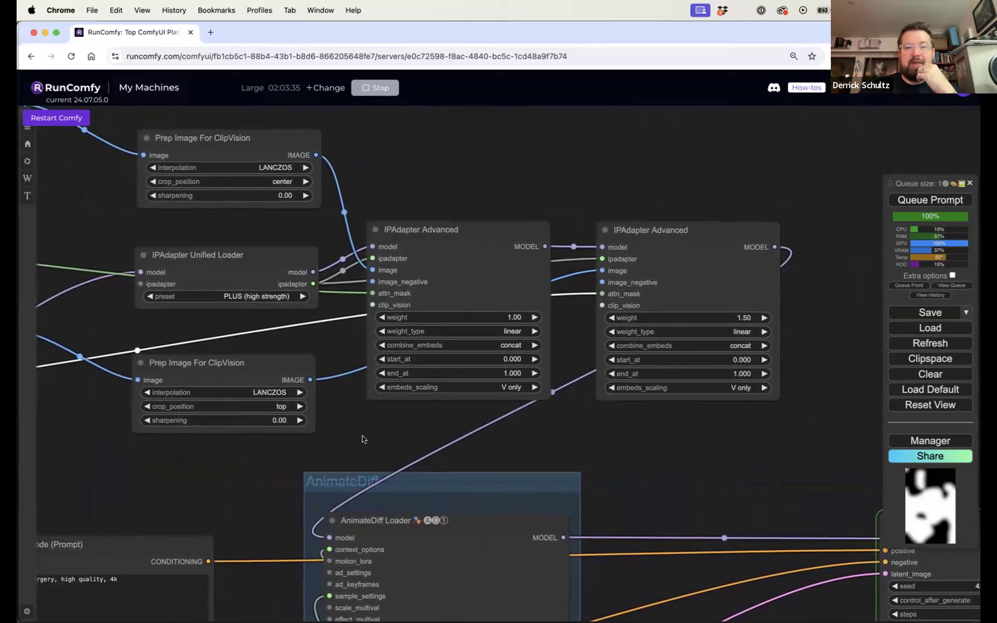
scroll(362, 439, "down", 1)
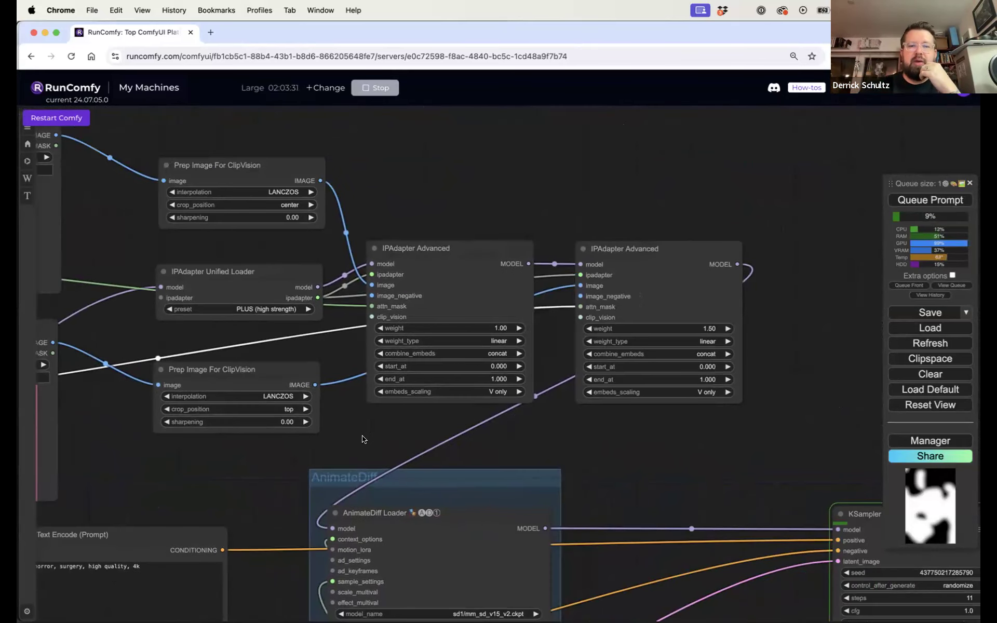
scroll(363, 439, "down", 1)
left_click_drag(363, 440, 490, 428)
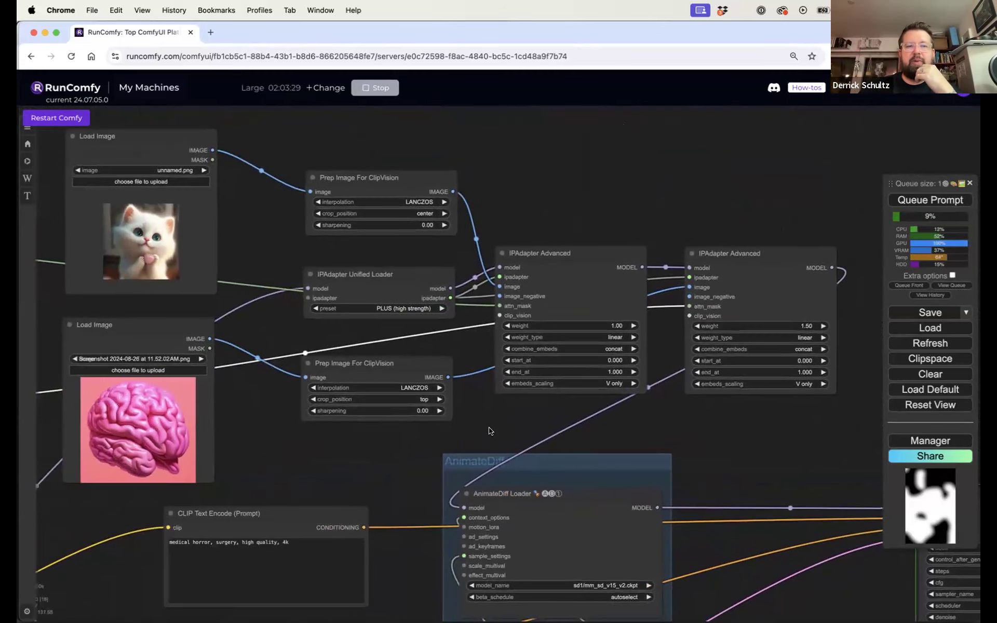
scroll(490, 431, "down", 2)
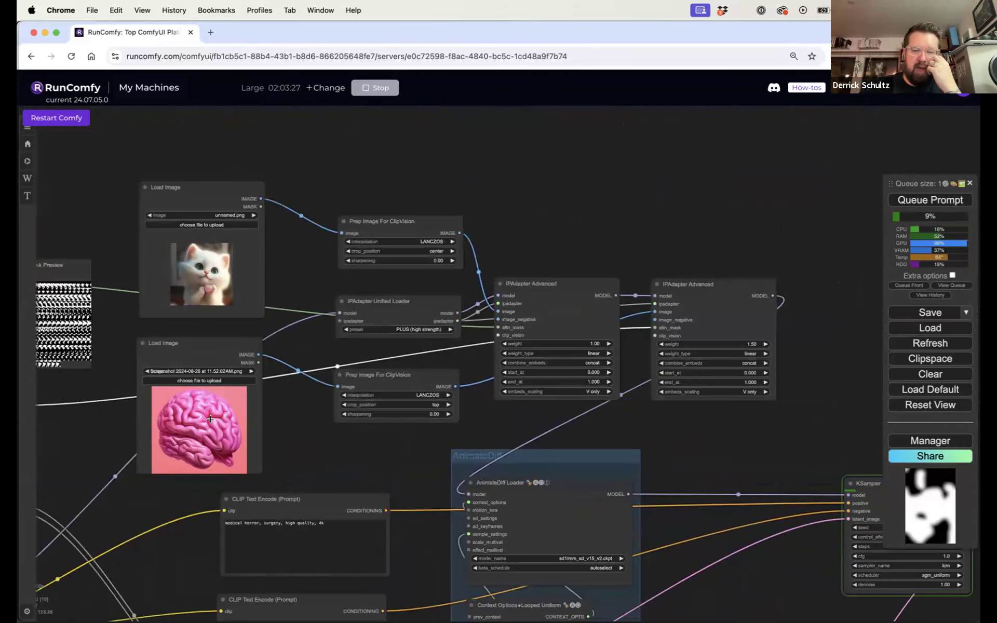
Move the first IPAdapter Advanced node and the cat's Prep Image For ClipVision node up, separating them from the brain branch
left_click_drag(536, 293, 552, 140)
left_click_drag(399, 224, 383, 172)
Add a group titled "IPAdapter 1: Cat" and stretch it across the area of the cat nodes
left_click(310, 136)
double_click(297, 134)
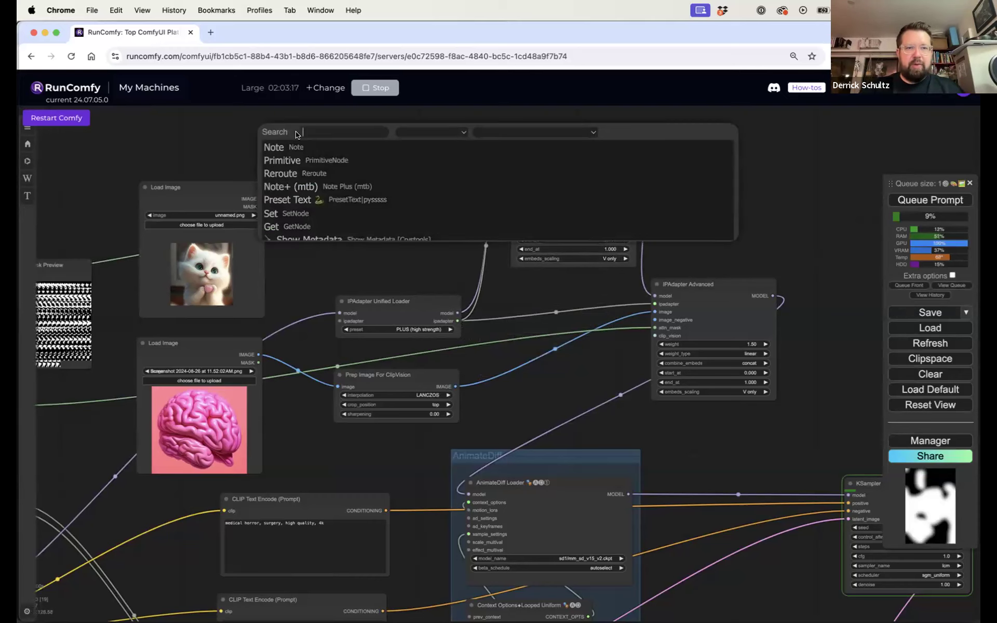
left_click(175, 124)
right_click(175, 125)
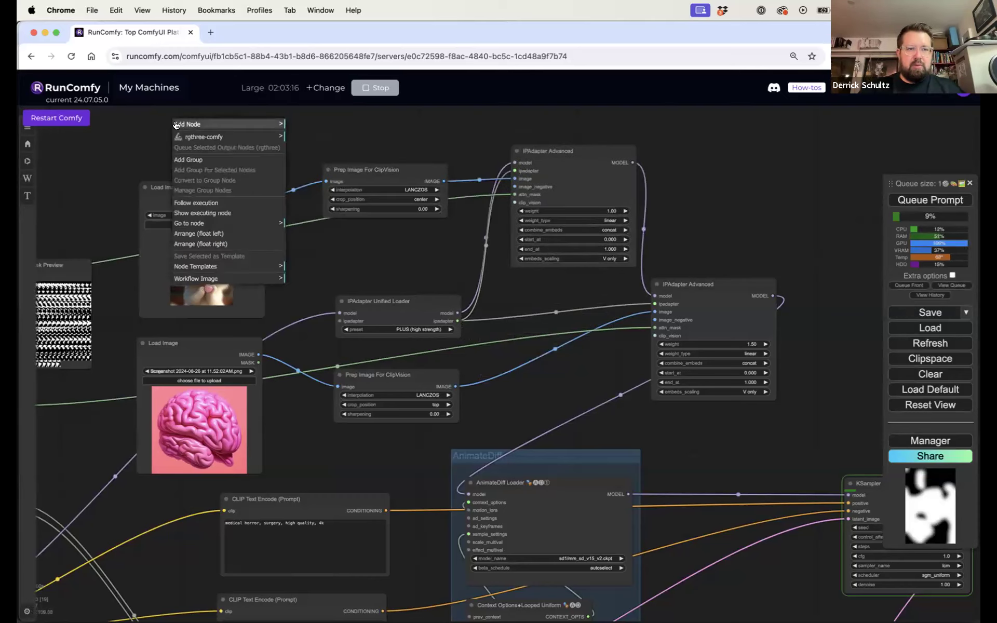
left_click(192, 159)
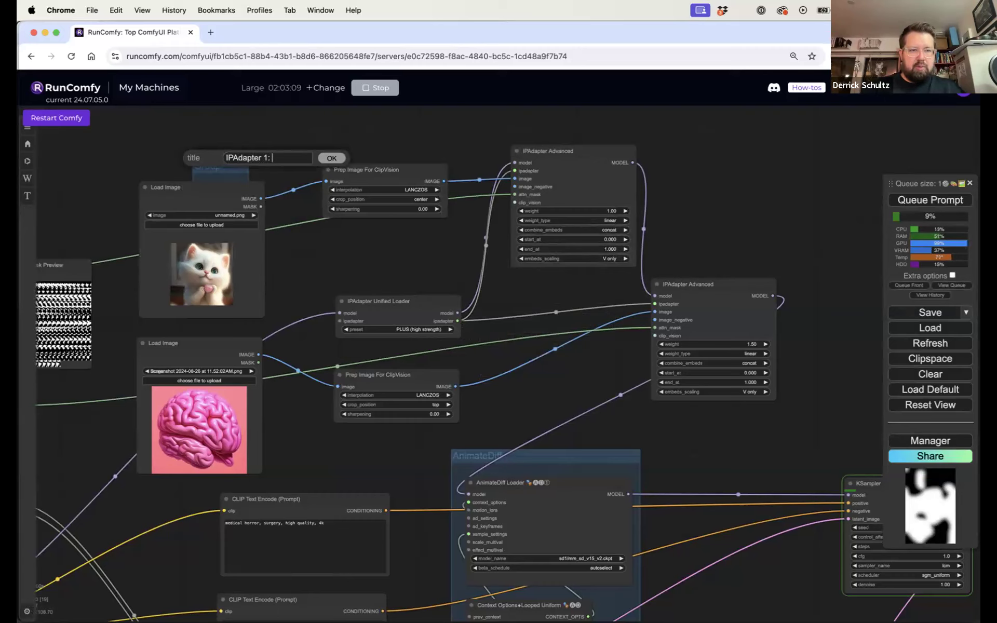
key("Return")
left_click_drag(212, 164, 710, 255)
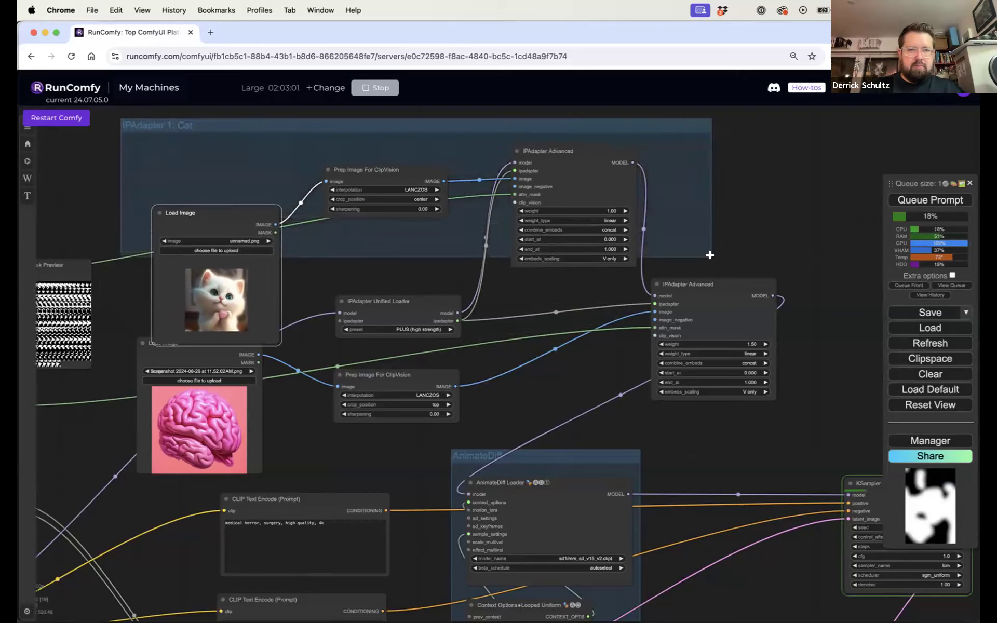
Line up the cat's Load Image, Prep Image For ClipVision and IPAdapter Advanced nodes in a row inside the cat group
left_click_drag(217, 214, 209, 148)
left_click_drag(356, 174, 329, 153)
left_click_drag(543, 156, 483, 151)
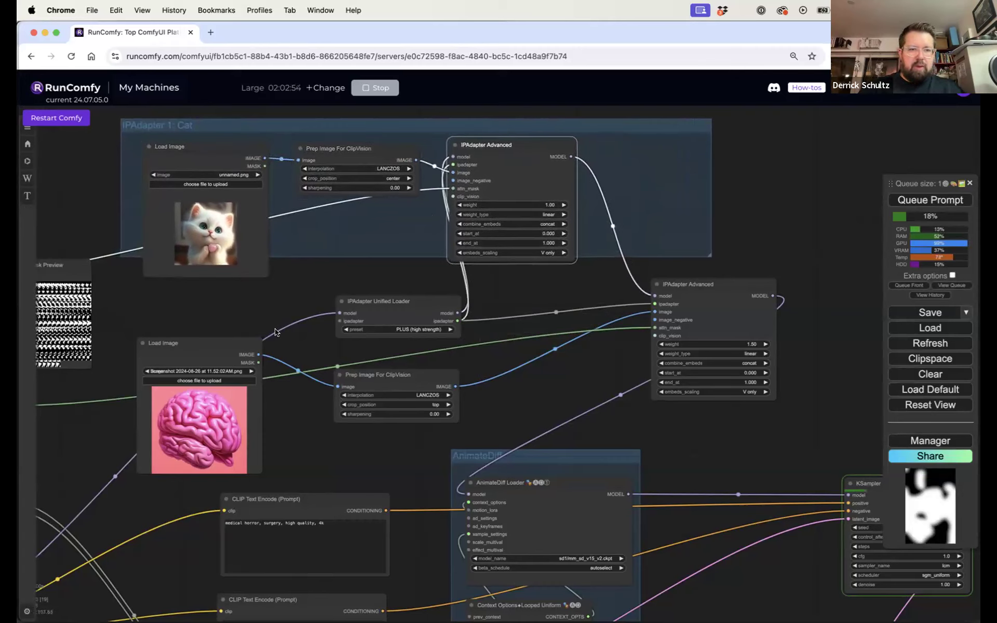
Add a group titled "IPAdapter2: Brain" below the cat group and stretch it to a similar width
double_click(188, 310)
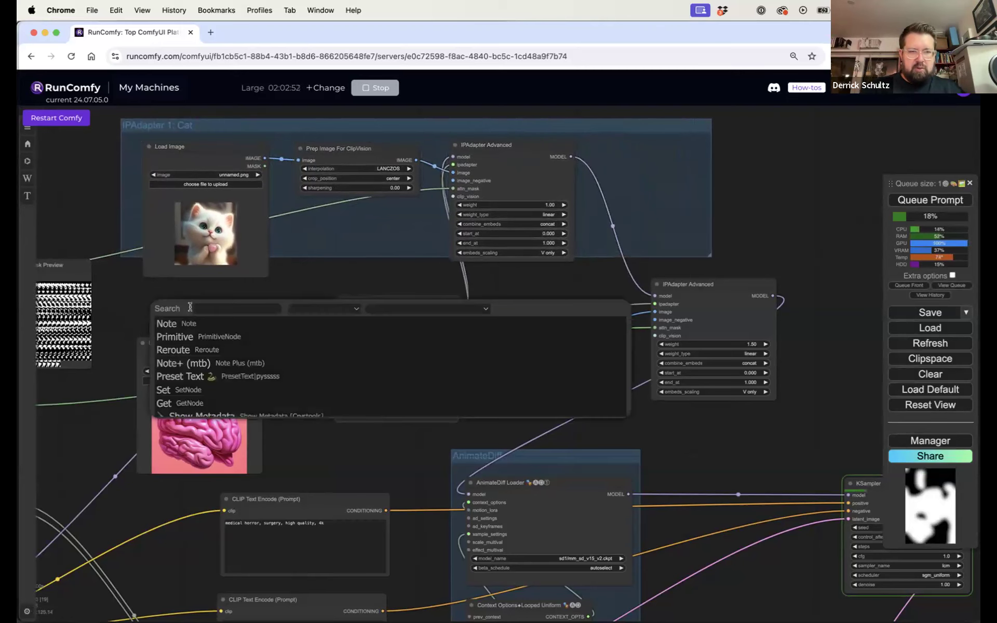
right_click(117, 307)
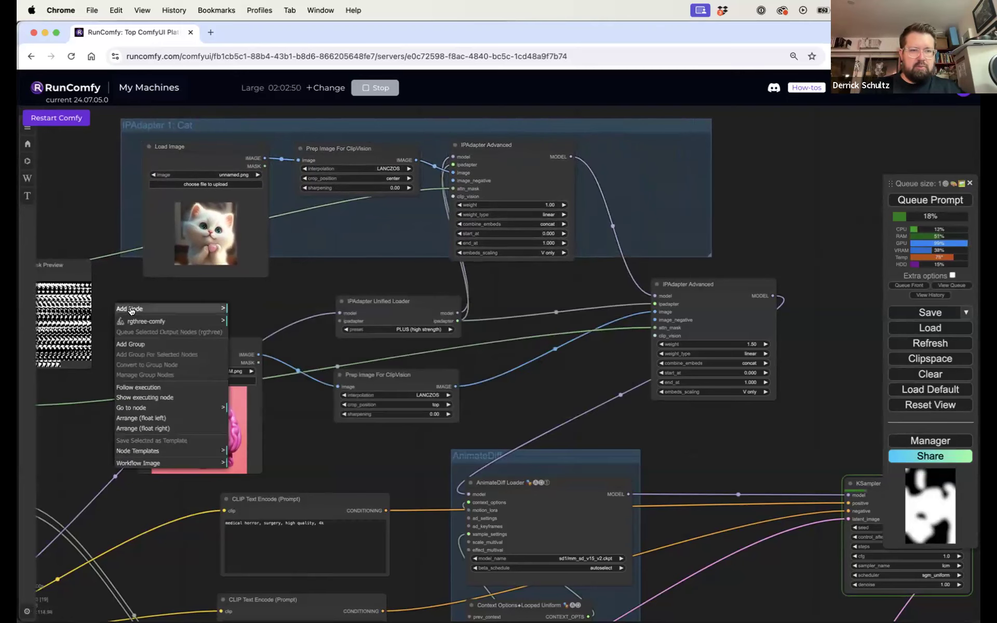
left_click(136, 343)
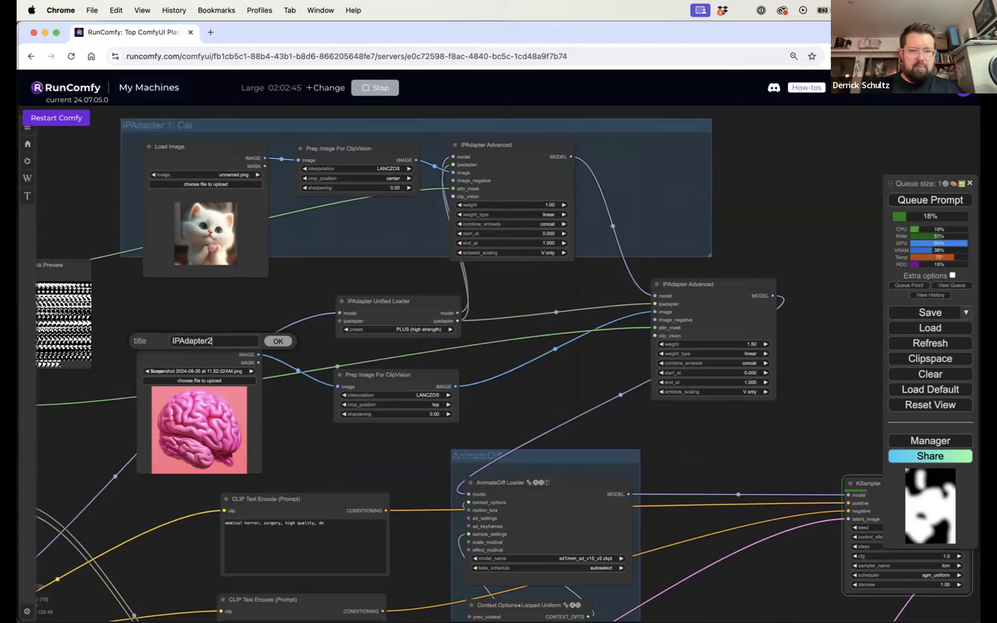
key("Return")
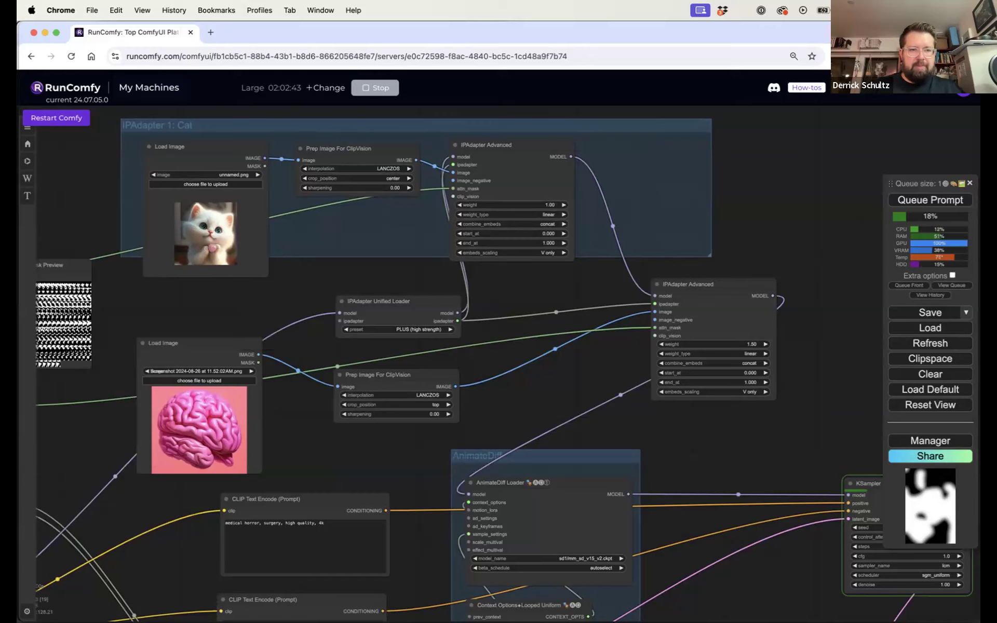
left_click_drag(184, 342, 156, 292)
left_click_drag(262, 330, 744, 370)
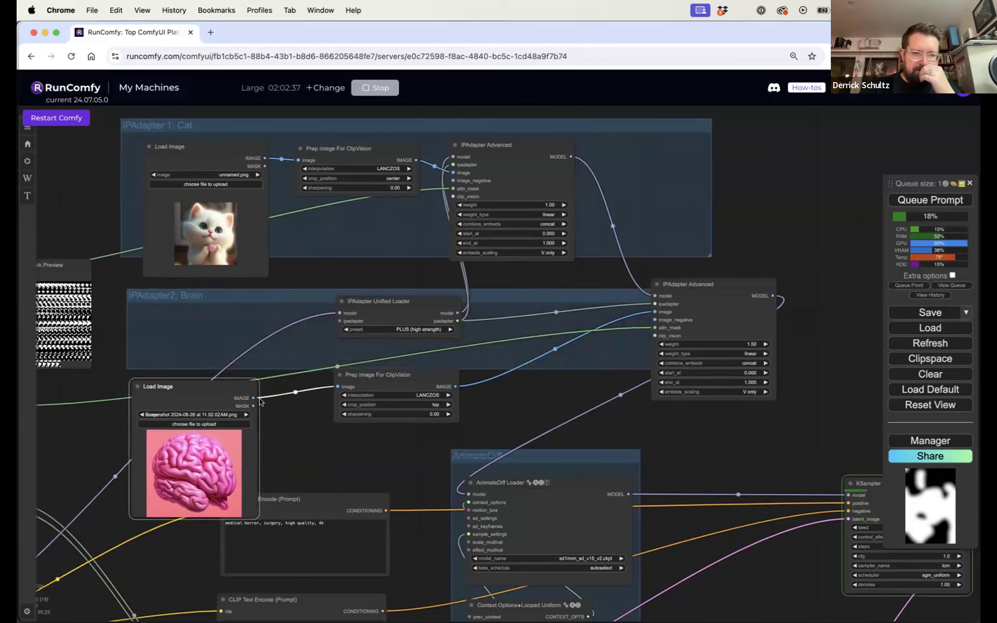
Arrange the brain's Load Image, Prep Image and IPAdapter Advanced nodes in the brain group, moving the IPAdapter Unified Loader above the cat group
left_click_drag(209, 383, 216, 320)
left_click_drag(366, 370, 319, 319)
left_click_drag(379, 303, 387, 60)
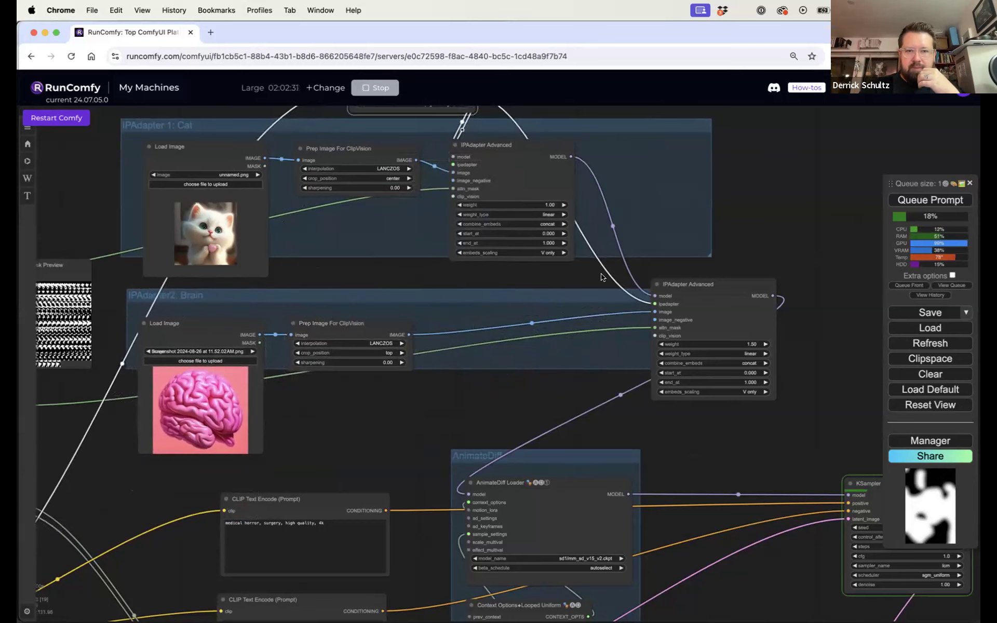
left_click_drag(691, 286, 498, 320)
left_click_drag(348, 318, 328, 312)
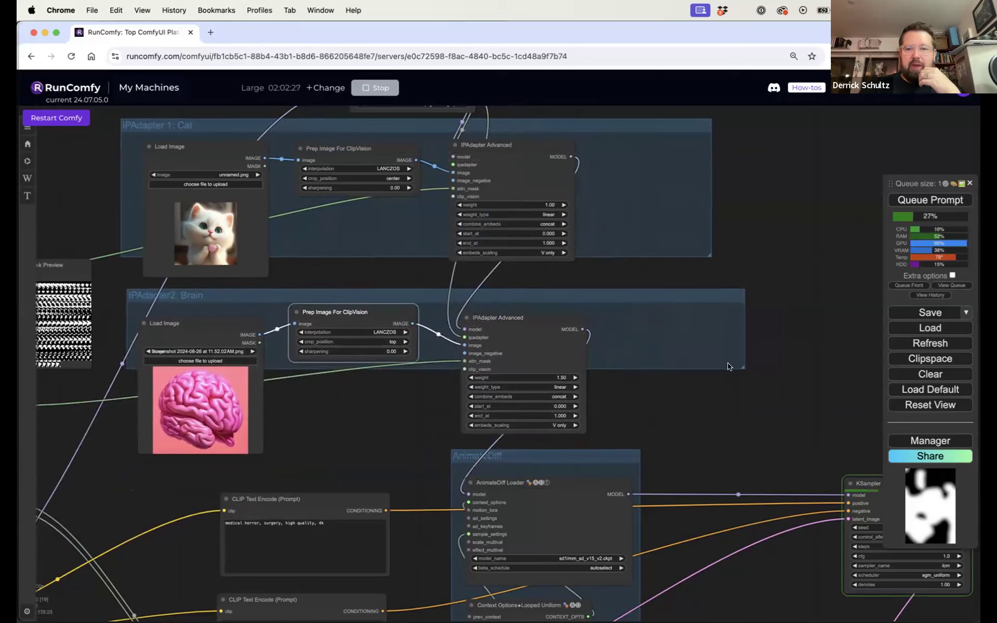
Enlarge the brain group downward to enclose its nodes and fine-tune the positions of the three brain nodes inside it
left_click_drag(741, 371, 708, 443)
left_click_drag(366, 330, 366, 341)
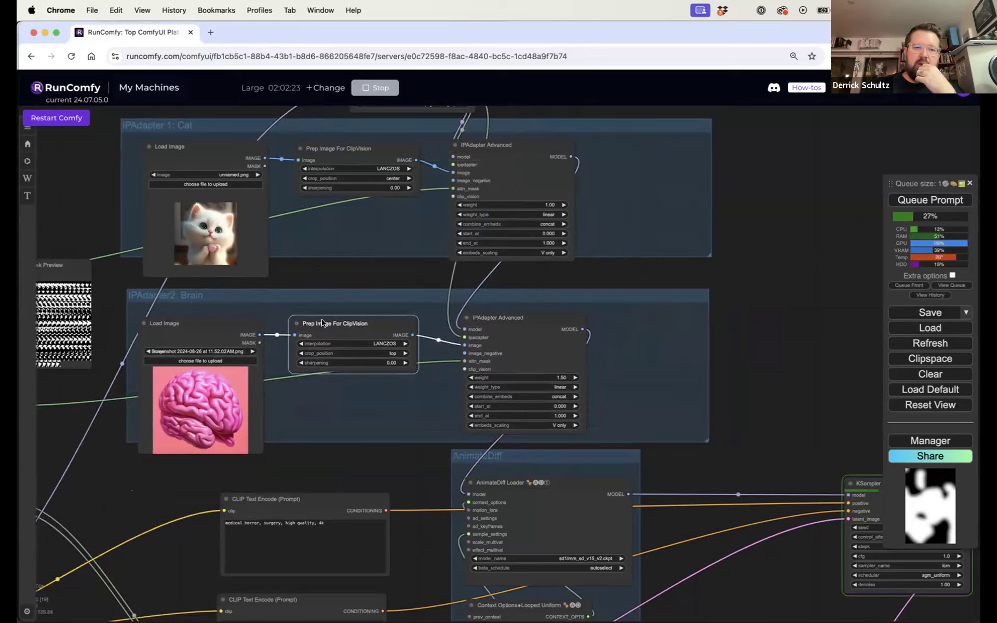
left_click_drag(206, 325, 206, 312)
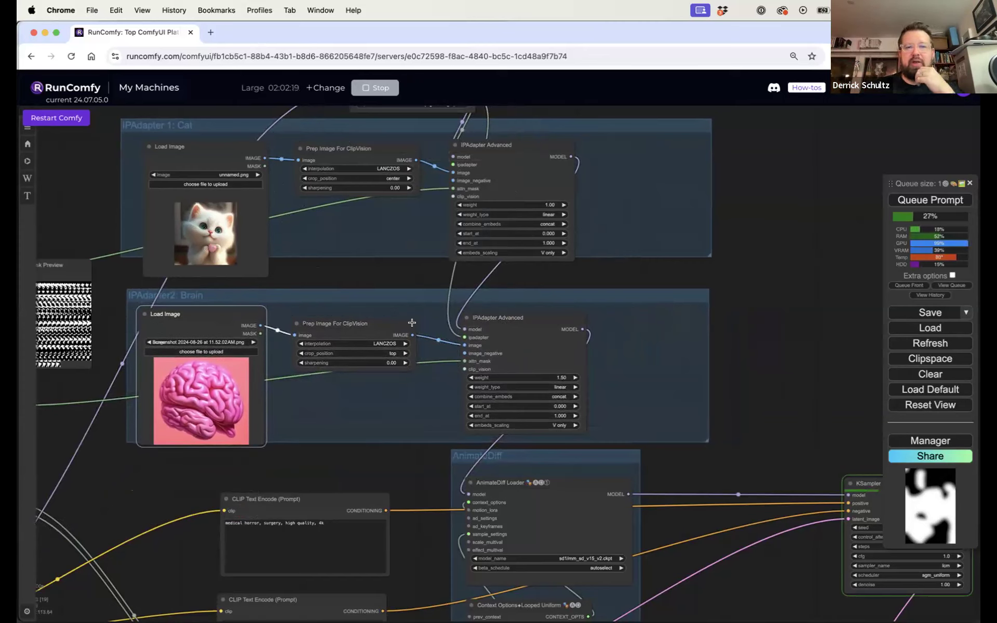
mouse_move(538, 314)
left_mouse_down()
mouse_move(530, 305)
mouse_move(544, 311)
left_mouse_up()
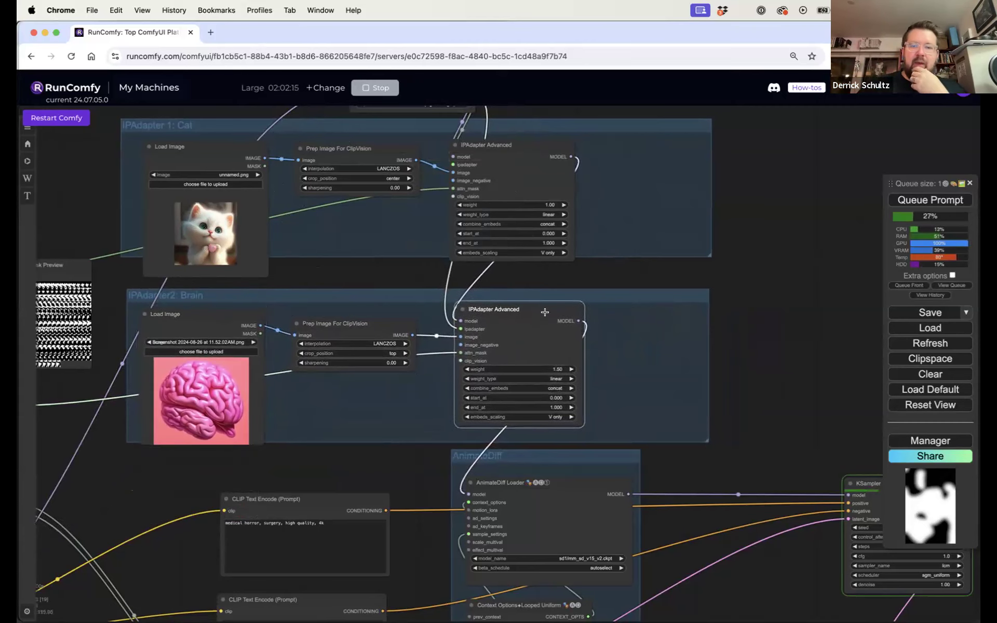
Place the IPAdapter Unified Loader just above the cat group and align the brain's IPAdapter Advanced node beneath the cat's
left_click_drag(754, 249, 782, 314)
left_click_drag(453, 152, 507, 145)
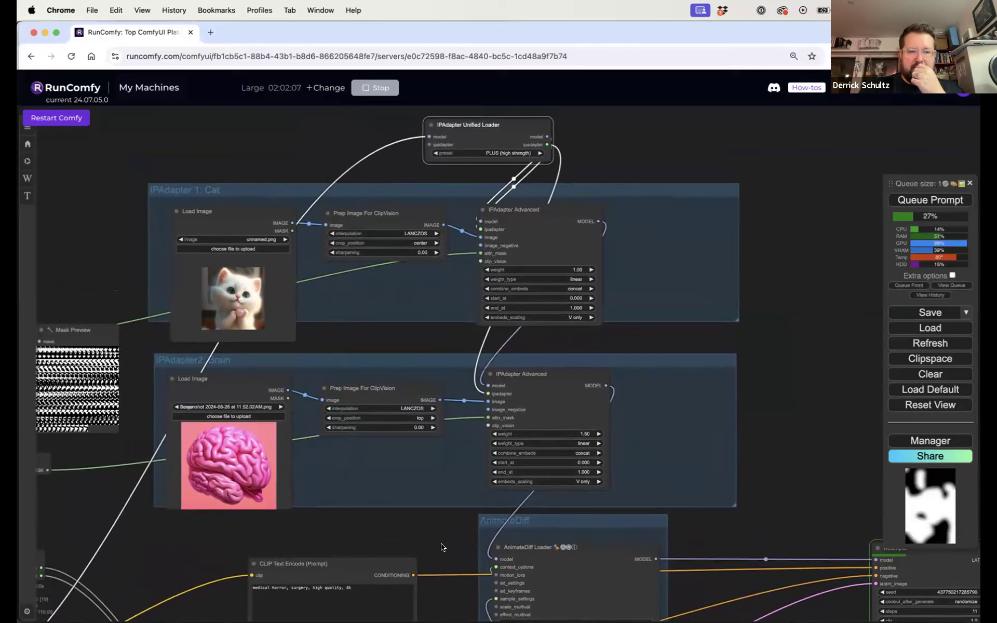
left_click_drag(407, 541, 375, 574)
left_click_drag(459, 169, 516, 183)
left_click_drag(503, 418, 495, 410)
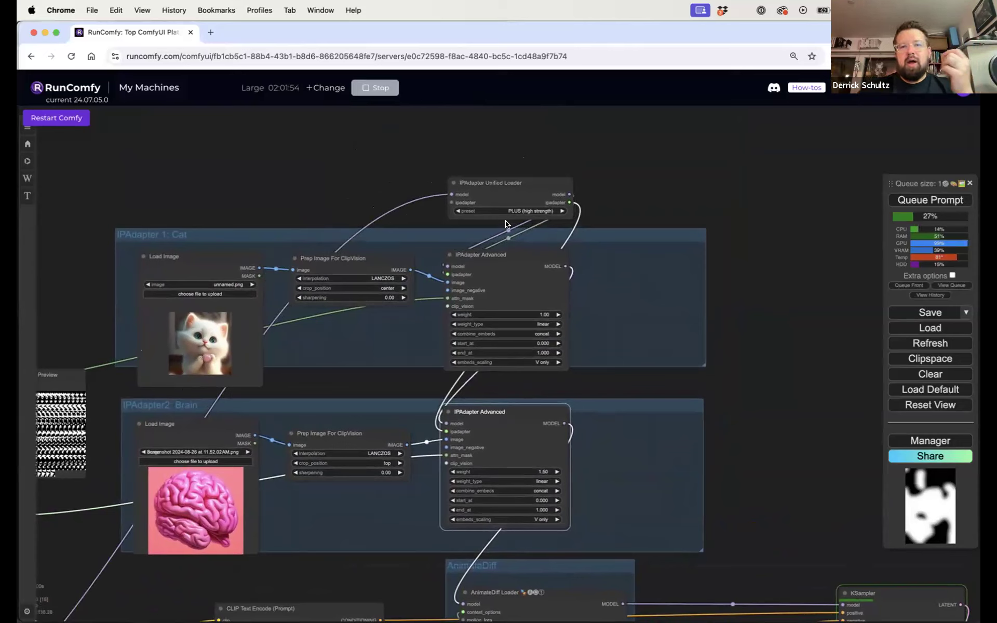
Set the IPAdapter Unified Loader preset to VIT-G (medium strength)
left_click(525, 210)
left_click(548, 239)
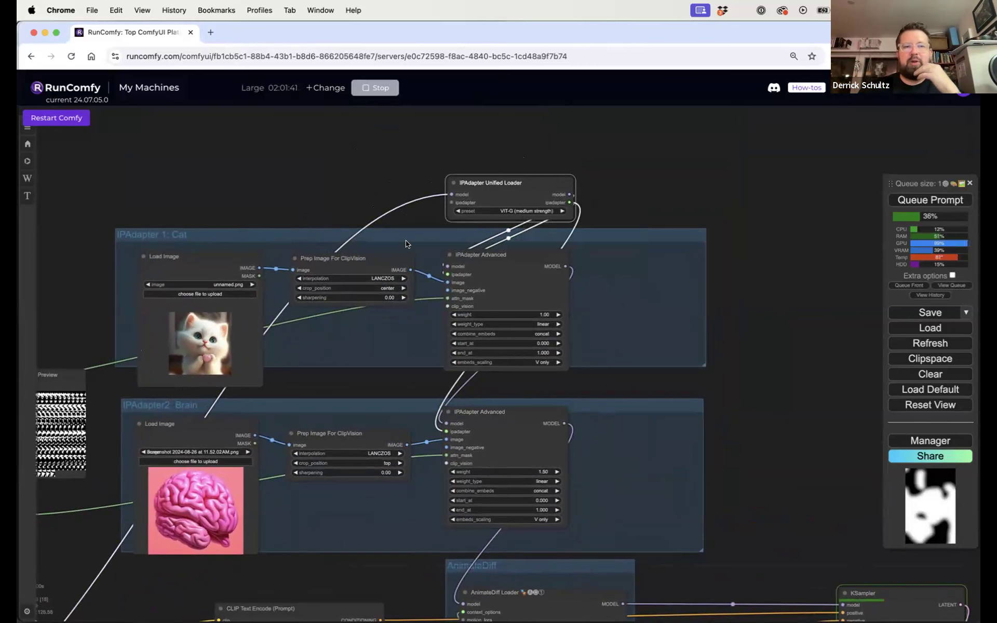
Trace the model path from Load Checkpoint through the IPAdapter nodes and the AnimateDiff group to the KSampler, including the prompts
left_click_drag(261, 197, 405, 165)
left_click_drag(281, 162, 245, 156)
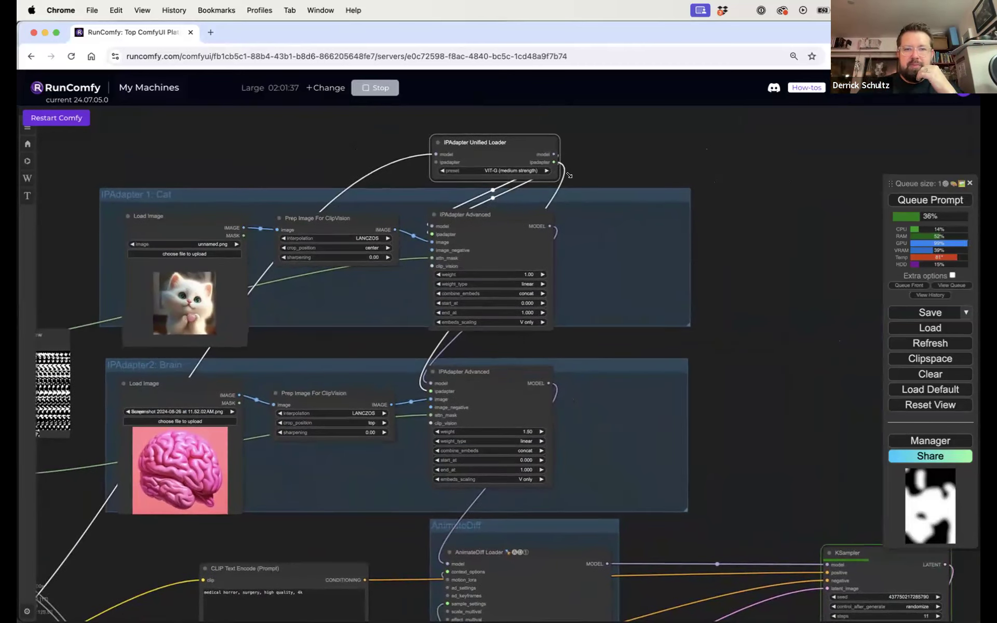
left_click_drag(772, 354, 815, 136)
left_click_drag(562, 310, 556, 326)
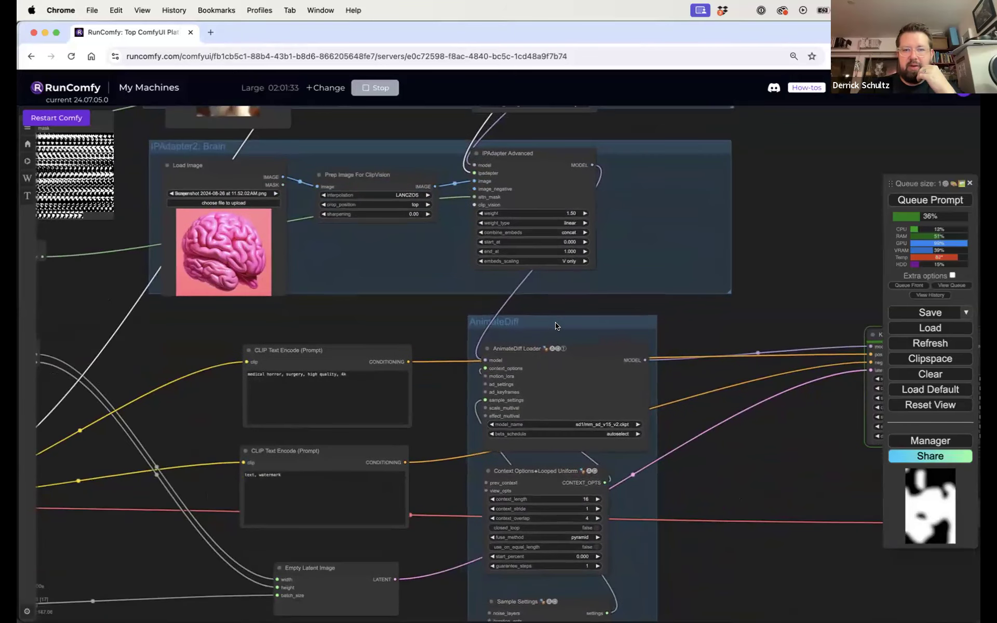
left_click_drag(703, 501, 845, 452)
left_click_drag(221, 406, 493, 396)
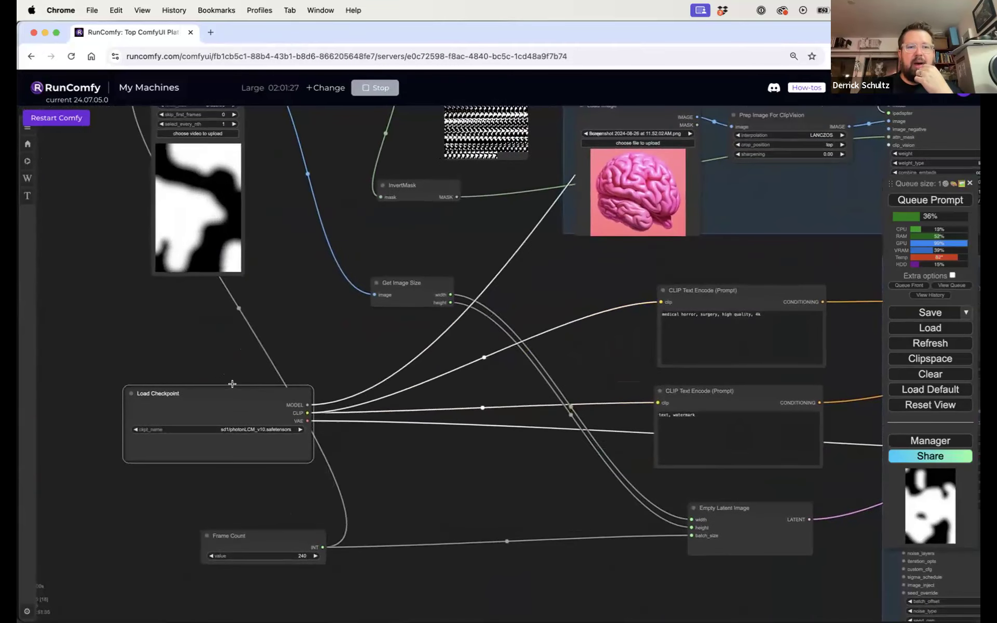
left_click_drag(501, 463, 262, 462)
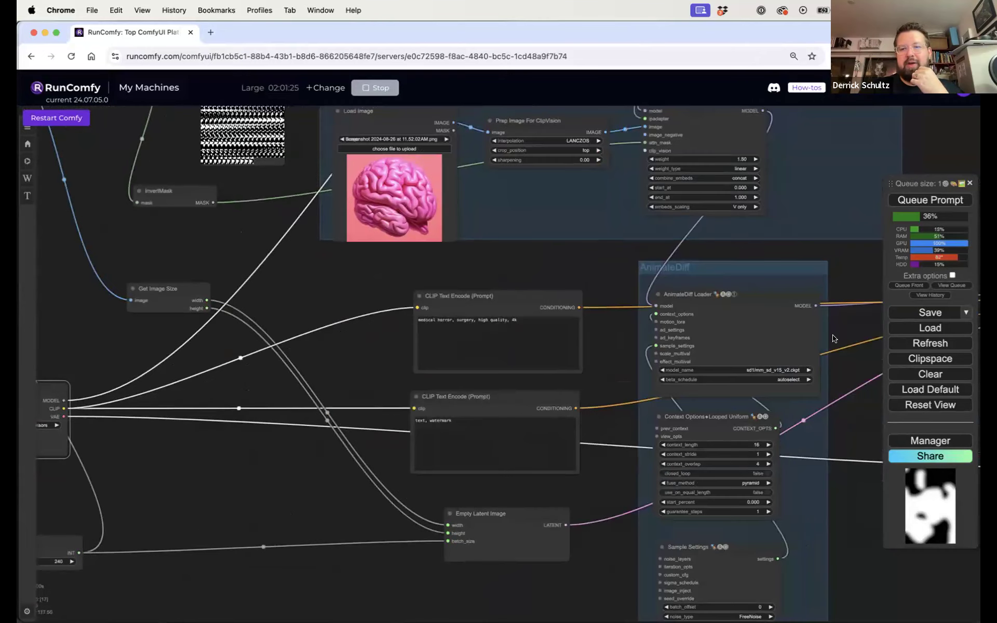
left_click_drag(847, 330, 520, 370)
left_click_drag(701, 295, 597, 289)
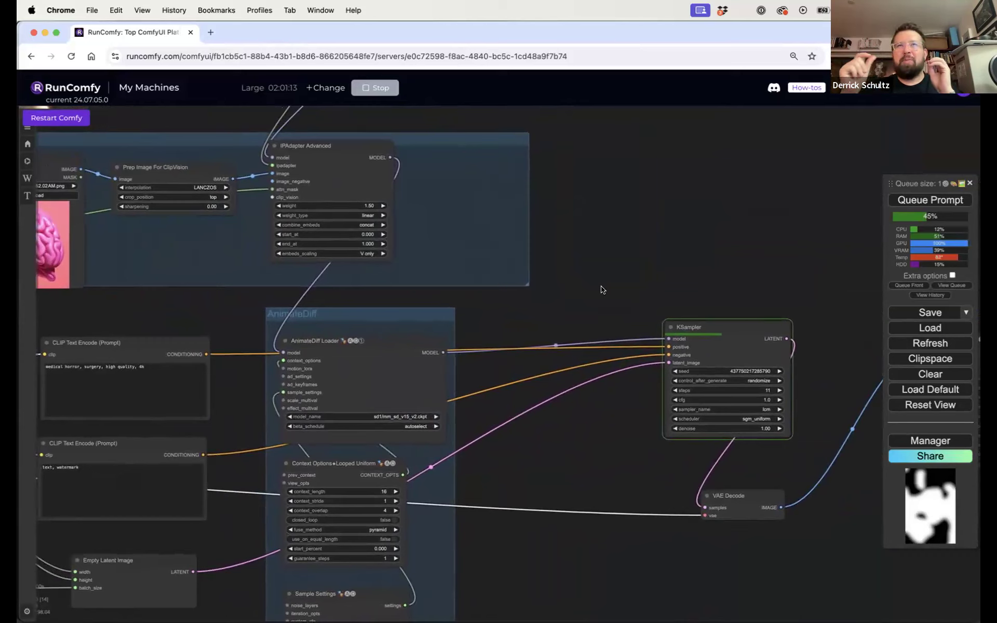
left_click_drag(592, 286, 777, 290)
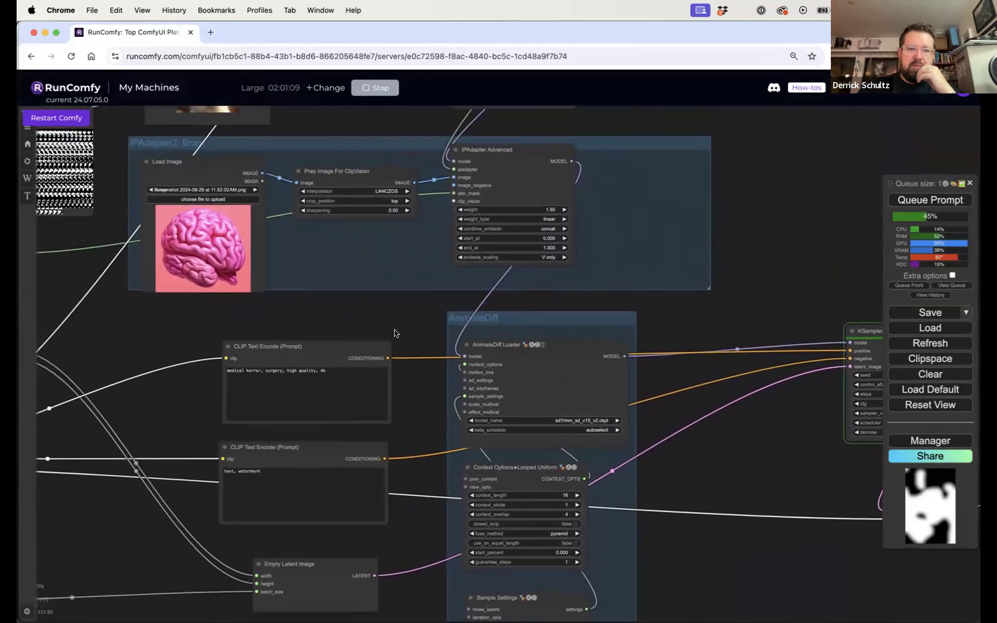
Nudge the CLIP Text Encode node with the "medical horror, surgery, high quality, 4k" prompt slightly up and left
mouse_move(335, 346)
left_mouse_down()
mouse_move(307, 344)
mouse_move(329, 344)
left_mouse_up()
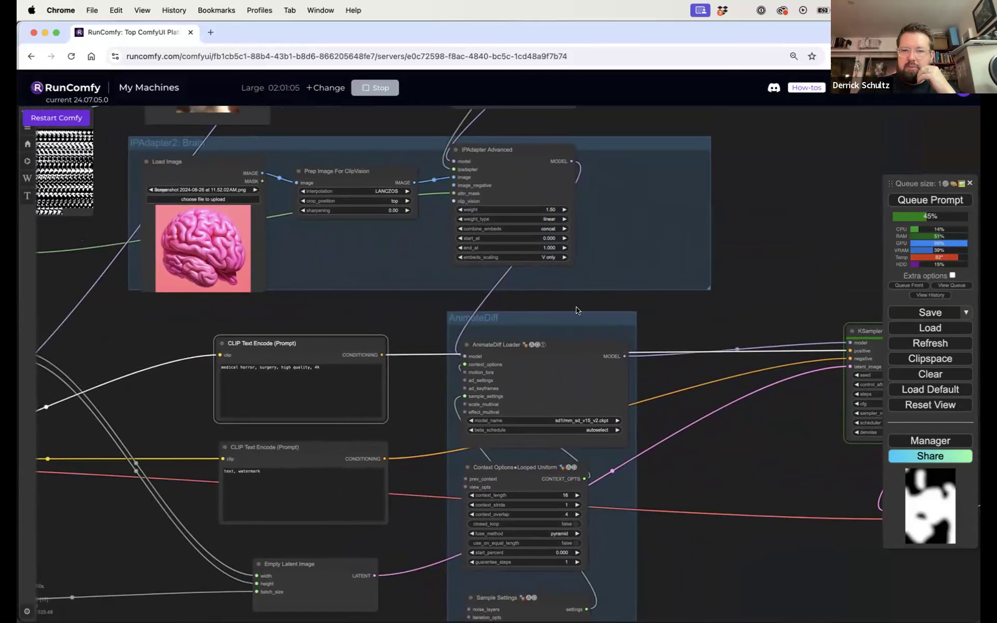
left_click_drag(724, 326, 583, 323)
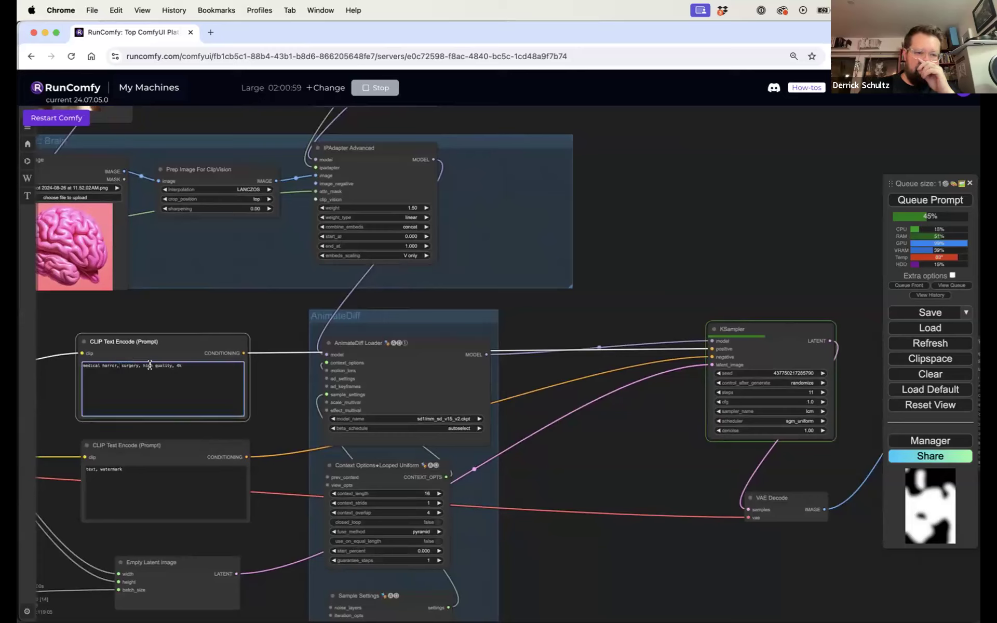
left_click_drag(175, 337, 177, 336)
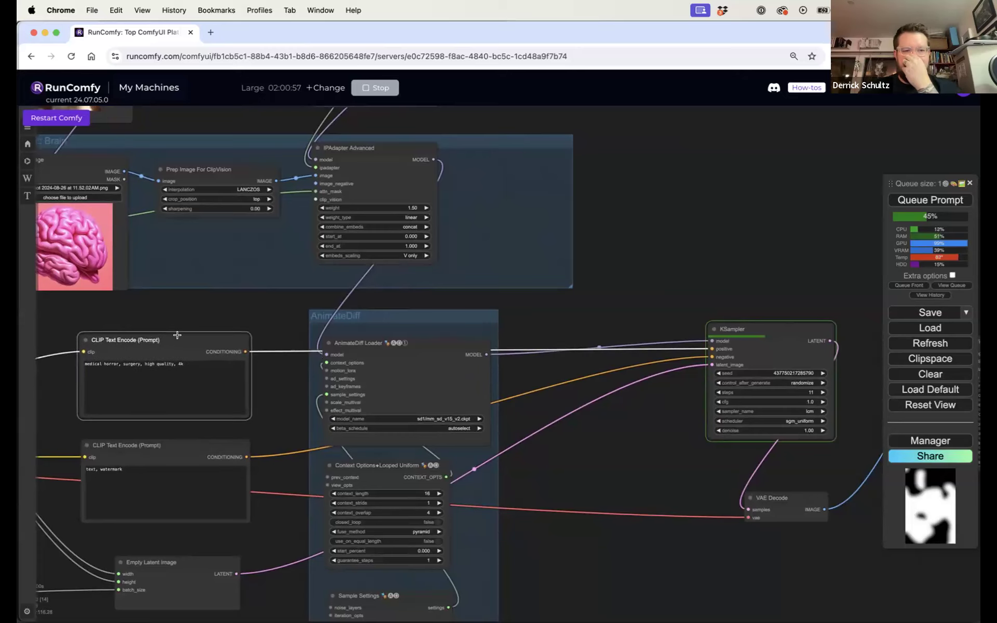
Set the brain's IPAdapter Advanced weight to 1.00 and nudge the "text, watermark" prompt node slightly down
left_click(410, 205)
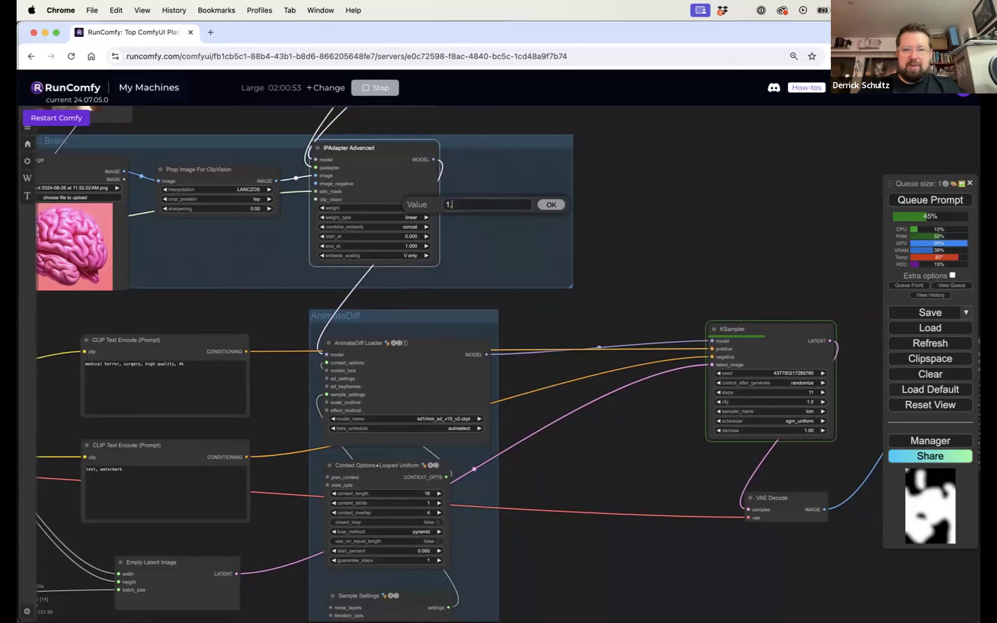
left_click_drag(571, 245, 683, 205)
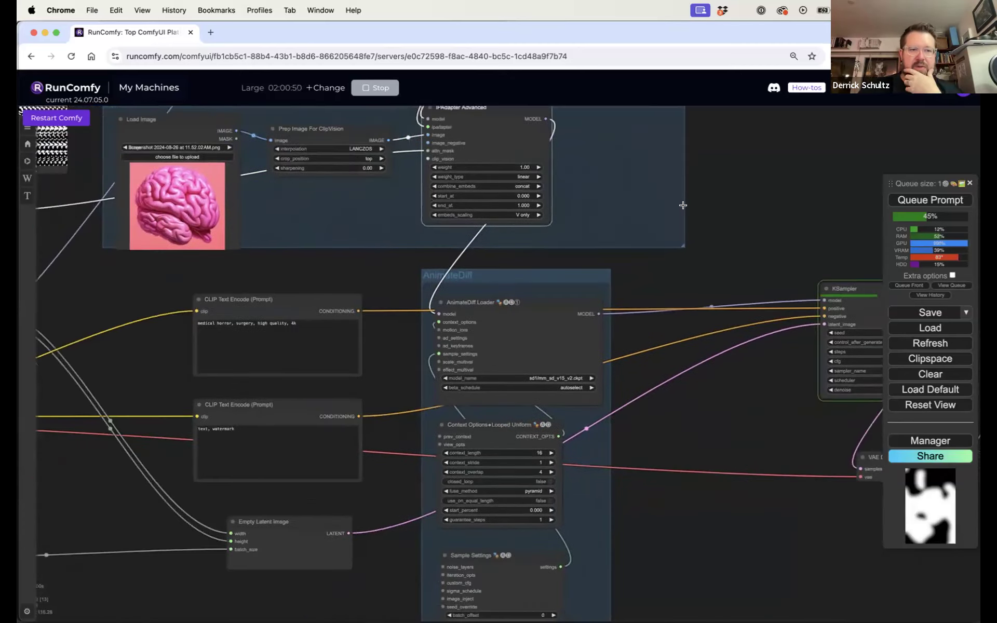
left_click_drag(304, 410, 305, 413)
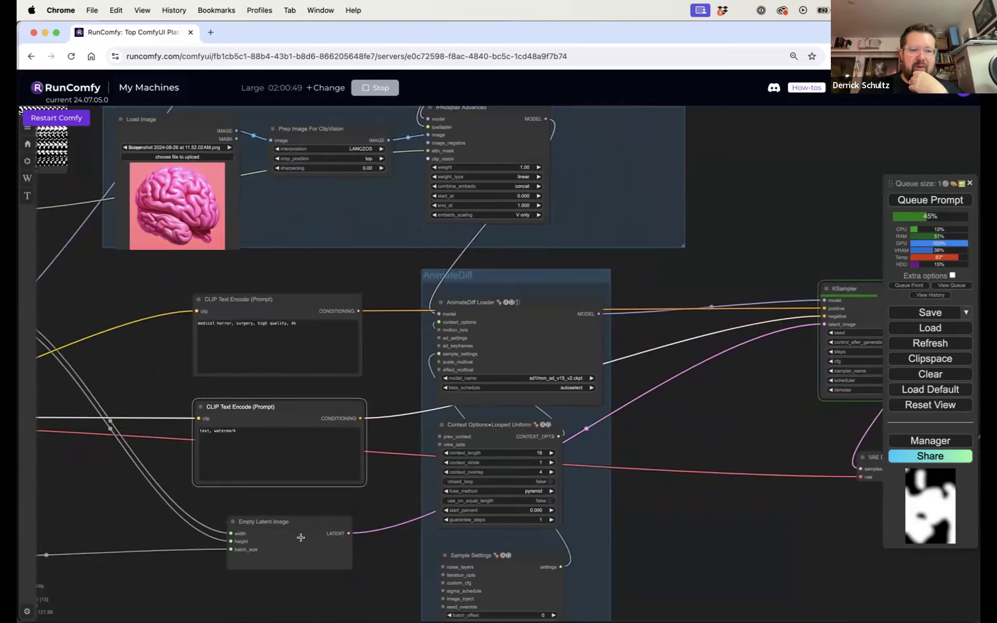
Shift the Empty Latent Image node slightly left and nudge the Get Image Size node that feeds its width and height
left_click_drag(301, 538, 282, 541)
left_click_drag(246, 506, 528, 461)
left_click_drag(288, 460, 439, 509)
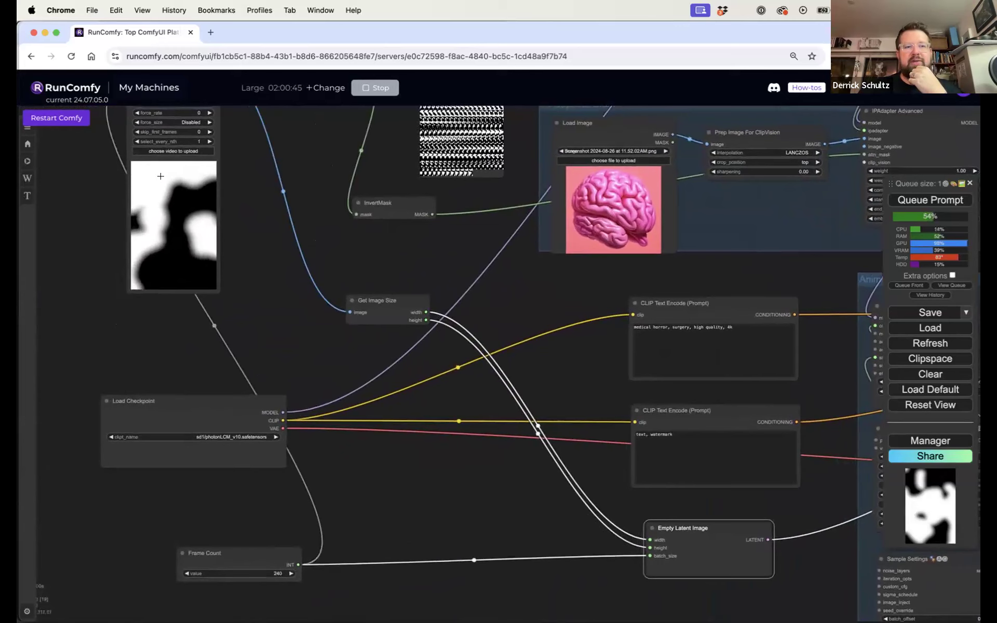
mouse_move(371, 297)
left_mouse_down()
mouse_move(307, 257)
mouse_move(310, 250)
mouse_move(347, 262)
mouse_move(321, 250)
mouse_move(370, 300)
left_mouse_up()
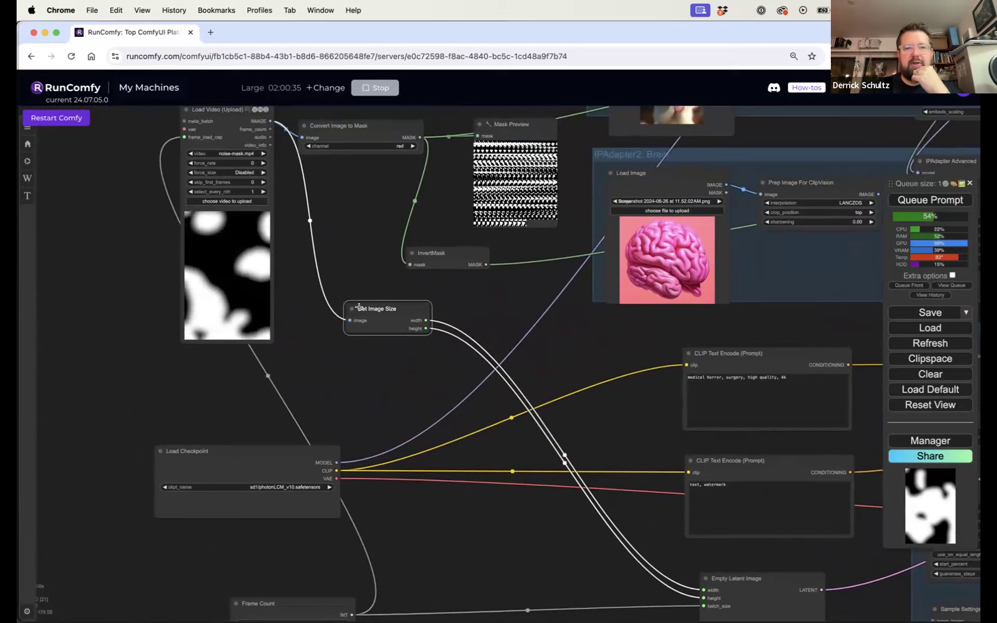
left_click_drag(418, 310, 406, 306)
Move the Frame Count node up and left beneath Load Checkpoint, and nudge the Empty Latent Image node slightly up
left_click_drag(573, 367, 469, 282)
left_click(606, 500)
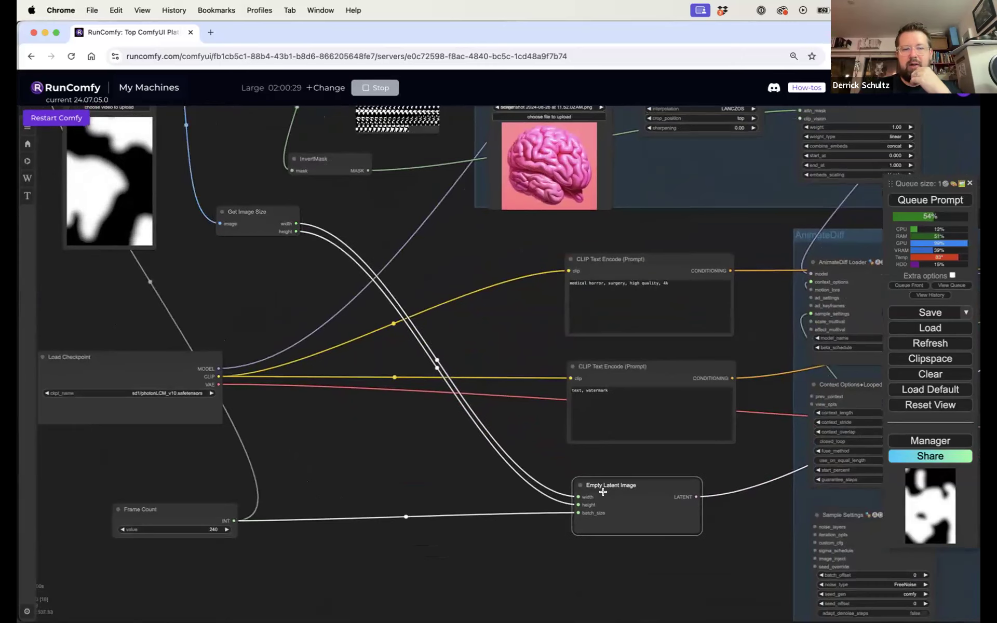
left_click_drag(363, 485, 507, 492)
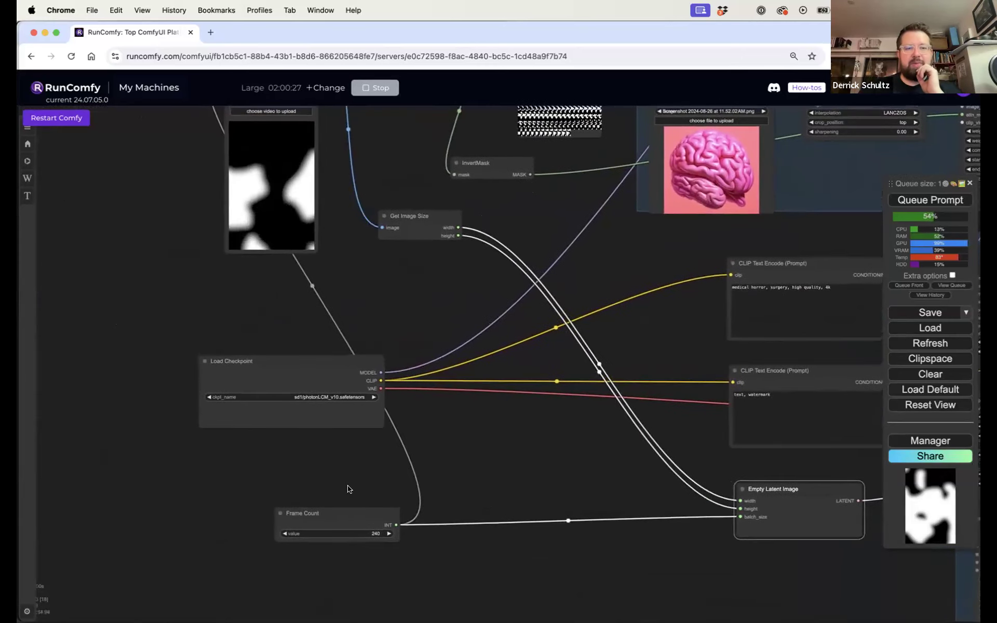
left_click_drag(324, 508, 289, 484)
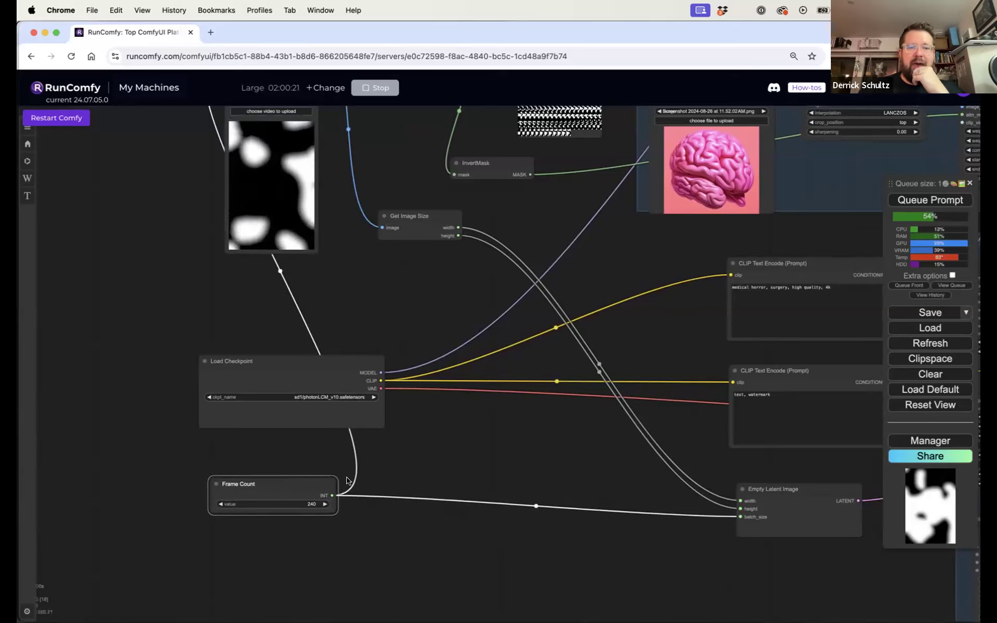
left_click(792, 493)
left_click_drag(791, 493, 790, 487)
Examine the Load Video (Upload) node with noise-mask.mp4 and follow the graph across to the KSampler and VAE Decode nodes
left_click_drag(385, 323, 601, 461)
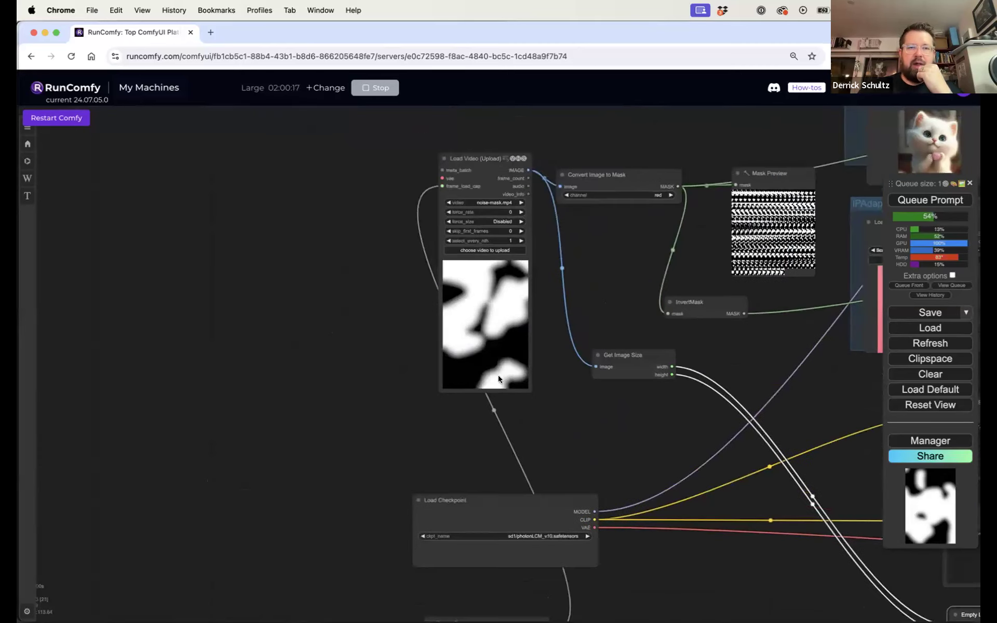
left_click_drag(413, 227, 300, 285)
scroll(316, 274, "up", 5)
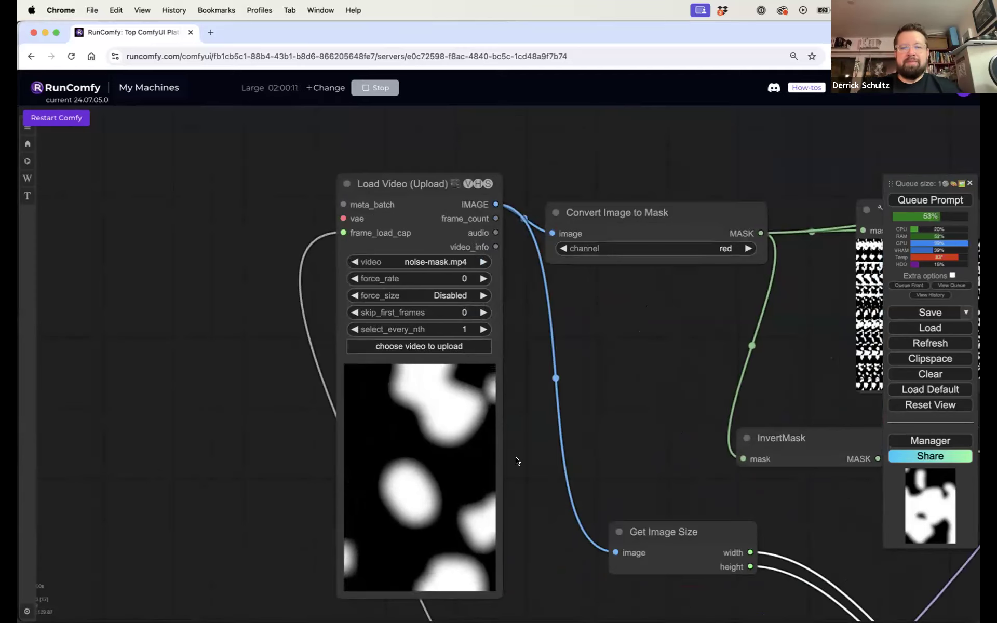
scroll(516, 461, "down", 6)
left_click_drag(541, 579, 383, 346)
left_click_drag(668, 312, 325, 336)
left_click_drag(802, 294, 481, 294)
left_click_drag(777, 282, 614, 280)
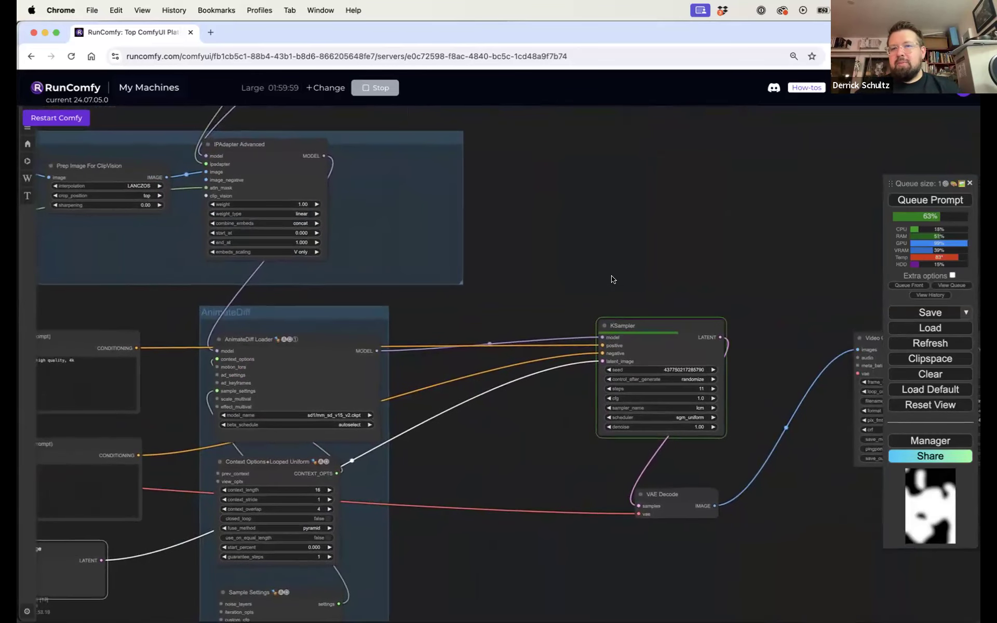
Switch to the Intro to ComfyUI: Week 7 Google Slides deck and present slide 8, "Spoiler", before leaving the slideshow
key("super+grave")
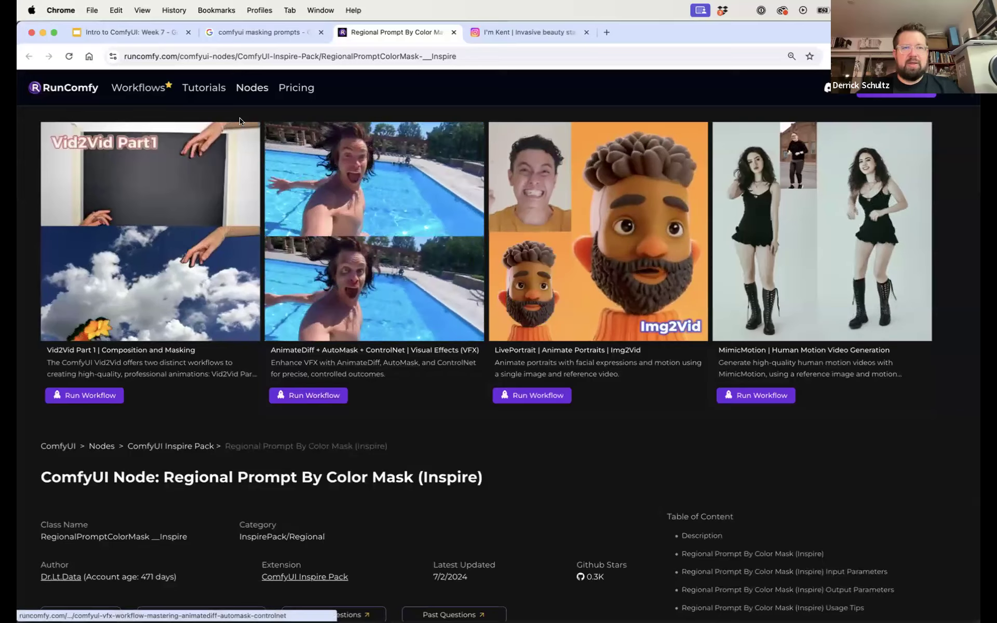
left_click(145, 32)
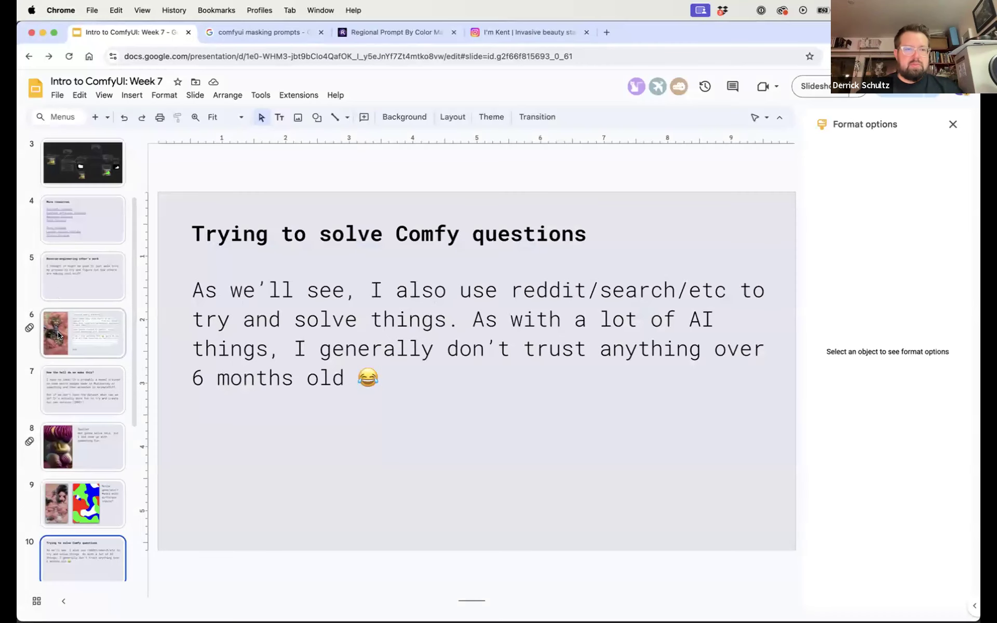
left_click(75, 456)
left_click(825, 89)
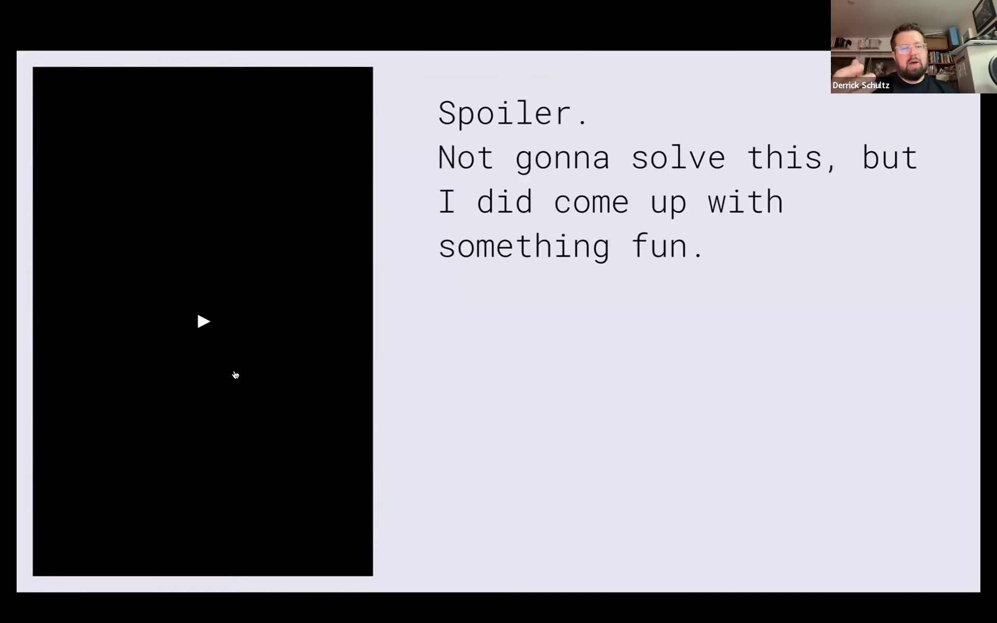
key("super+Tab")
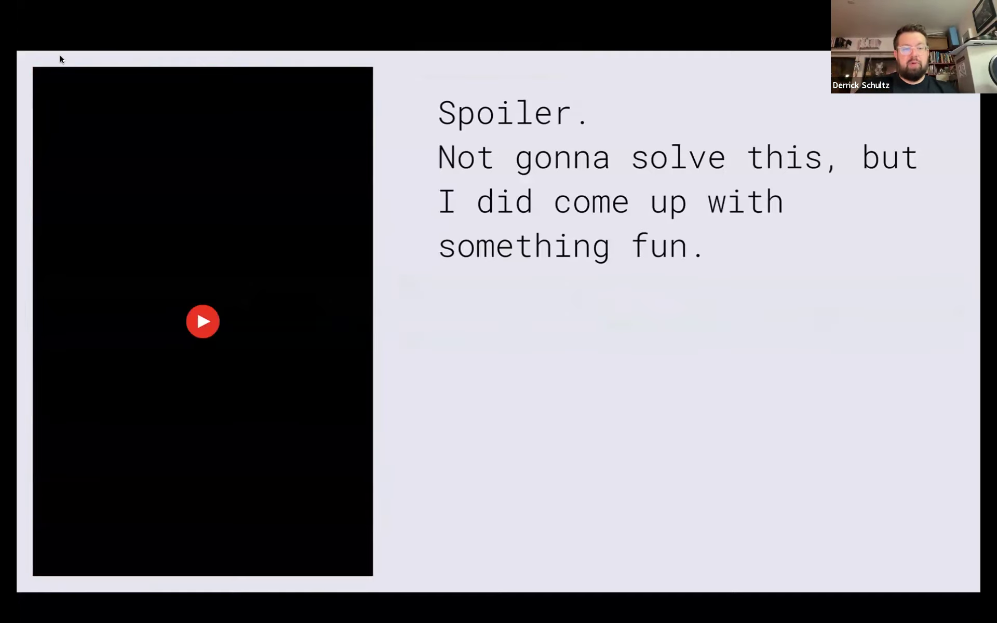
key("Escape")
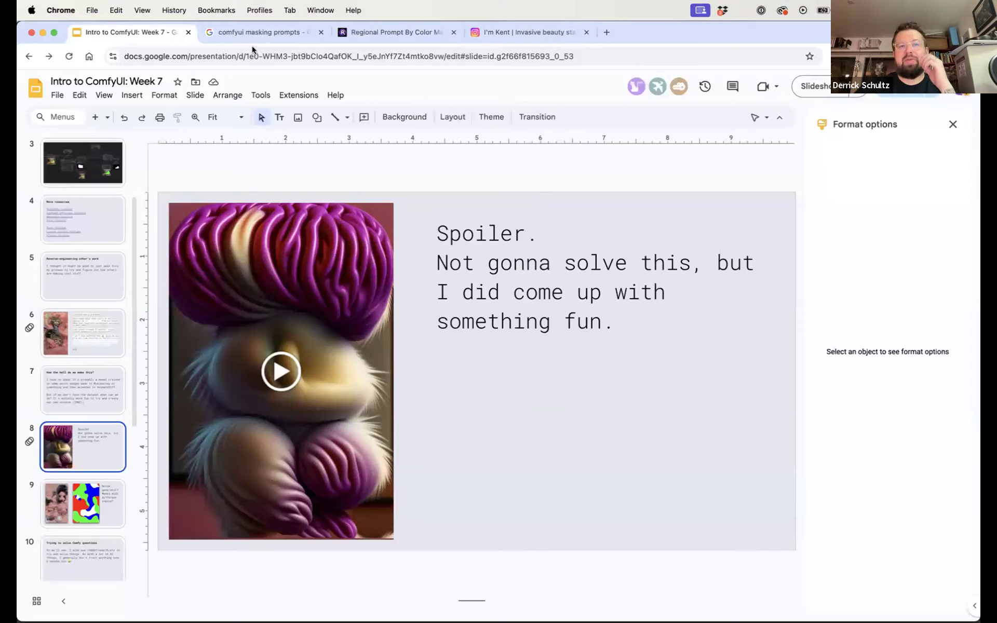
Return to the RunComfy workflow and place the brain's Load Image node just before its Prep Image For ClipVision node
key("super+grave")
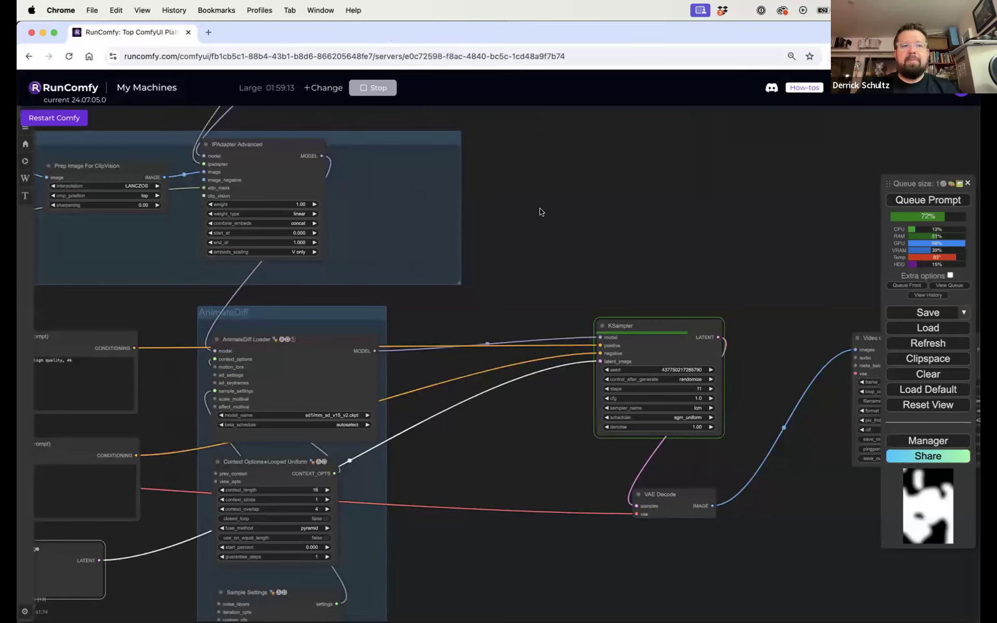
left_click_drag(540, 208, 727, 234)
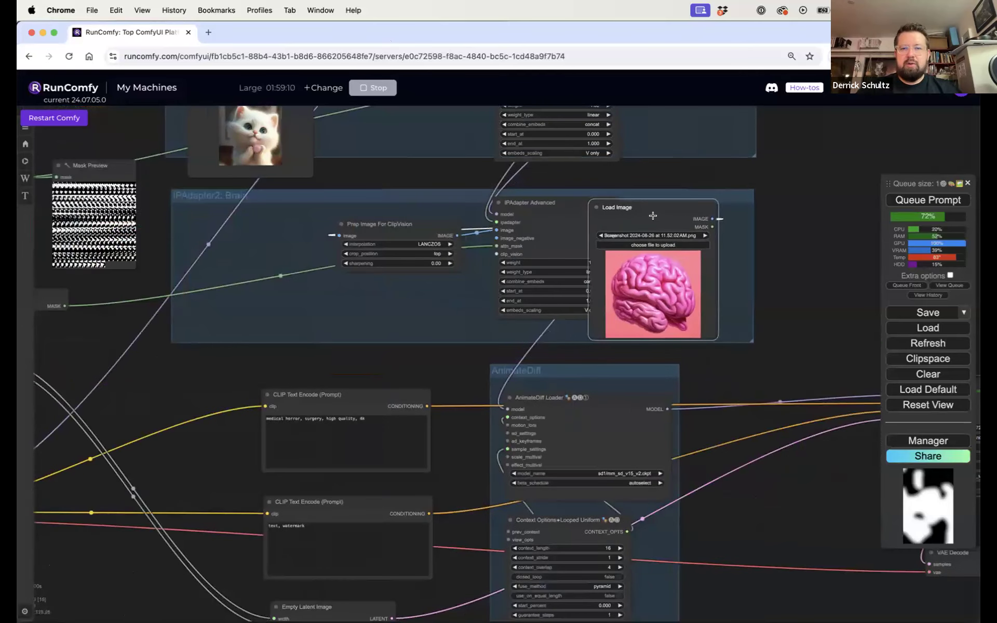
left_click_drag(652, 216, 259, 241)
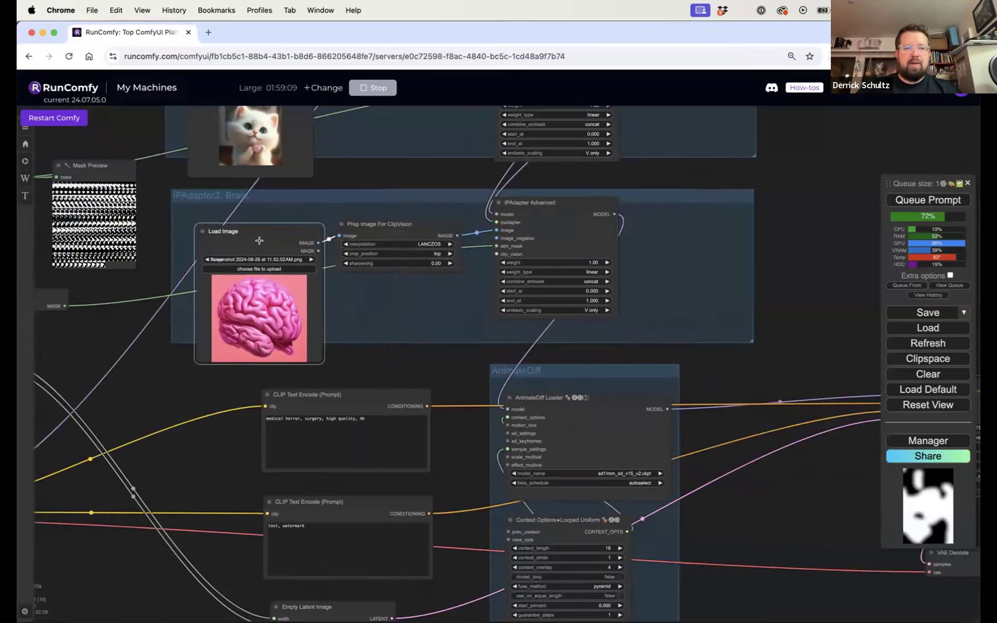
Align the Convert Image to Mask and Mask Preview nodes with the top of Load Video, and nudge InvertMask slightly up
left_click_drag(149, 220, 570, 299)
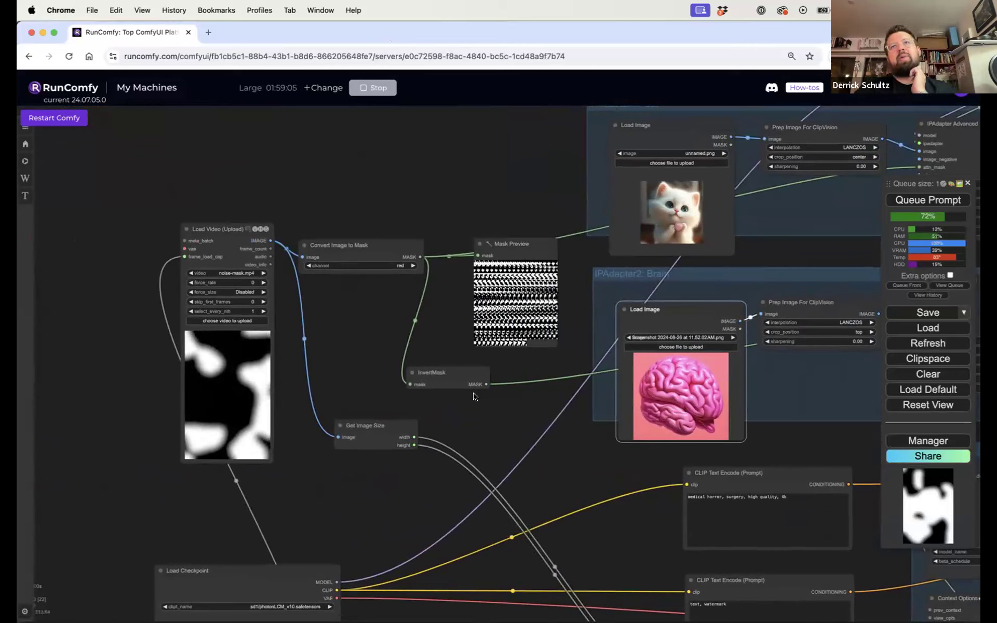
left_click_drag(390, 241, 387, 226)
left_click_drag(436, 373, 436, 370)
left_click(513, 244)
left_click_drag(513, 244, 507, 225)
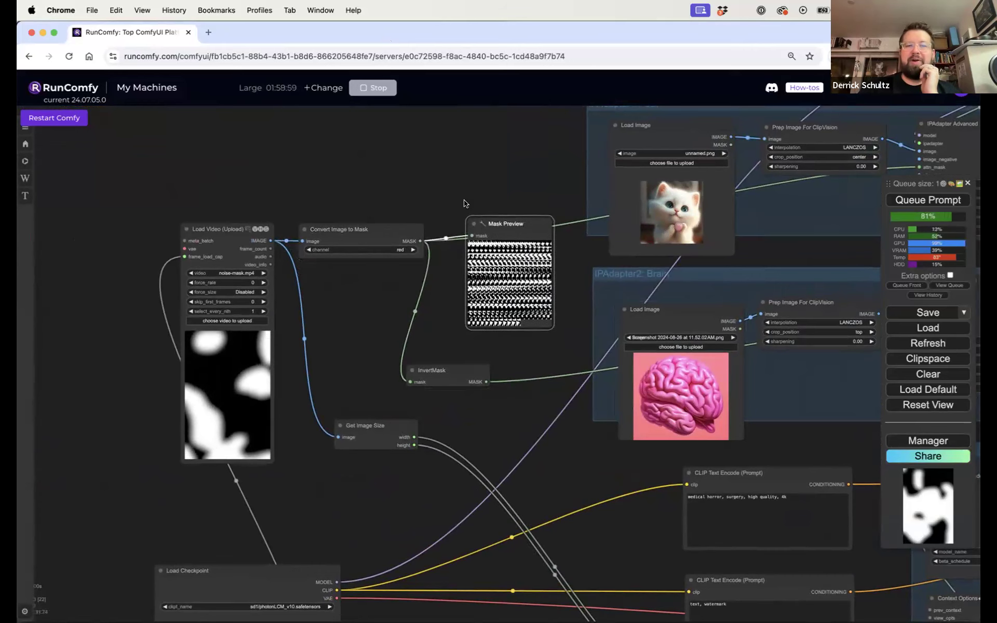
left_click_drag(357, 163, 382, 155)
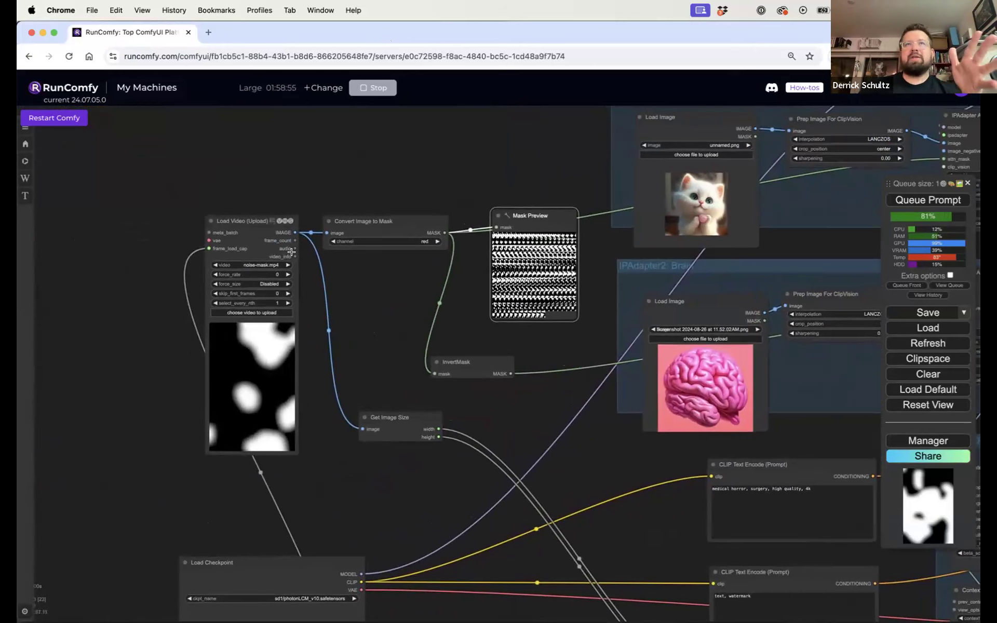
left_click_drag(454, 169, 256, 162)
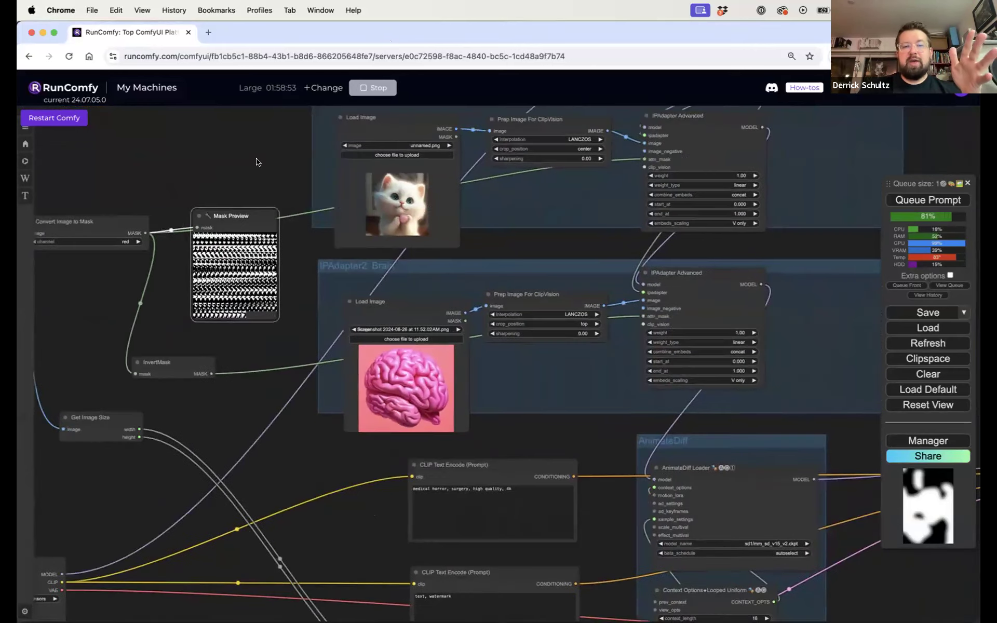
Search Google Images for "cute dog" in a new browser tab and open the BeChewy corgi picture
left_click(209, 35)
type("cute dog")
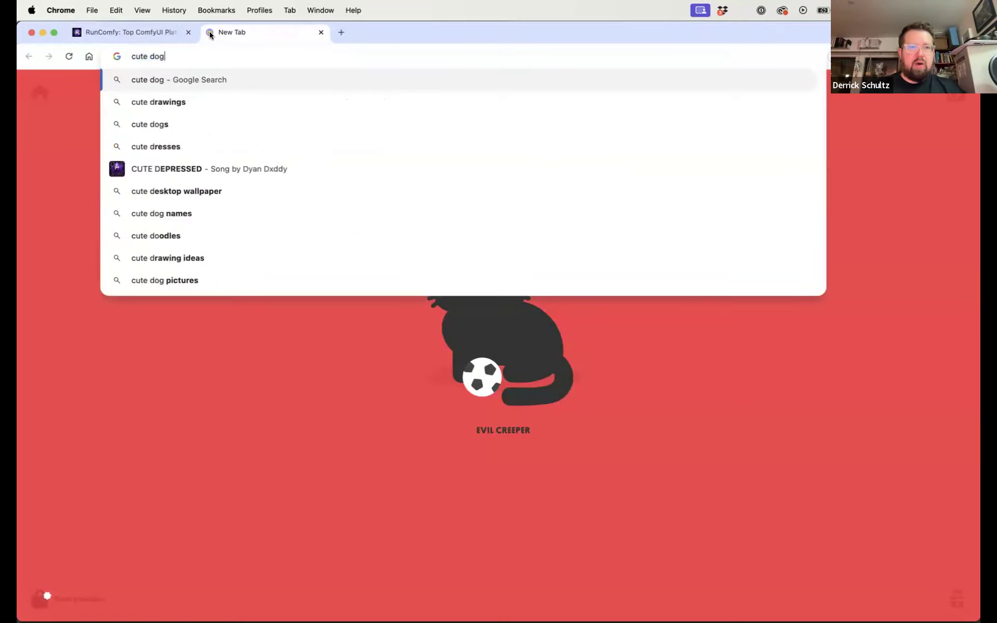
key("Return")
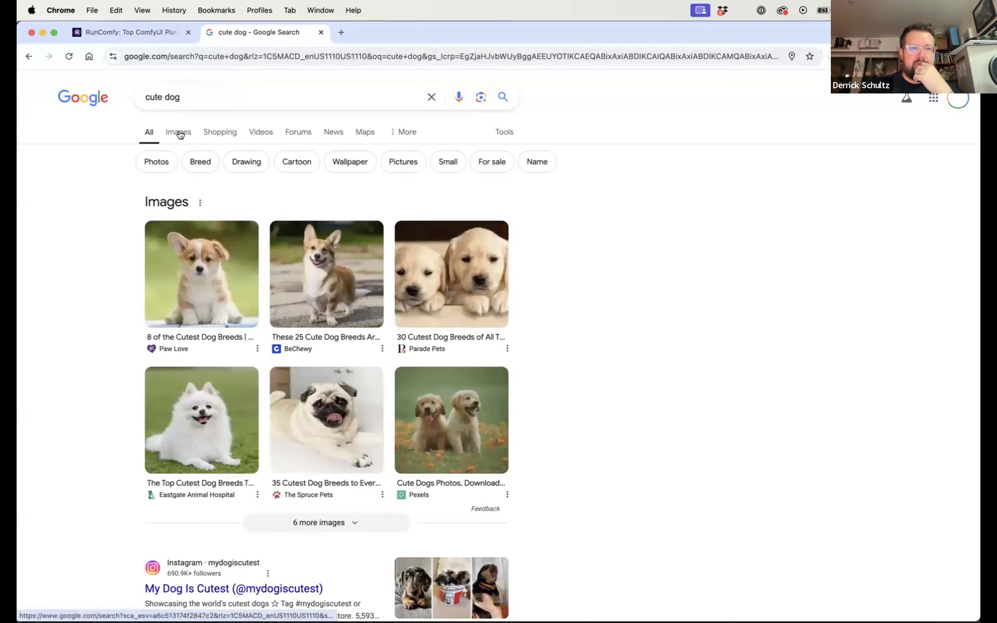
left_click(180, 134)
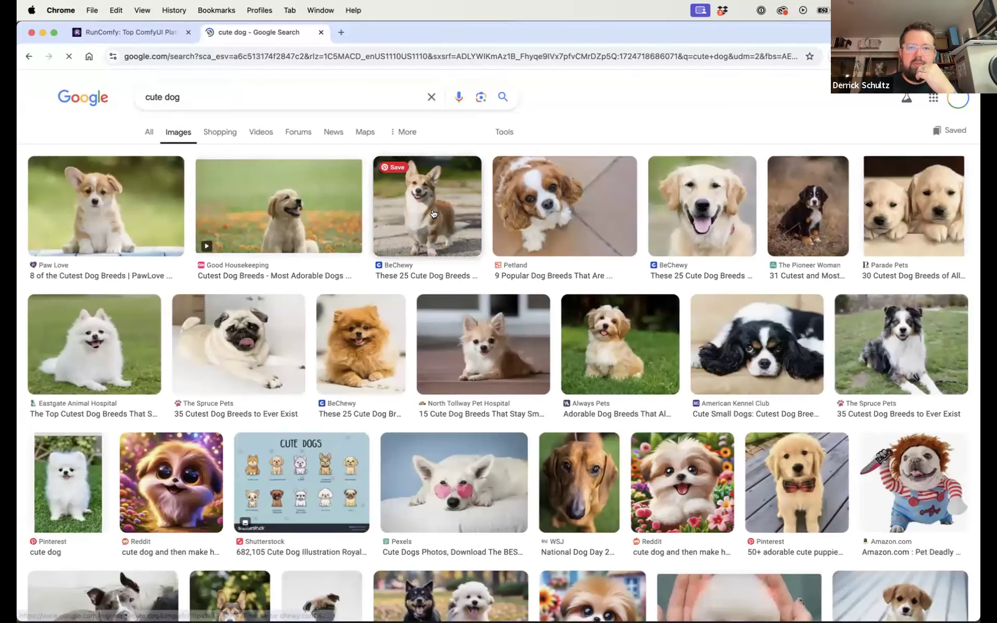
left_click(435, 209)
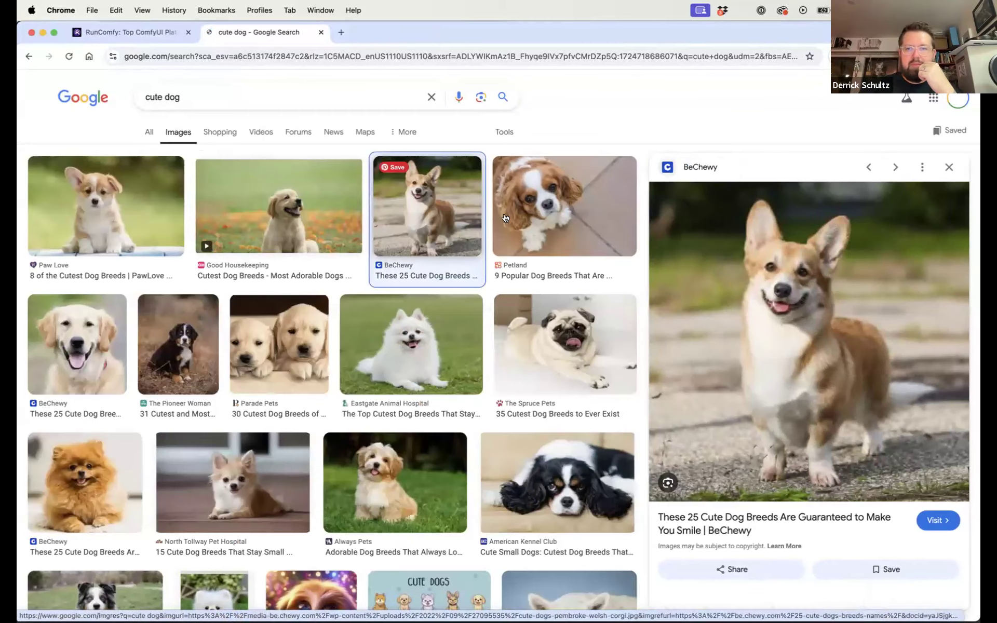
Save the corgi picture to the Desktop as cute-dogs-pembroke-welsh-corgi
right_click(691, 341)
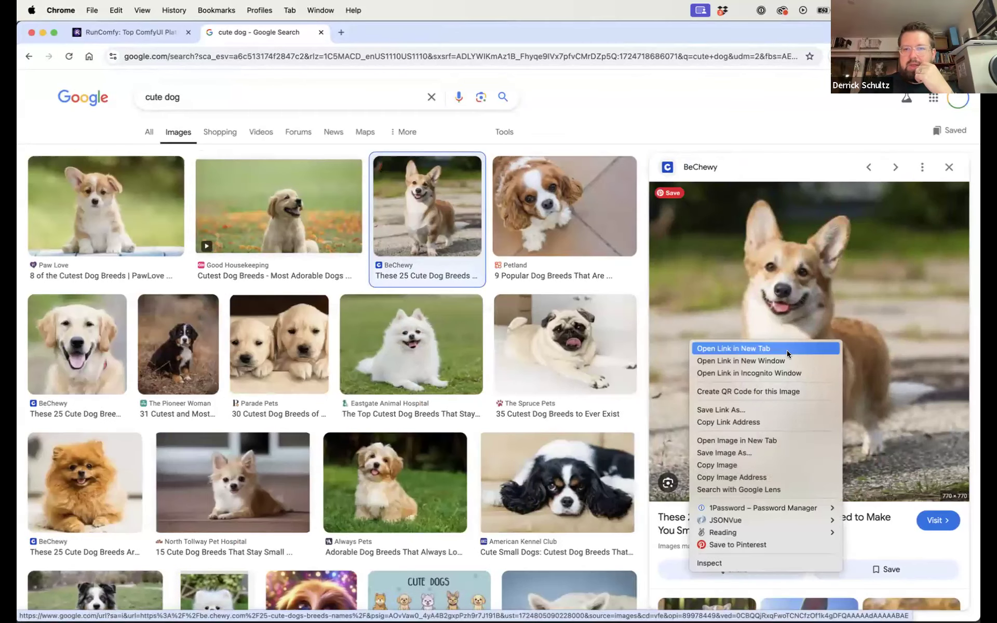
left_click(746, 452)
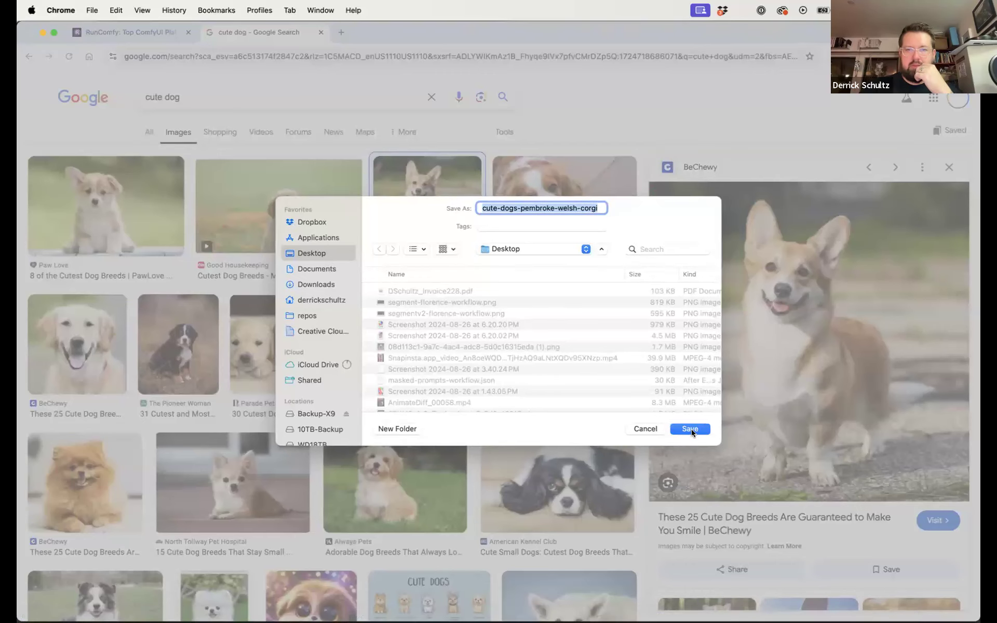
left_click(691, 429)
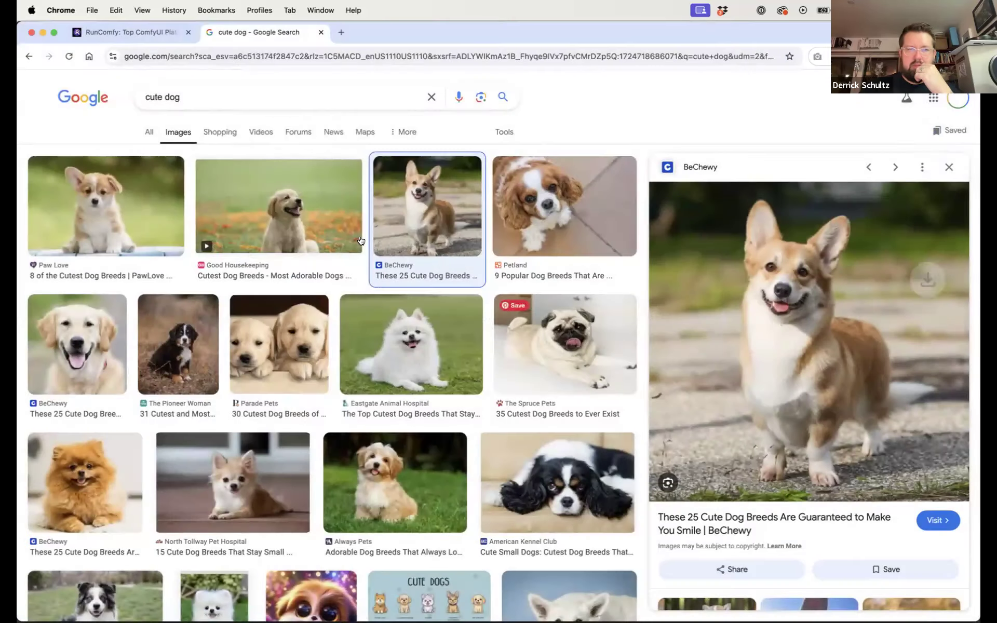
Try to upload the saved corgi picture from the Desktop into the cat's Load Image node in the RunComfy workflow
left_click(126, 27)
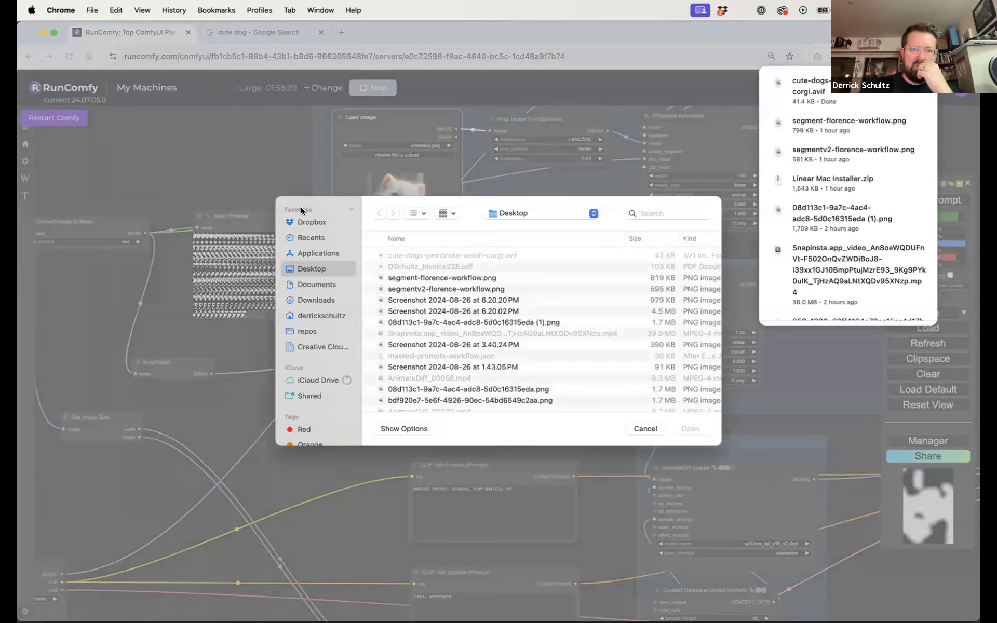
left_click(646, 429)
key("super+Tab")
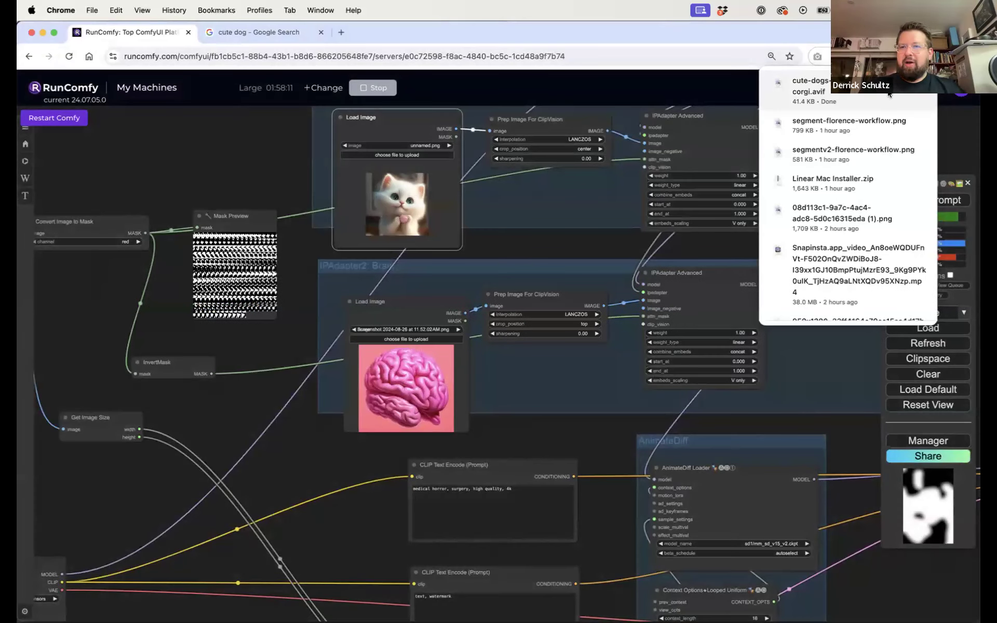
Reveal the downloaded corgi .avif file in Finder and open it in Preview
left_click(888, 93)
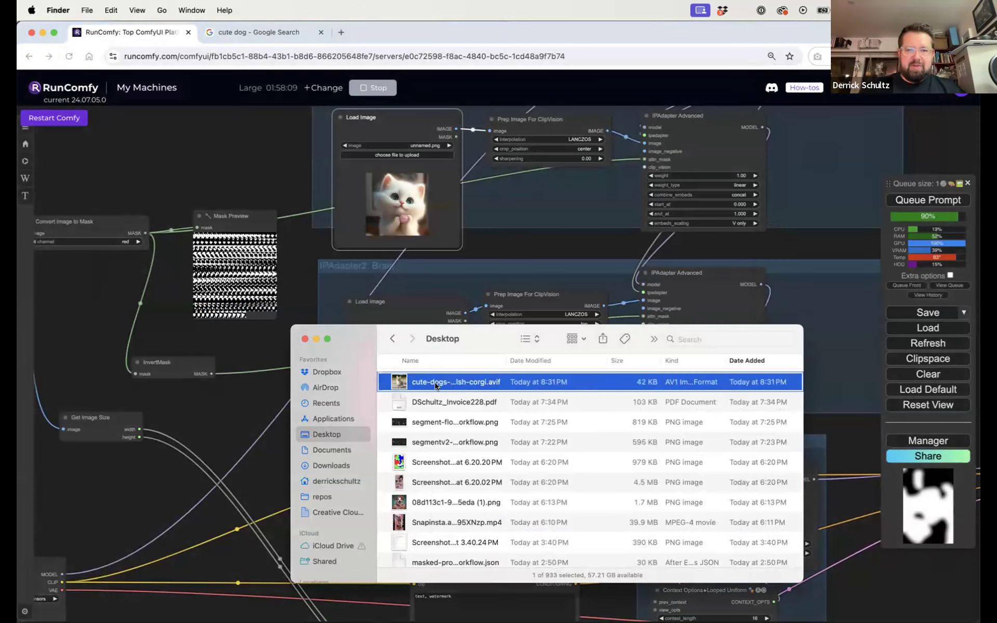
right_click(435, 385)
mouse_move(590, 375)
left_click(701, 381)
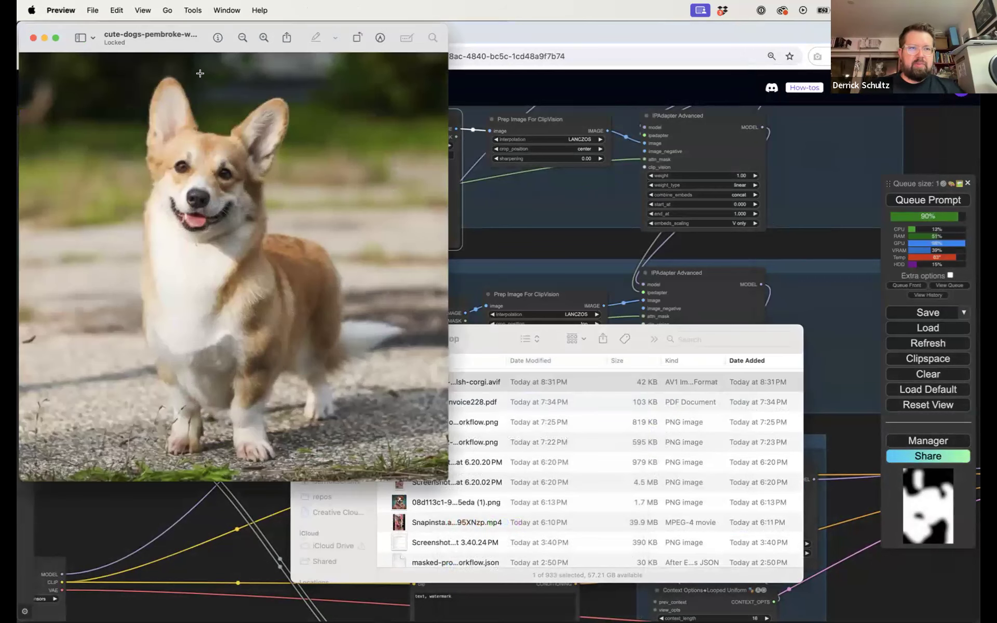
Export the corgi picture from Preview as a PNG into the images folder
left_click(94, 13)
left_click(138, 250)
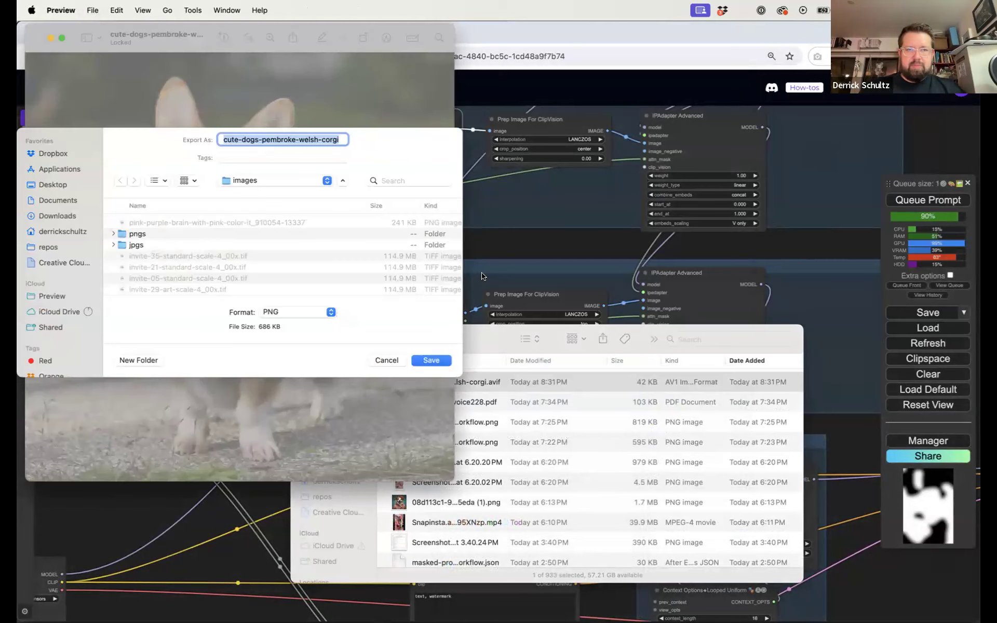
left_click(431, 360)
left_click(488, 238)
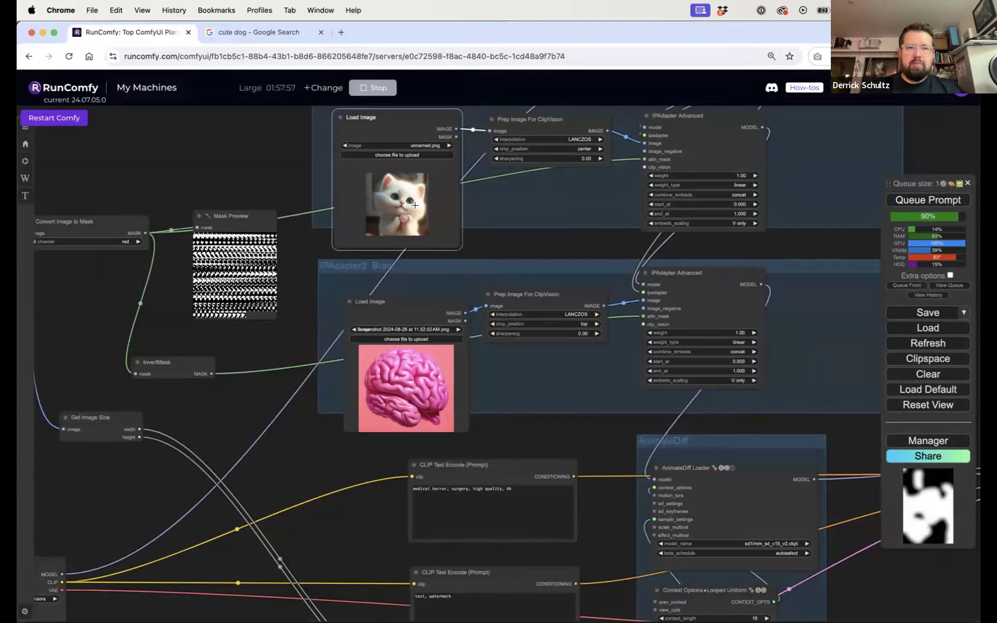
left_click(401, 154)
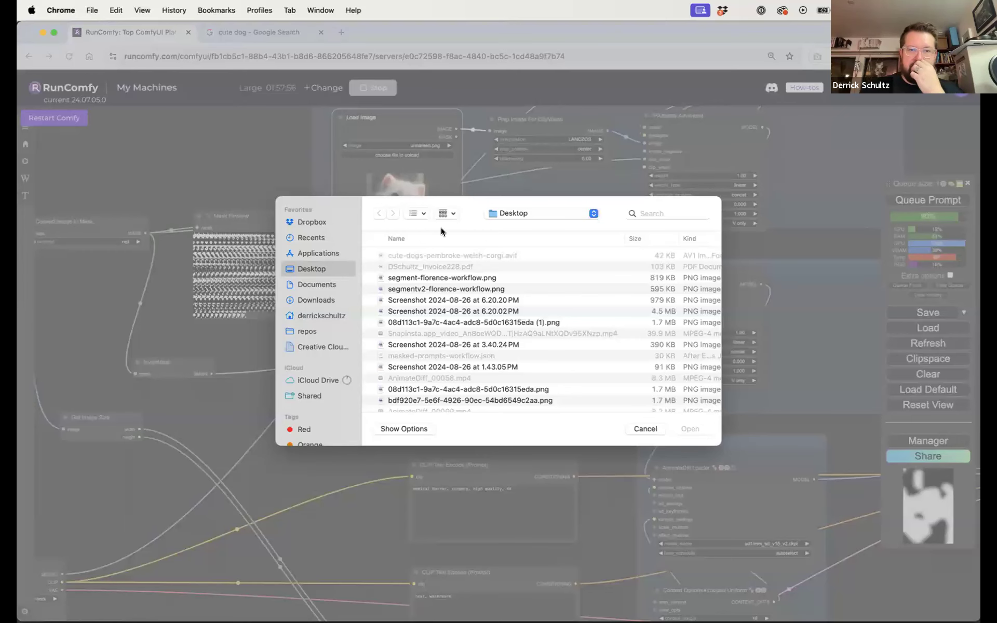
left_click(638, 429)
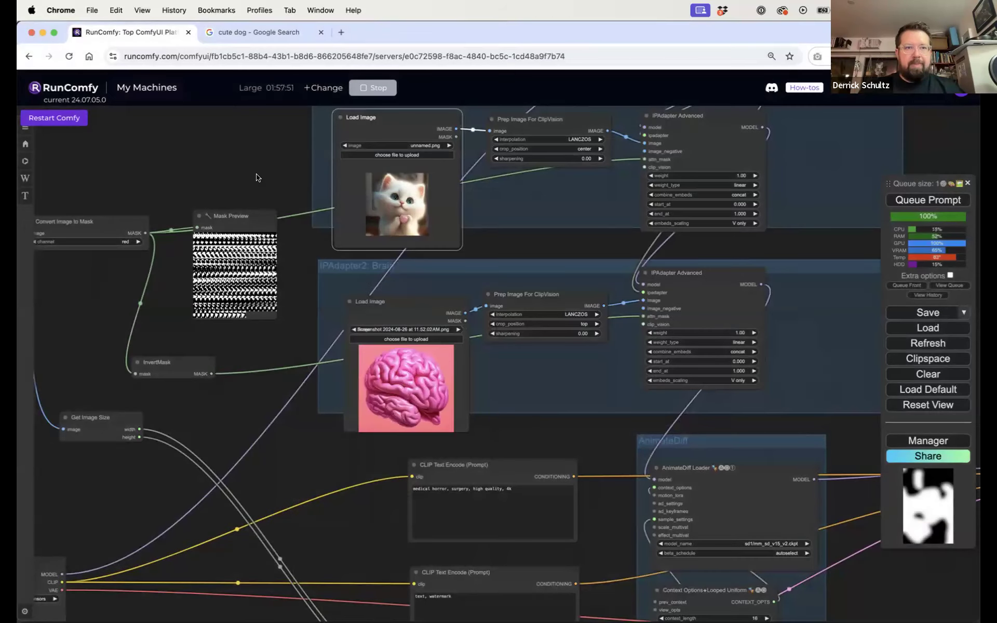
Switch to Finder and reopen the corgi .avif file from the Desktop in Preview
key("super+Tab")
key("super+Tab")
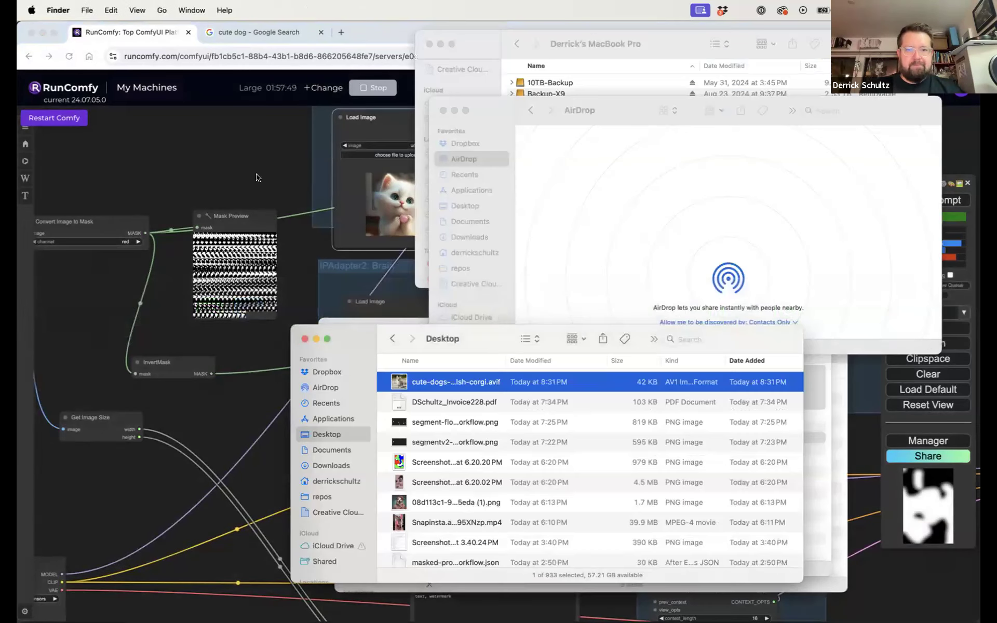
right_click(399, 382)
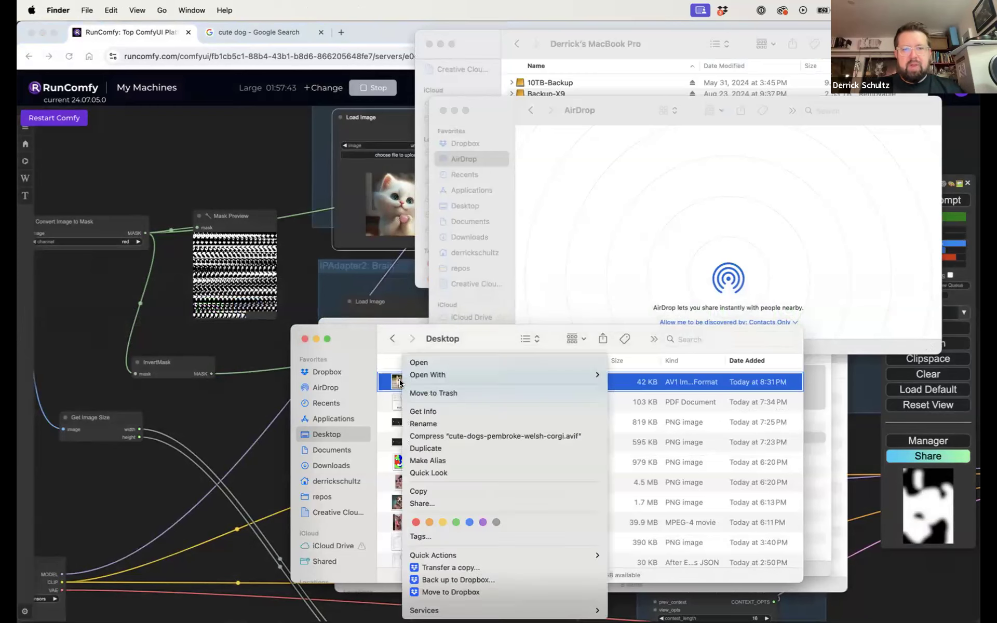
mouse_move(423, 374)
left_click(640, 373)
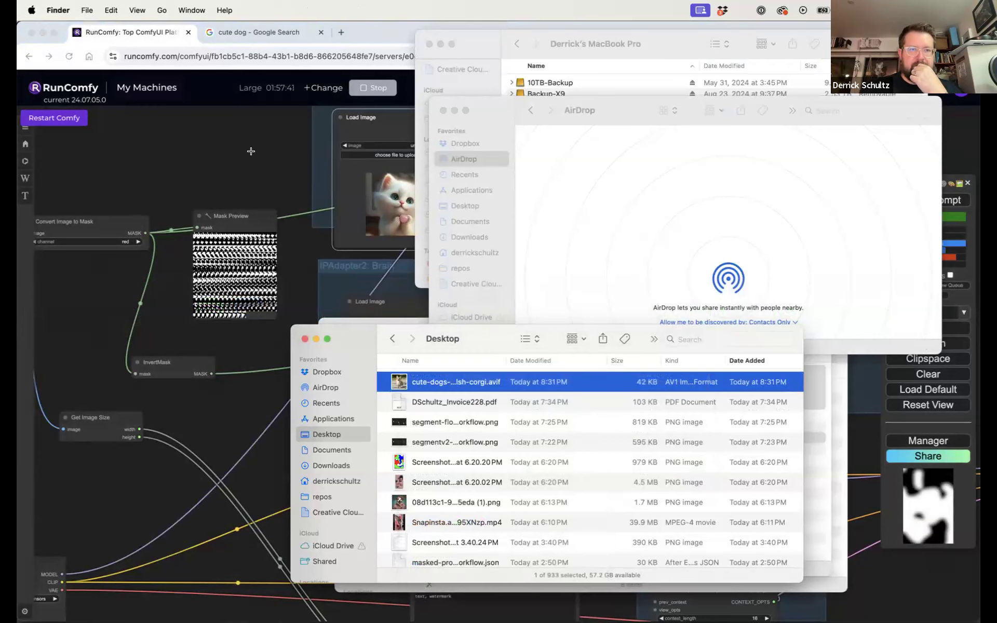
Export the corgi picture to the Desktop in PNG format as cute-dogs-pembroke-welsh-corgi
left_click(92, 11)
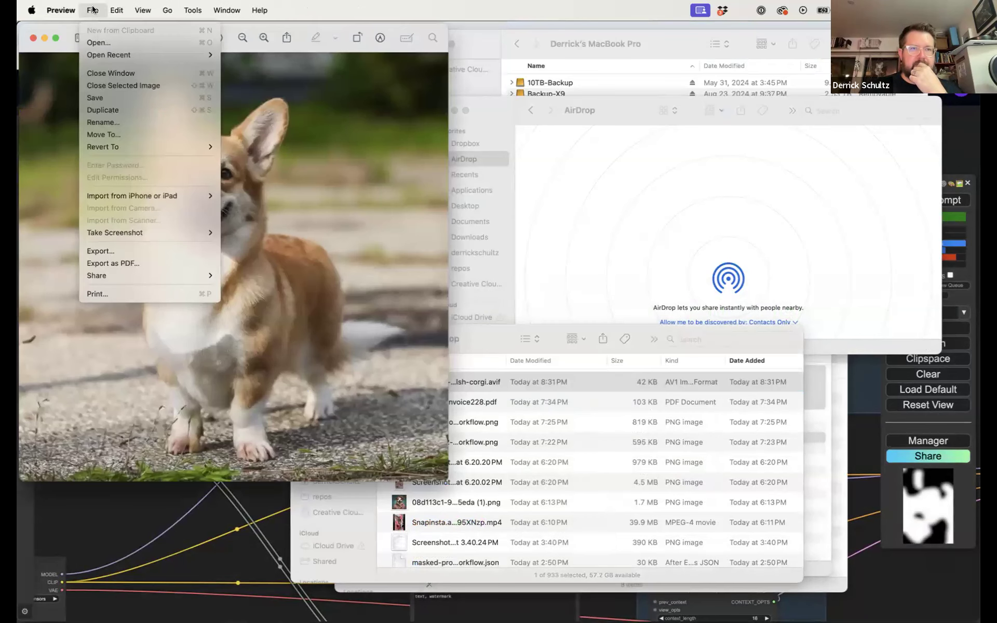
left_click(139, 251)
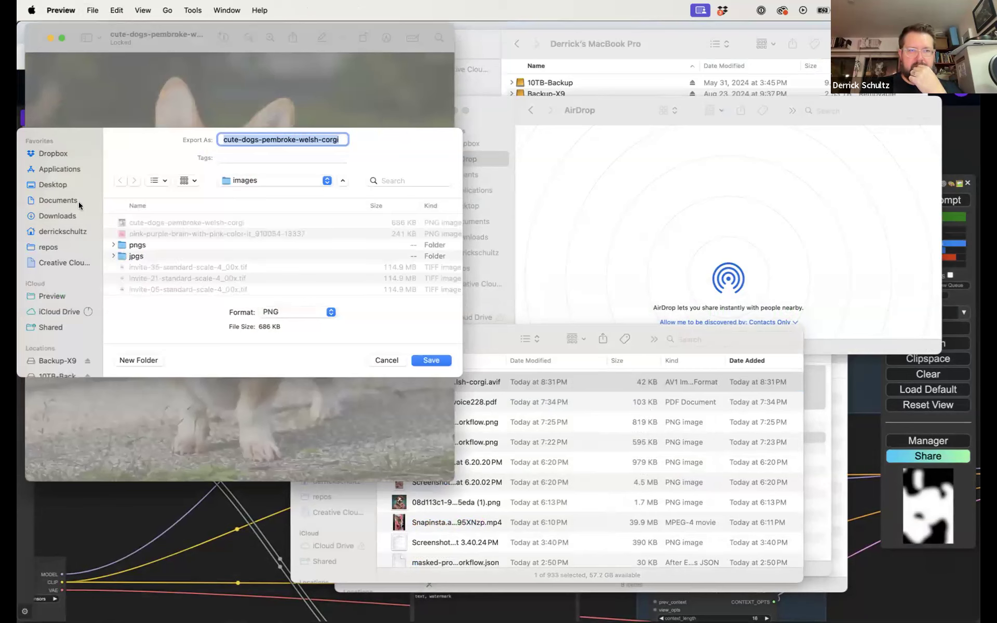
left_click(73, 185)
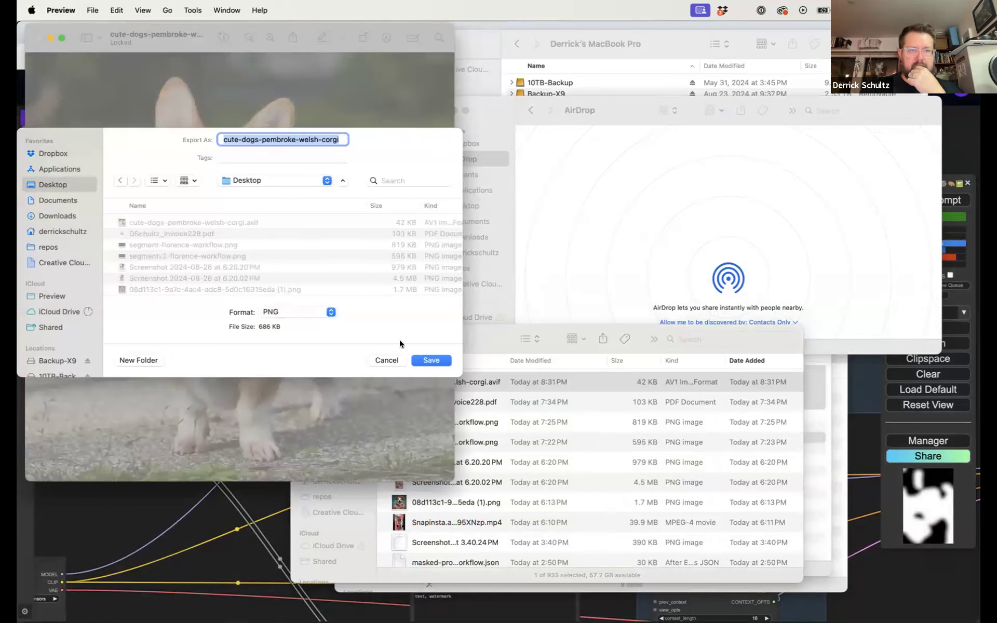
left_click(430, 360)
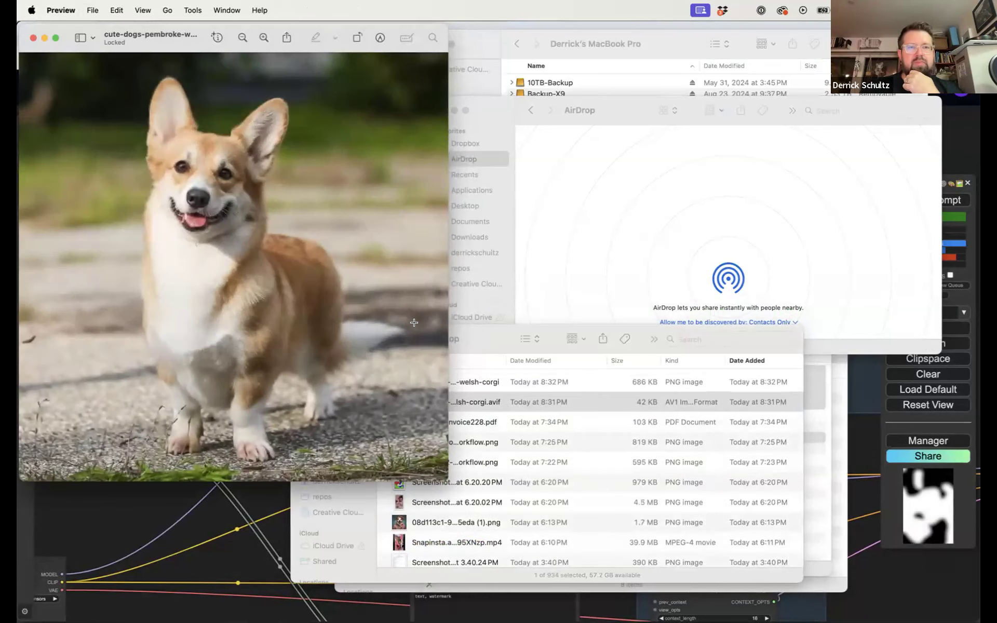
Return to the RunComfy workflow and upload the corgi PNG from the Desktop into the cat's Load Image node
left_click(177, 501)
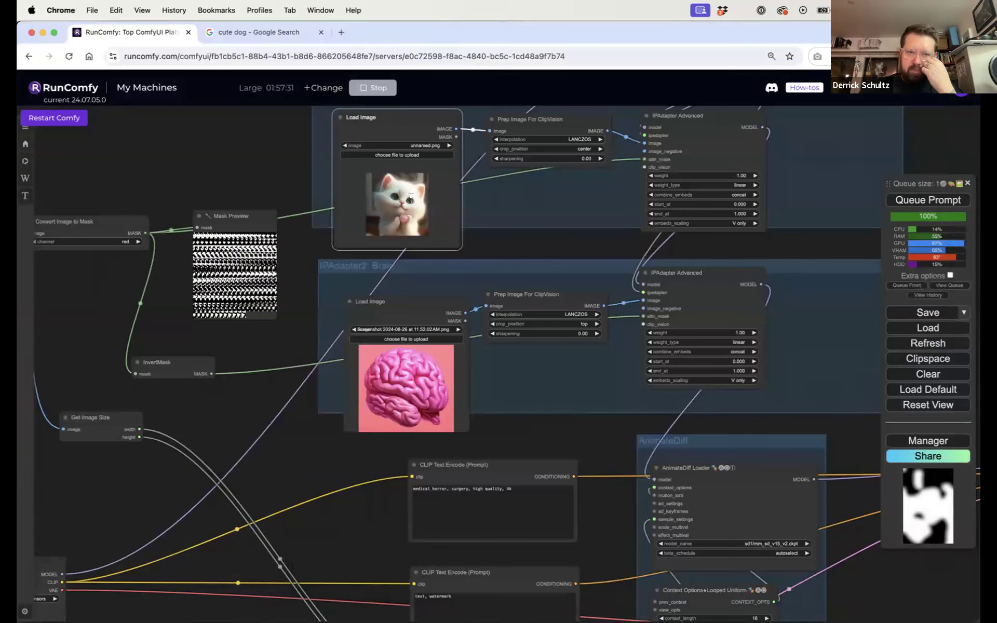
left_click(414, 156)
left_click(437, 255)
left_click(688, 429)
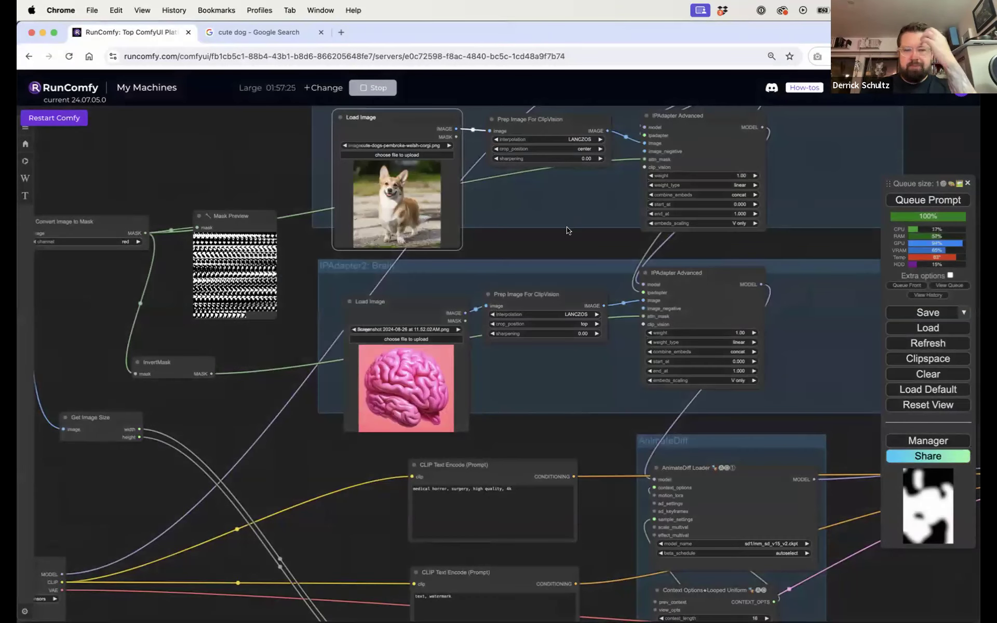
left_click_drag(576, 243, 376, 245)
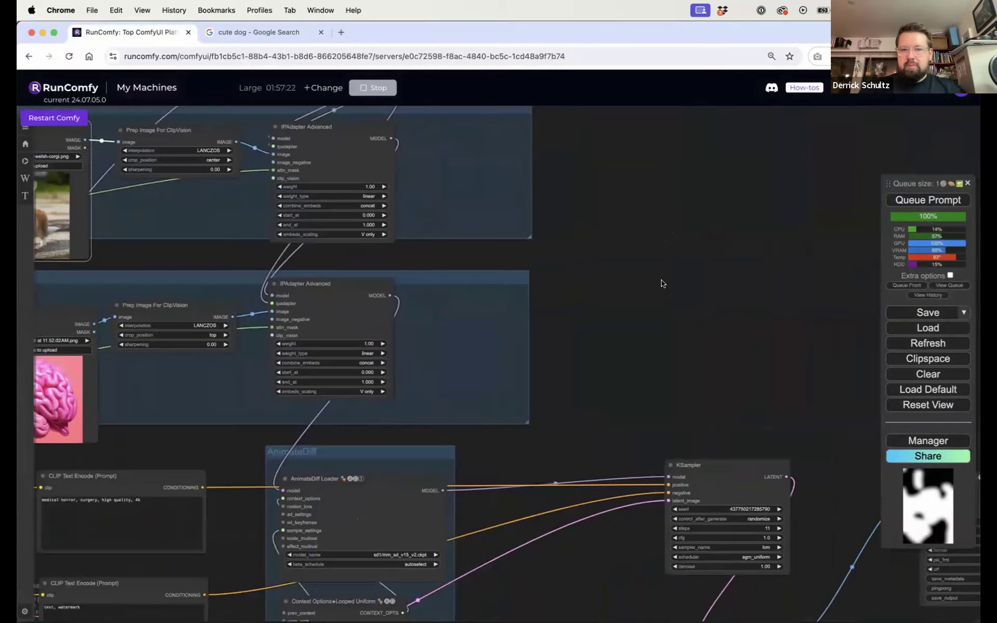
left_click_drag(661, 282, 467, 183)
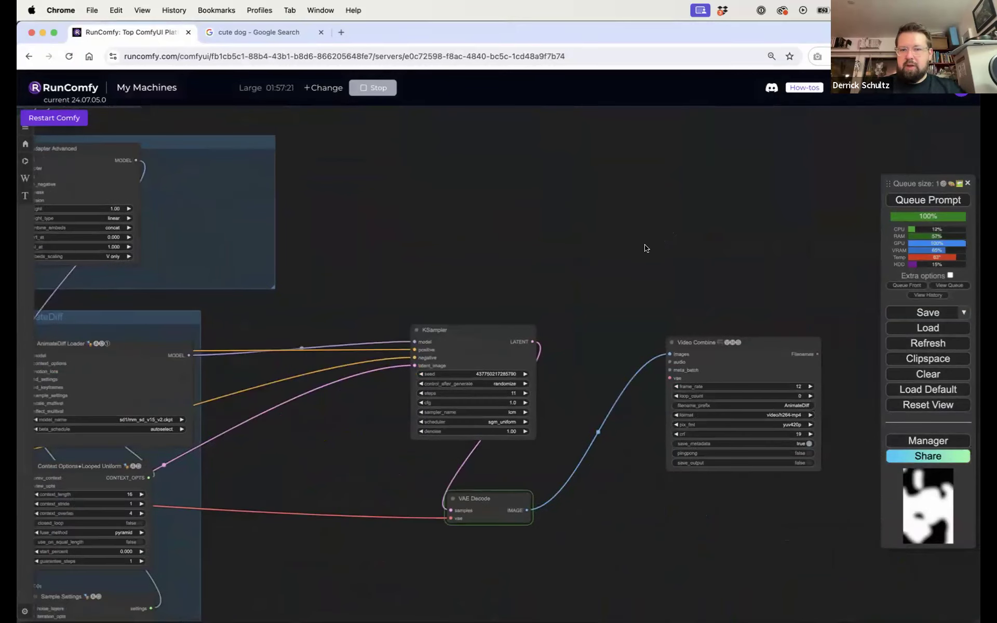
left_click_drag(646, 244, 513, 230)
left_click_drag(327, 236, 832, 298)
left_click_drag(598, 272, 665, 284)
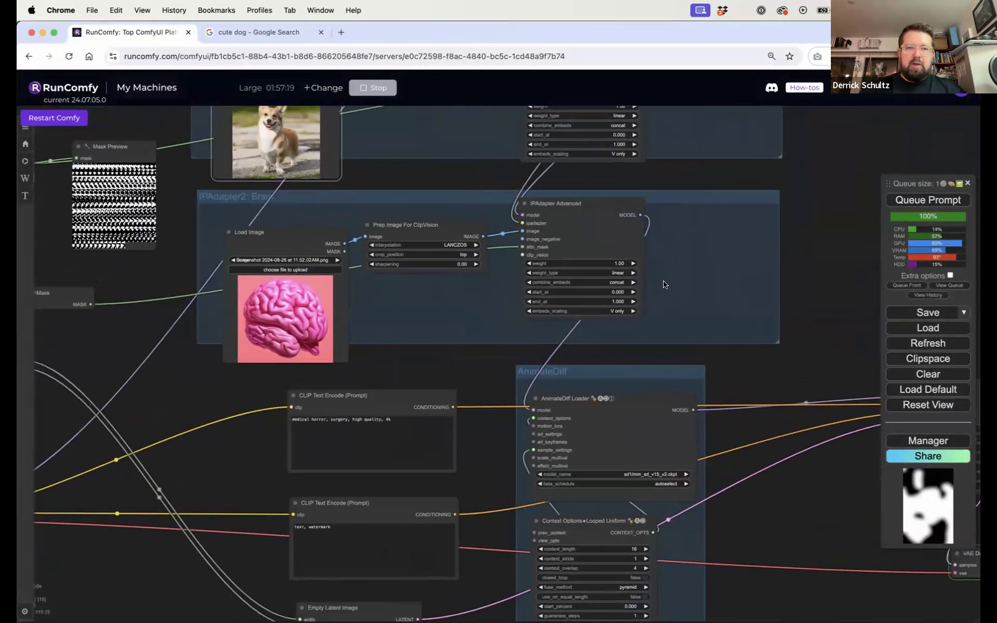
left_click_drag(397, 170, 549, 221)
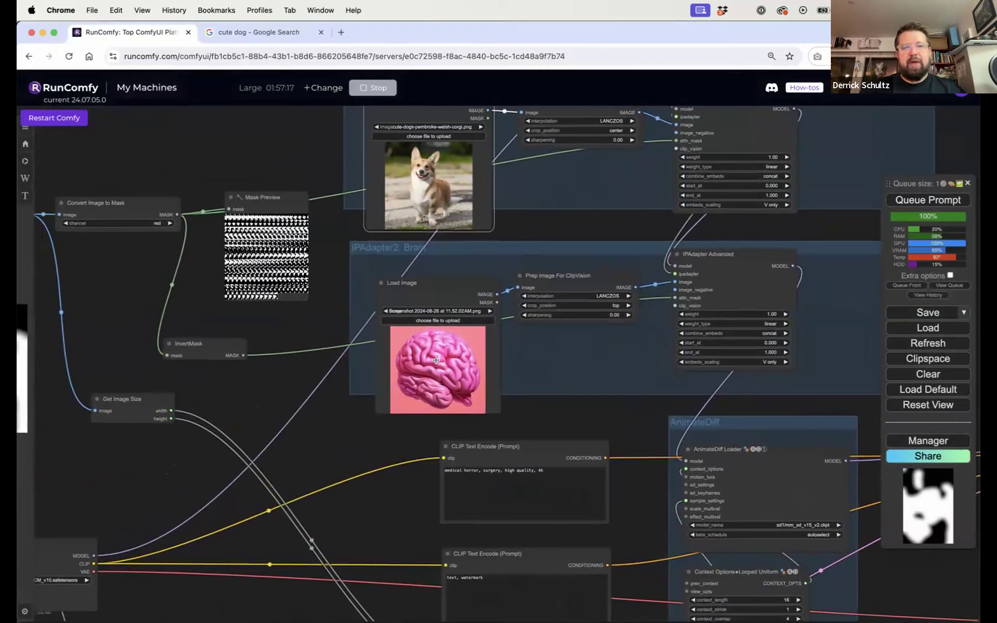
Search Google Images for "cloth texture" in a new browser tab
left_click(340, 33)
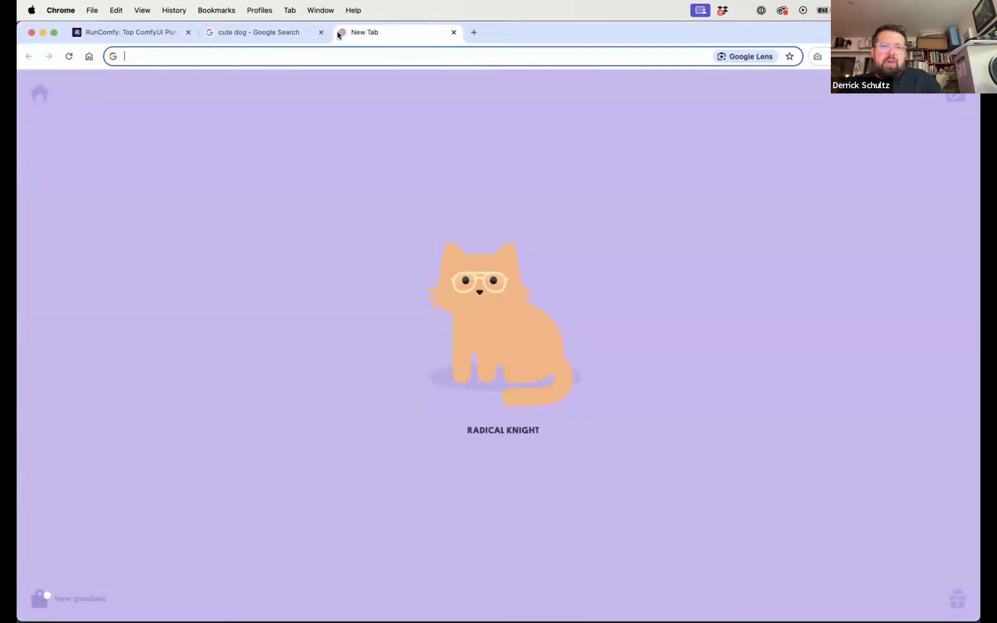
left_click(297, 52)
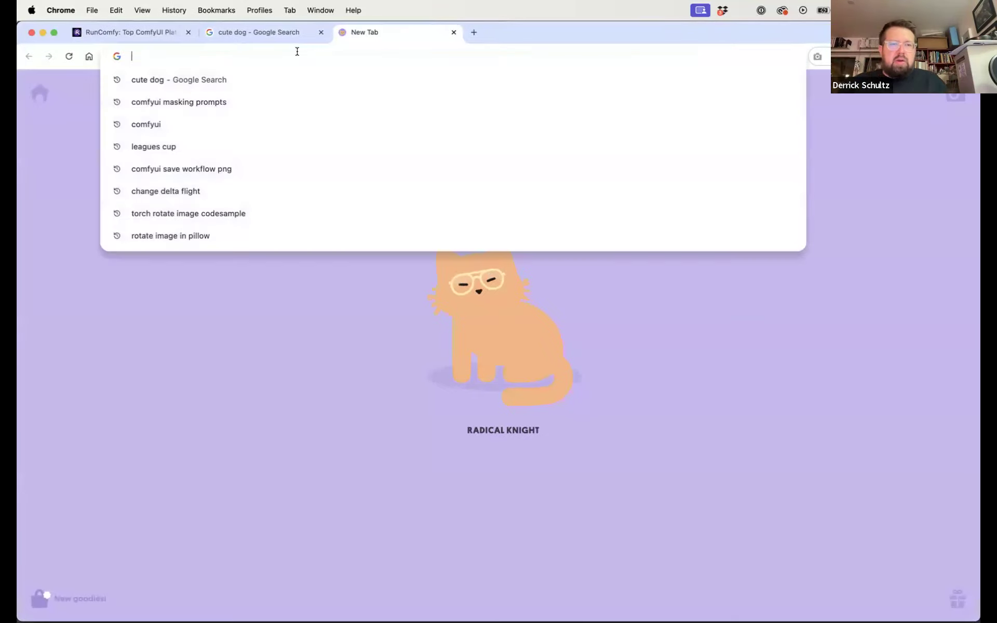
type("cloth texture")
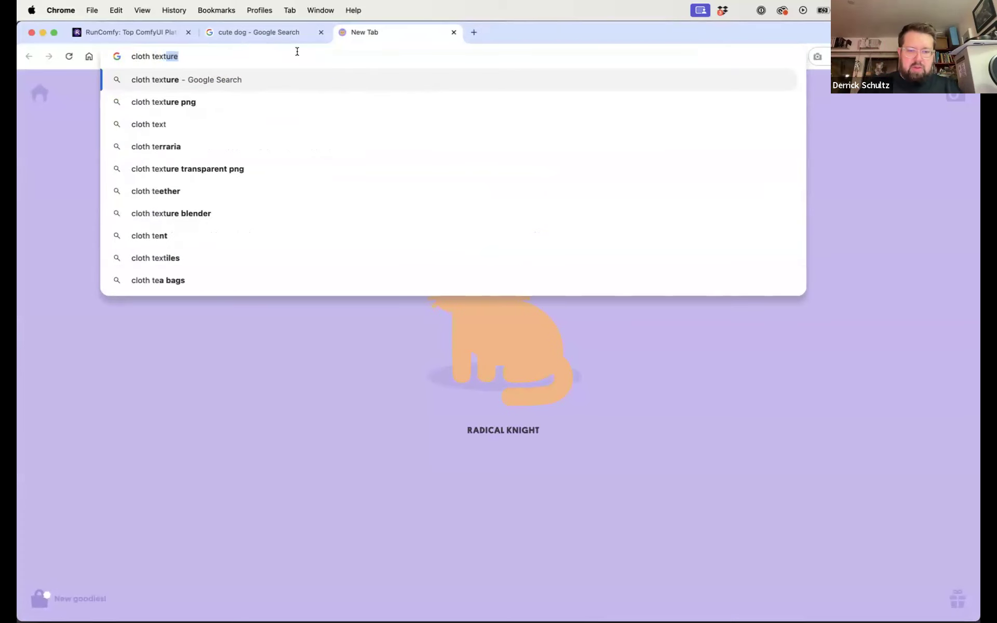
key("Return")
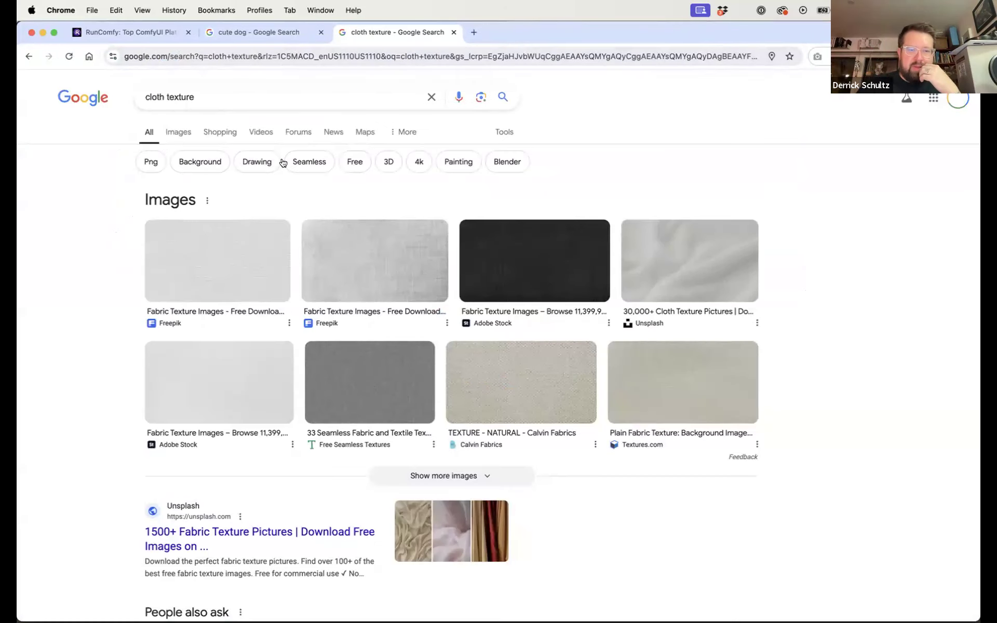
left_click(189, 134)
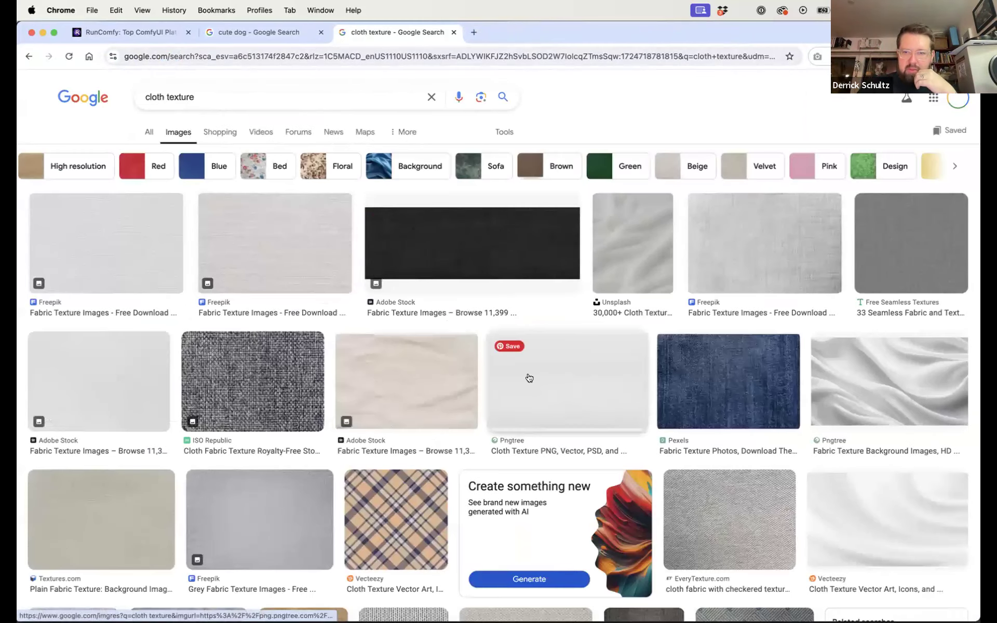
Browse the cloth texture images and refine the search to "bunched up cloth texture"
scroll(530, 374, "down", 9)
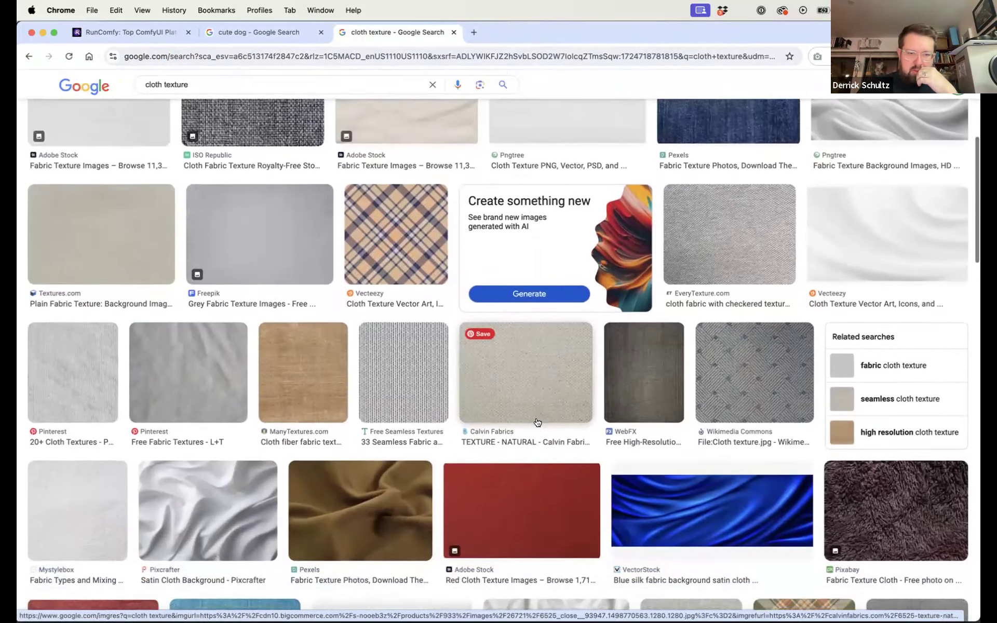
scroll(537, 418, "down", 3)
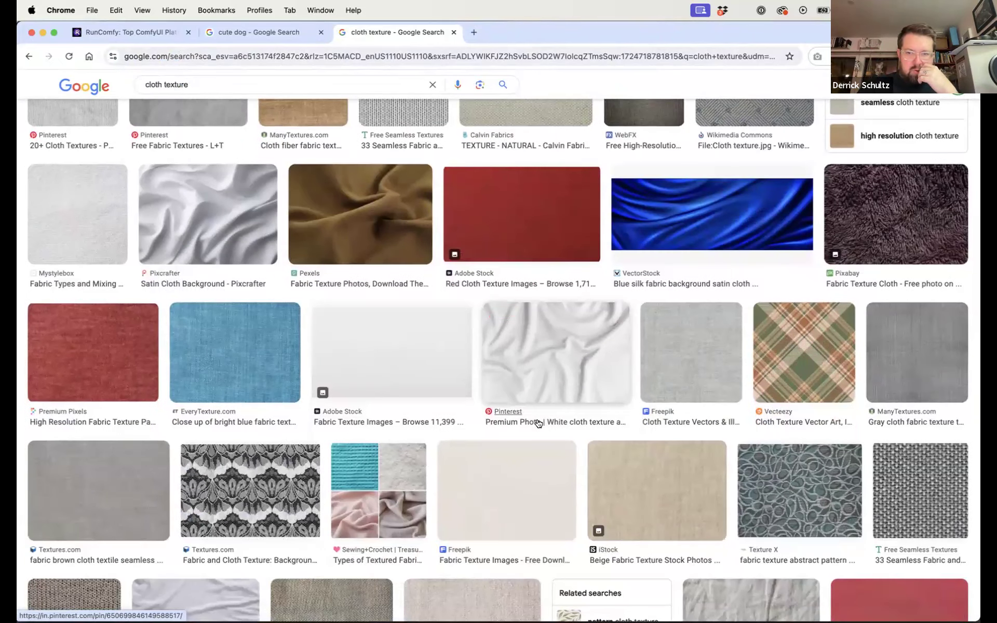
scroll(424, 480, "down", 5)
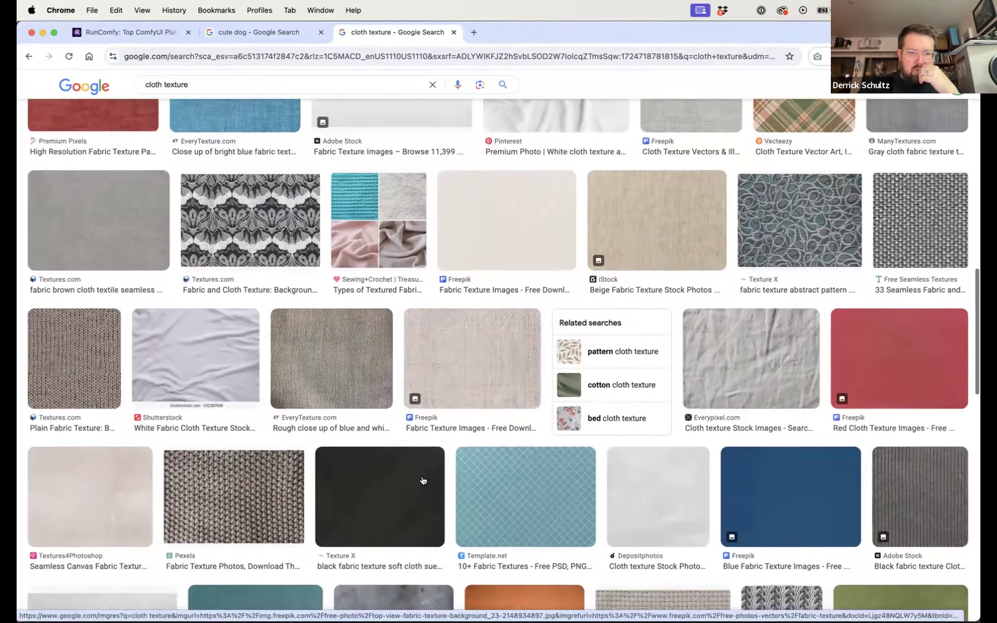
scroll(423, 480, "down", 5)
scroll(423, 480, "up", 7)
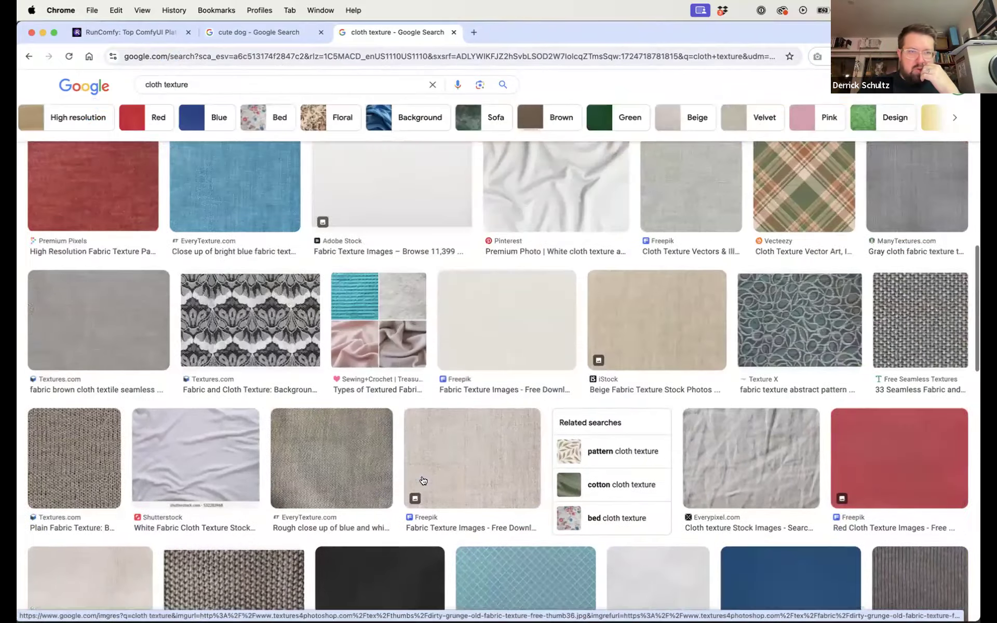
scroll(423, 481, "up", 10)
left_click(148, 104)
type("bunched up")
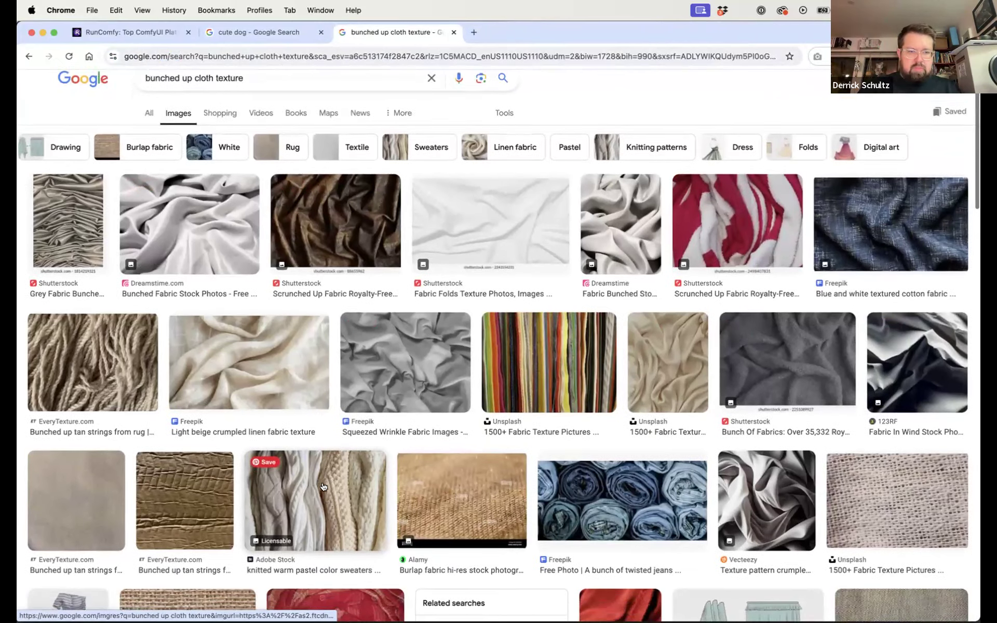
Open the Adobe Stock picture of knitted pastel sweaters in its own tab and save it to the Desktop
left_click(326, 503)
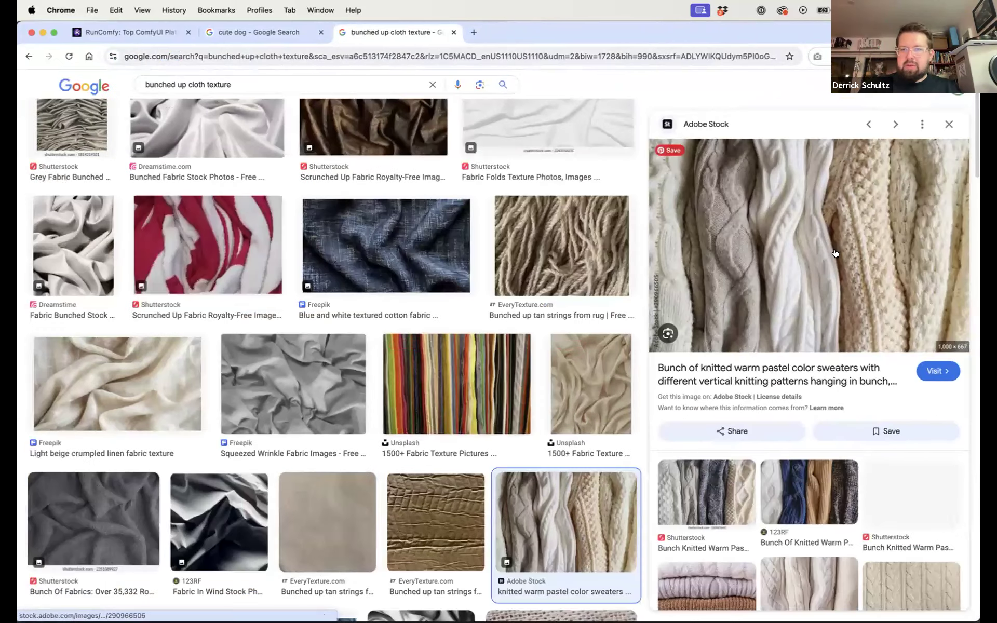
right_click(685, 253)
left_click(758, 349)
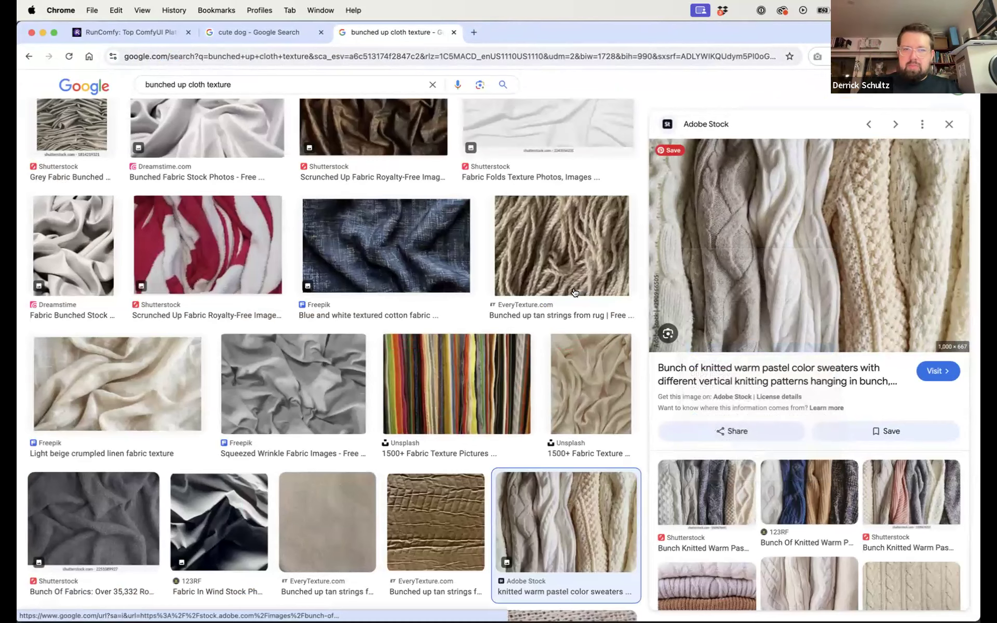
left_click(519, 33)
right_click(450, 282)
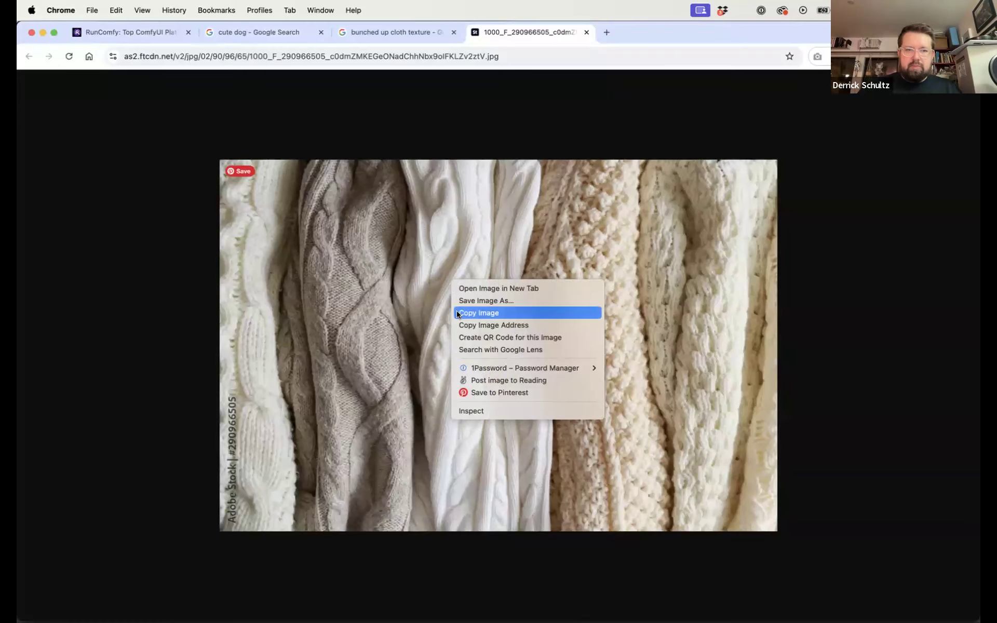
left_click(459, 301)
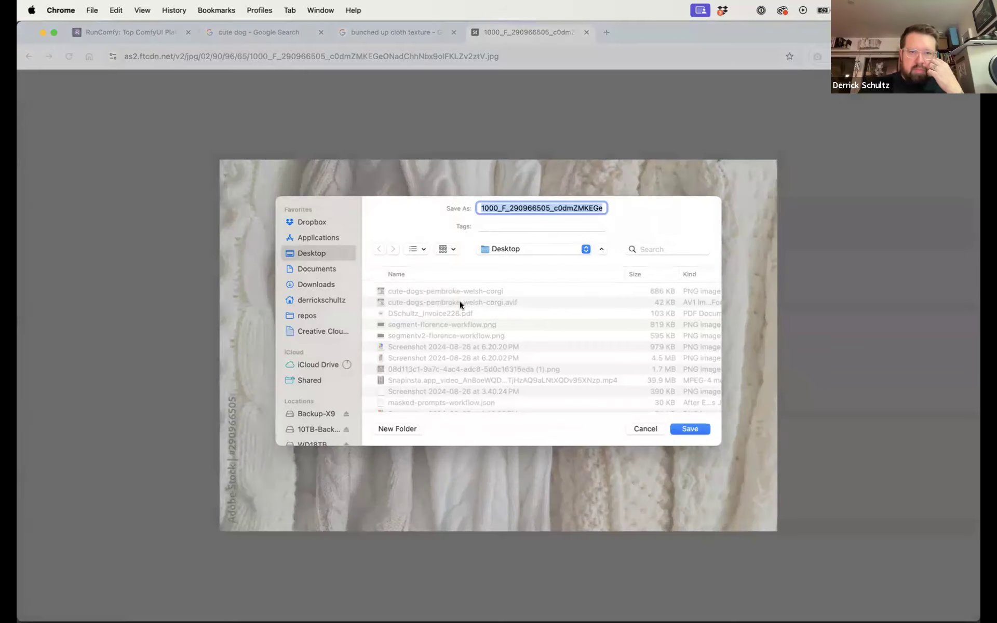
key("Return")
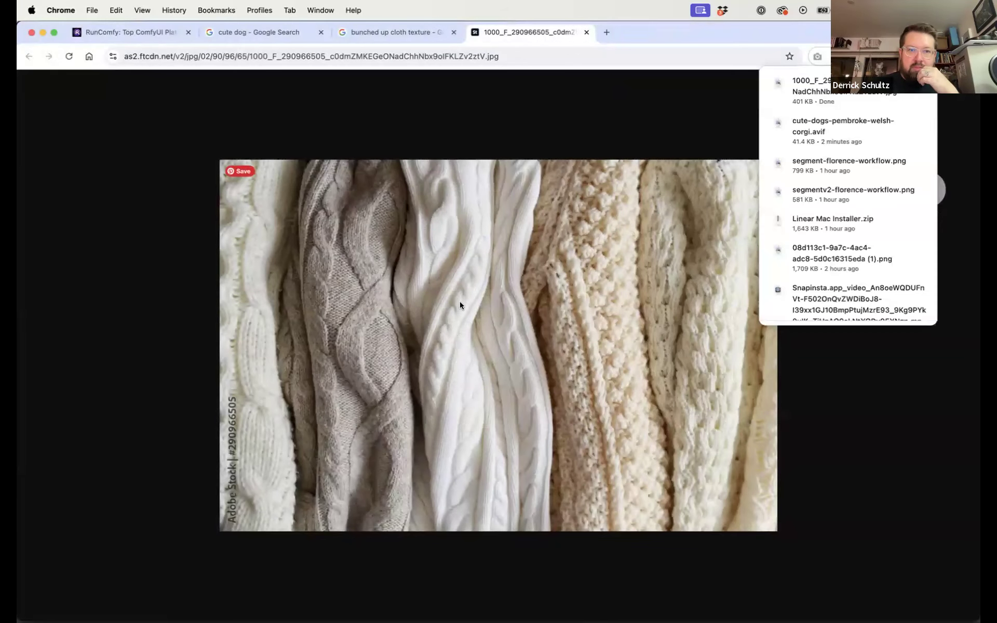
Upload the saved knitted sweaters picture into the brain's Load Image node in the RunComfy workflow
left_click(136, 30)
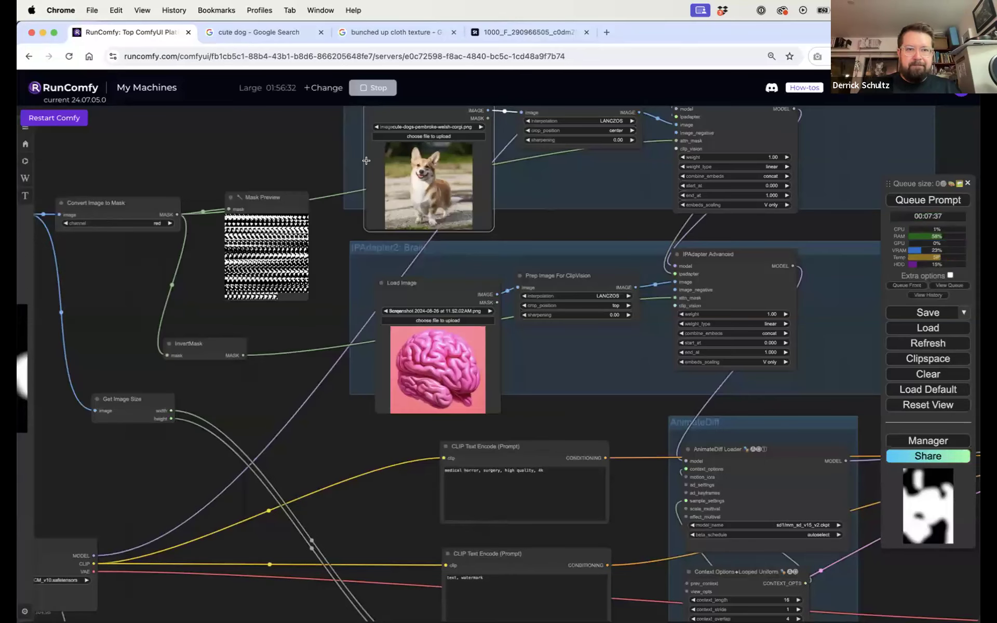
left_click(438, 320)
left_click(465, 255)
left_click(691, 430)
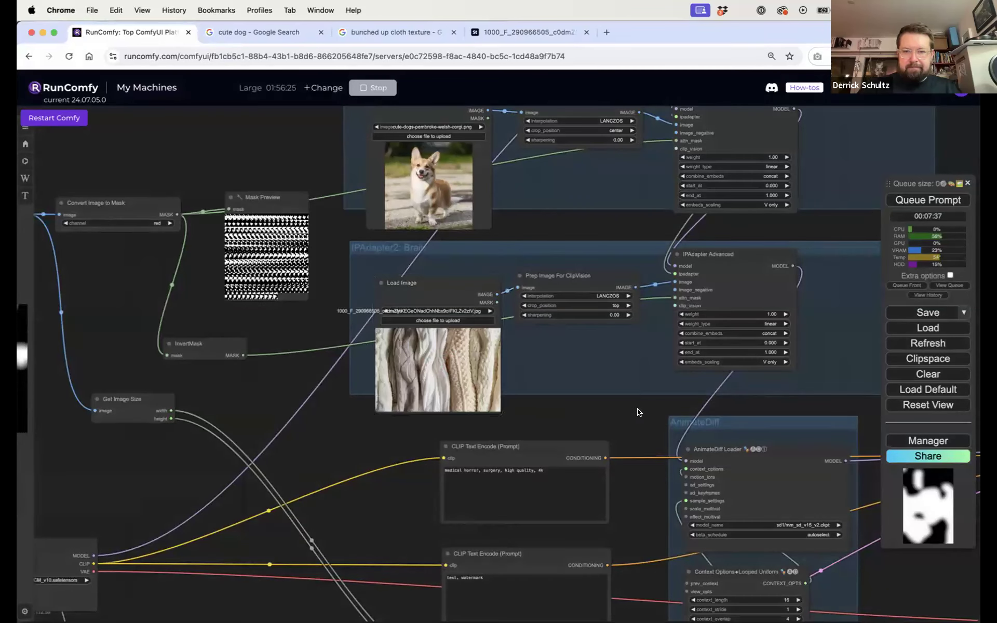
Examine the generated cat and brain video up close in the Video Combine node
scroll(636, 412, "down", 5)
left_click_drag(827, 374, 422, 307)
left_click_drag(562, 305, 447, 136)
scroll(565, 410, "up", 10)
left_click_drag(565, 410, 429, 410)
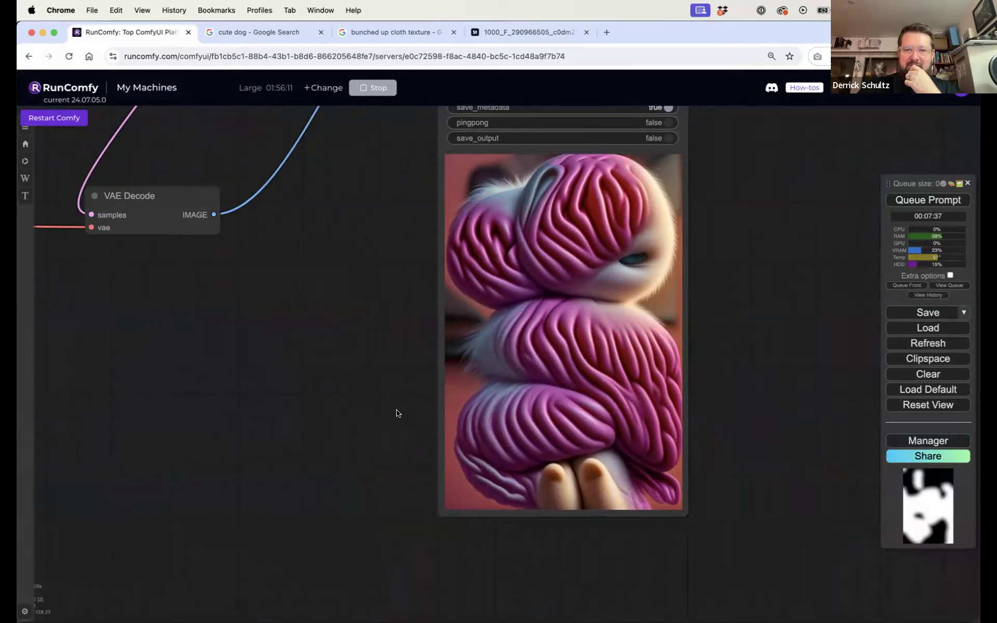
Set the Frame Count node's value to 64 and queue the workflow for generation
left_click_drag(396, 413, 481, 414)
scroll(481, 414, "down", 3)
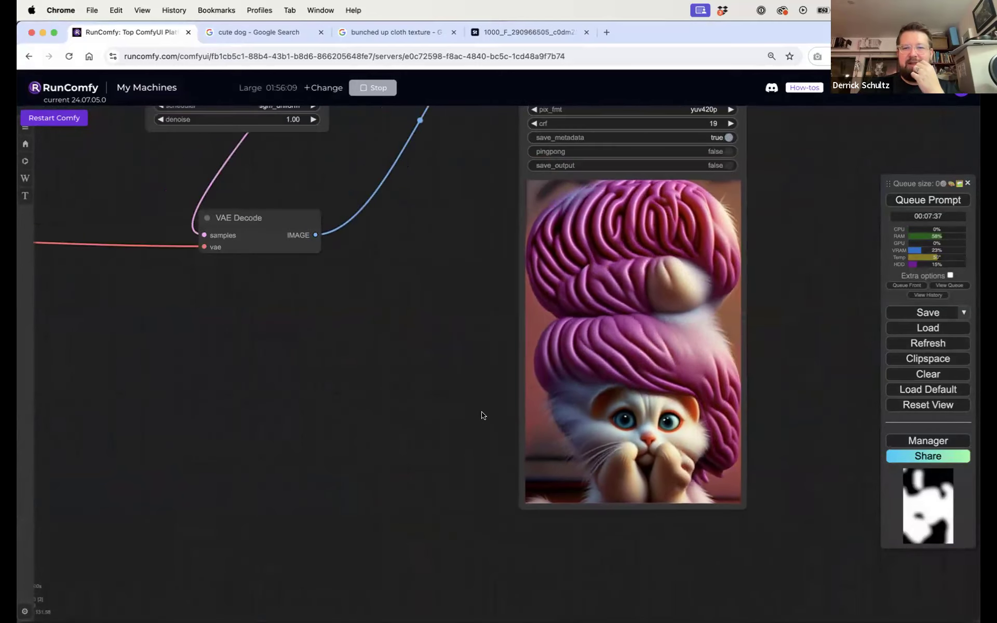
left_click_drag(410, 413, 714, 496)
left_click_drag(325, 269, 547, 359)
left_click_drag(246, 374, 308, 360)
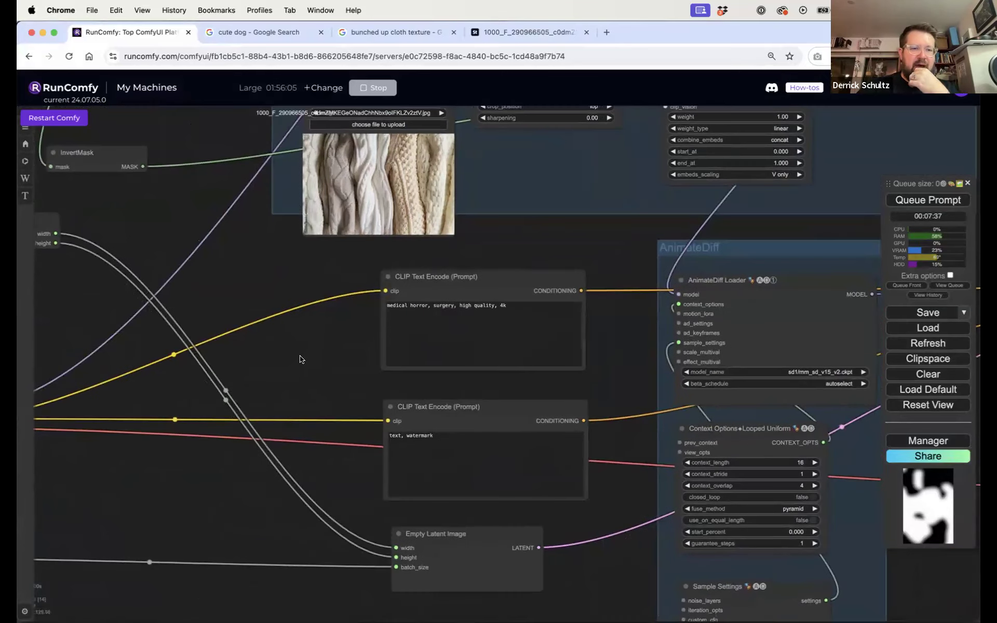
left_click_drag(160, 418, 331, 347)
left_click_drag(269, 388, 478, 360)
left_click(255, 470)
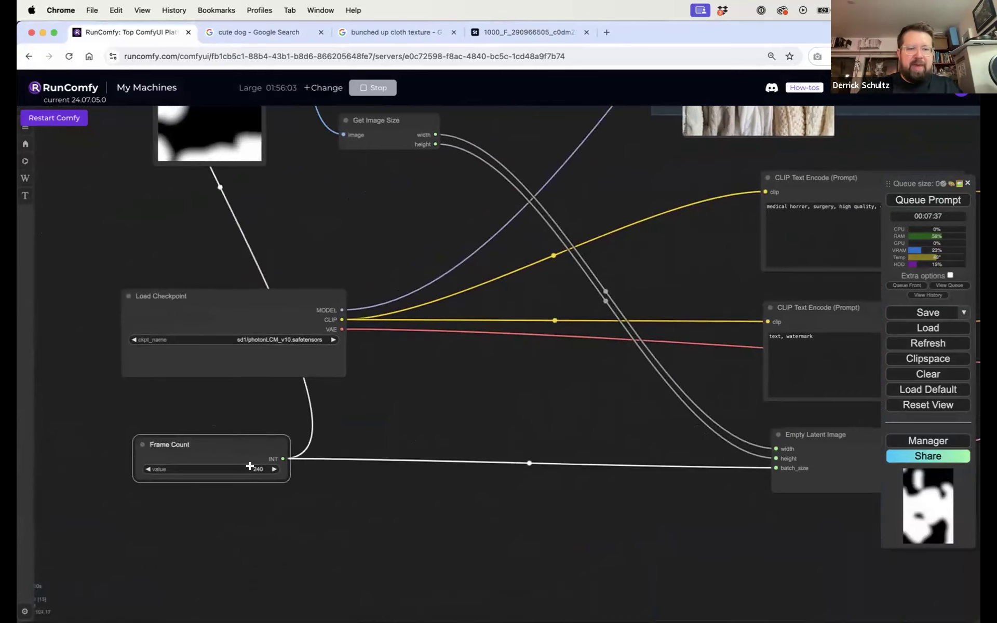
type("64")
key("Return")
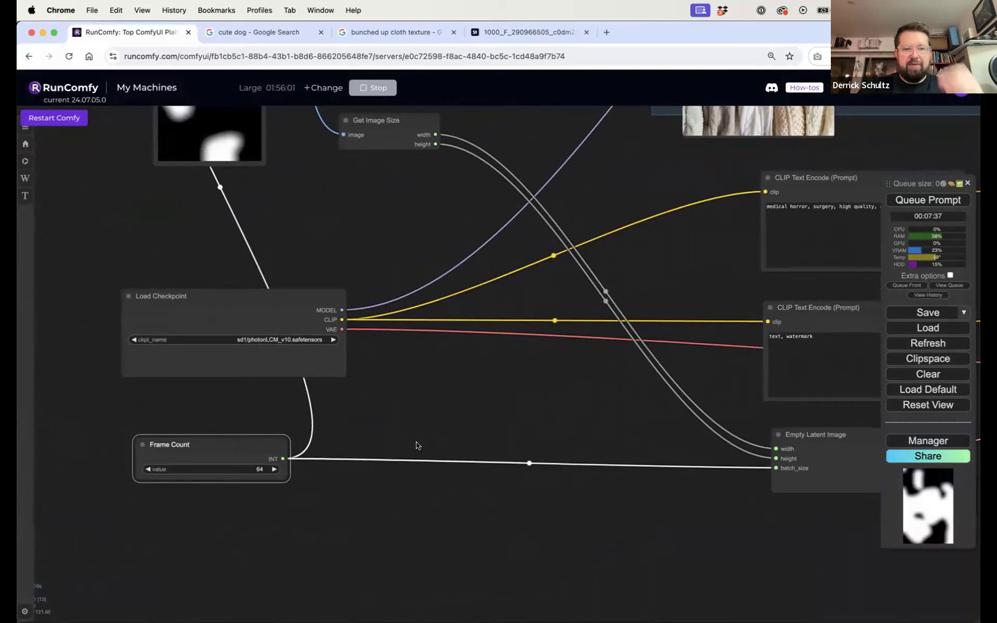
left_click_drag(552, 410, 427, 560)
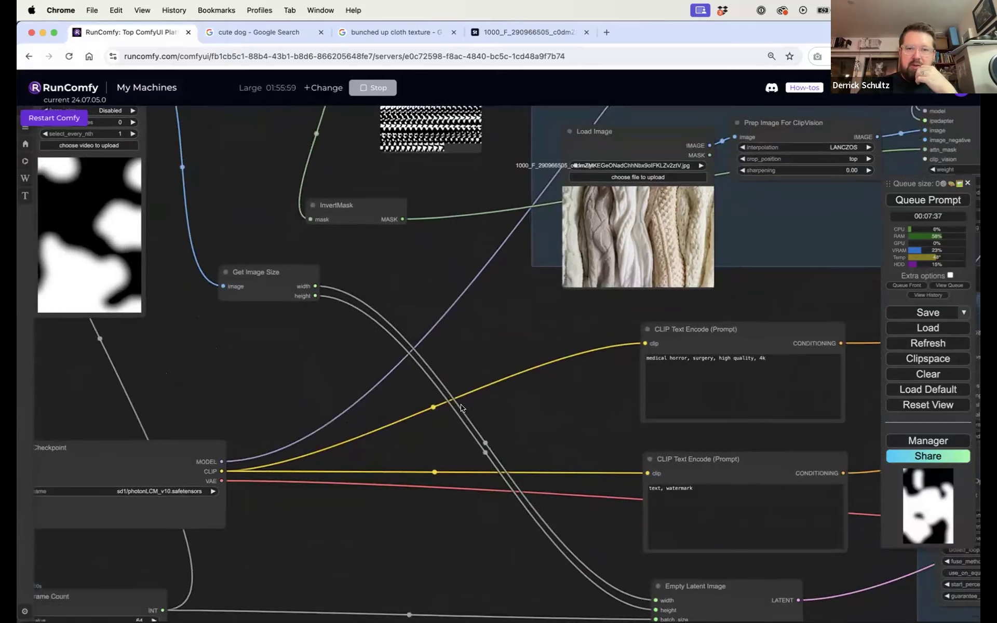
left_click_drag(528, 331, 467, 414)
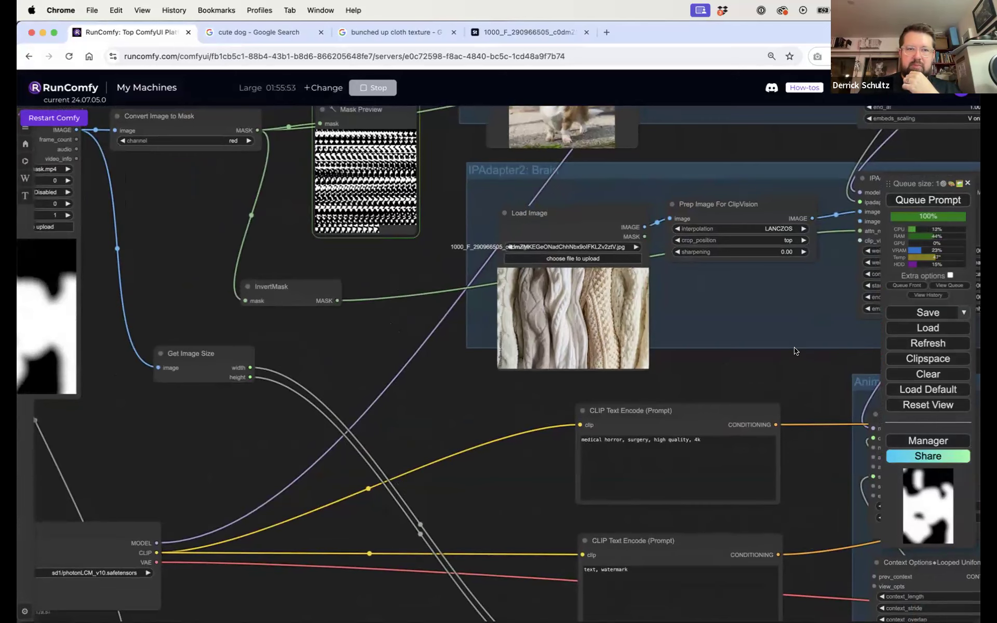
Look over the workflow from the mask video through the IPAdapter groups and AnimateDiff nodes to the KSampler
scroll(798, 354, "down", 5)
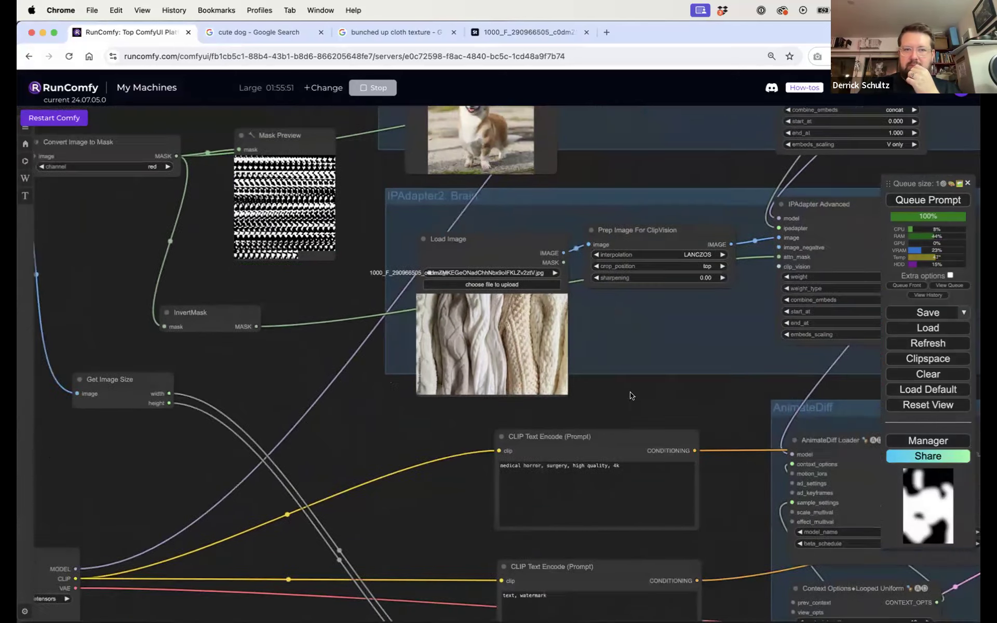
left_click_drag(769, 408, 363, 436)
left_click_drag(612, 403, 860, 369)
scroll(786, 381, "down", 5)
scroll(786, 384, "up", 8)
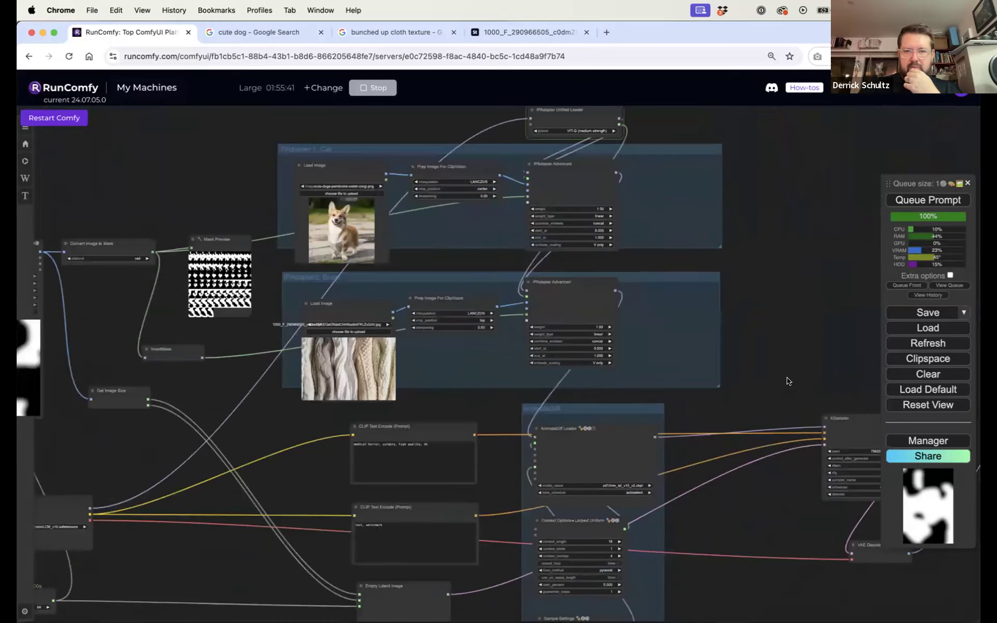
scroll(787, 383, "down", 8)
scroll(757, 372, "up", 2)
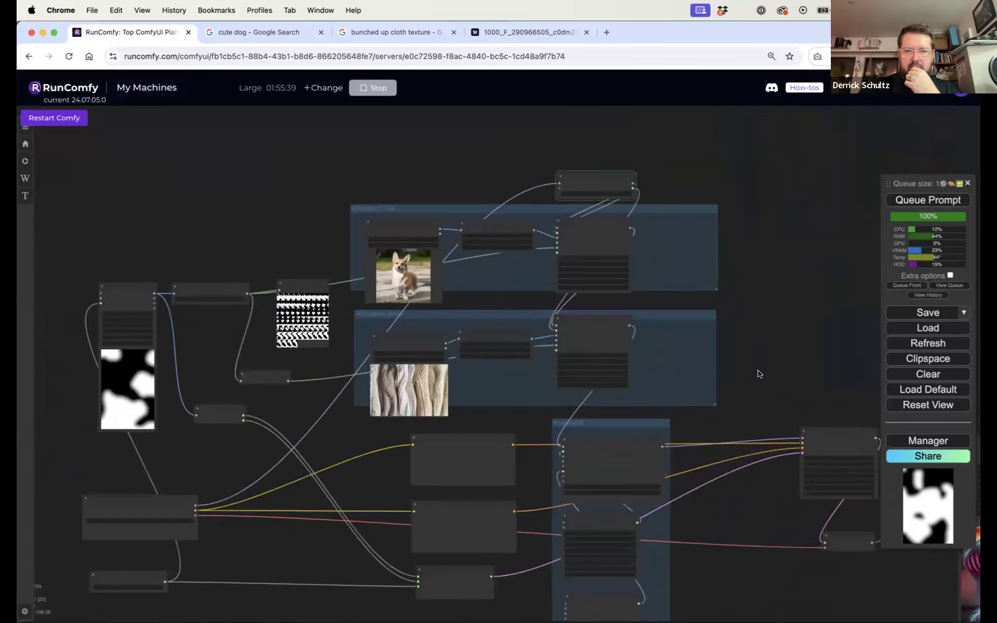
Change the positive CLIP Text Encode prompt to "cozy vibes, puppies, sweaters, high quality, 4k"
scroll(729, 324, "up", 5)
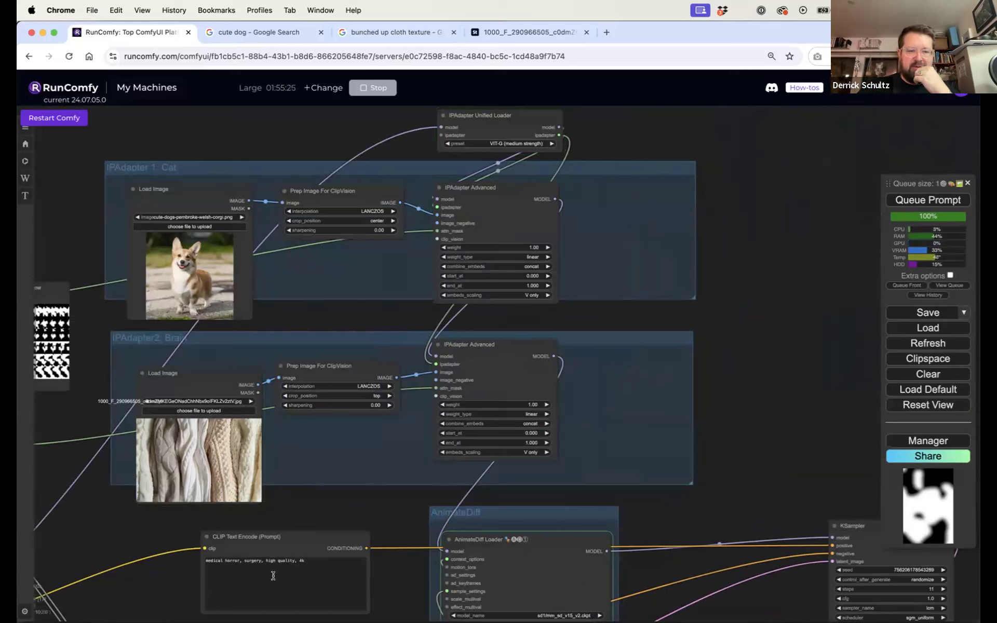
left_click(258, 560)
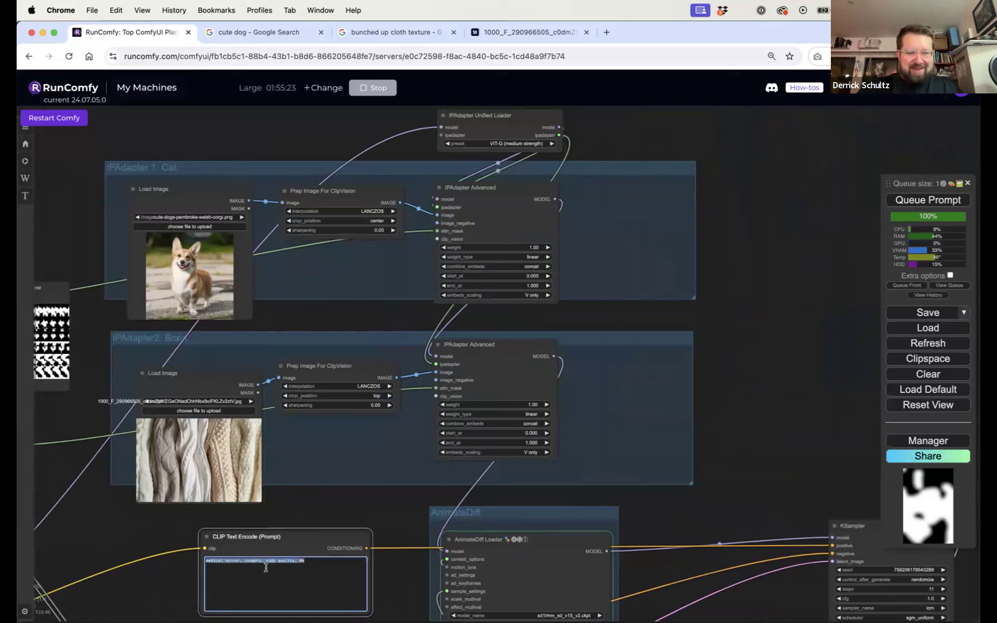
type("cozy vibes")
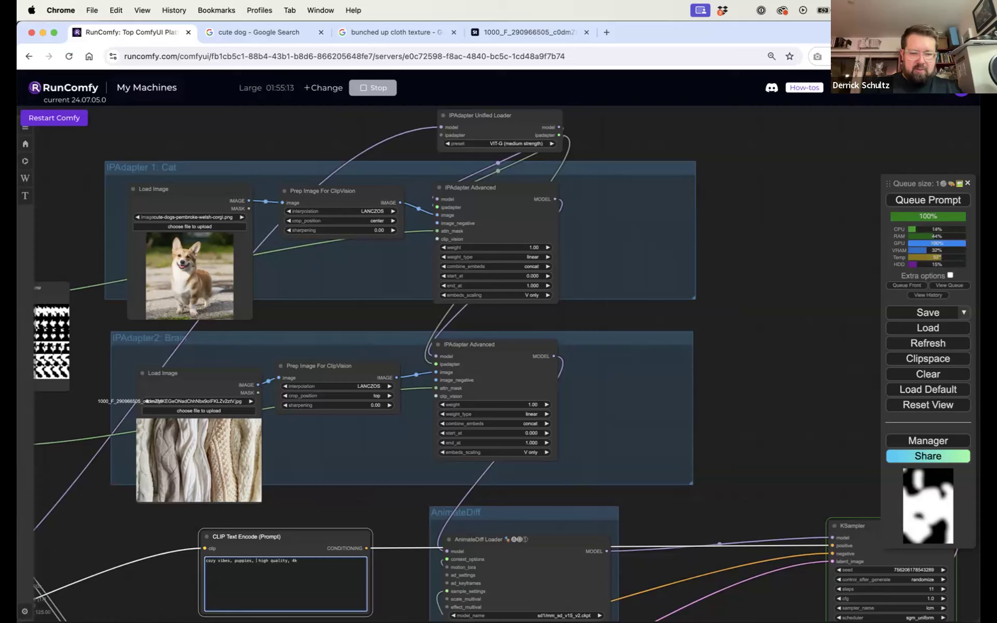
type(", puppies, sweaters,")
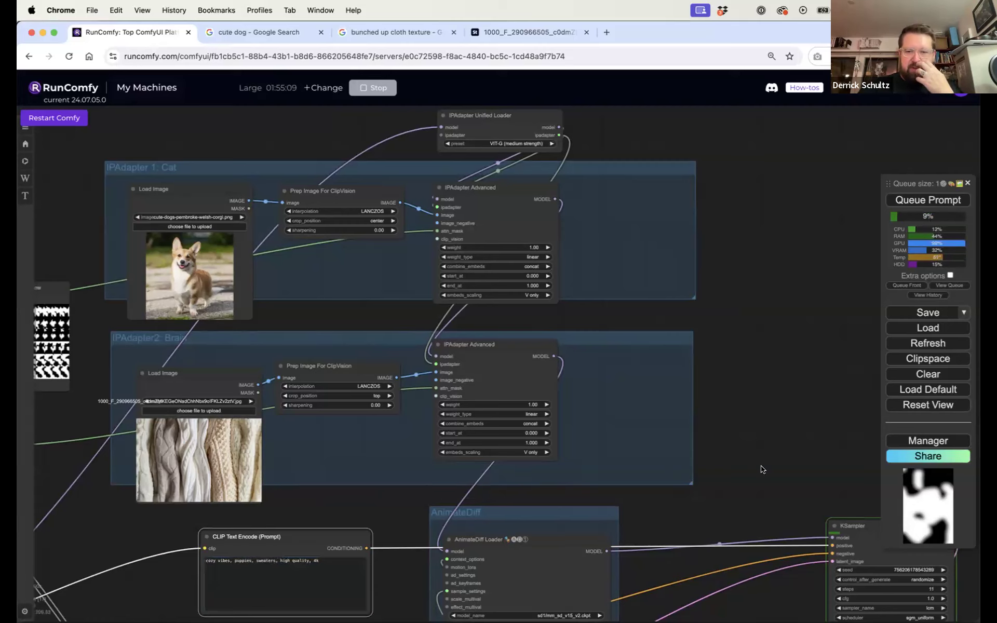
left_click(762, 469)
Duplicate the Load Video node above the original and choose noise-mask-colors.mp4 as the copy's video
scroll(736, 249, "down", 3)
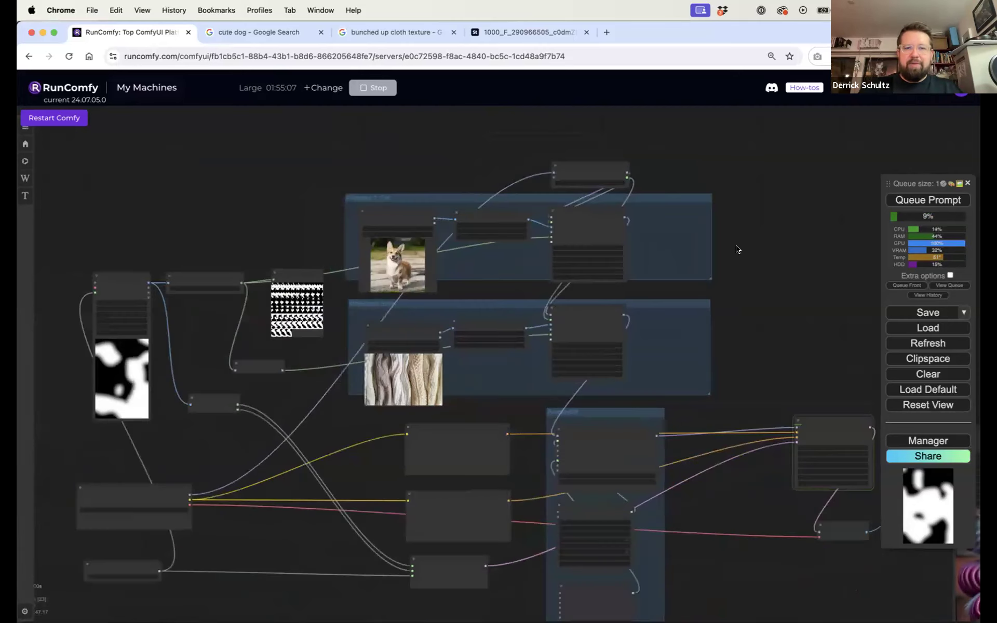
scroll(735, 247, "down", 1)
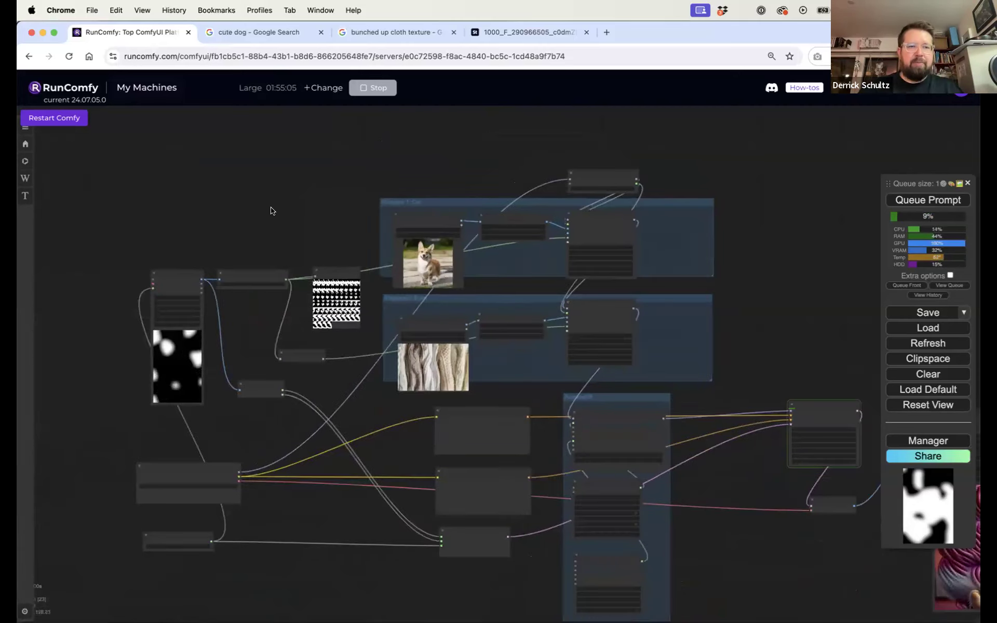
left_click(175, 274)
left_click_drag(175, 273, 98, 145)
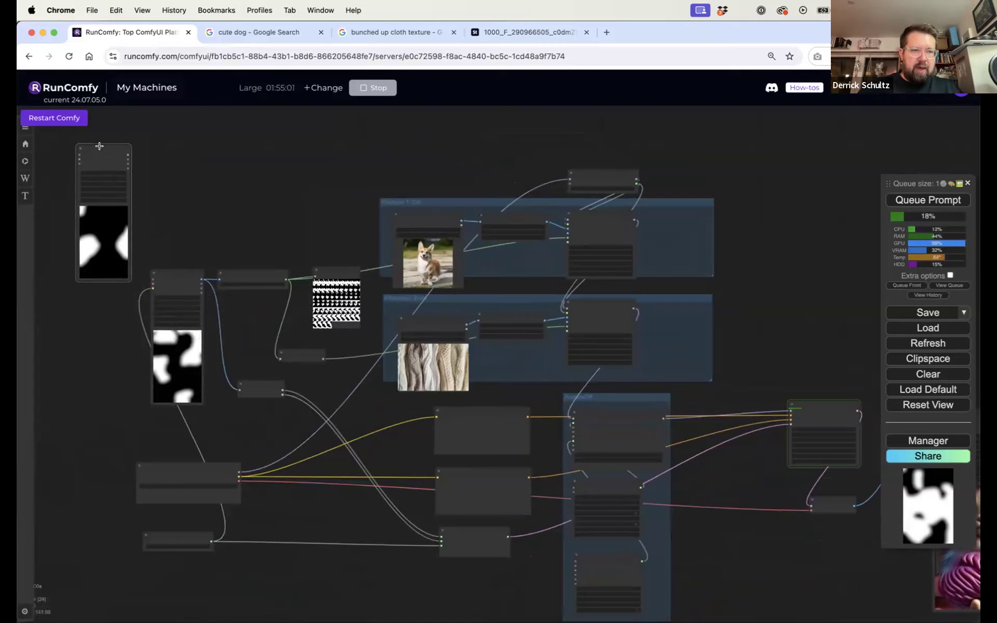
left_click_drag(170, 202, 304, 220)
scroll(304, 220, "up", 8)
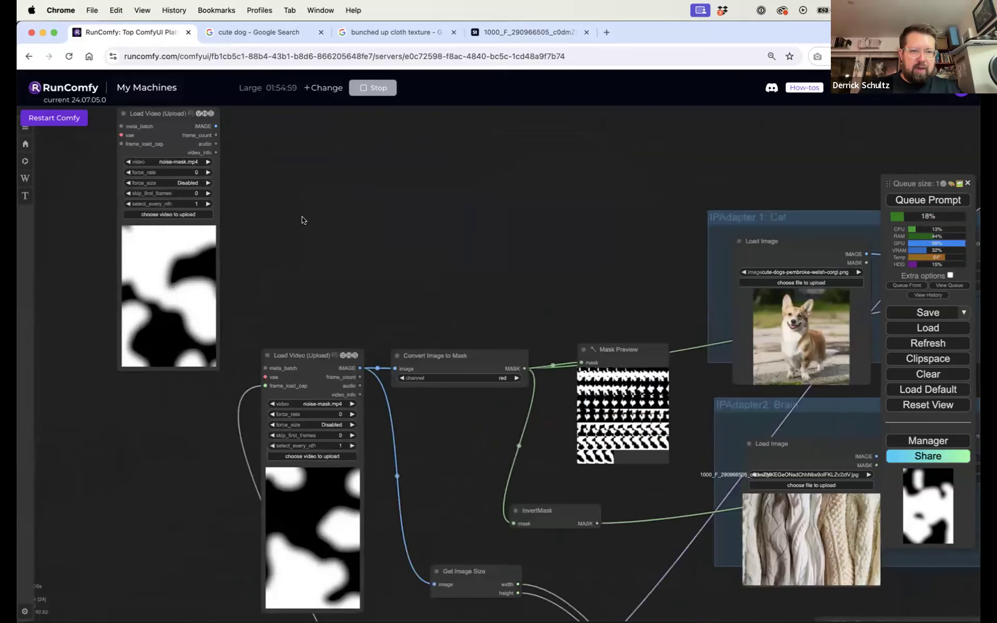
left_click(167, 157)
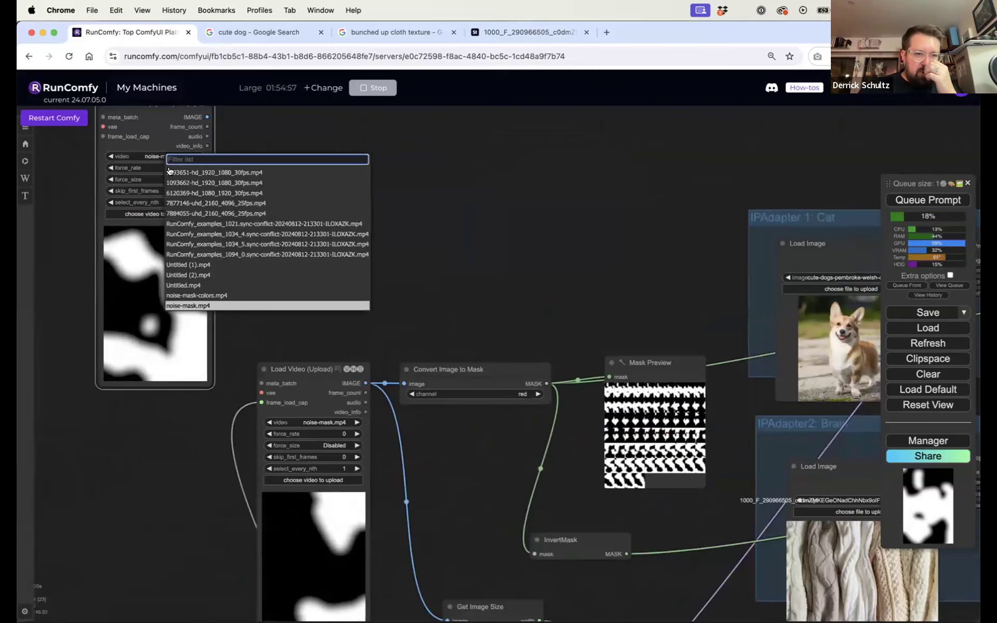
left_click(197, 295)
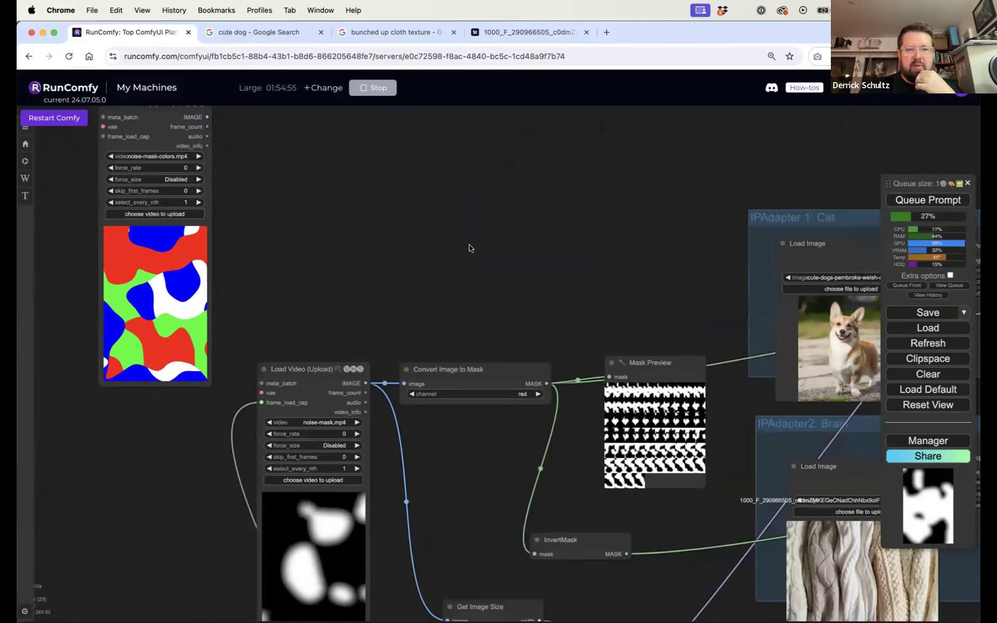
Duplicate the Cat group's Load Image, Prep Image For ClipVision and IPAdapter Advanced nodes, and move IPAdapter Unified Loader below the Brain group's IPAdapter Advanced
scroll(352, 280, "down", 3)
scroll(421, 281, "down", 2)
left_click_drag(420, 280, 236, 259)
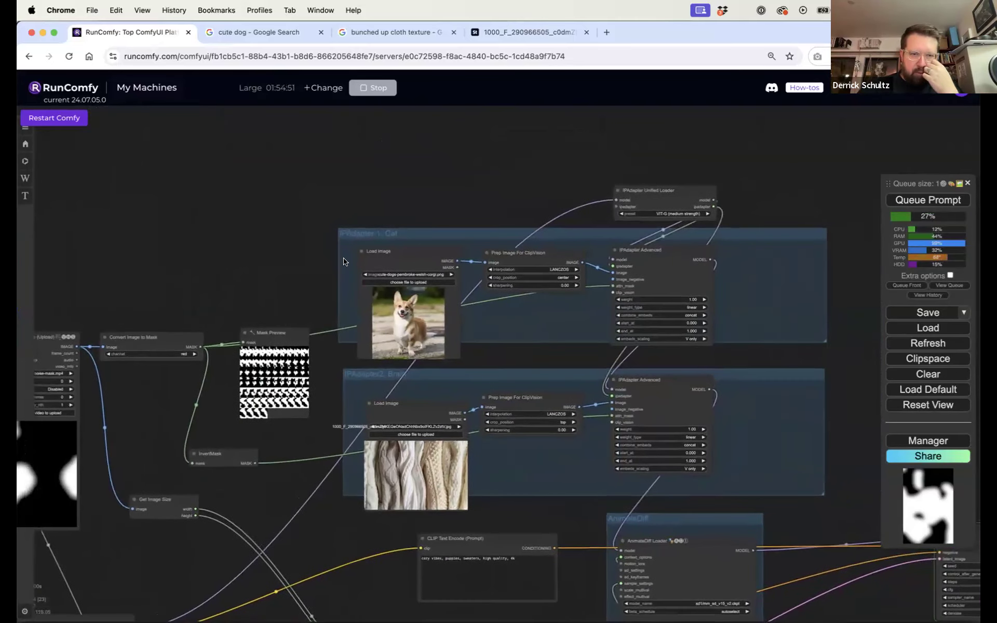
left_click_drag(306, 261, 616, 292)
left_click_drag(793, 306, 795, 307)
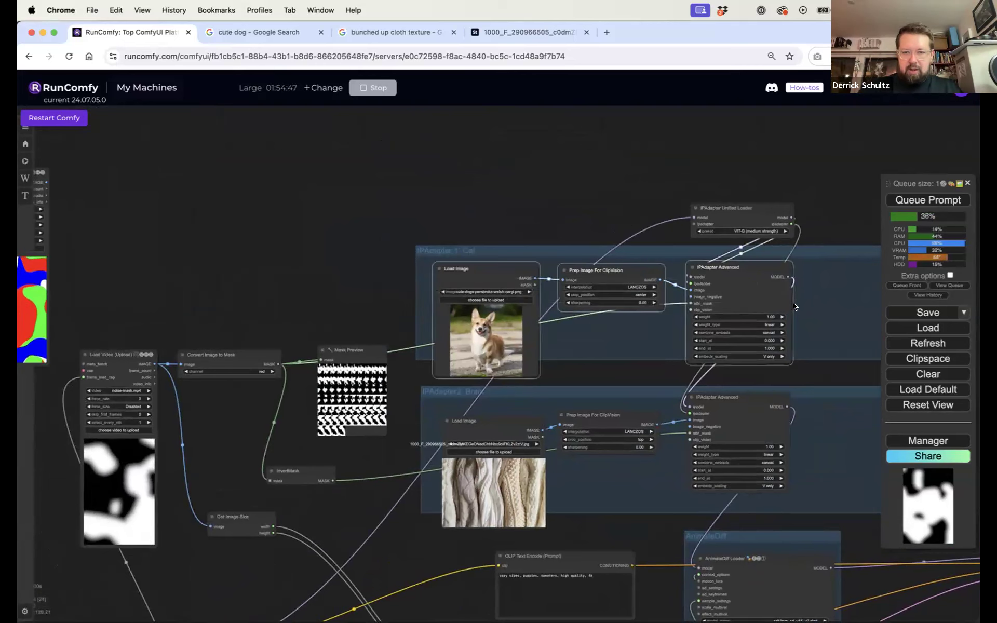
key("super+c")
key("super+v")
left_click_drag(753, 230, 753, 402)
scroll(804, 172, "down", 5)
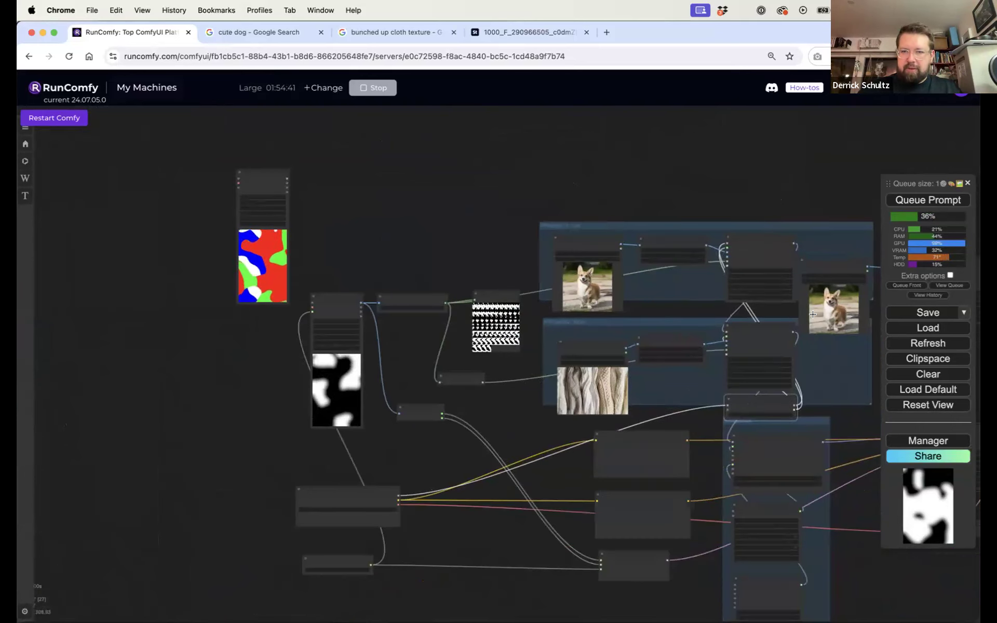
Move the three duplicated corgi nodes together into a row above the IPAdapter 1: Cat group
left_click_drag(814, 174, 648, 243)
left_click(654, 263)
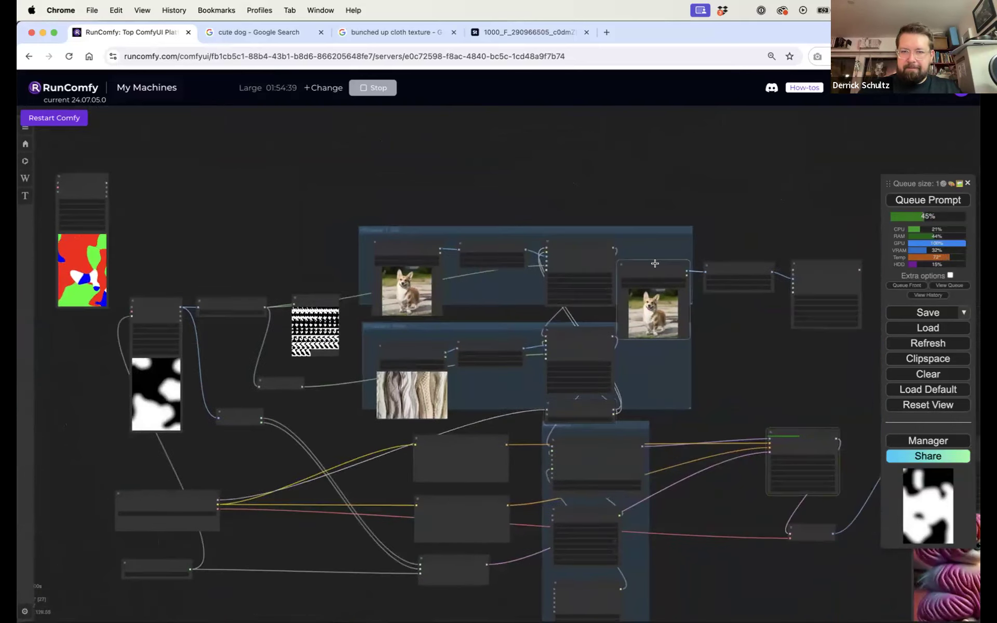
left_click(729, 263, "shift")
left_click(808, 265, "shift")
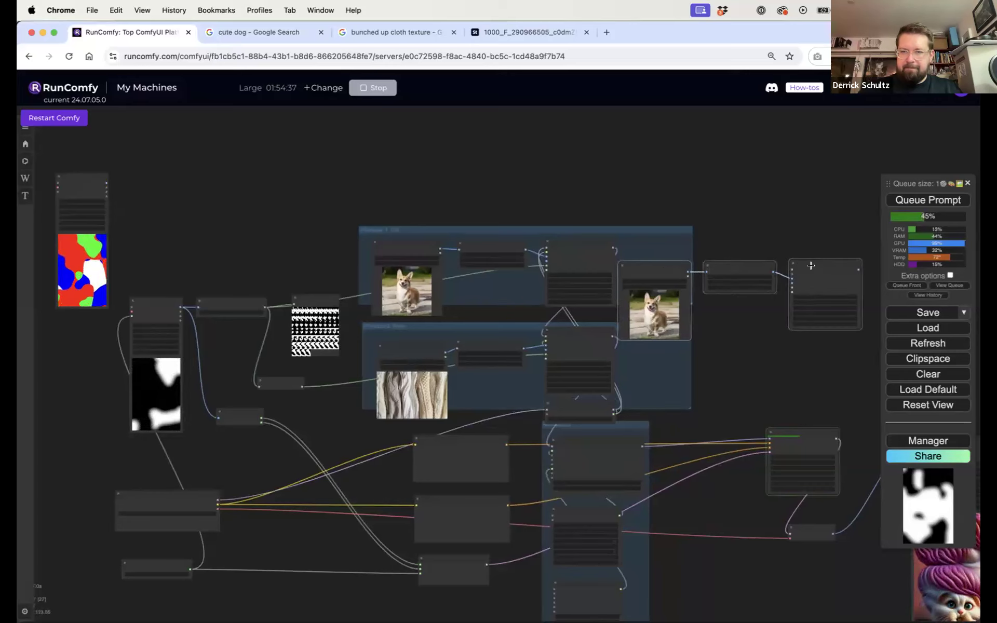
left_click_drag(819, 264, 573, 136)
left_click(688, 173)
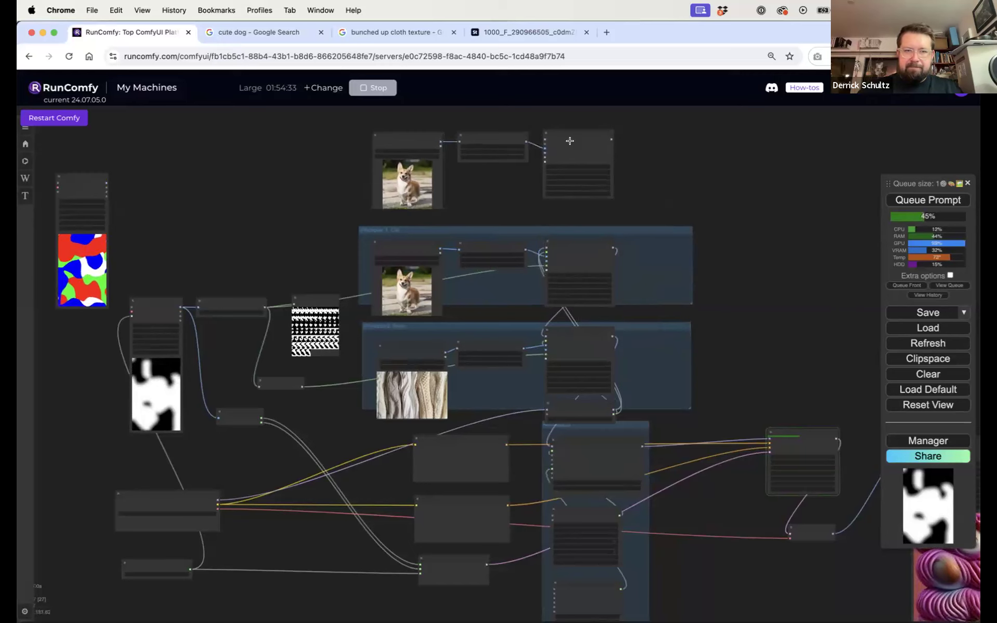
Make another copy of the three ungrouped corgi nodes and place it in a row above the first copy
left_click_drag(354, 135, 687, 167)
key("super+c")
key("super+v")
key("super+z")
left_click_drag(821, 185, 671, 166)
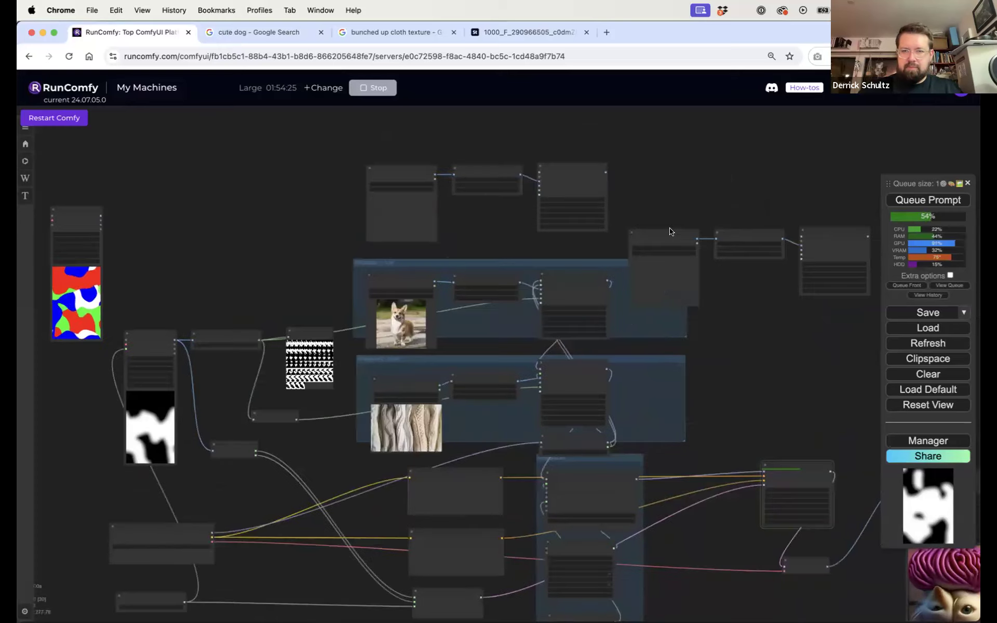
left_click(672, 232)
left_click_drag(826, 236, 562, 87)
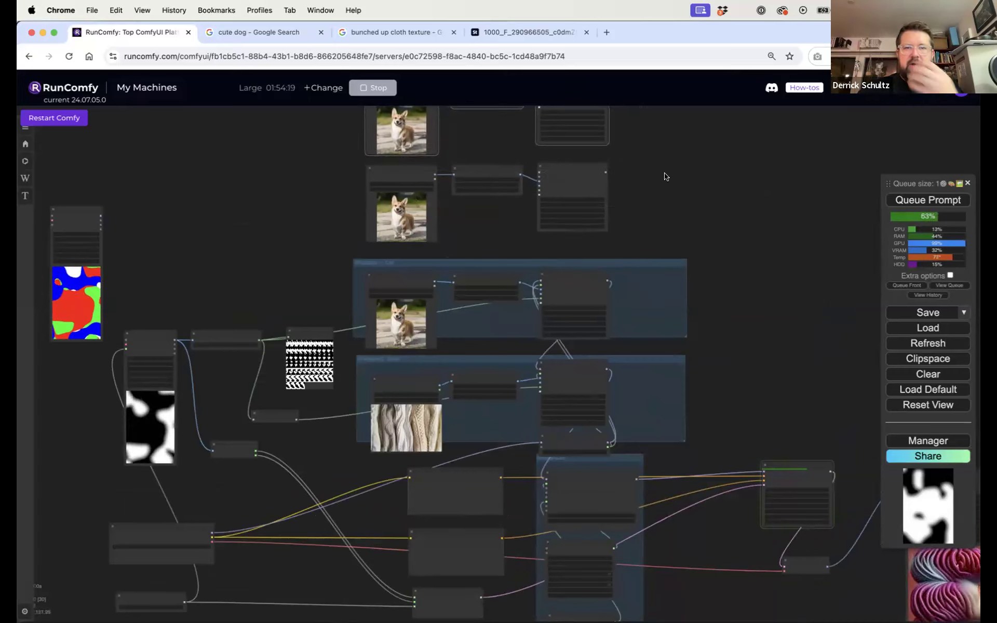
Add a Color To Mask node and place it beside the noise-mask-colors.mp4 Load Video node
left_click_drag(663, 173, 796, 216)
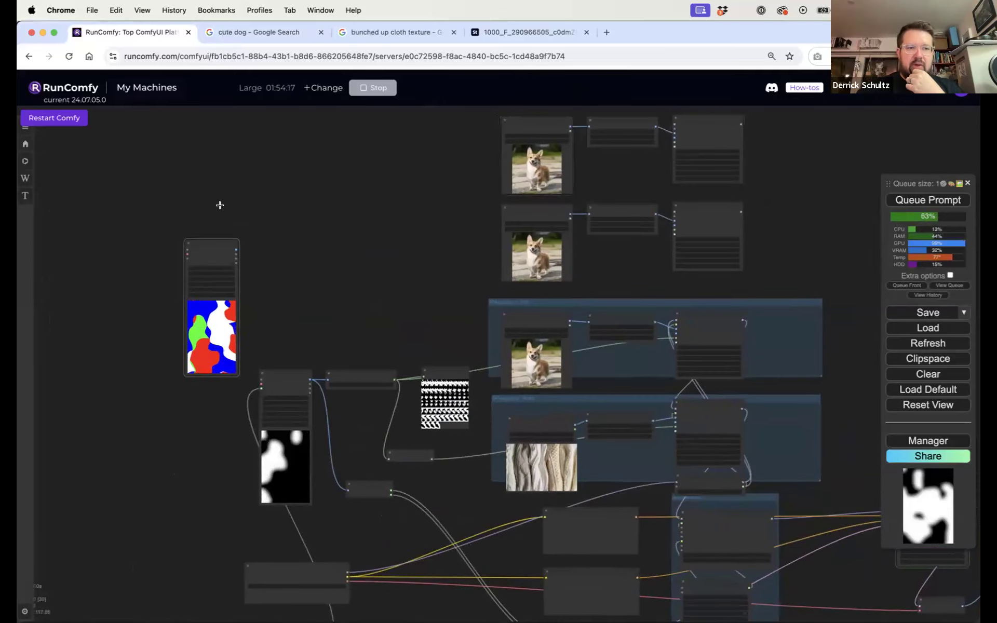
scroll(218, 205, "up", 6)
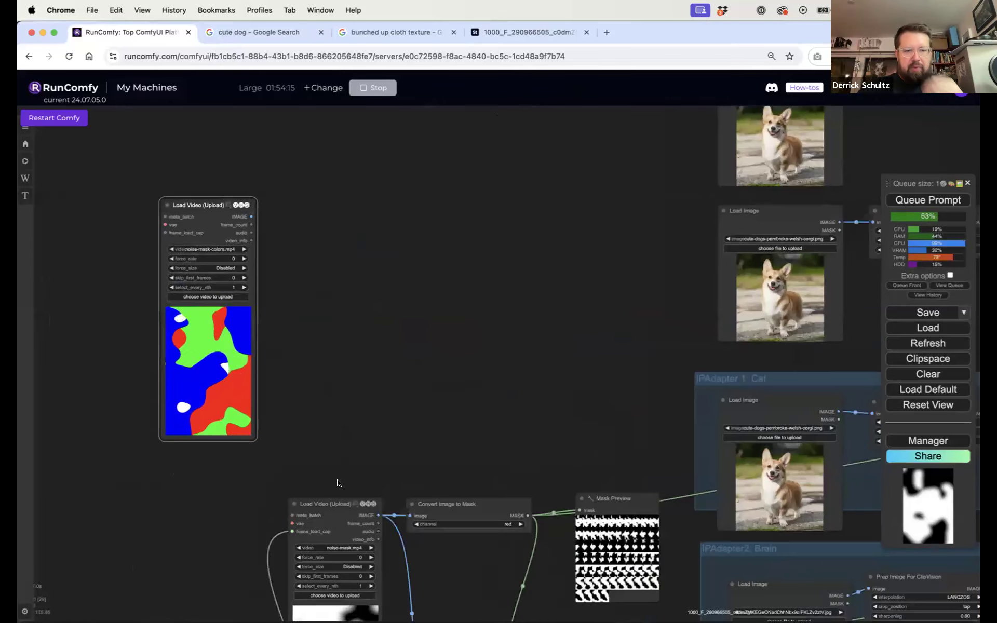
double_click(328, 322)
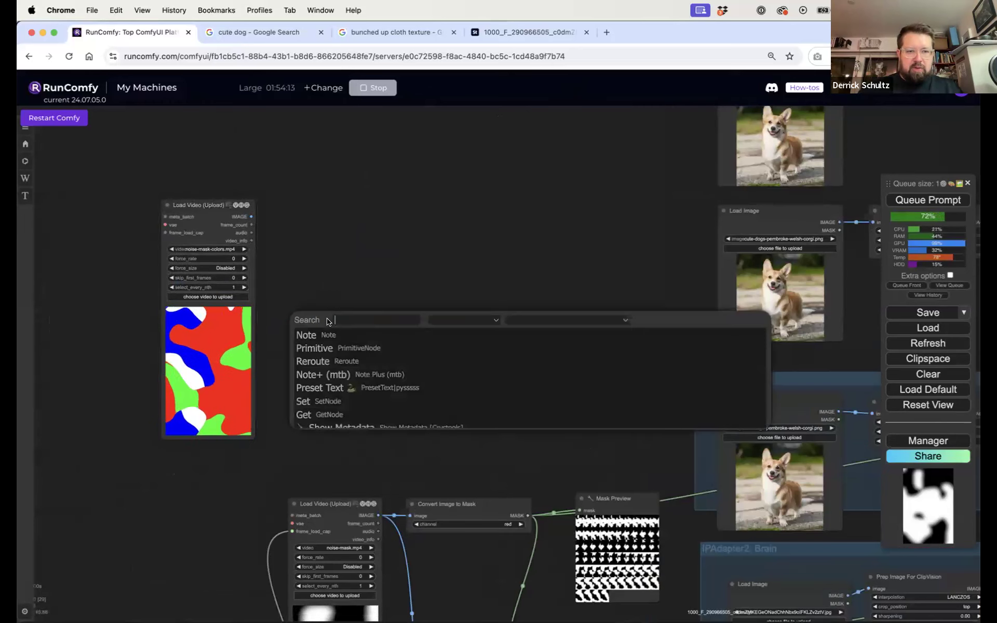
type("color")
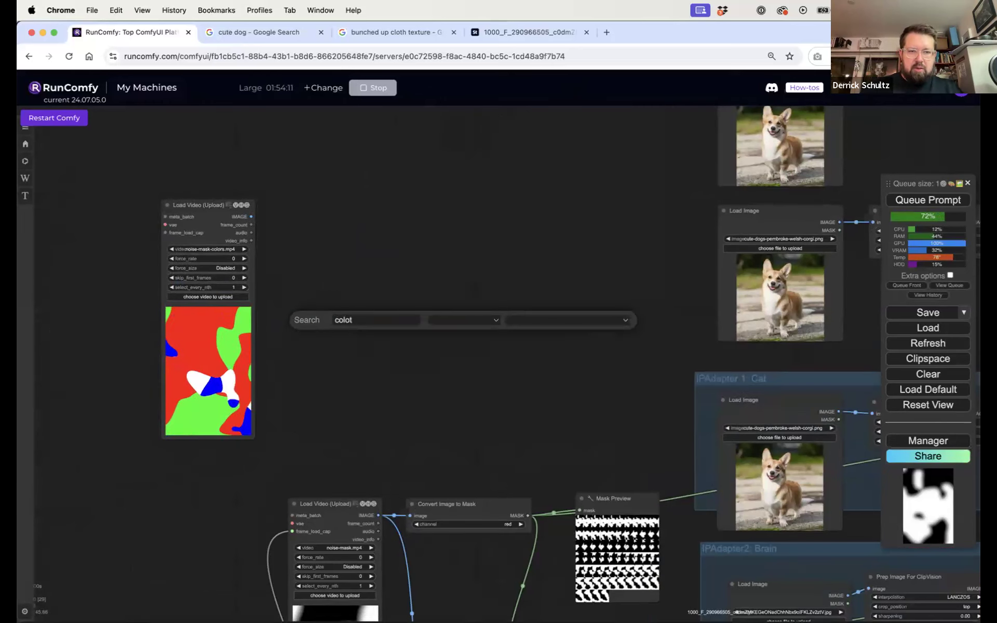
key("BackSpace")
key("BackSpace")
key("BackSpace")
key("BackSpace")
key("BackSpace")
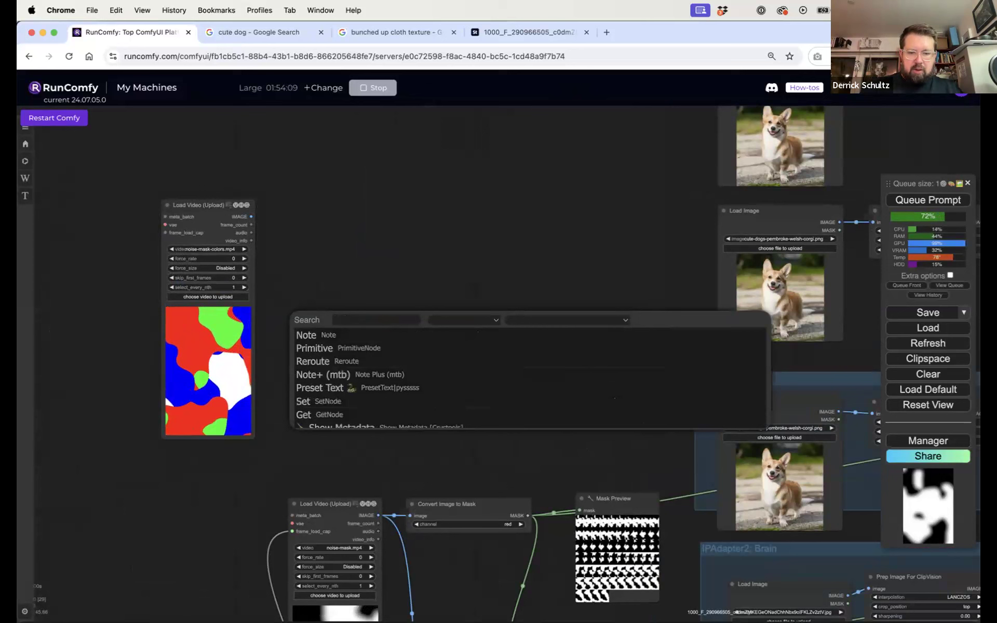
type("colort")
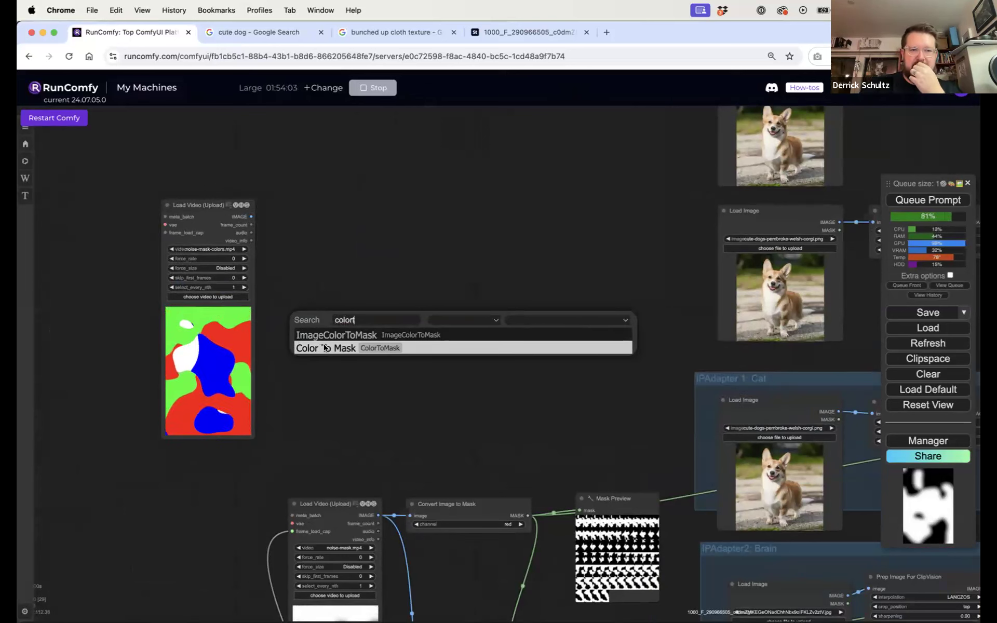
left_click(325, 348)
left_click_drag(420, 333, 349, 342)
Duplicate the Color To Mask node three times and stack all four in a column beside the noise-mask-colors.mp4 Load Video node
key("super+c")
key("super+v")
key("super+v")
key("super+v")
left_click_drag(413, 356, 365, 432)
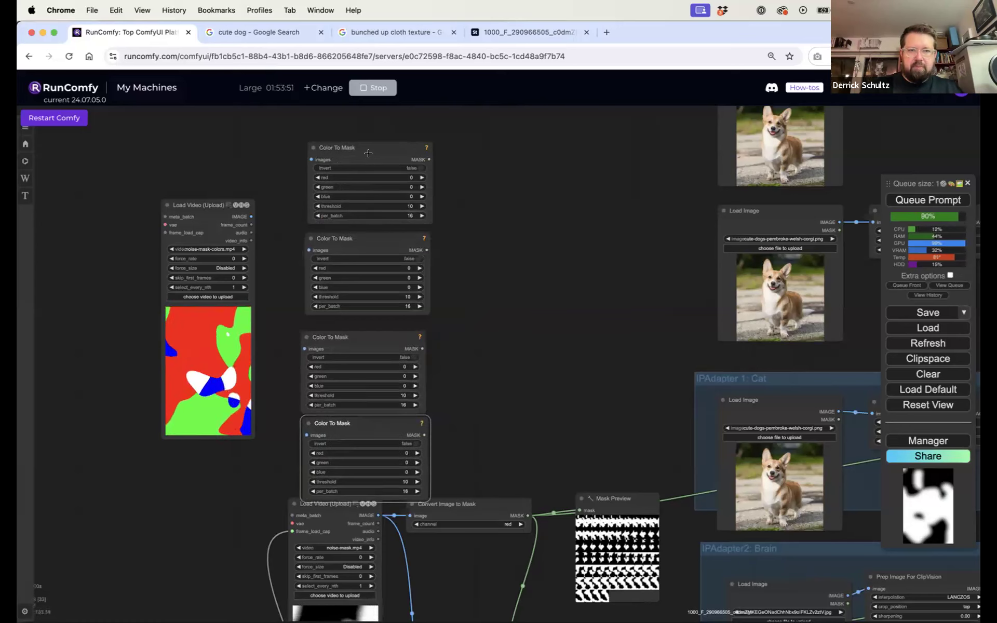
left_click_drag(368, 154, 367, 111)
left_click_drag(369, 240, 369, 196)
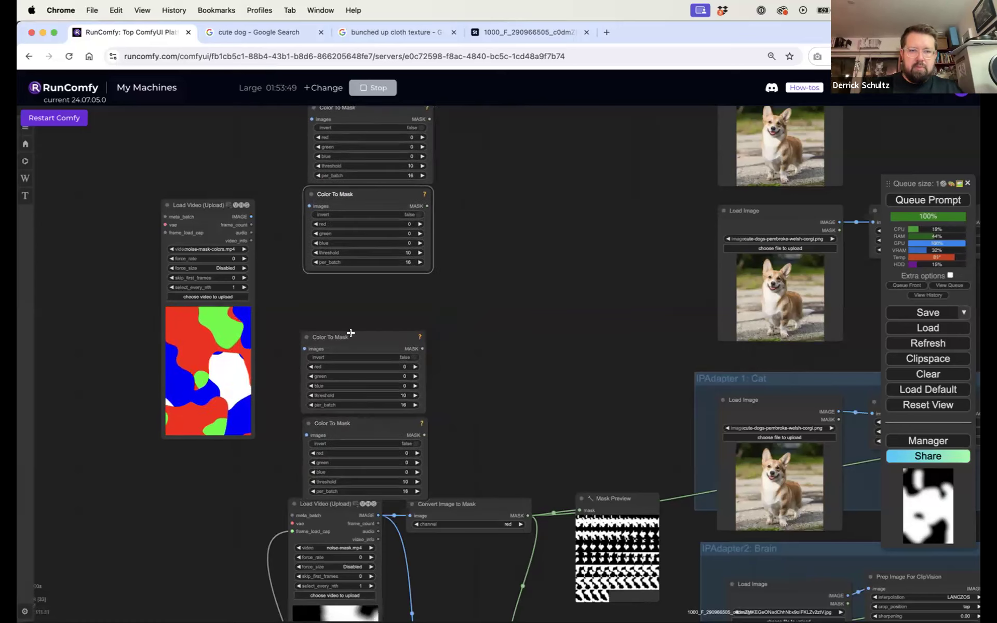
left_click_drag(350, 332, 364, 290)
left_click_drag(344, 428, 350, 387)
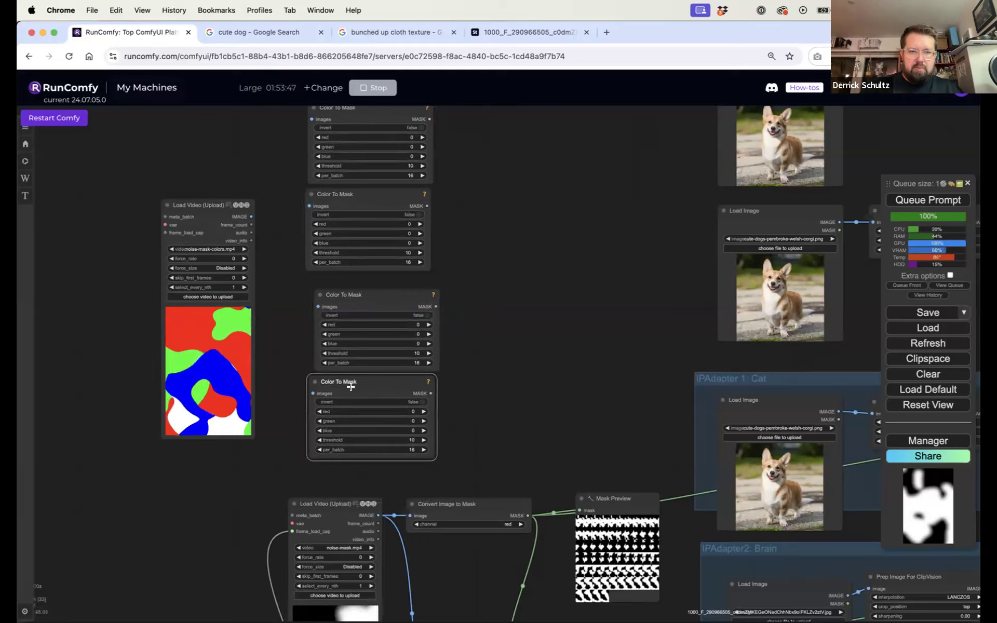
Connect the noise-mask-colors.mp4 Load Video node's IMAGE output to the images input of all four Color To Mask nodes
left_click_drag(252, 216, 312, 119)
left_click_drag(252, 217, 318, 307)
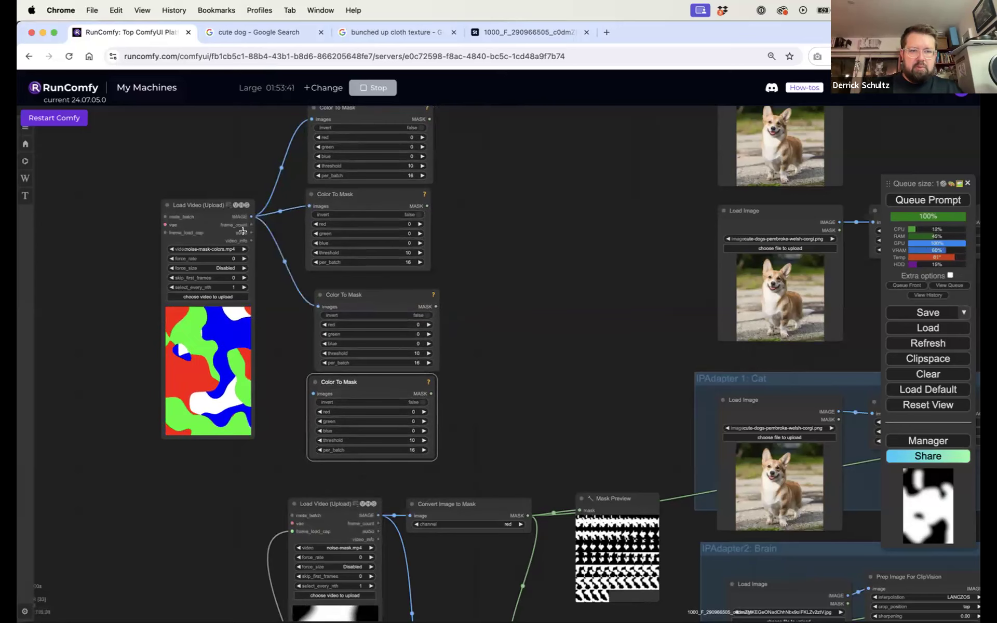
left_click_drag(251, 216, 313, 394)
left_click_drag(375, 387, 383, 394)
In the uppermost Color To Mask node, set red and green to 255, blue to 1255 and threshold to 30
left_click_drag(501, 178, 520, 227)
left_click(446, 188)
type("2")
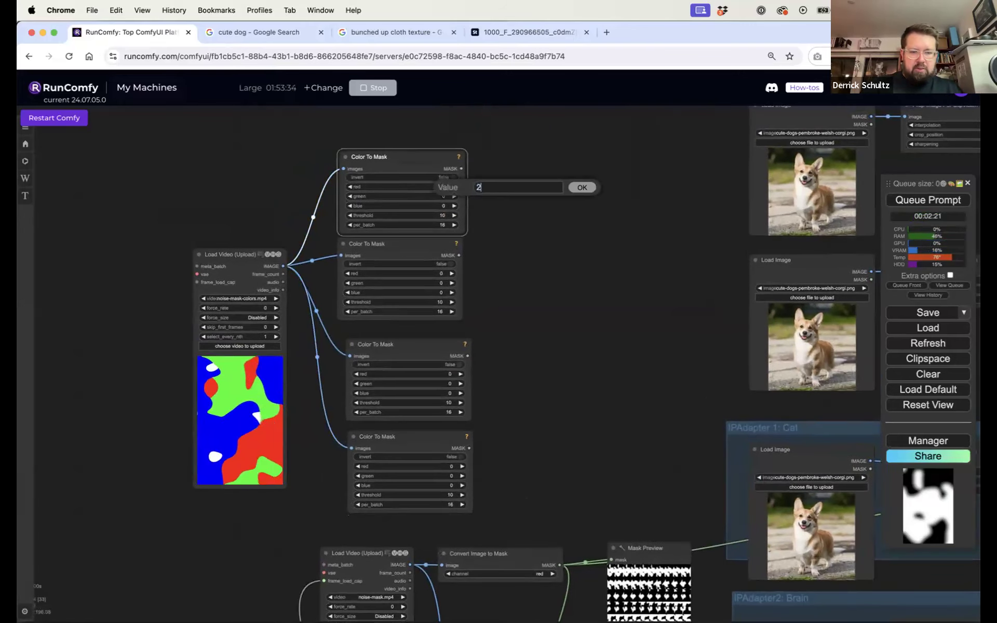
type("55")
key("Return")
left_click(439, 196)
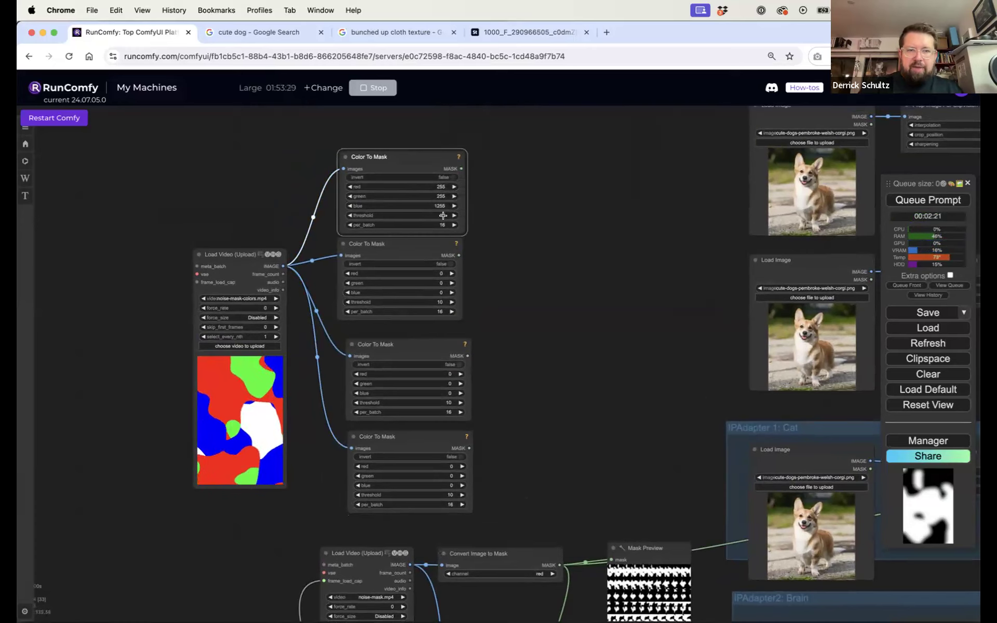
left_click(443, 215)
type("30")
key("Return")
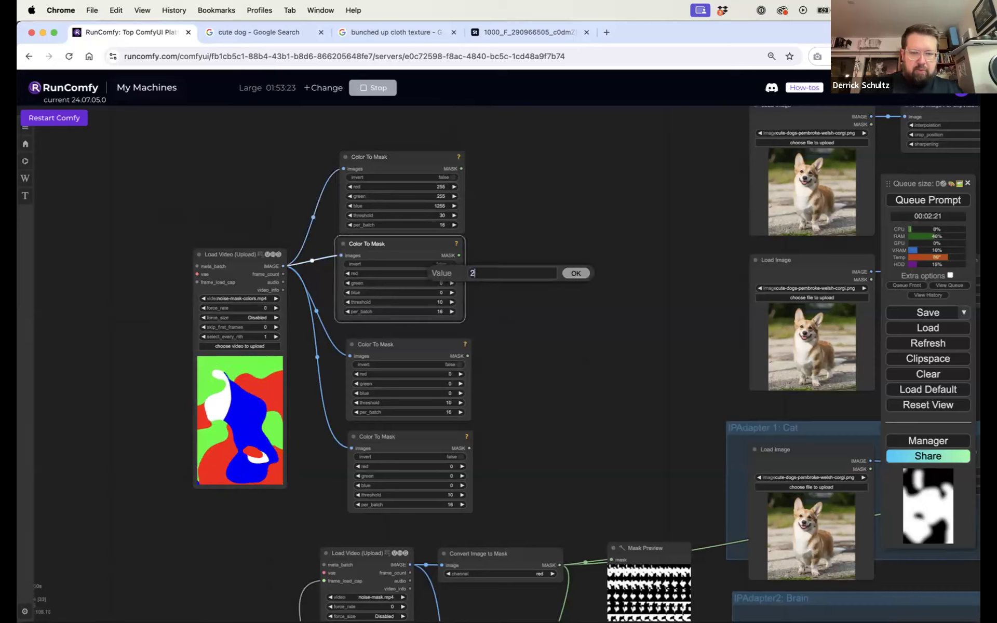
Set red to 255 in the second Color To Mask node, green to 255 in the third and blue to 255 in the fourth
left_click(446, 382)
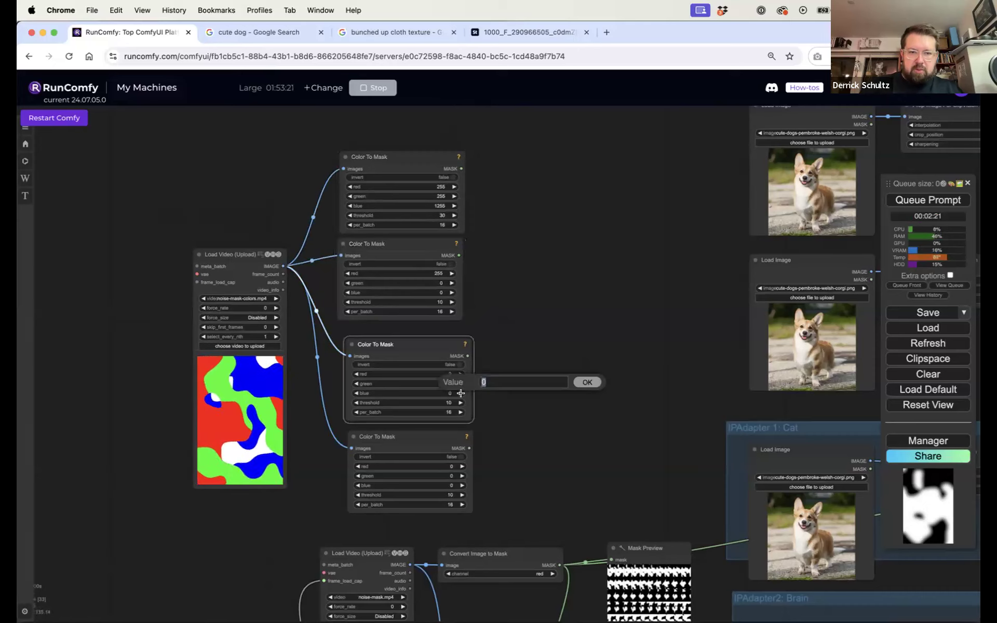
left_click(451, 482)
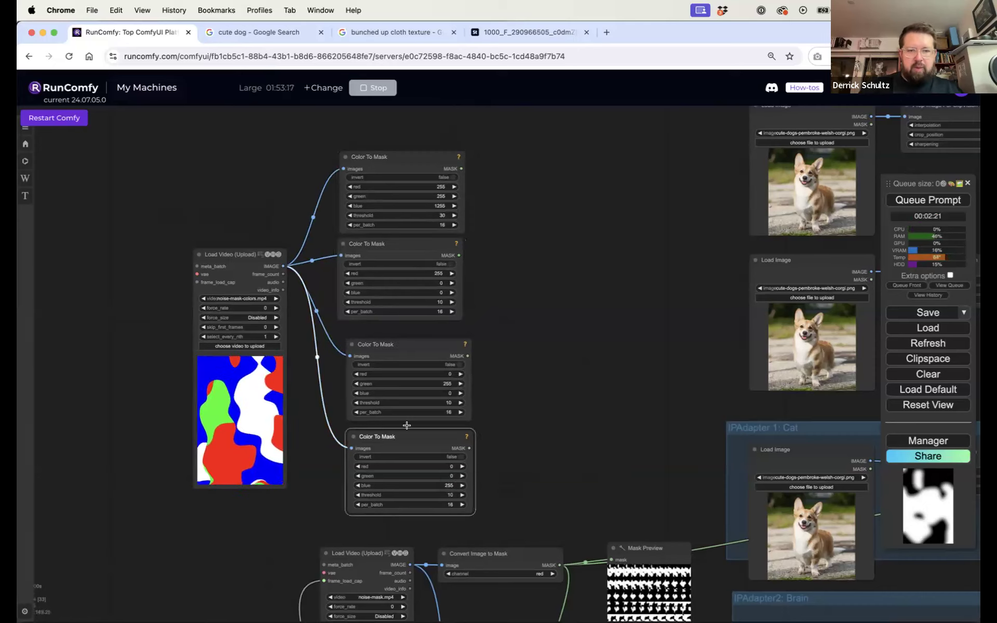
Retitle the uppermost Color To Mask node as "Color To Mask: White"
left_click(381, 157)
right_click(381, 157)
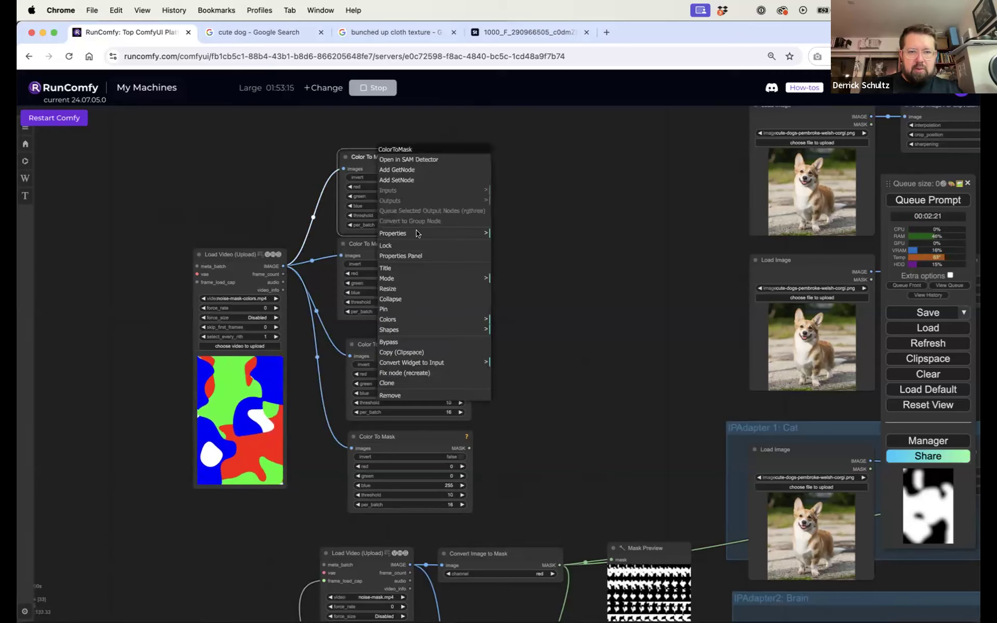
left_click(417, 268)
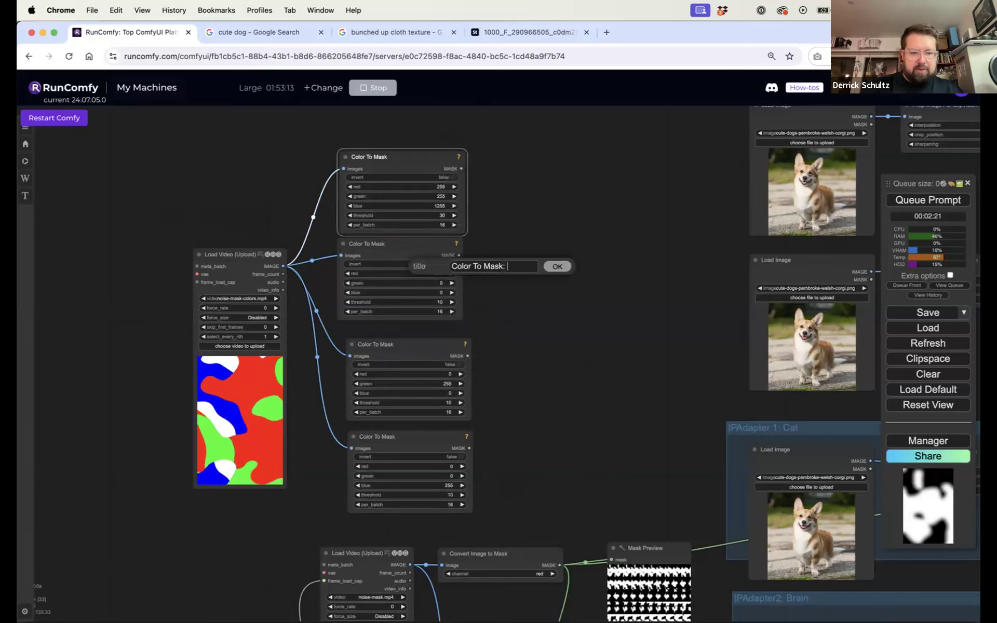
type(": White")
key("Return")
Retitle the second Color To Mask node as "Color To Mask: Red"
left_click(420, 244)
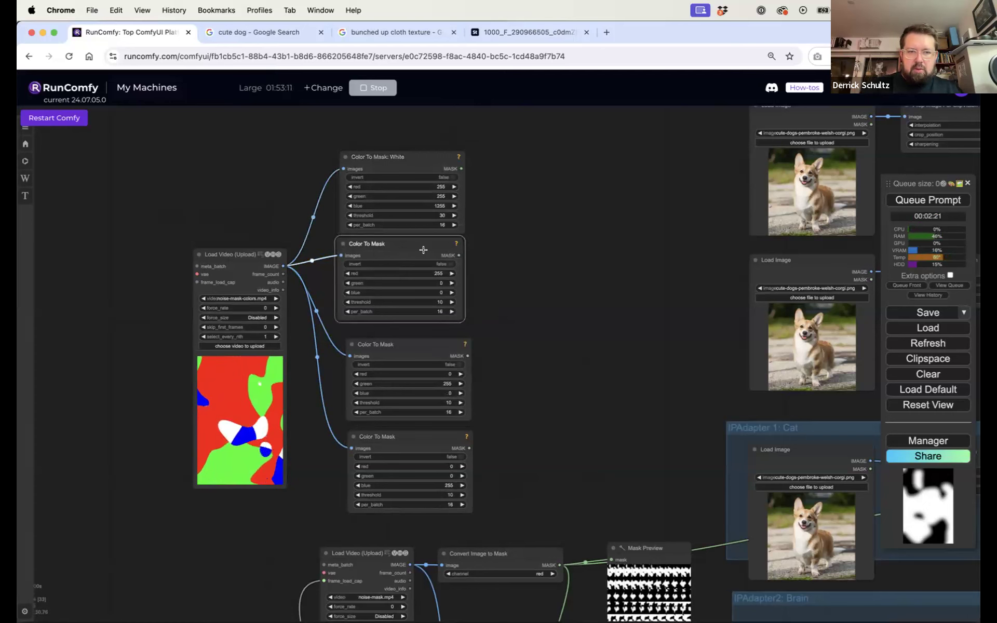
right_click(420, 242)
left_click(445, 361)
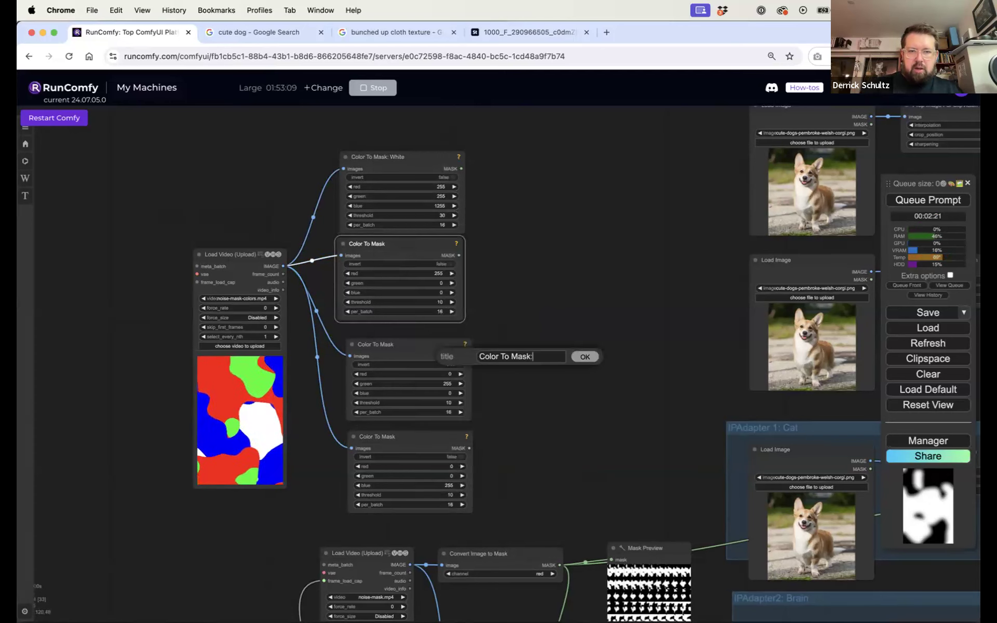
type(": Red")
key("Return")
Retitle the third Color To Mask node as "Color To Mask: Green"
left_click(439, 351)
right_click(441, 345)
left_click(498, 461)
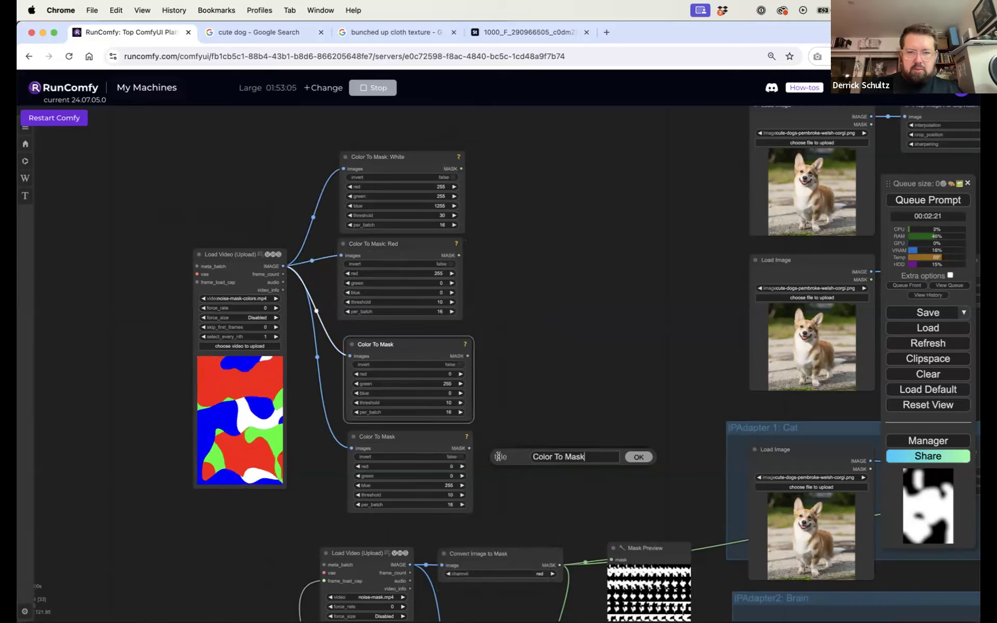
type(": Gre")
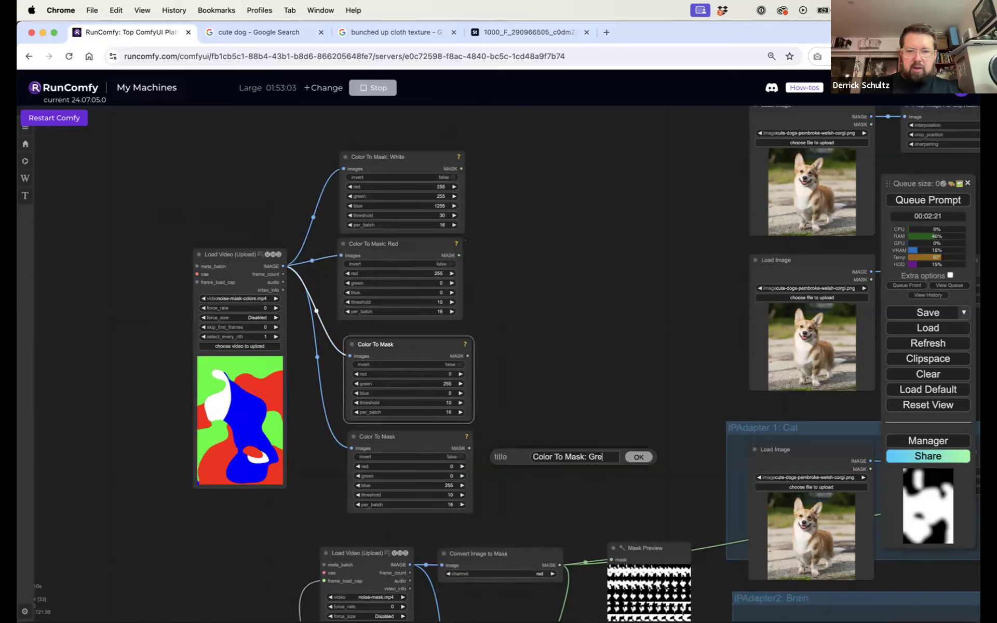
type("en")
key("Return")
Retitle the fourth Color To Mask node as "Color To Mask: Blue"
left_click(456, 440)
right_click(439, 442)
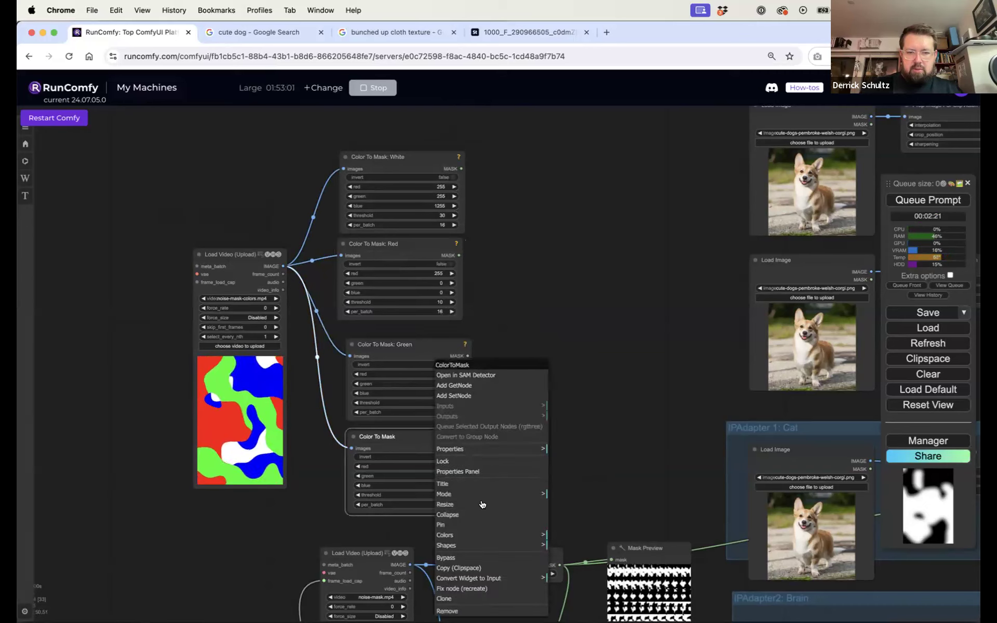
left_click(480, 483)
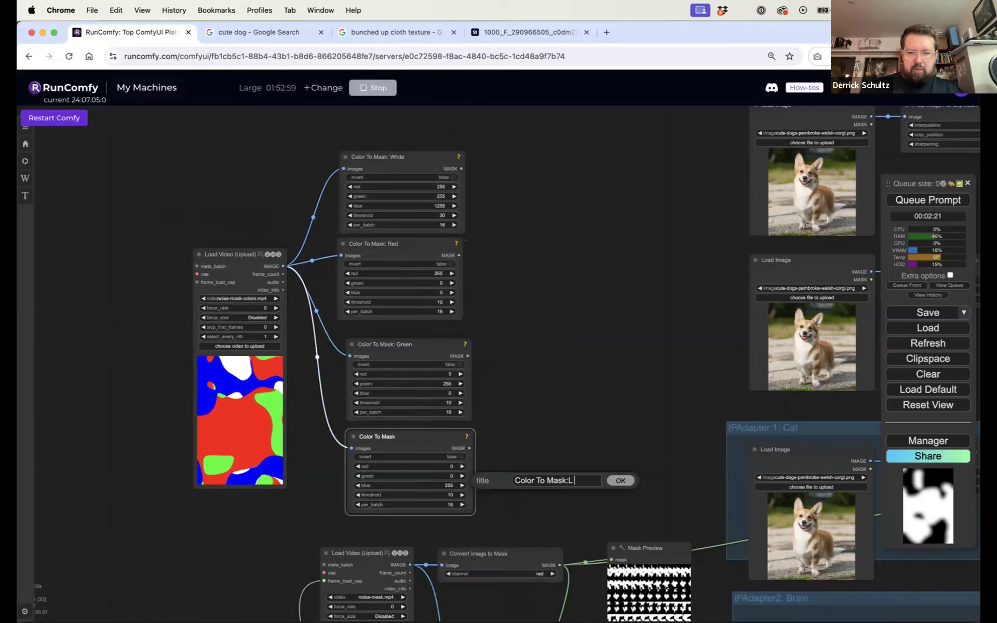
type(": Blue")
key("Return")
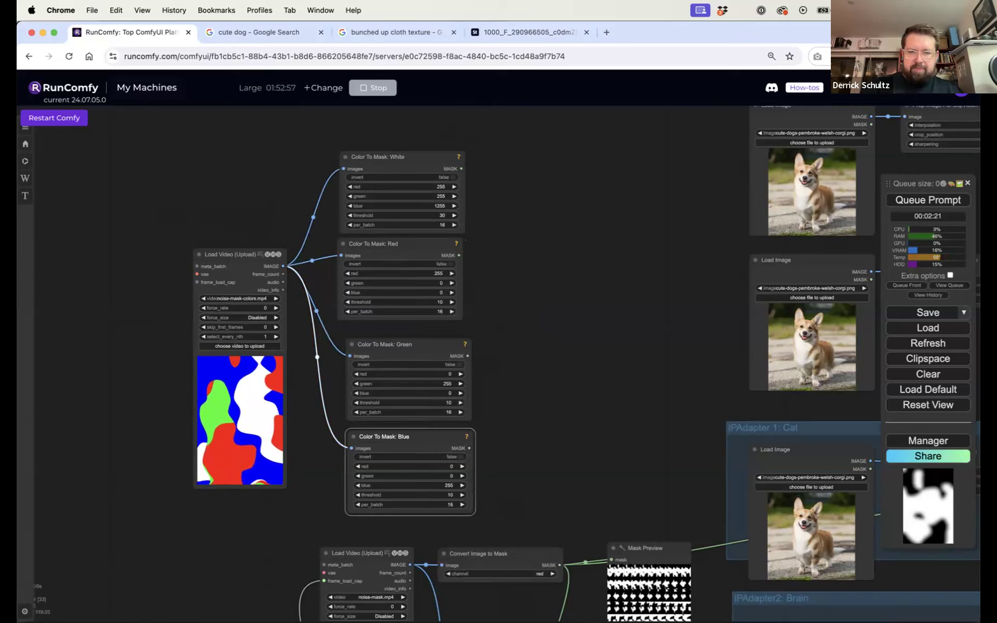
Correct the blue value of the Color To Mask: White node to 255
left_click_drag(554, 376, 385, 383)
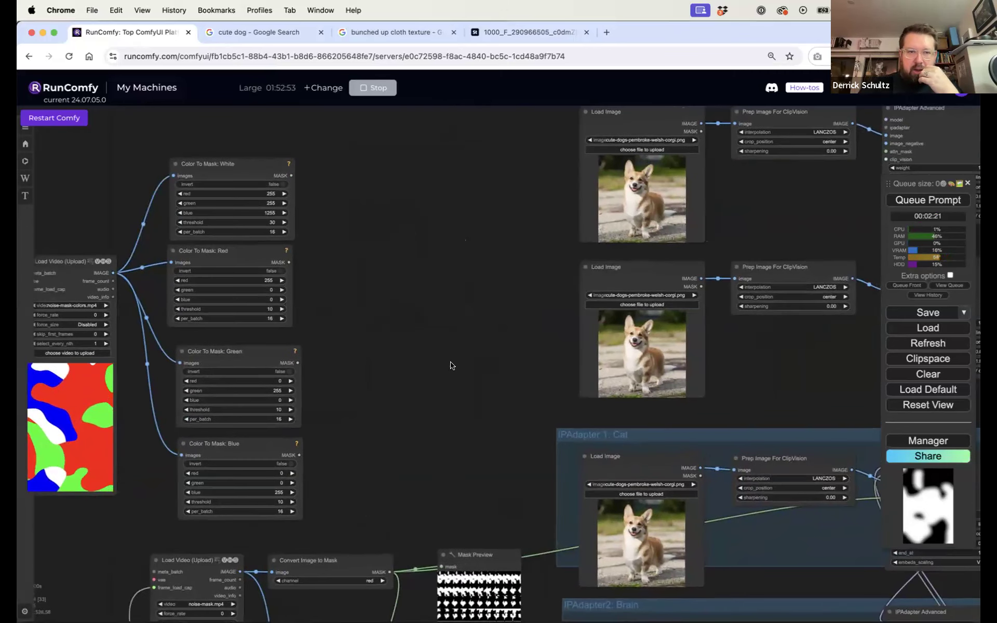
left_click_drag(447, 379, 474, 375)
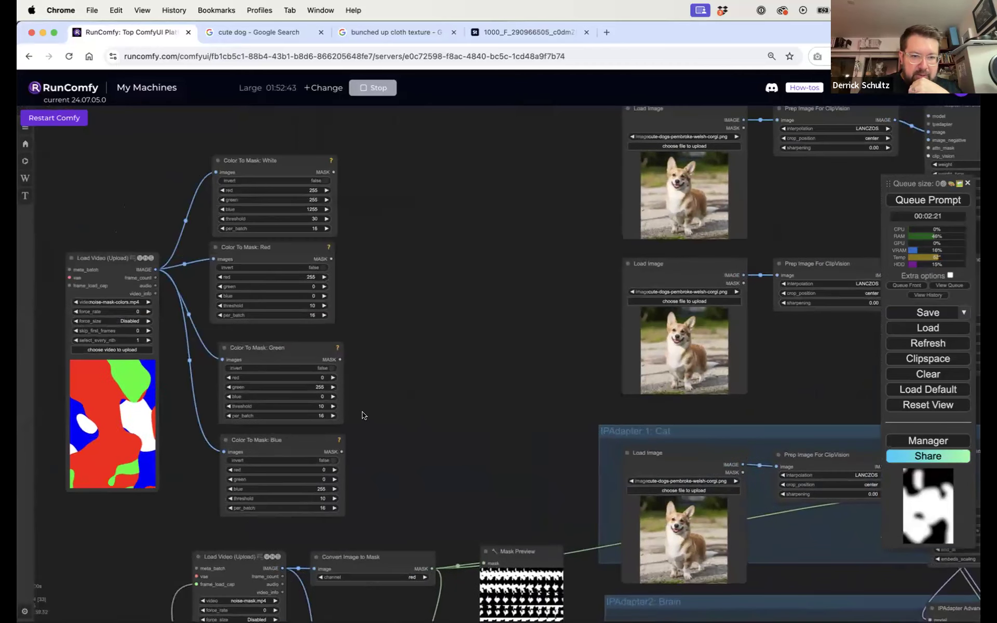
left_click(305, 205)
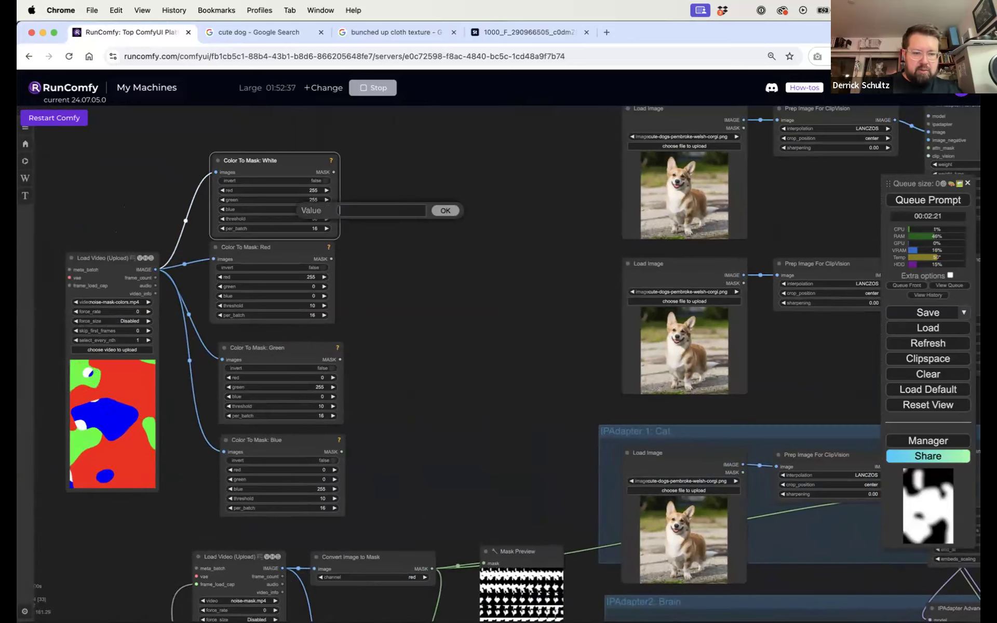
type("255")
key("Return")
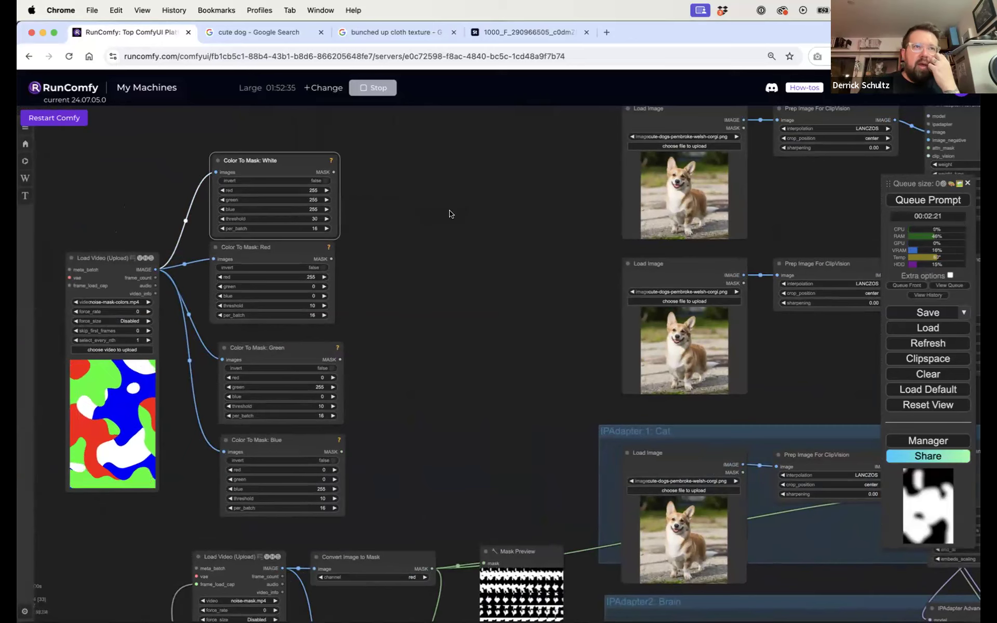
Duplicate the existing Mask Preview node and connect the copy to the mask output of Color To Mask: White
left_click_drag(457, 233, 566, 228)
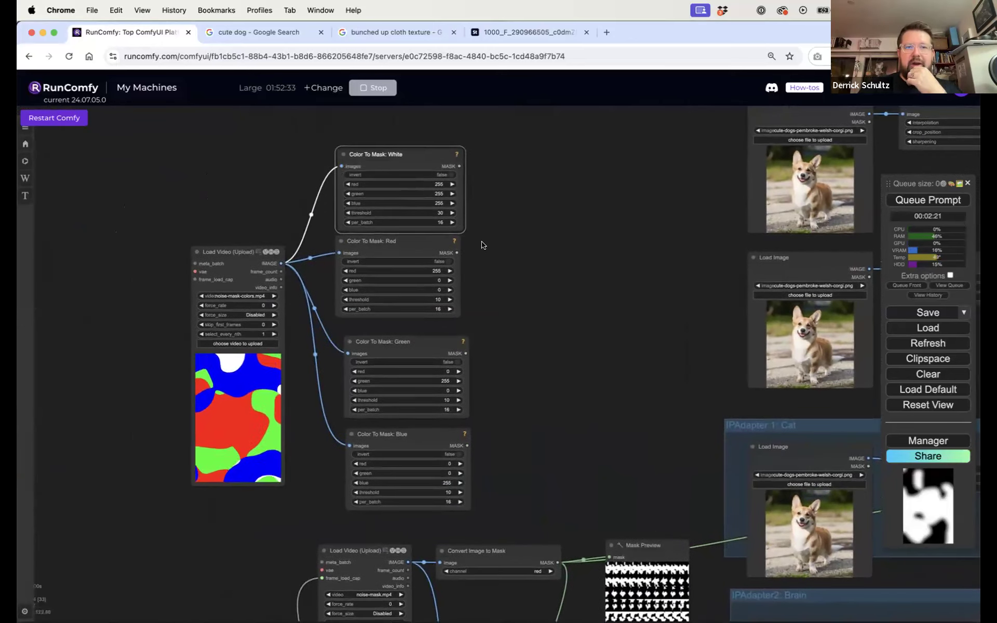
left_click(639, 542)
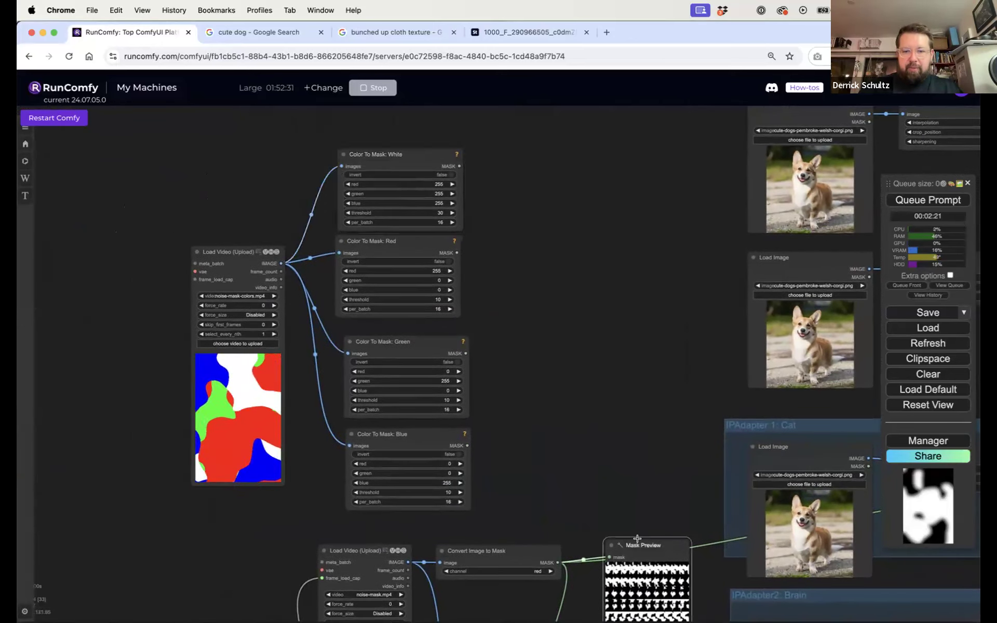
key("super+c")
key("super+v")
left_click_drag(677, 542, 488, 157)
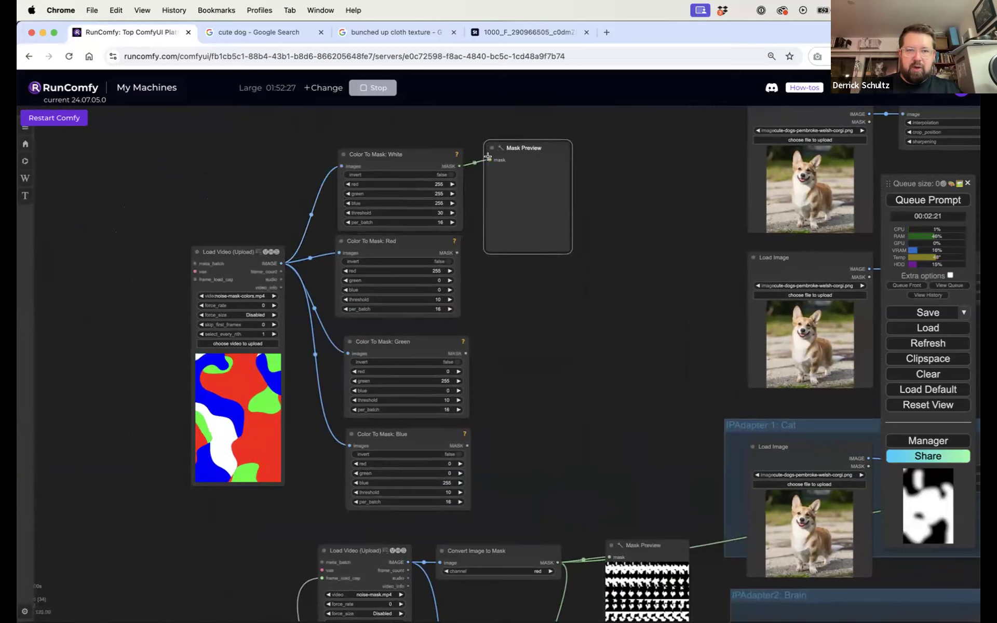
Add three more Mask Preview copies and connect them to the Color To Mask: Red, Green and Blue outputs
key("super+v")
left_click_drag(563, 146, 489, 344)
key("super+v")
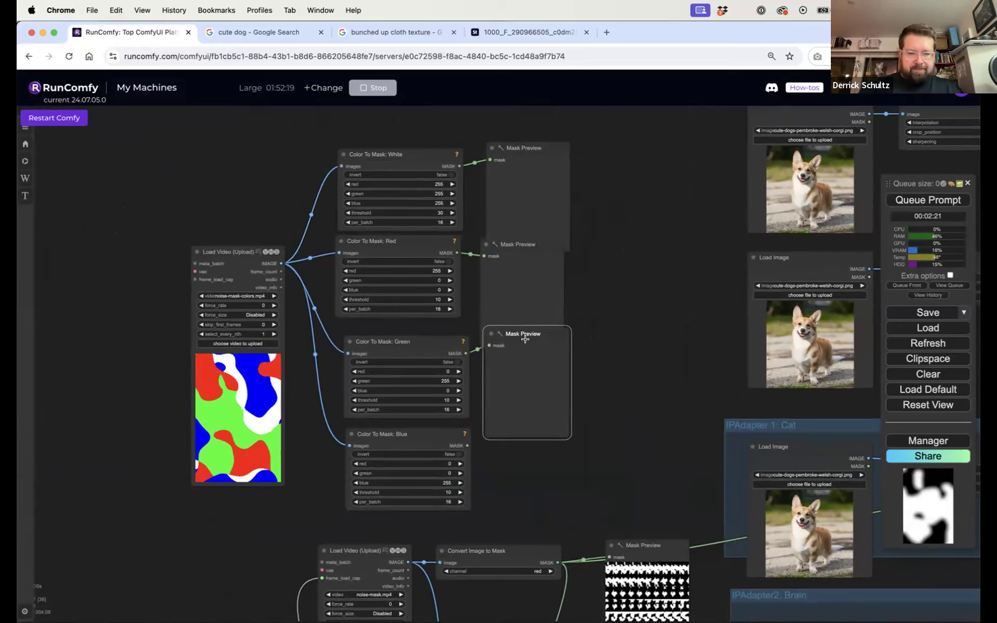
key("super+v")
left_click_drag(465, 443, 521, 423)
left_click(644, 414)
Examine the generated video in the Video Combine node and the reference images in the IPAdapter groups
left_click_drag(544, 387, 422, 127)
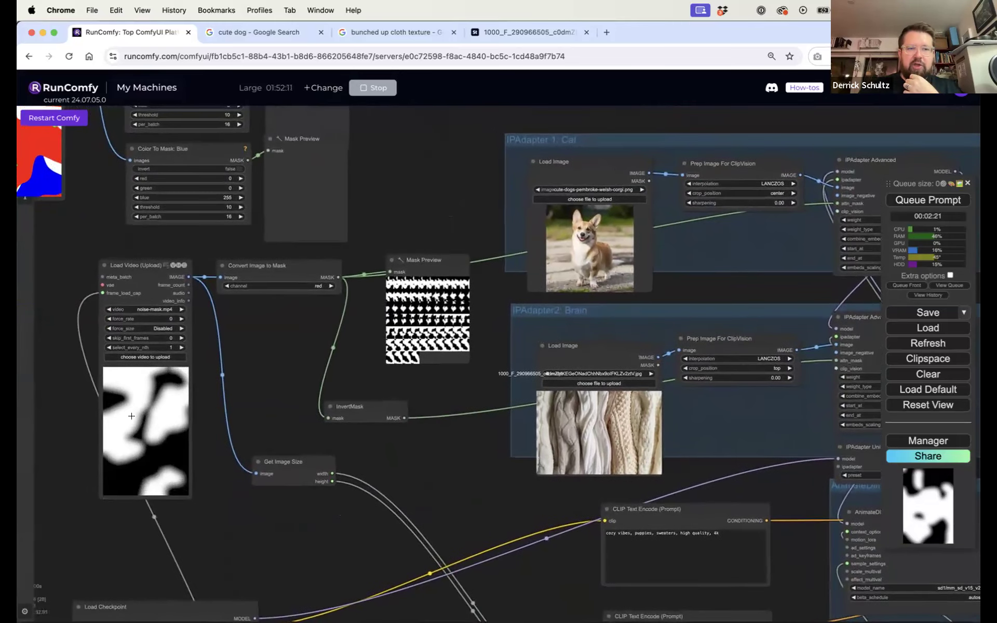
left_click_drag(462, 225, 143, 210)
left_click_drag(826, 278, 433, 260)
left_click_drag(699, 322, 424, 184)
left_click_drag(646, 291, 684, 198)
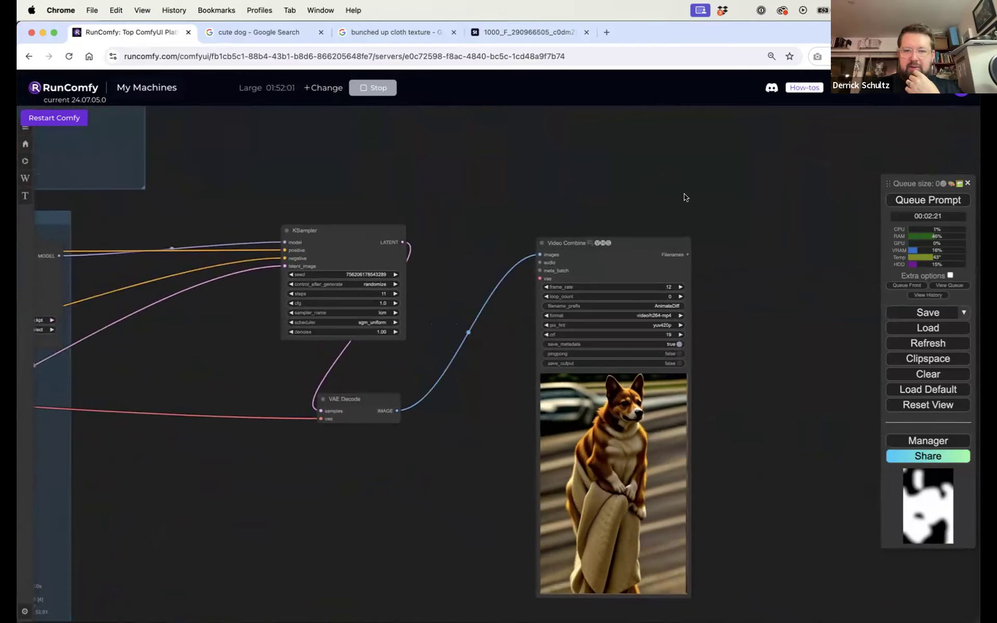
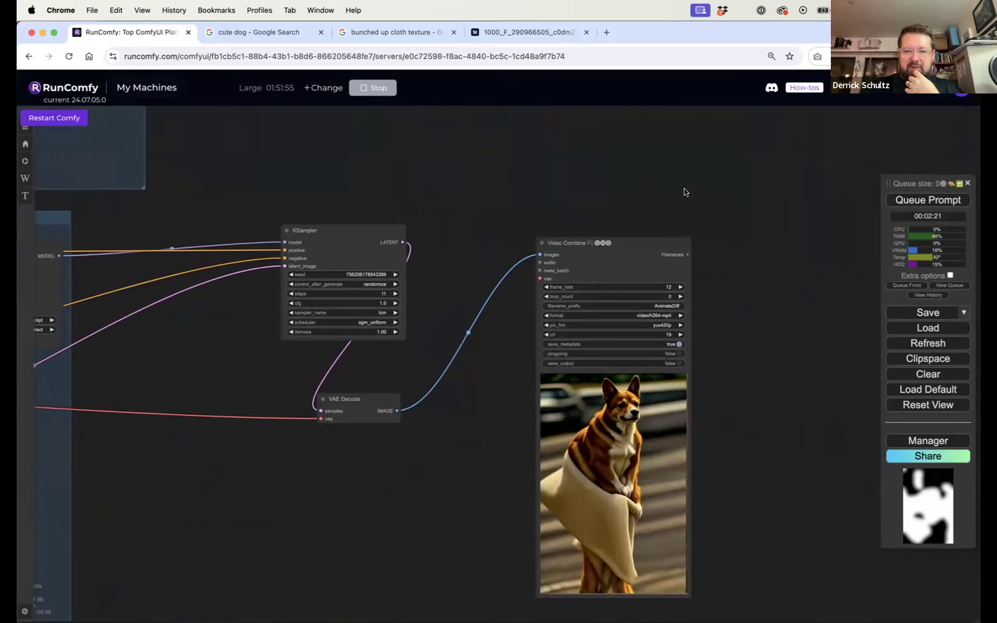
left_click_drag(537, 197, 744, 225)
left_click_drag(583, 232, 857, 307)
left_click_drag(719, 271, 912, 359)
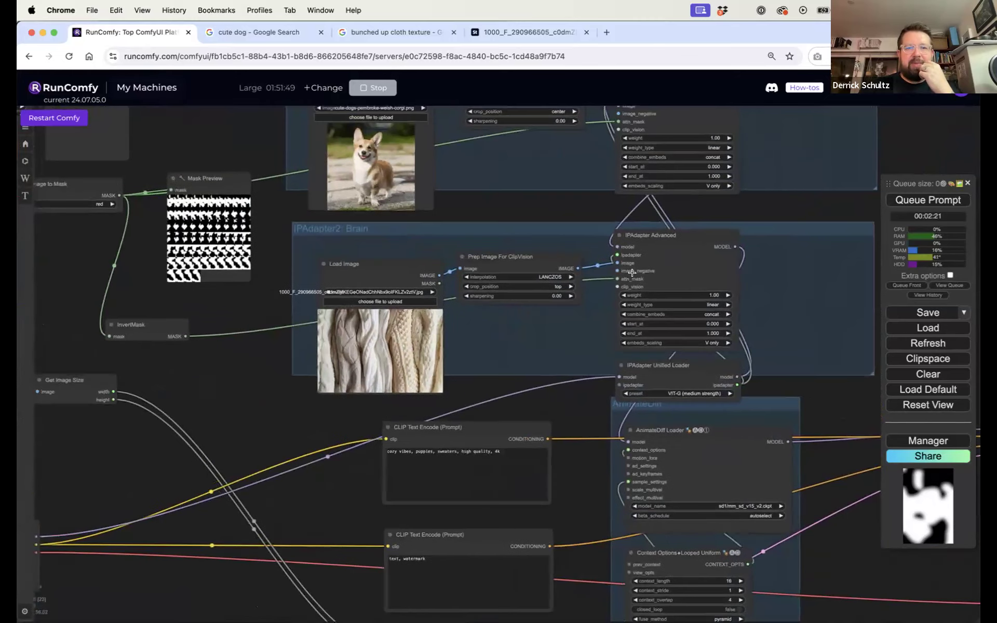
left_click_drag(523, 210, 590, 240)
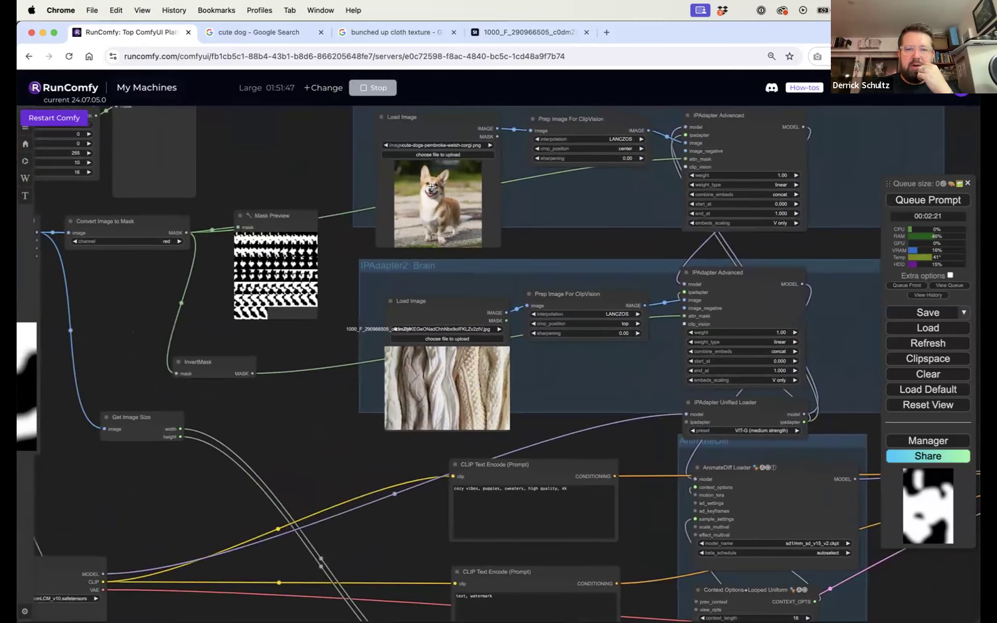
Search Google Images for "corgi face" in a new browser tab
left_click(605, 32)
type("r")
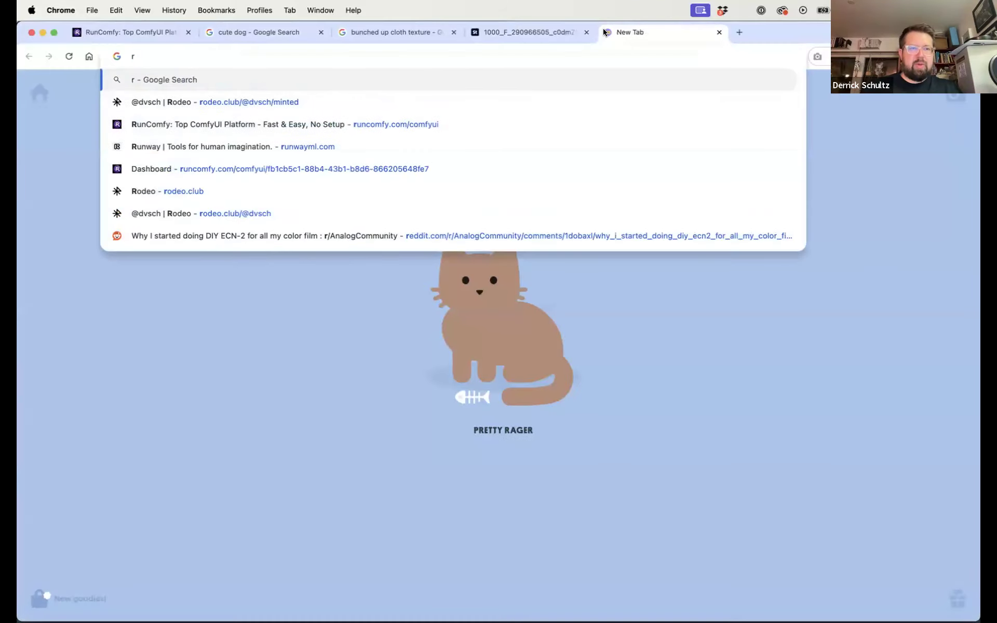
key("BackSpace")
type("corgi")
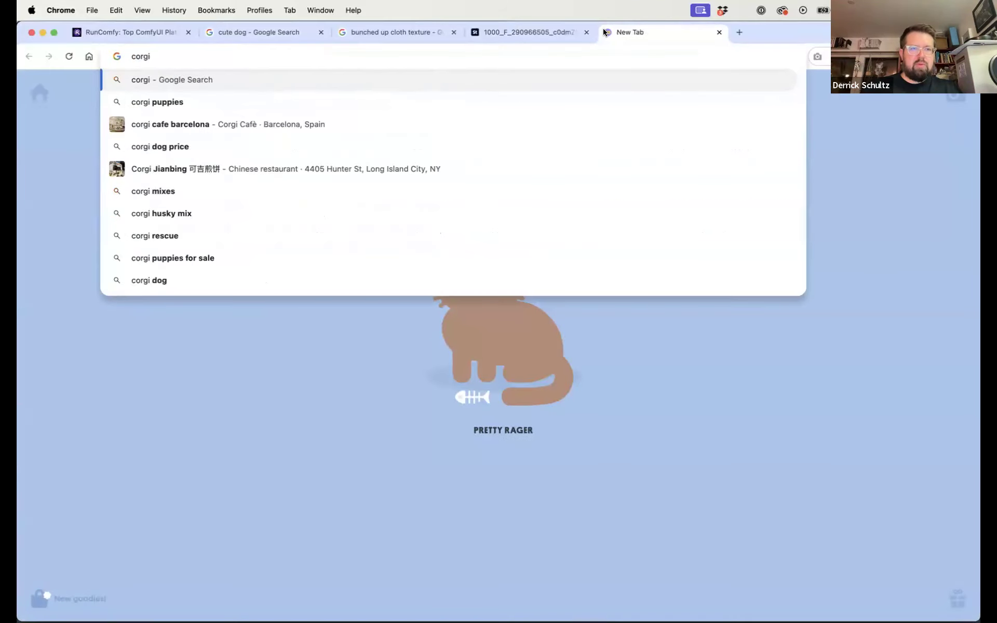
key("Return")
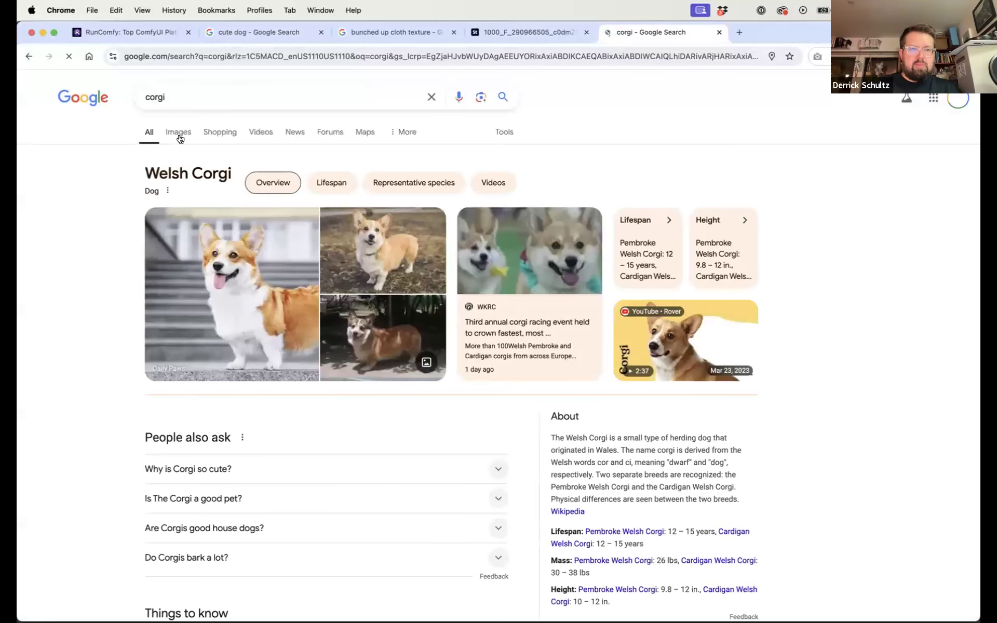
left_click(179, 136)
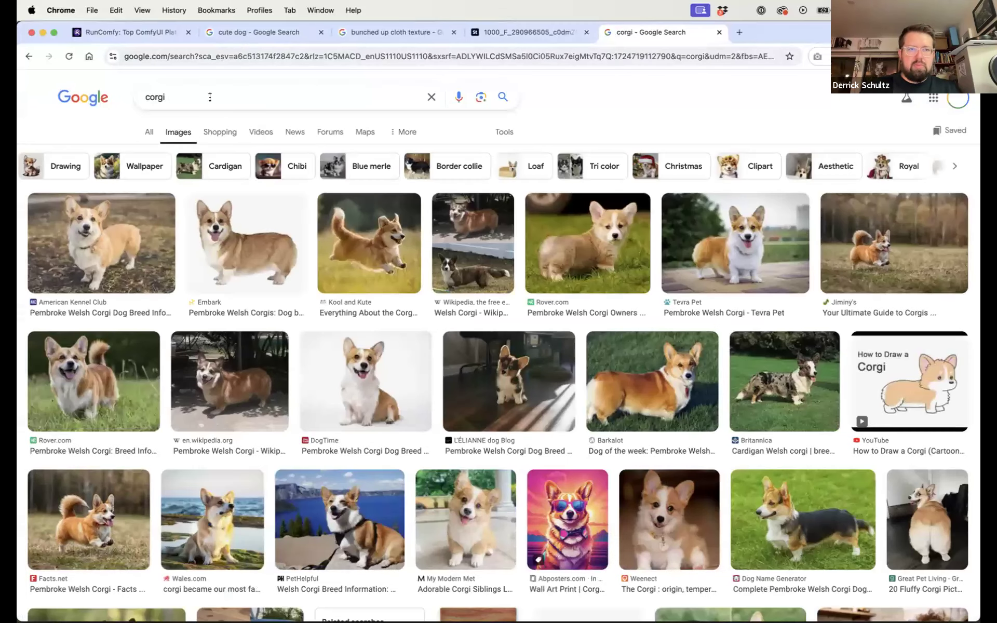
left_click(210, 97)
type("face")
key("Return")
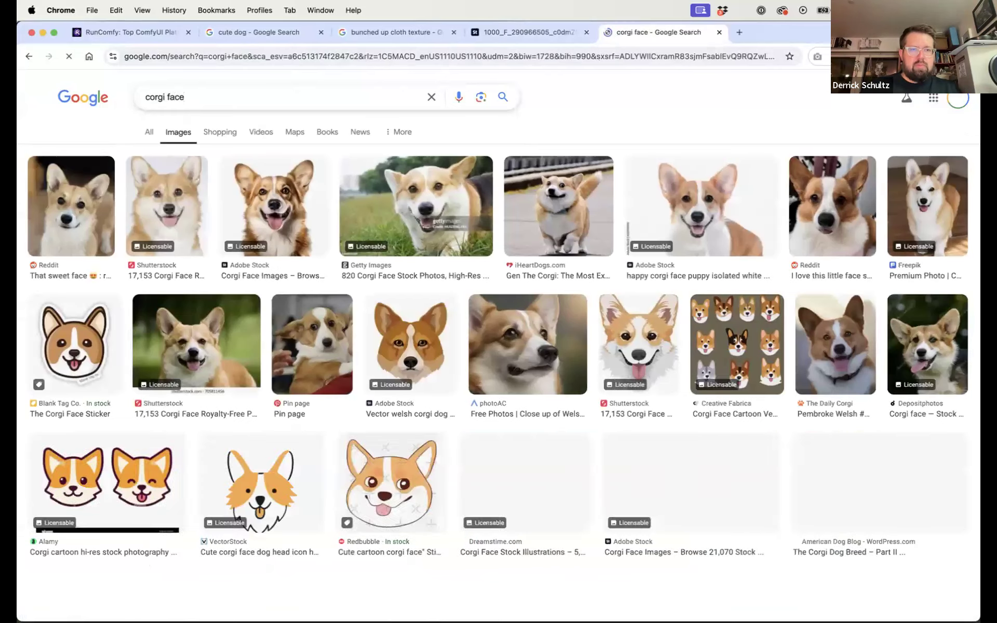
Open the Adobe Stock corgi portrait on a white background as a full image and save it to the Desktop
left_click(271, 180)
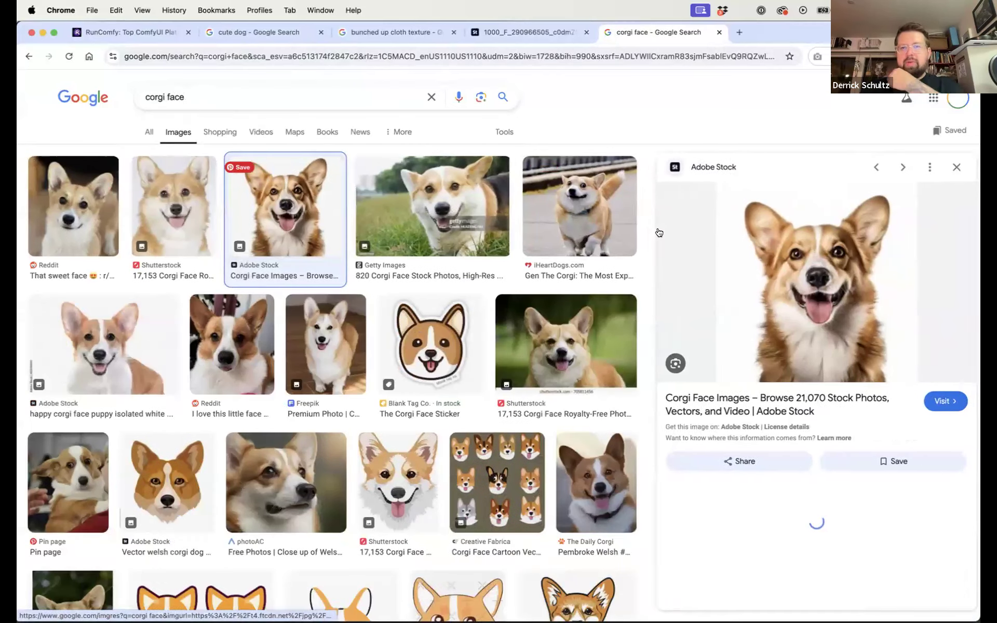
right_click(840, 290)
left_click(815, 391)
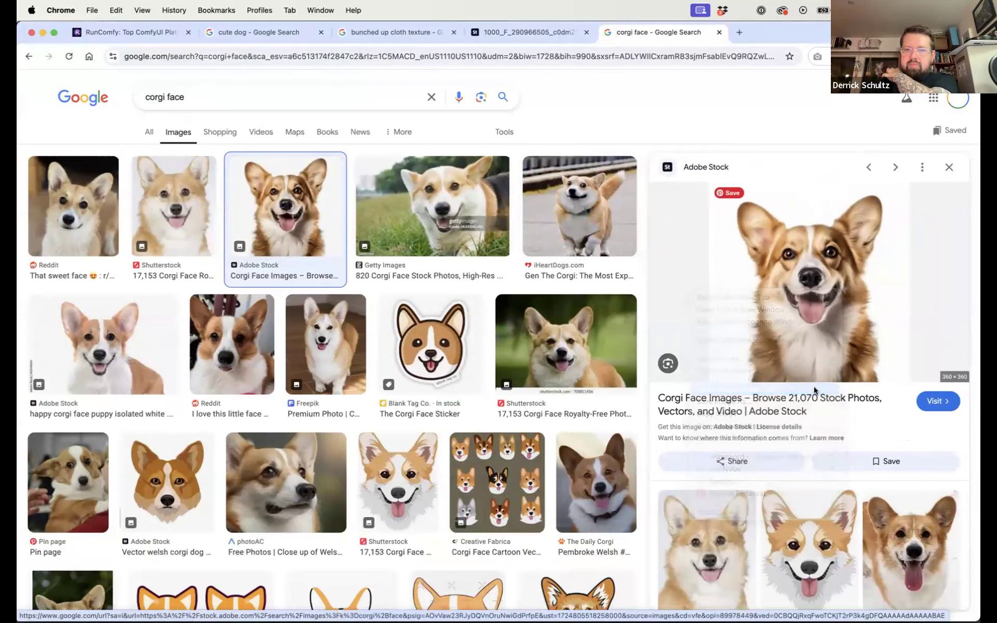
right_click(571, 250)
left_click(584, 268)
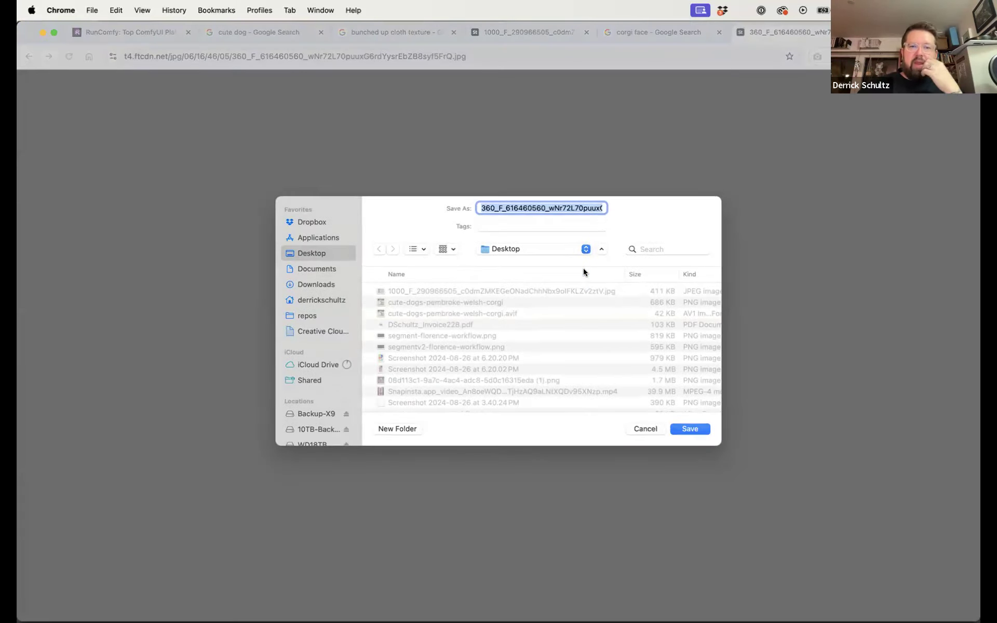
key("Return")
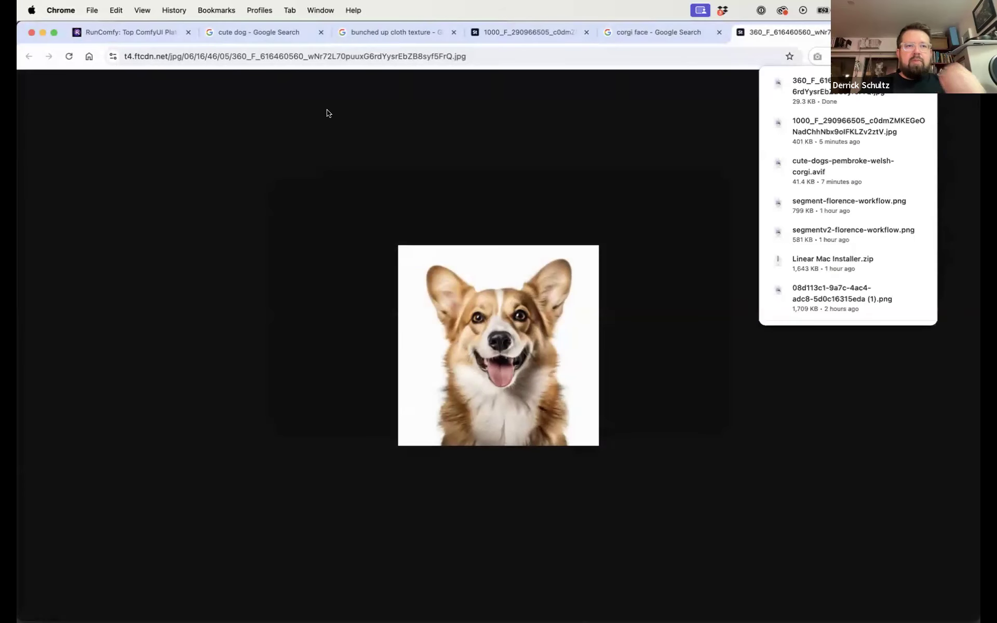
Return to the ComfyUI workflow and load the saved 360_F_616460560 corgi JPG into the IPAdapter 1: Cat group's Load Image node
left_click(147, 35)
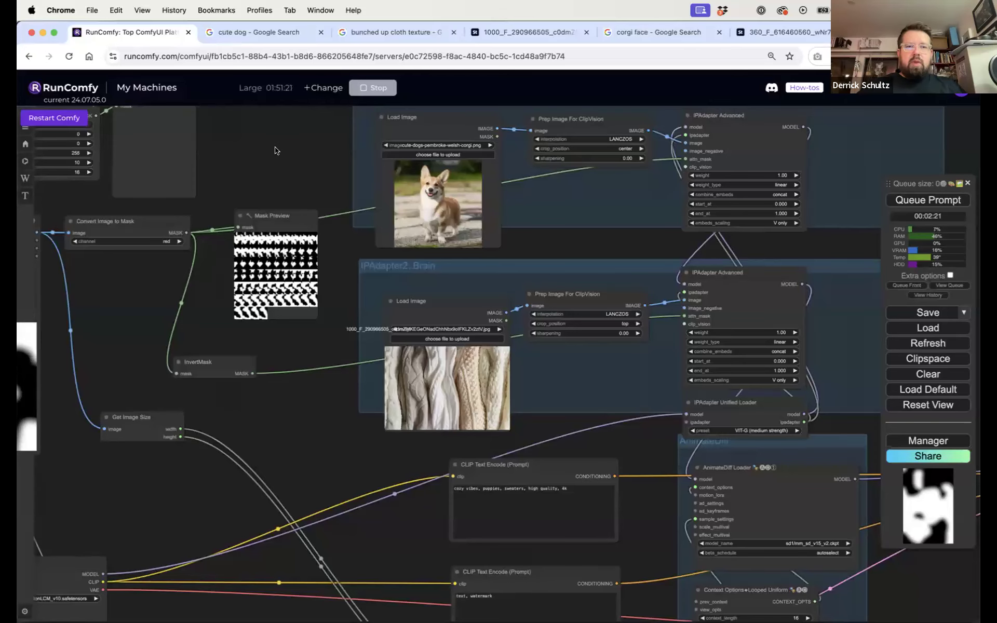
left_click_drag(366, 152, 315, 193)
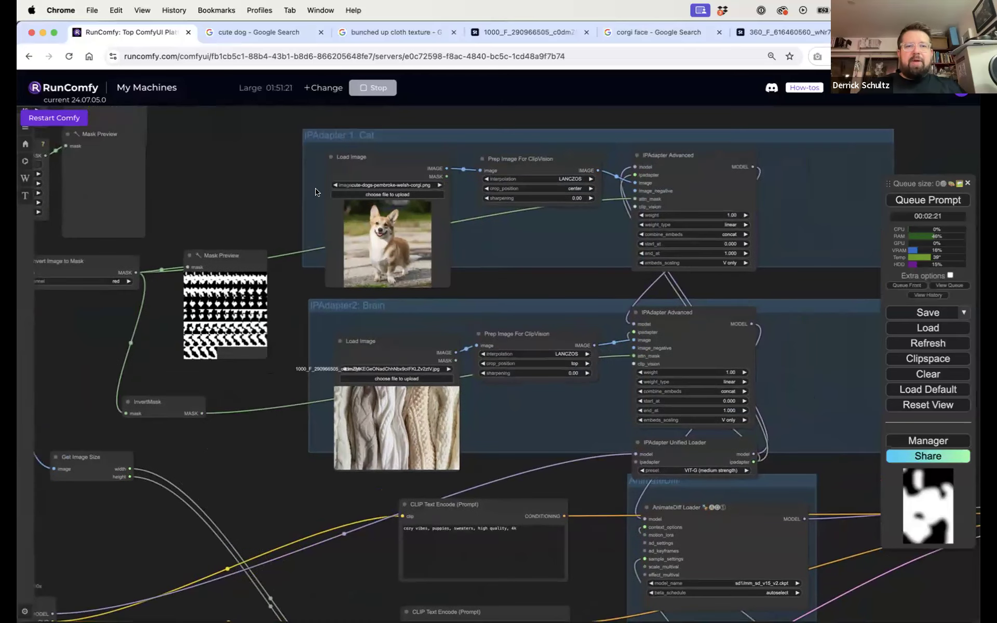
left_click(380, 193)
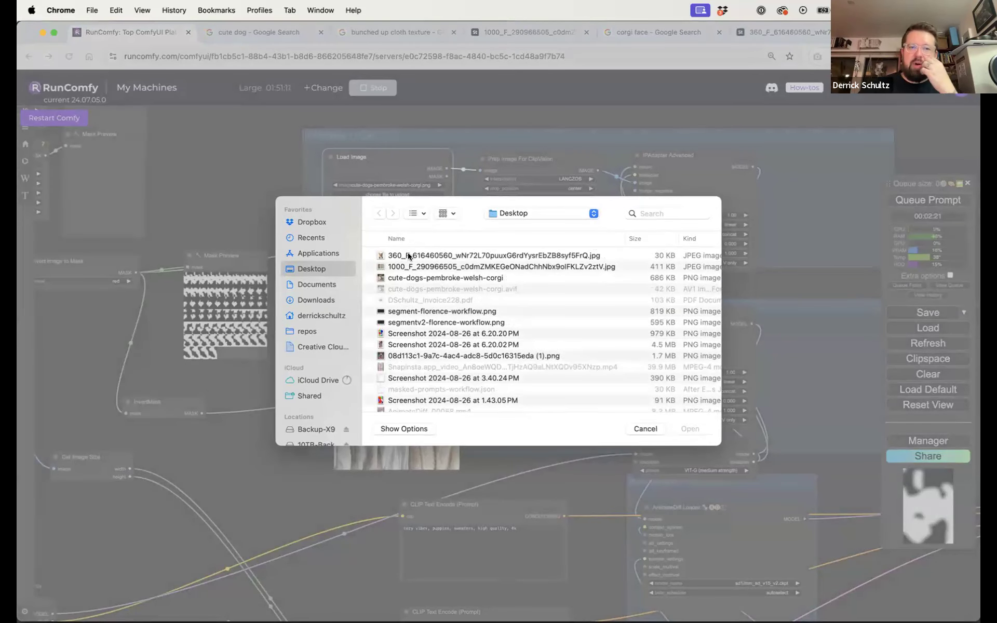
left_click(408, 255)
left_click(690, 427)
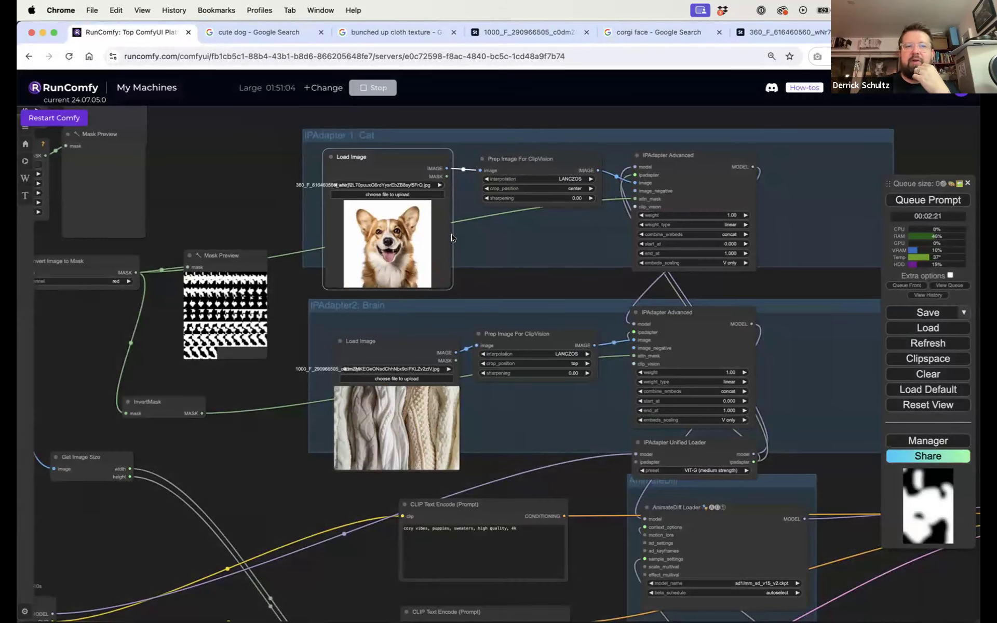
Queue the workflow to generate a new video with the replaced corgi reference
left_click_drag(806, 293, 535, 273)
left_click_drag(796, 325, 580, 170)
left_click_drag(708, 211, 451, 130)
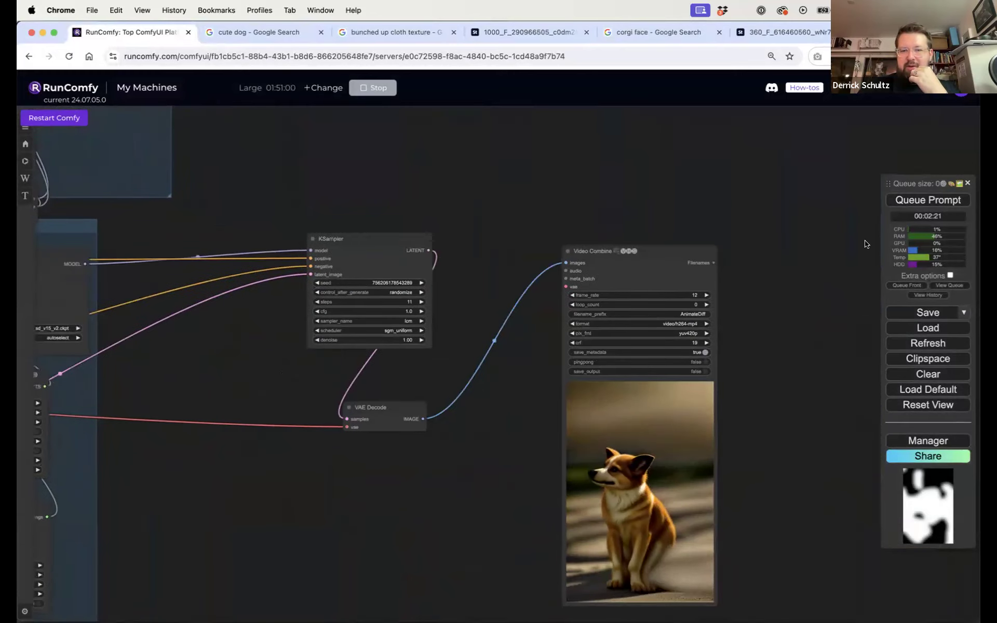
left_click(929, 201)
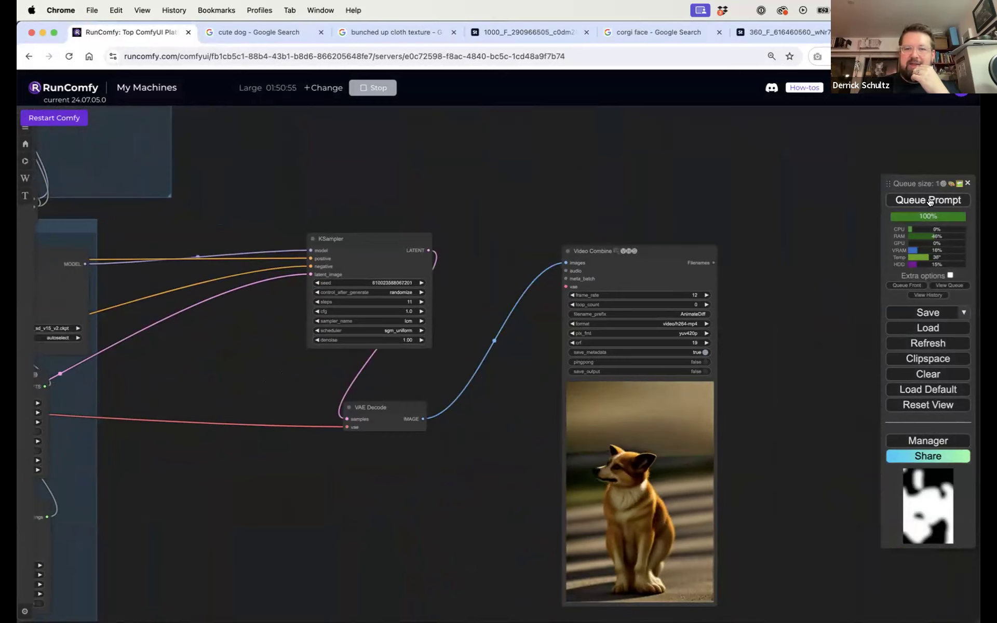
Review the mask previews, the ungrouped IPAdapter nodes and the links between the IPAdapter groups and the AnimateDiff Loader
mouse_move(444, 195)
left_mouse_down()
mouse_move(733, 265)
mouse_move(774, 291)
left_mouse_up()
left_click_drag(459, 247, 746, 353)
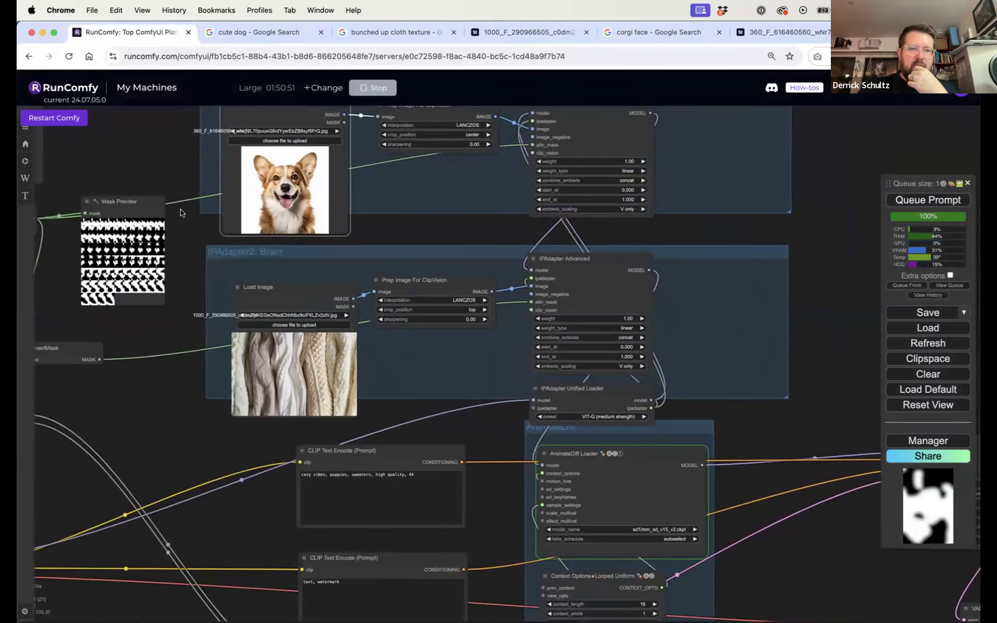
left_click_drag(188, 235, 408, 562)
left_click_drag(360, 440, 335, 439)
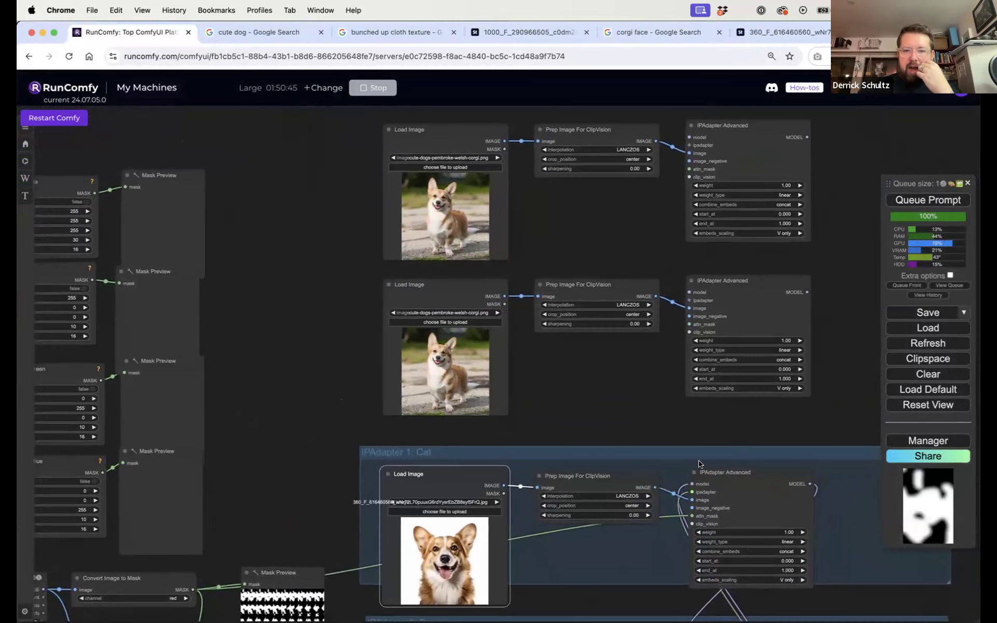
left_click_drag(708, 440, 677, 419)
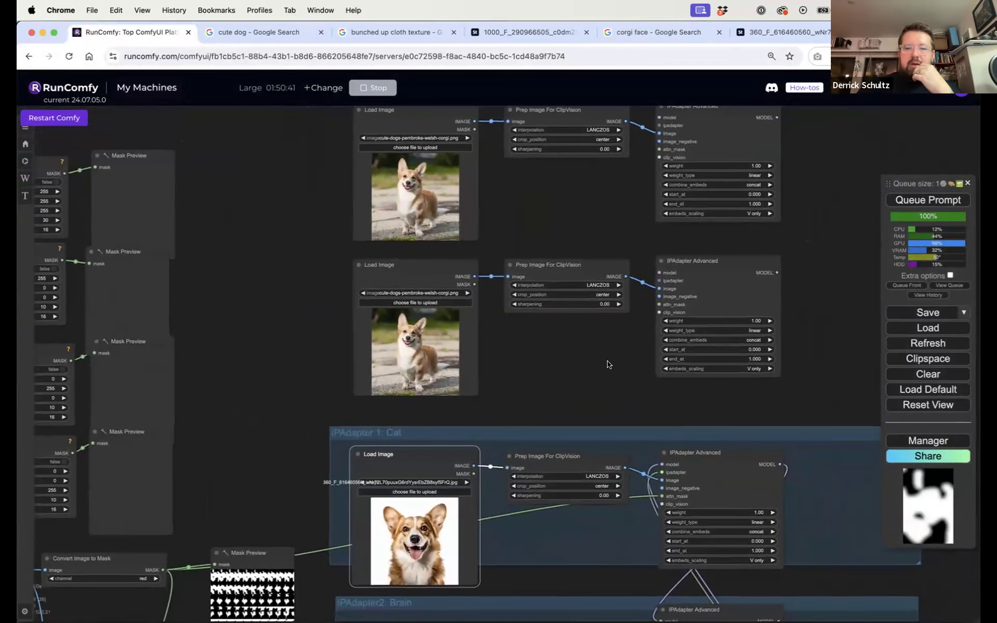
left_click_drag(609, 364, 639, 243)
left_click_drag(336, 511, 412, 228)
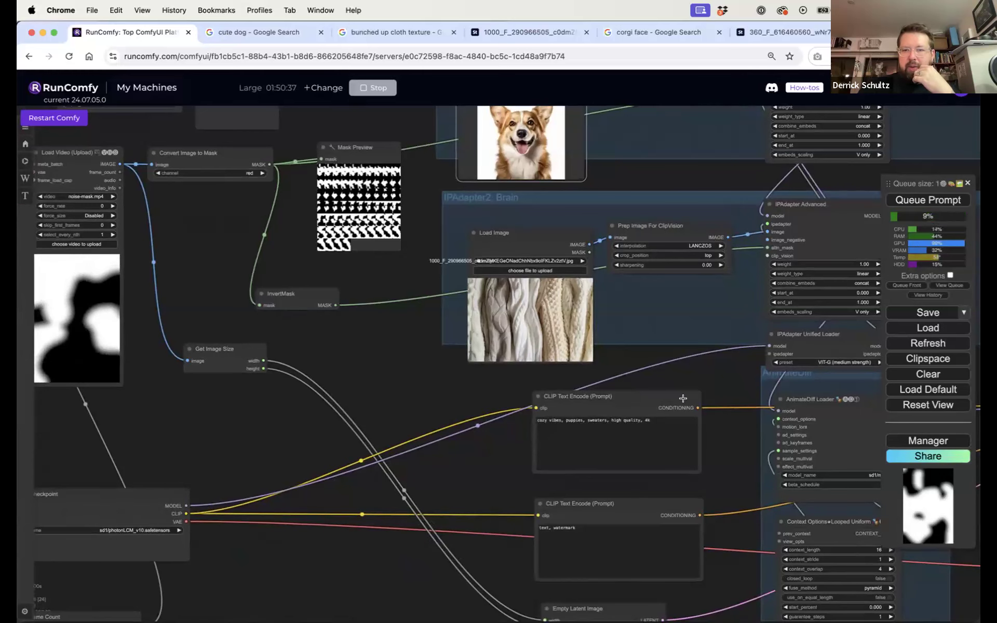
left_click_drag(728, 370, 534, 380)
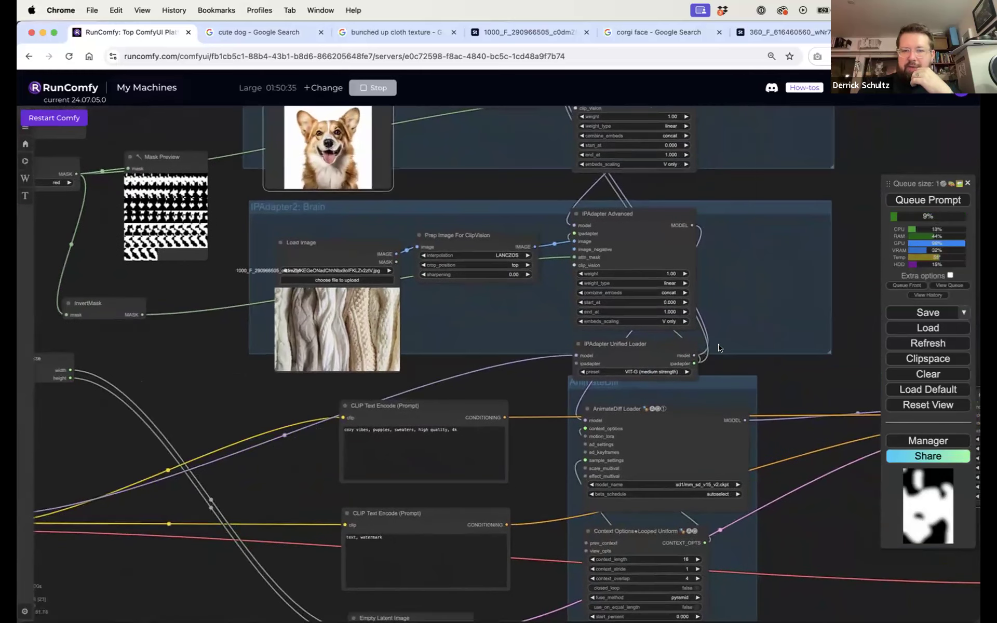
left_click_drag(702, 193, 698, 239)
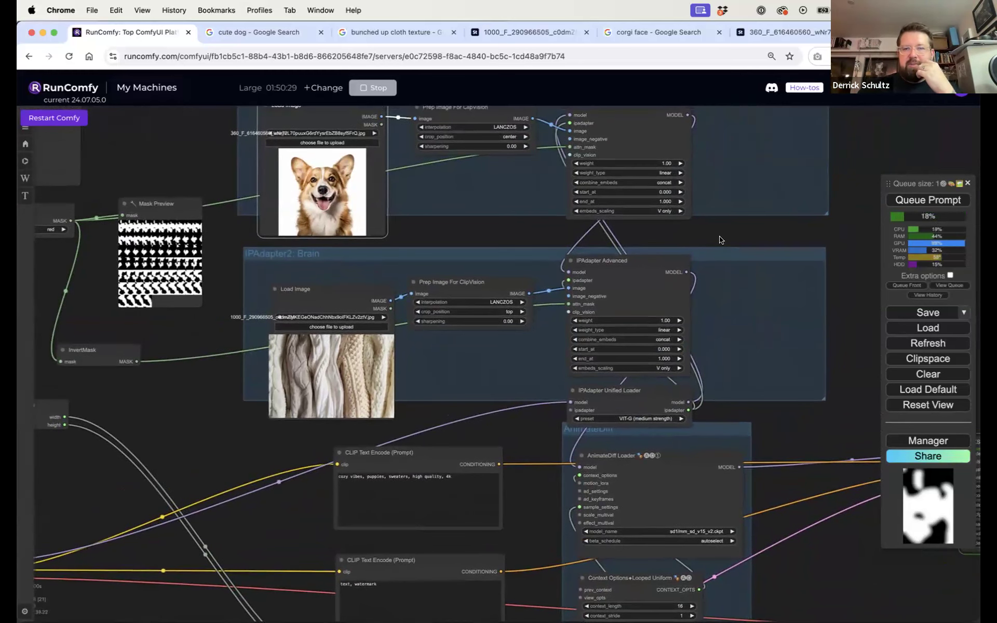
Chain the model link from the IPAdapter 1: Cat node through the lower and upper ungrouped IPAdapter Advanced nodes
left_click_drag(719, 240, 704, 393)
left_click_drag(716, 180, 711, 302)
left_click_drag(667, 387, 666, 249)
left_click_drag(543, 197, 546, 197)
left_click_drag(753, 210, 724, 332)
left_click_drag(524, 168, 537, 163)
Connect the topmost IPAdapter Advanced node's MODEL output to the AnimateDiff Loader's model input
left_click_drag(637, 162, 657, 192)
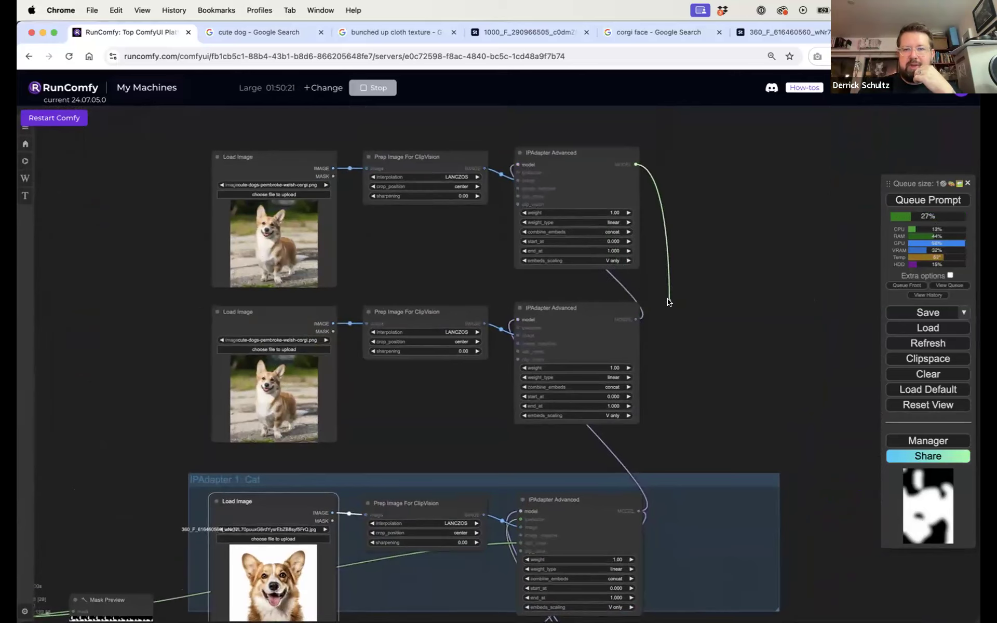
scroll(668, 301, "down", 8)
left_click_drag(668, 302, 609, 538)
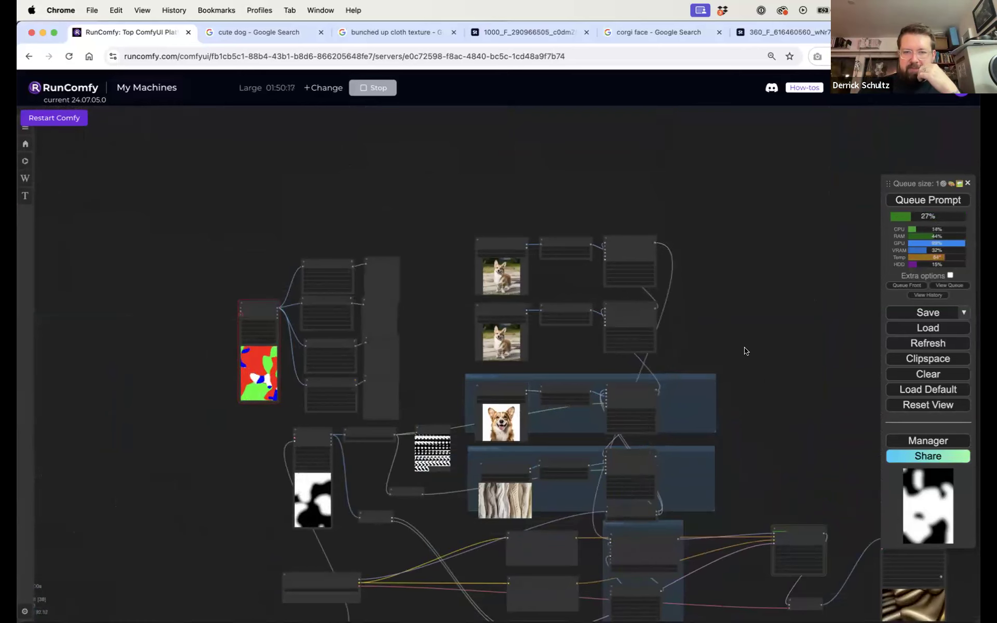
Add a Reroute node beside the ungrouped IPAdapter nodes and feed it from the IPAdapter Unified Loader's model output
scroll(708, 329, "up", 5)
left_click_drag(776, 242, 751, 118)
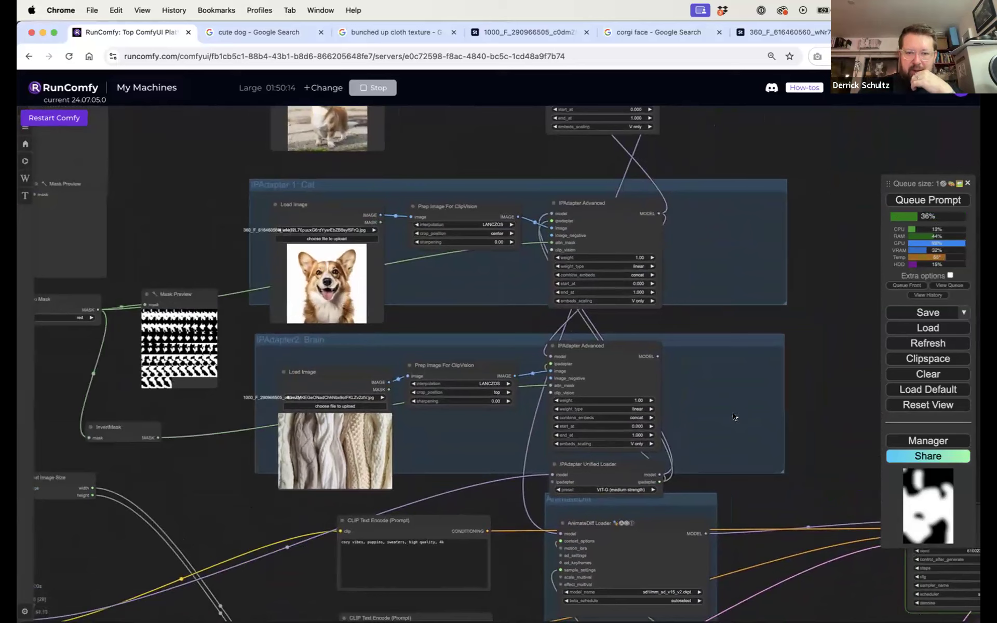
left_click_drag(658, 473, 623, 463)
left_click(614, 464)
right_click(803, 430)
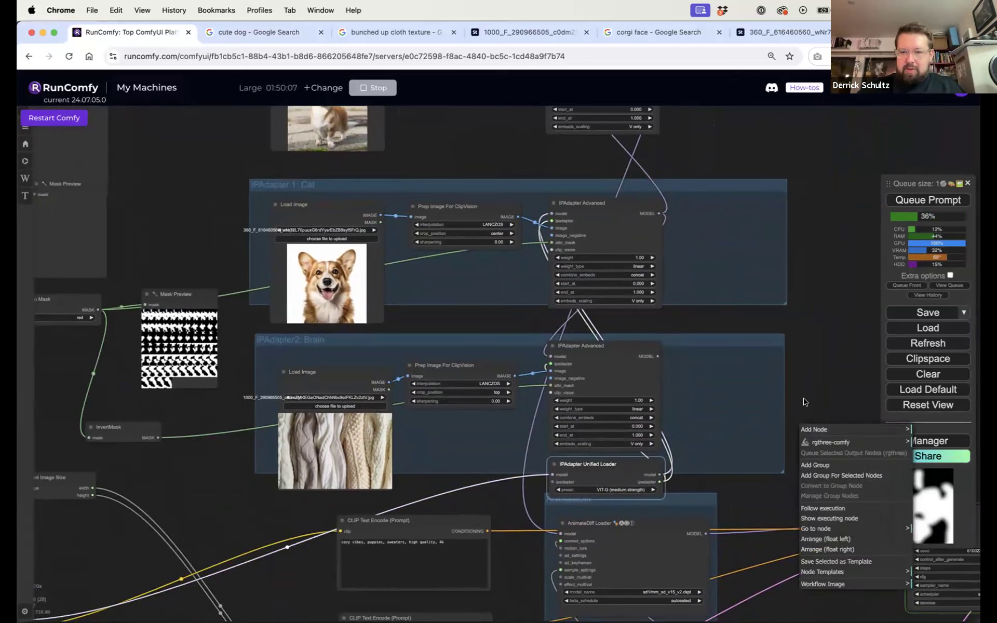
double_click(804, 401)
type("reroute")
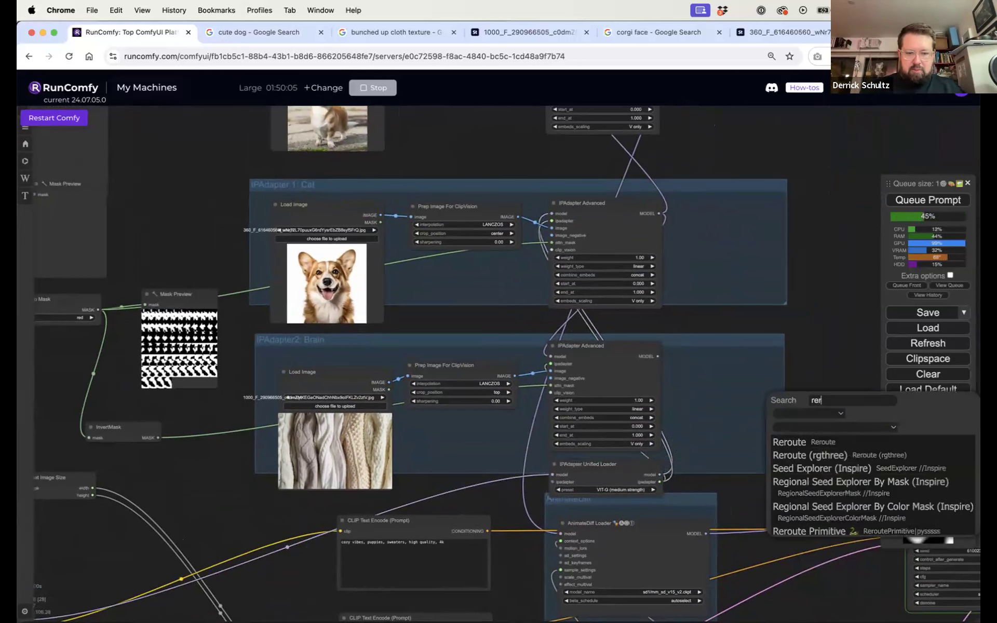
left_click(798, 440)
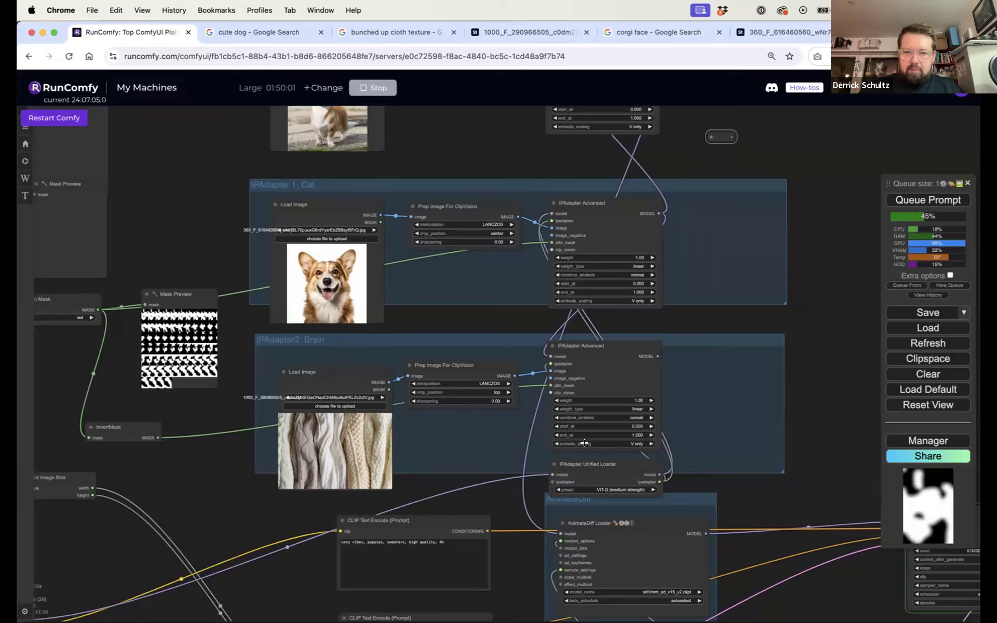
left_click_drag(659, 474, 658, 473)
left_click_drag(702, 182, 712, 137)
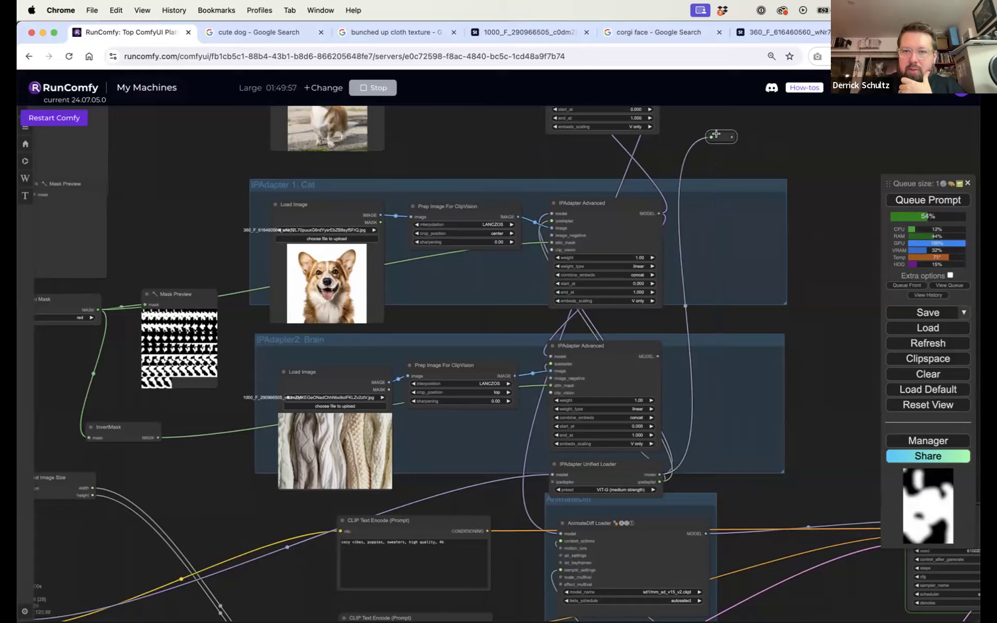
Connect the Reroute node's output to the model inputs of both ungrouped IPAdapter Advanced nodes
left_click_drag(760, 188, 765, 364)
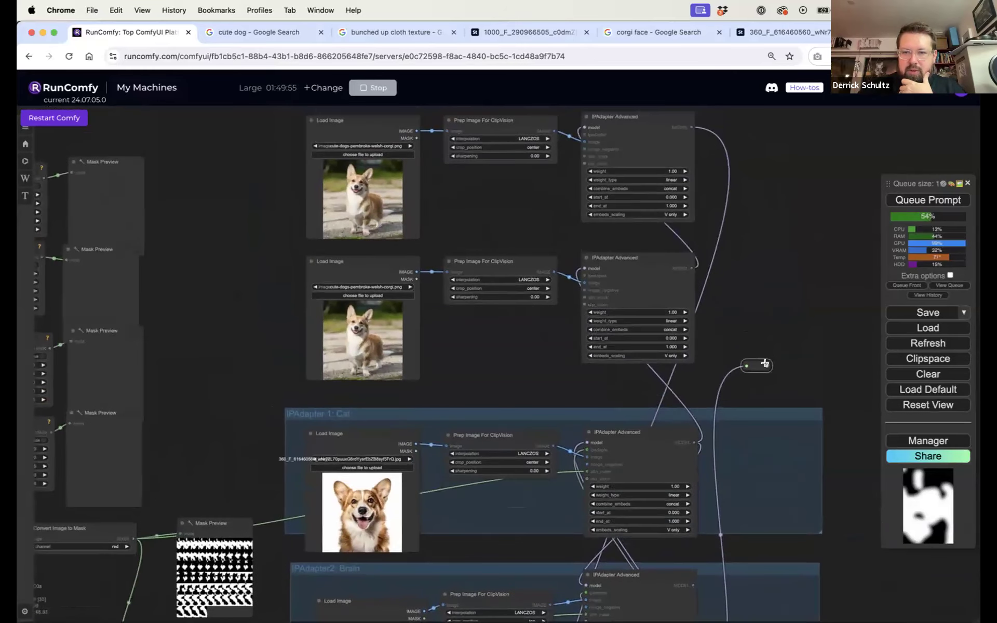
left_click_drag(586, 269, 586, 270)
left_click_drag(766, 360, 660, 205)
left_click_drag(588, 132, 584, 126)
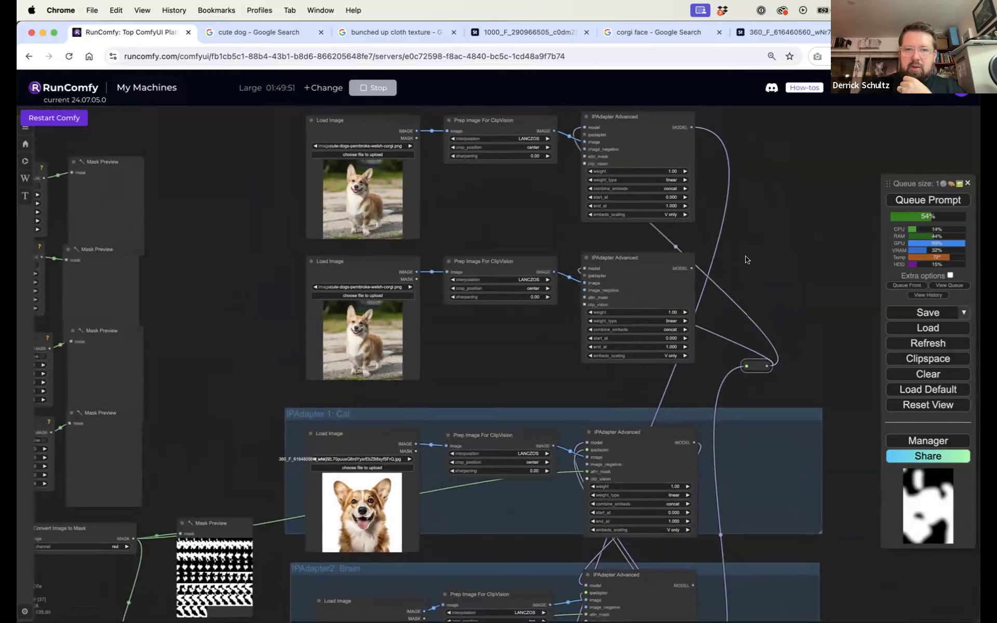
Add a second Reroute node below the first and feed it from the IPAdapter Unified Loader's ipadapter output
scroll(750, 205, "down", 5)
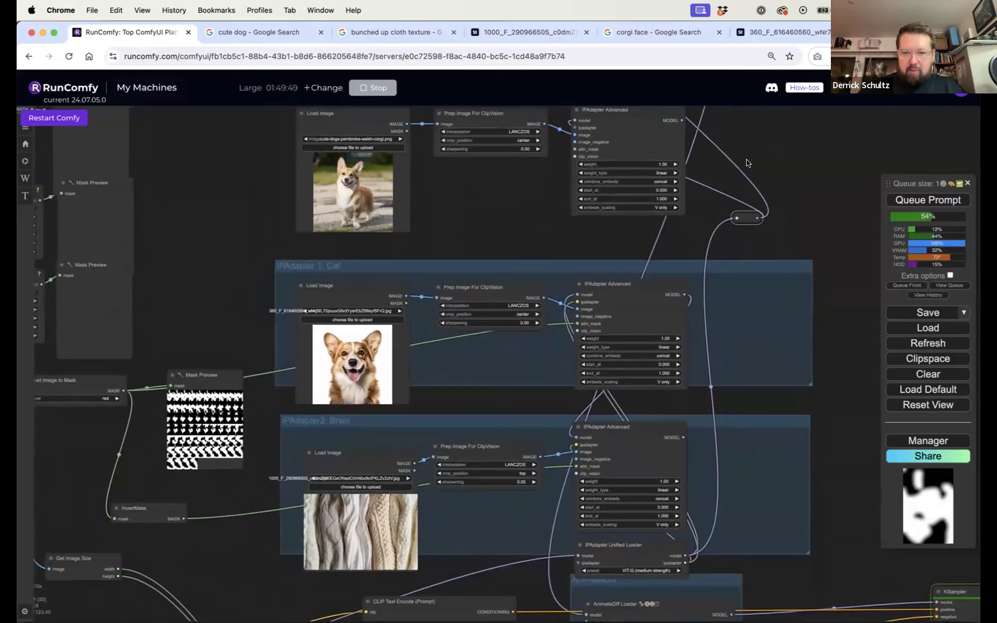
double_click(763, 233)
type("rer")
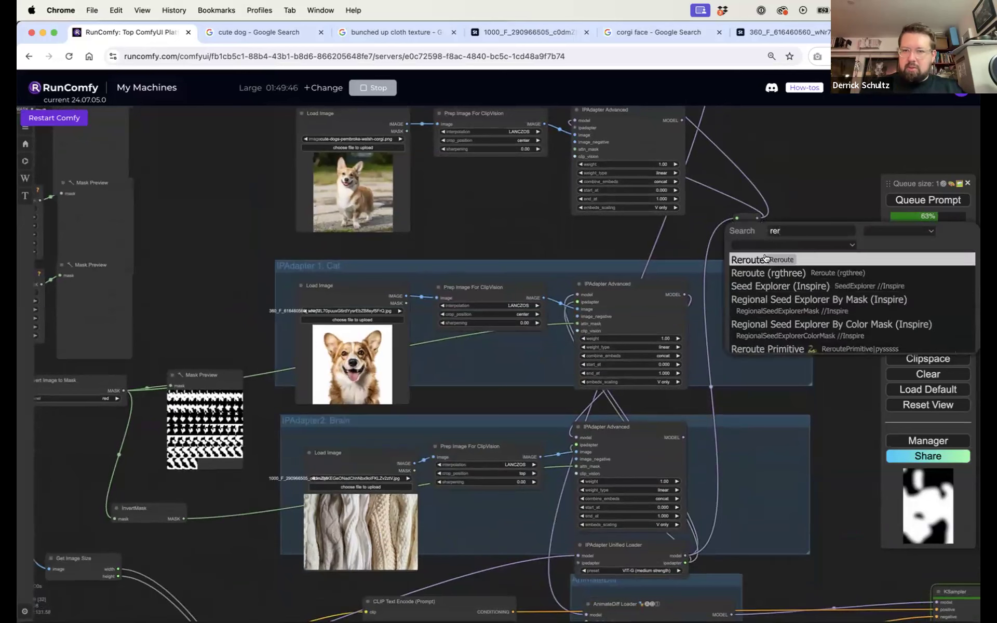
key("Return")
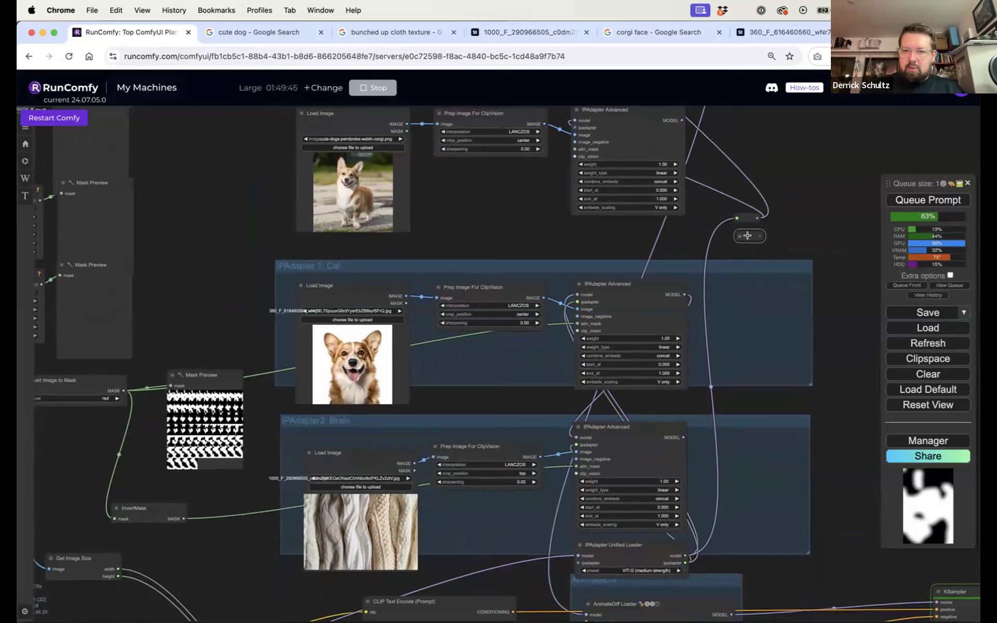
left_click_drag(684, 562, 735, 238)
Connect the second Reroute node's output to the ipadapter inputs of both ungrouped IPAdapter Advanced nodes
scroll(807, 378, "up", 3)
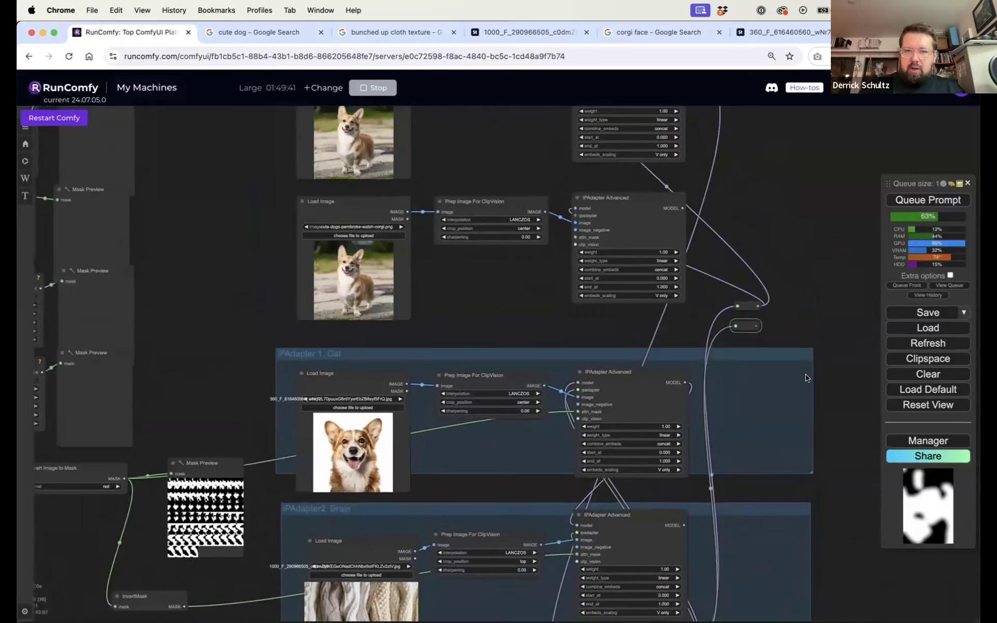
scroll(806, 378, "up", 3)
left_click_drag(762, 382, 762, 381)
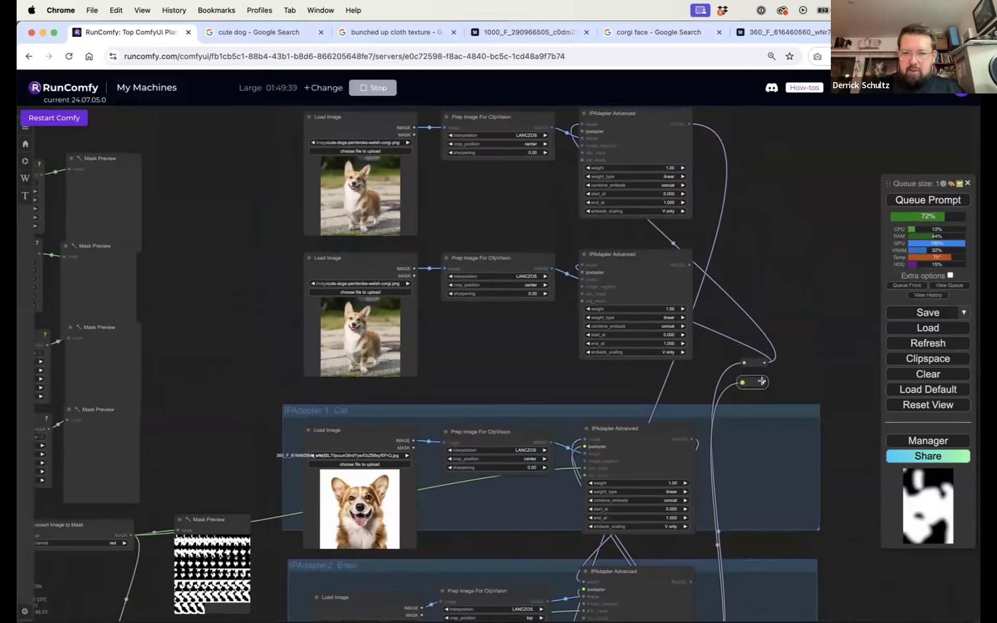
left_click_drag(581, 271, 581, 270)
left_click_drag(762, 381, 582, 124)
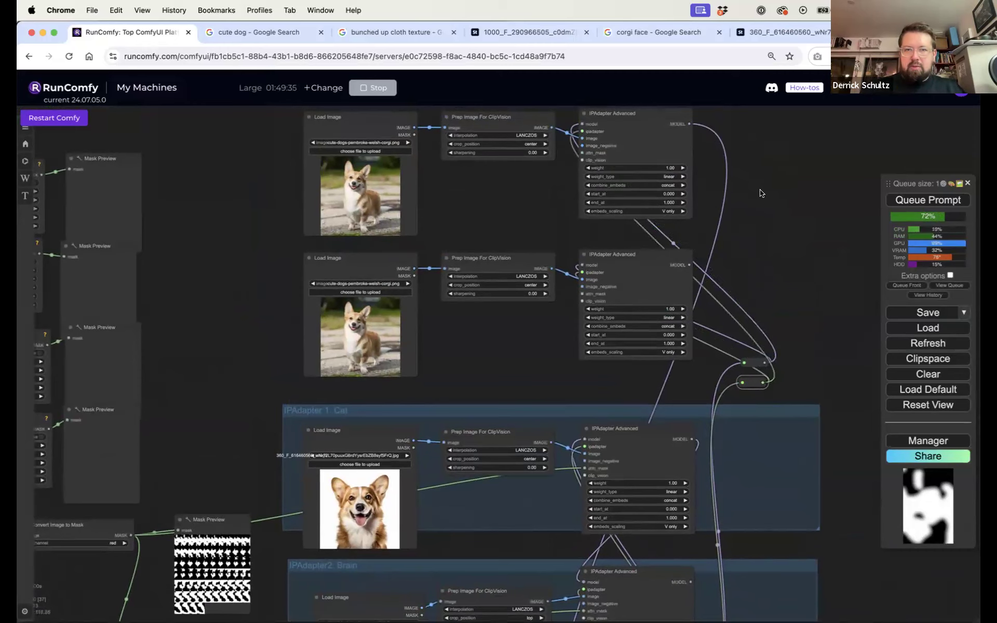
Connect the White mask to the topmost IPAdapter Advanced node's attn_mask and the Red mask to the lower ungrouped node's attn_mask
left_click_drag(772, 249, 827, 254)
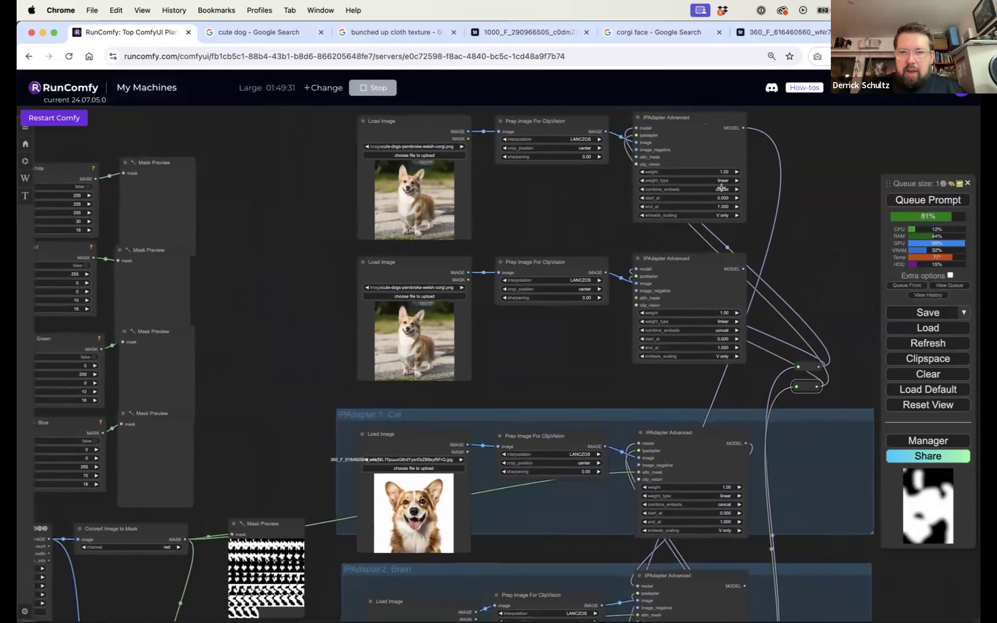
scroll(602, 205, "up", 1)
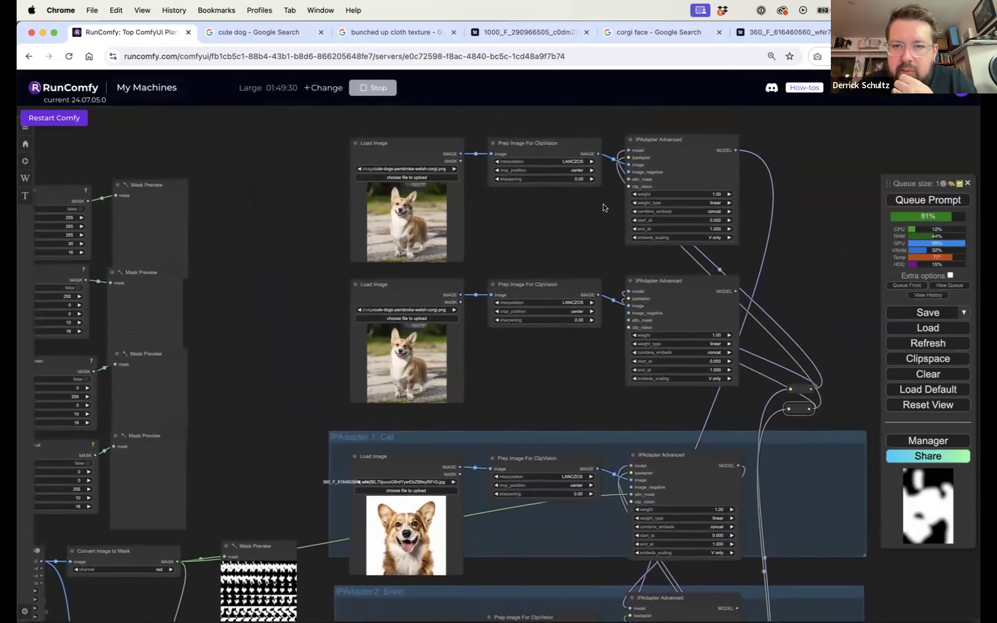
scroll(608, 216, "down", 3)
left_click_drag(586, 331, 586, 413)
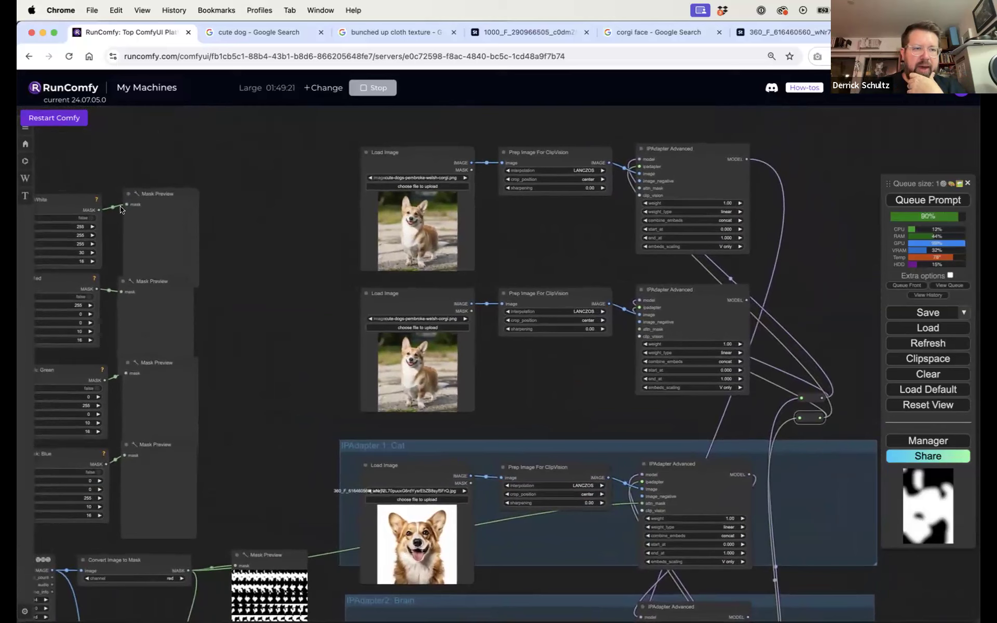
left_click_drag(98, 208, 639, 188)
left_click_drag(96, 286, 640, 329)
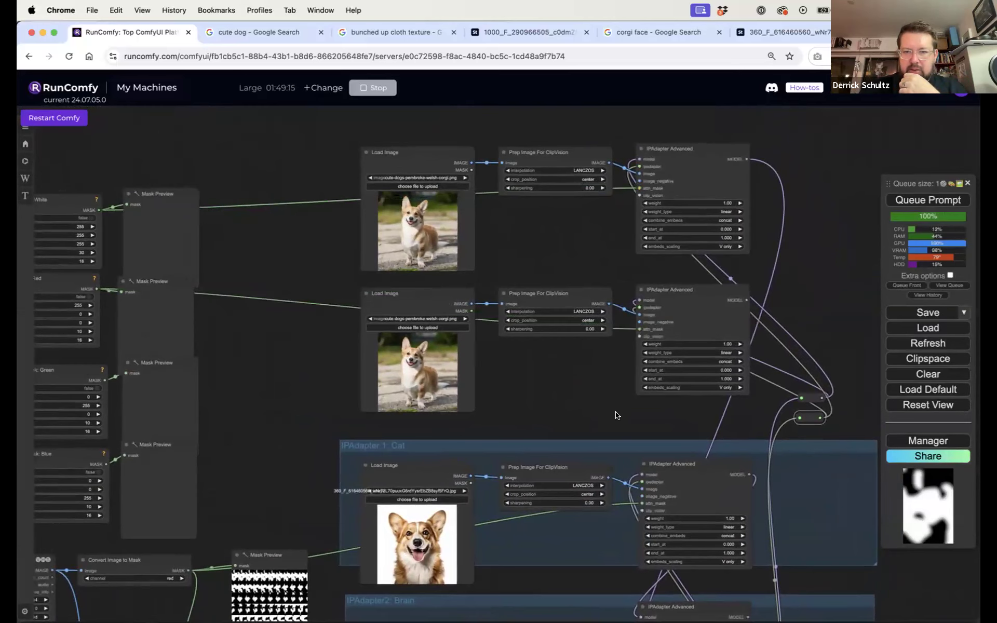
Connect the Green mask to the IPAdapter 1: Cat node's attn_mask and the Blue mask to the IPAdapter2: Brain node's attn_mask
scroll(390, 276, "down", 5)
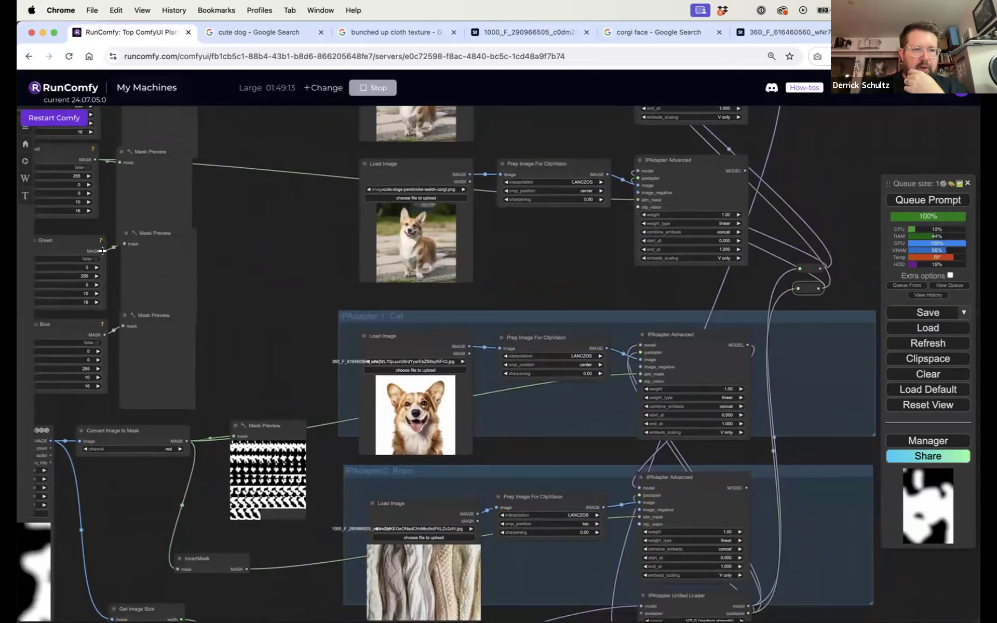
left_click_drag(103, 251, 640, 373)
left_click_drag(336, 284, 357, 234)
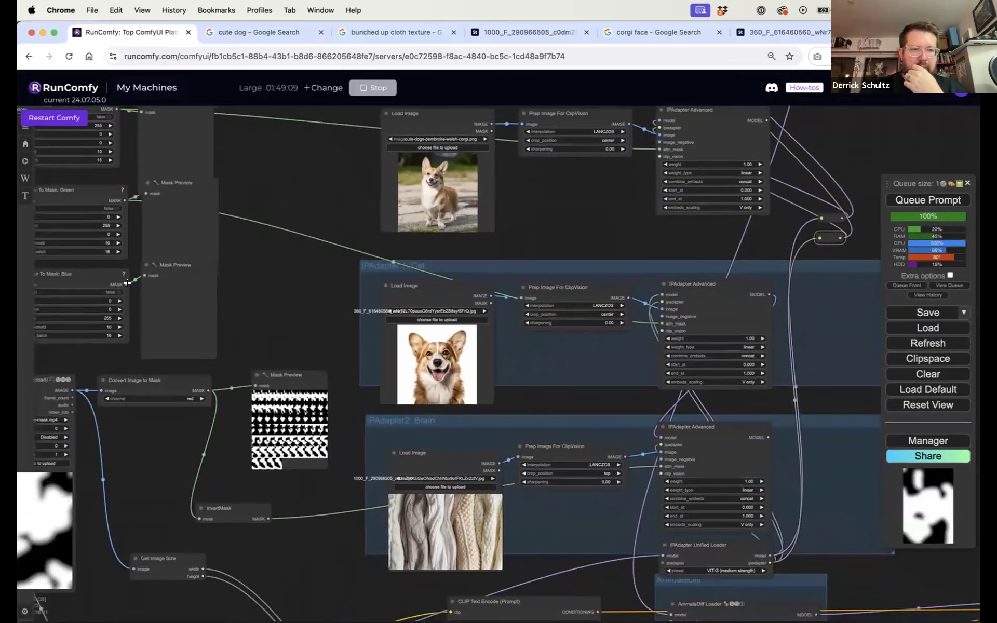
left_click_drag(126, 285, 661, 466)
Delete the old black-and-white mask nodes: Mask Preview, Convert Image to Mask, the noise-mask.mp4 Load Video and InvertMask
left_click(287, 375)
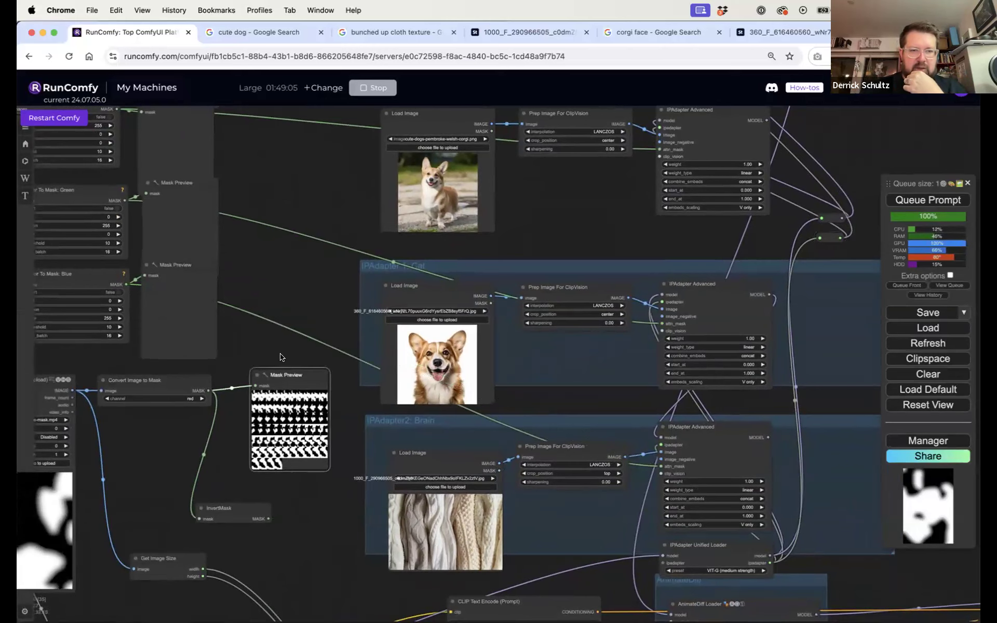
key("Delete")
left_click(188, 385)
key("Delete")
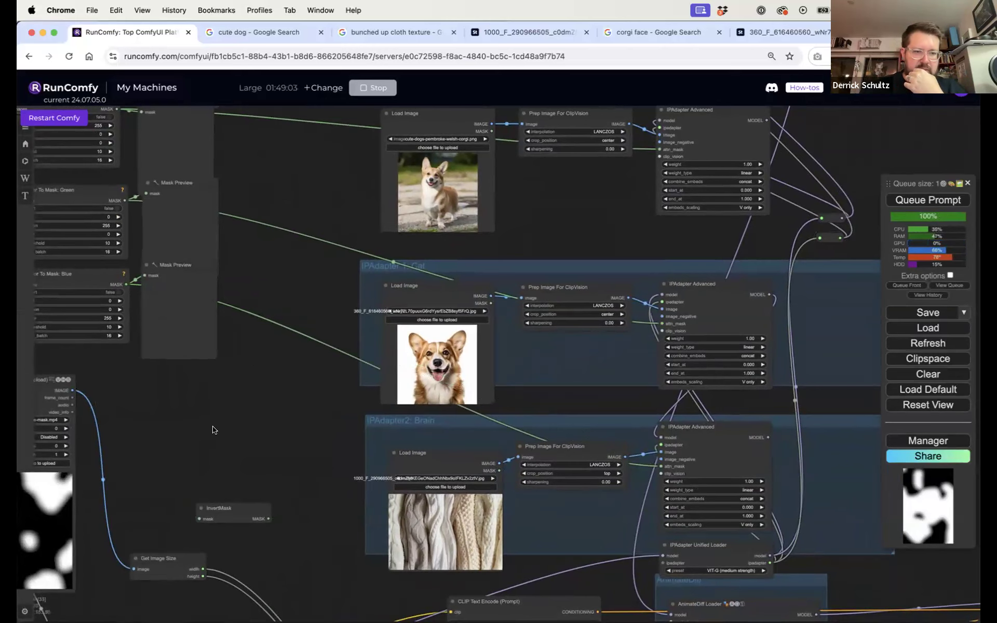
left_click_drag(214, 429, 323, 385)
left_click(177, 338)
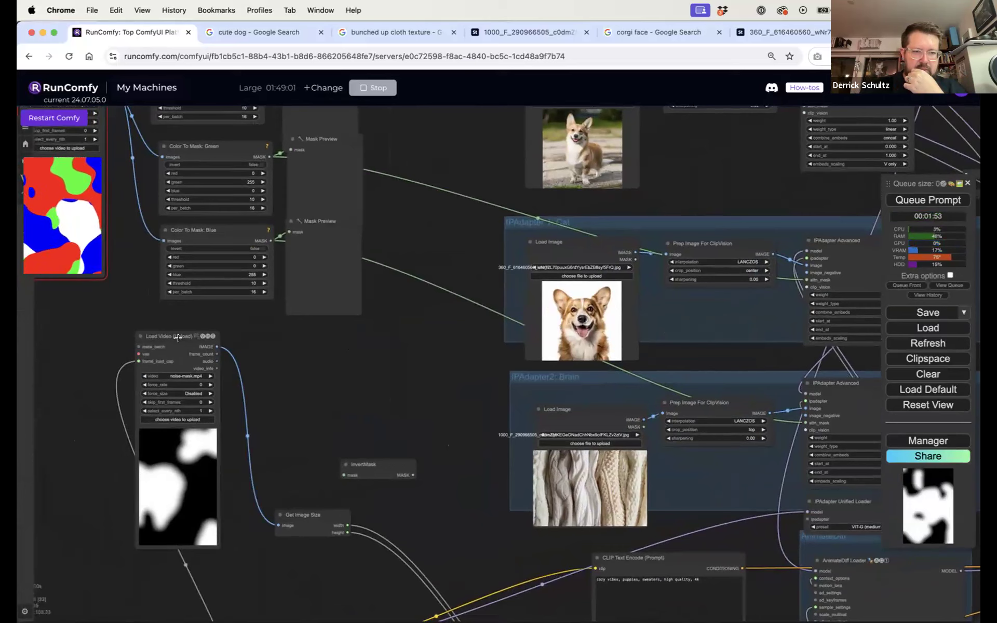
key("Delete")
left_click(364, 465)
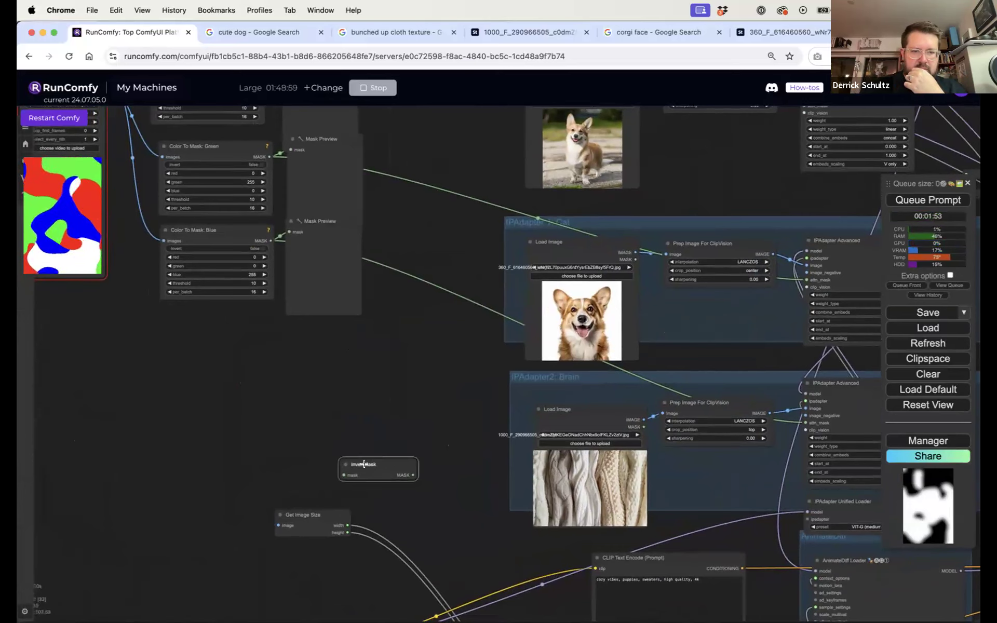
key("Delete")
Connect the noise-mask-colors.mp4 node's IMAGE output to Get Image Size and the Frame Count output to its frame_load_cap
left_click_drag(355, 443, 422, 459)
scroll(436, 491, "down", 3)
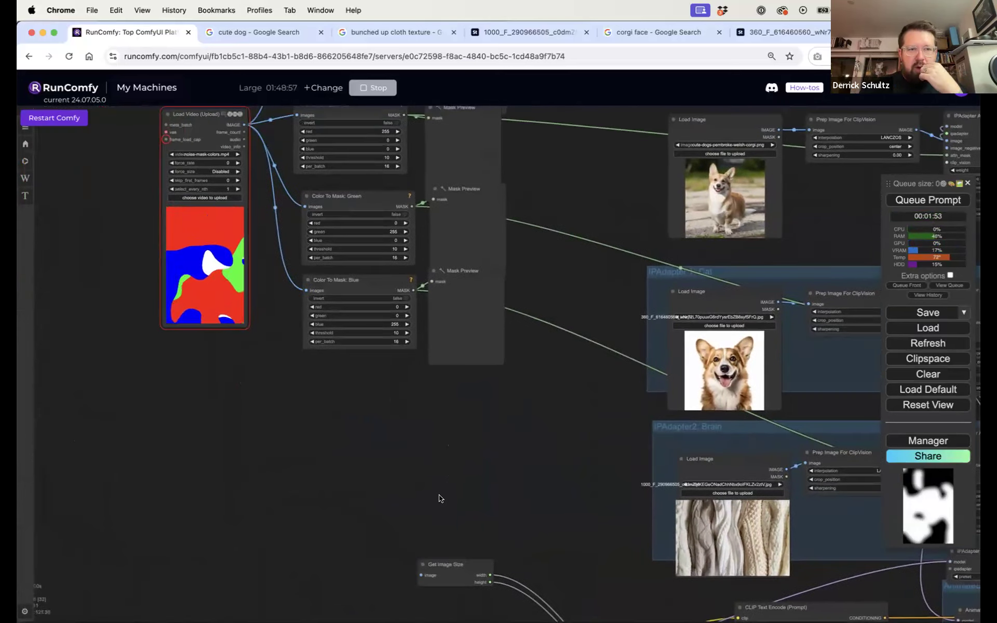
scroll(439, 497, "down", 2)
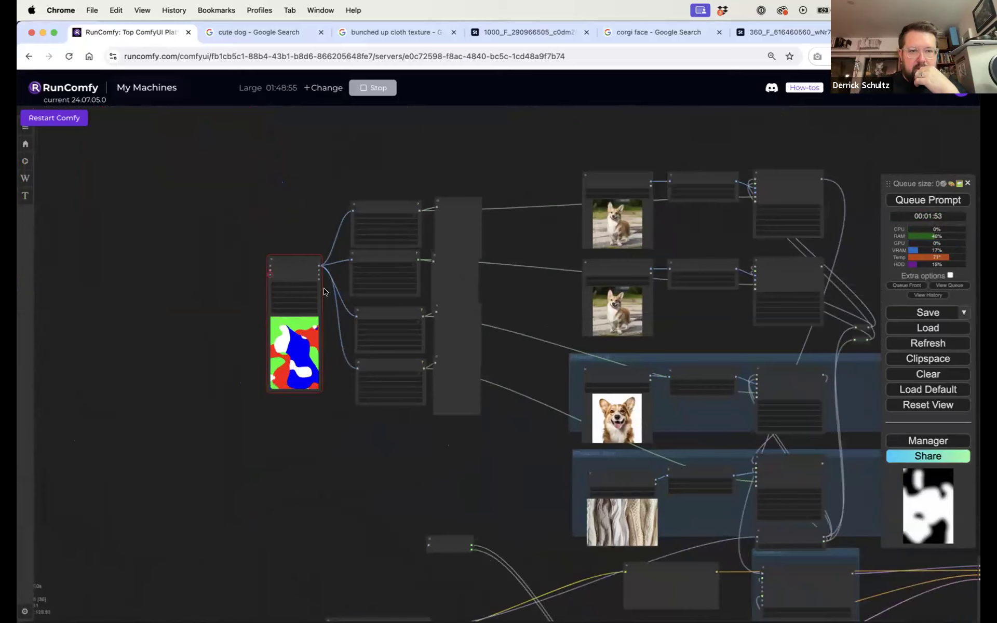
left_click_drag(318, 264, 430, 544)
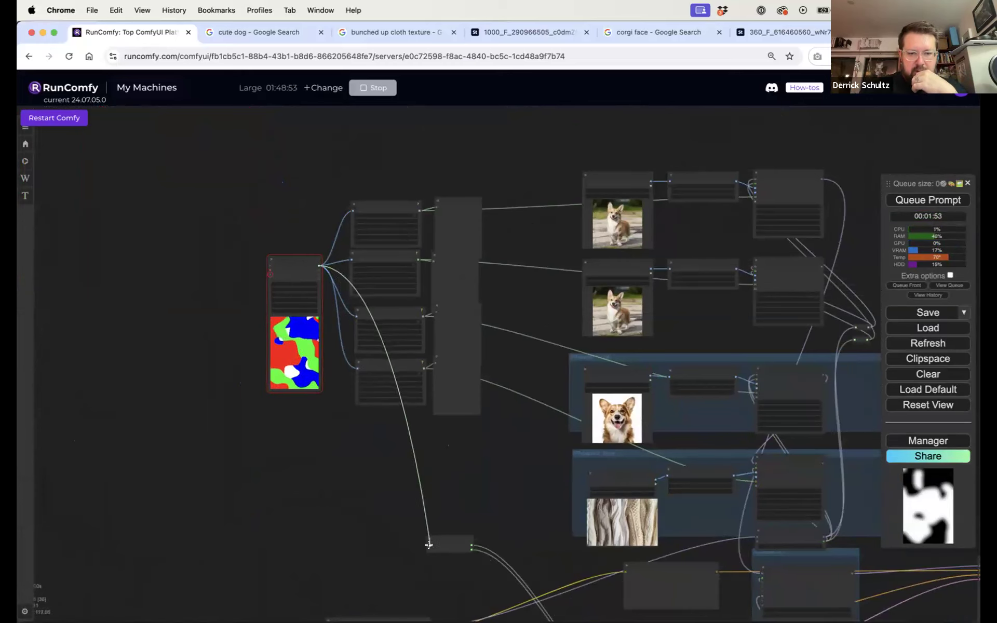
left_click_drag(529, 471, 577, 428)
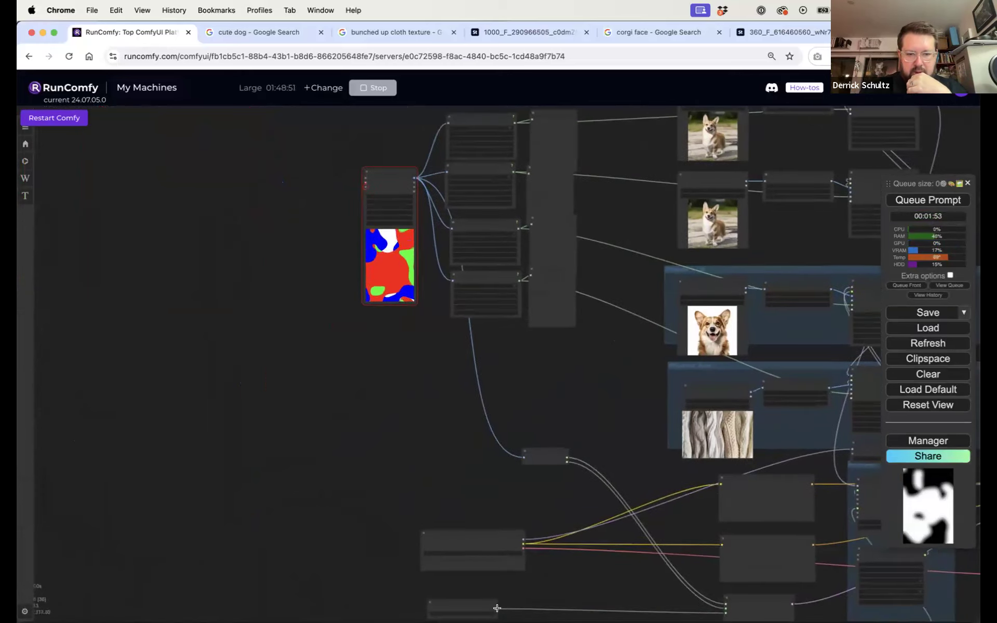
left_click_drag(472, 439, 366, 185)
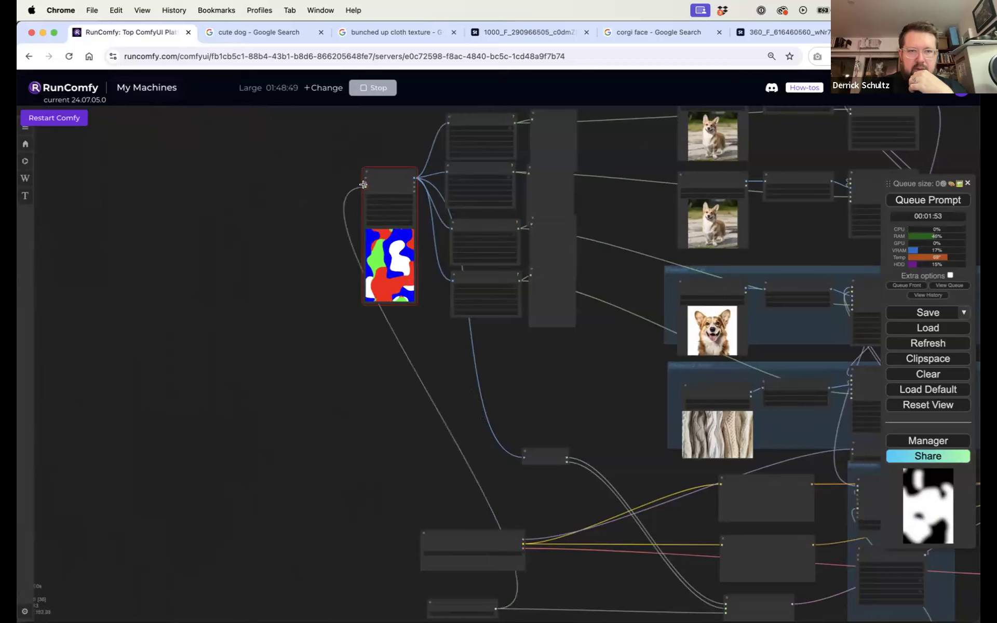
Examine the links from the color mask video node to Get Image Size, Frame Count and the Color To Mask nodes
scroll(295, 291, "up", 5)
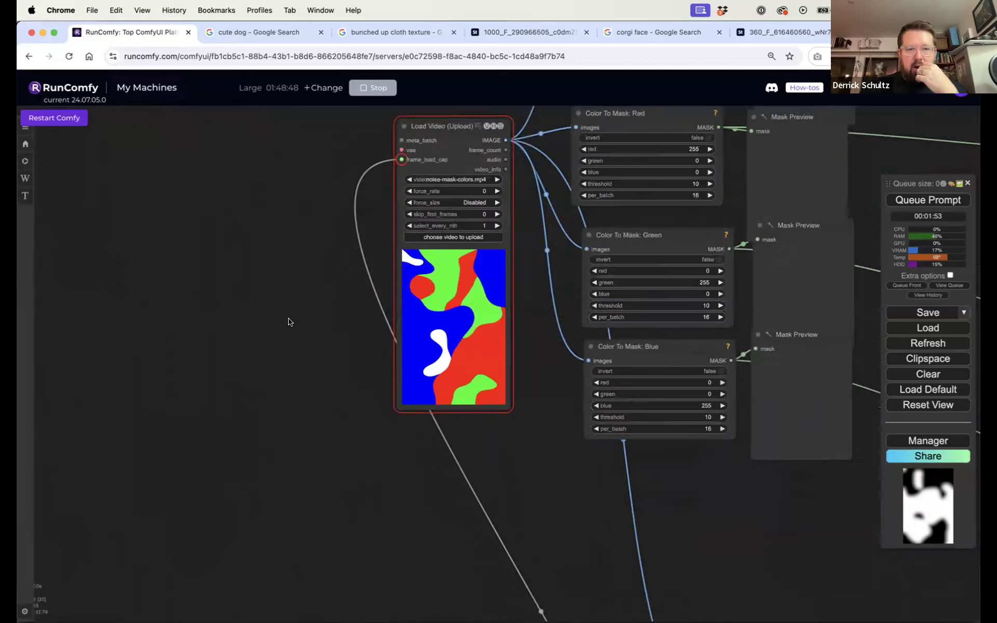
left_click_drag(589, 493, 448, 204)
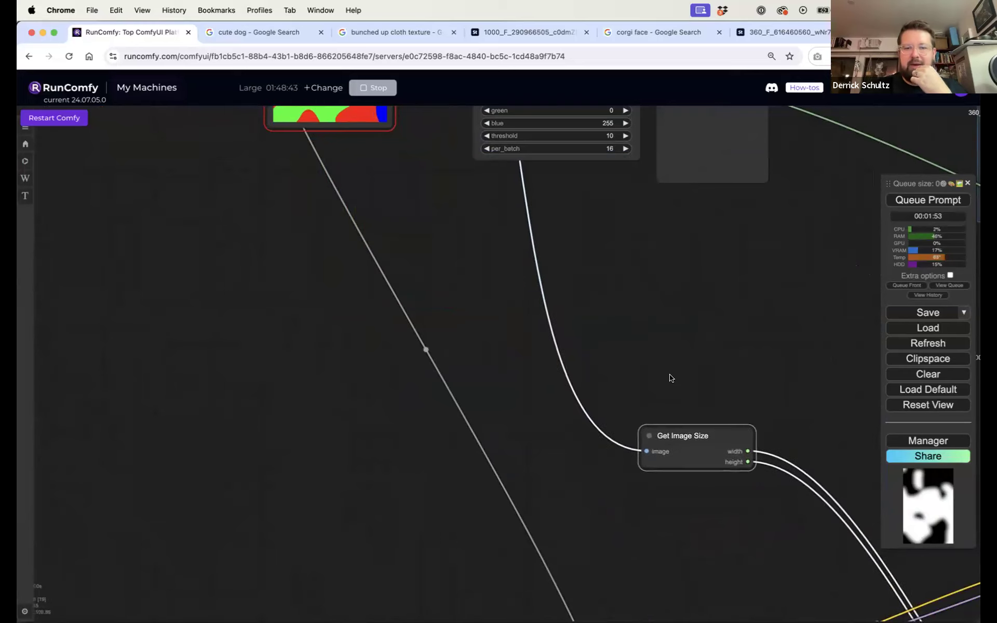
scroll(476, 446, "down", 3)
scroll(477, 446, "down", 3)
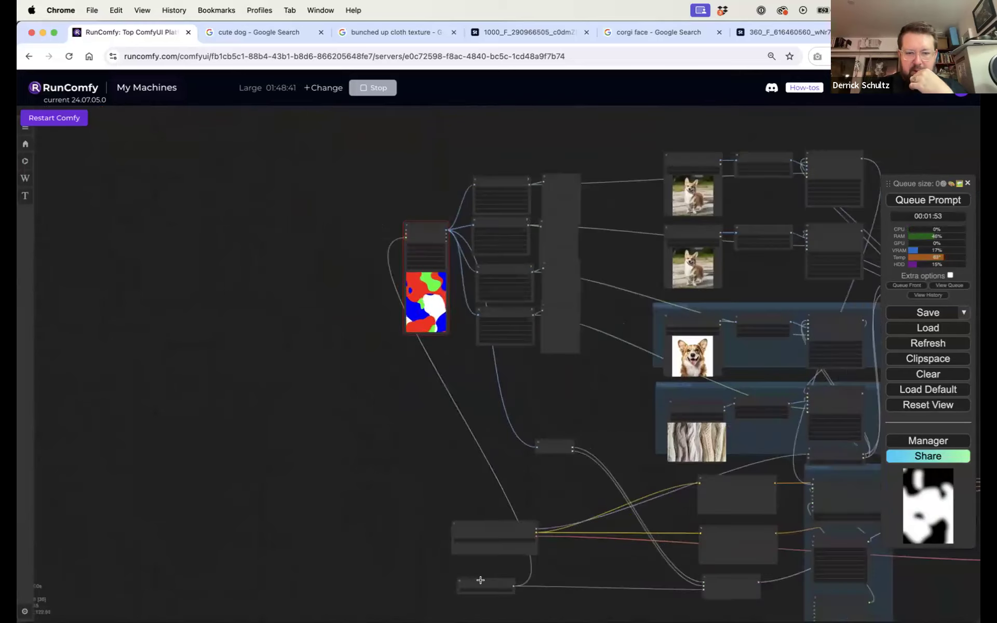
scroll(480, 580, "up", 5)
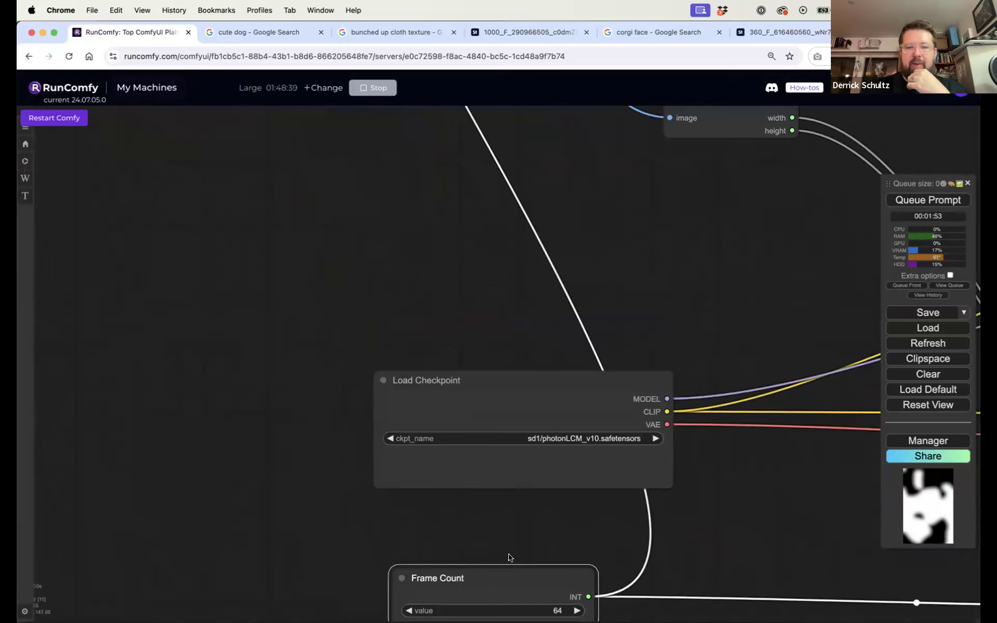
scroll(510, 557, "down", 3)
left_click_drag(440, 334, 405, 445)
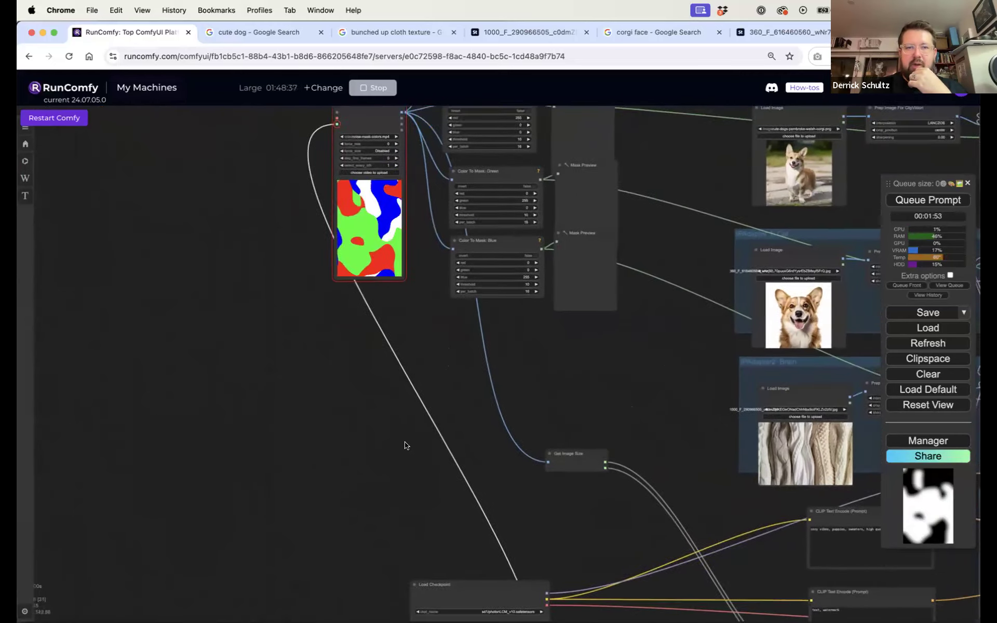
left_click_drag(439, 329, 381, 414)
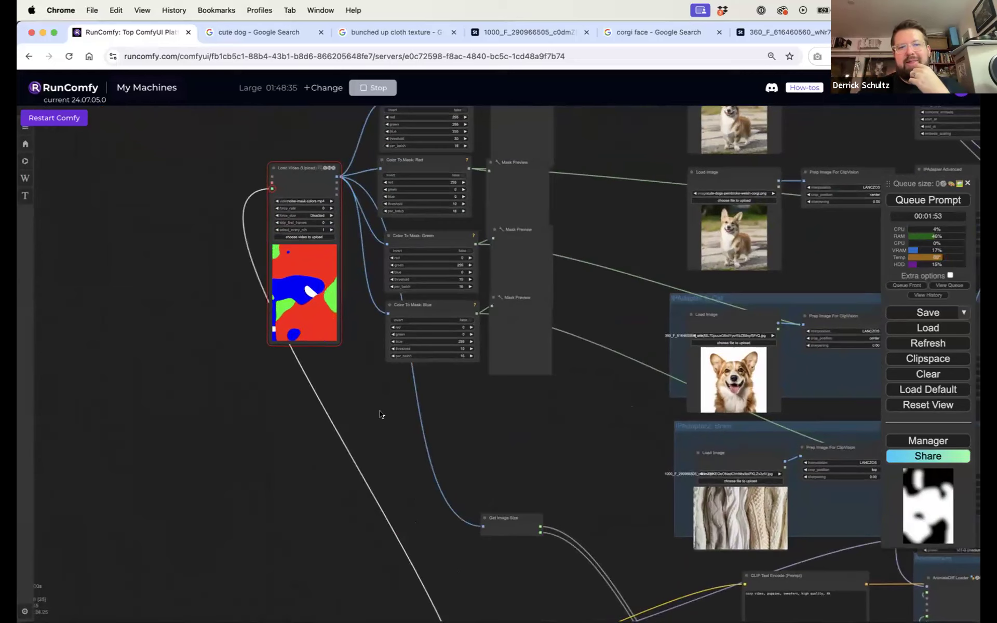
scroll(249, 160, "up", 3)
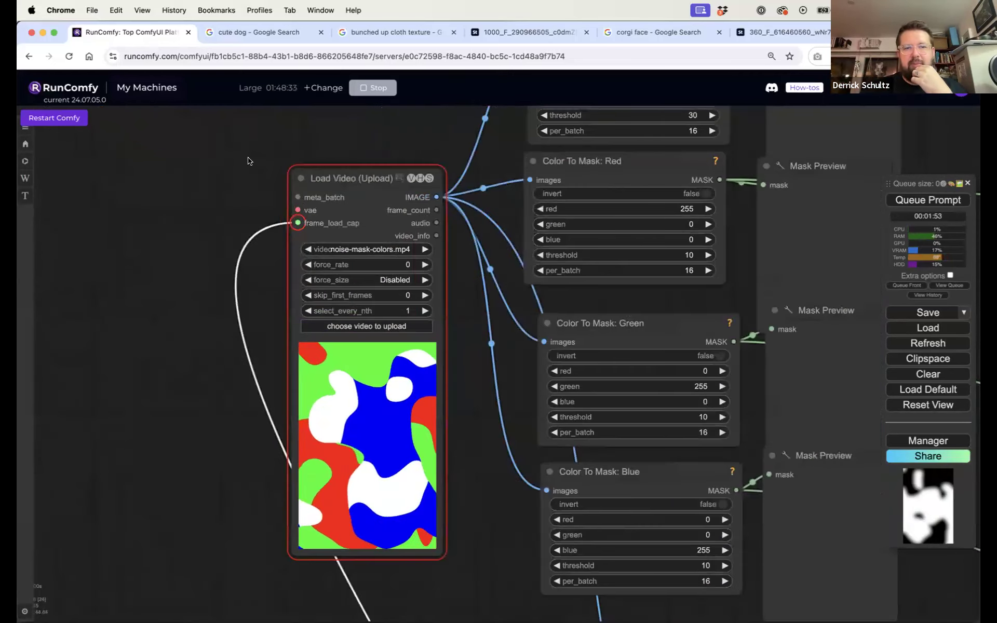
Examine the chained IPAdapter nodes and the model path through the AnimateDiff Loader and KSampler to the Video Combine output
left_click_drag(774, 208, 405, 234)
left_click_drag(630, 297, 430, 263)
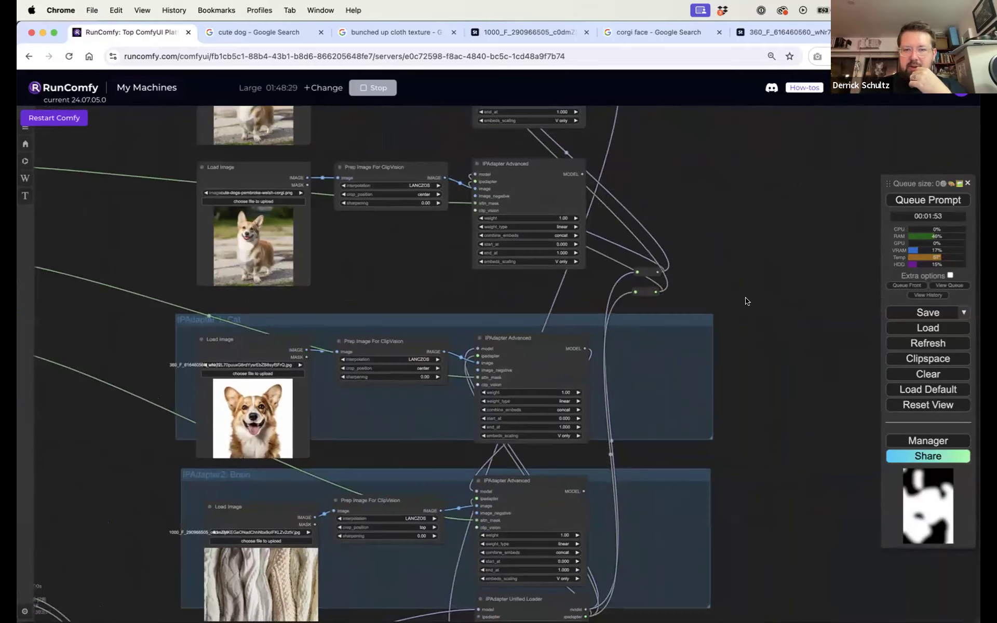
left_click_drag(745, 300, 623, 214)
double_click(731, 355)
left_click_drag(764, 335, 527, 182)
left_click_drag(672, 281, 541, 106)
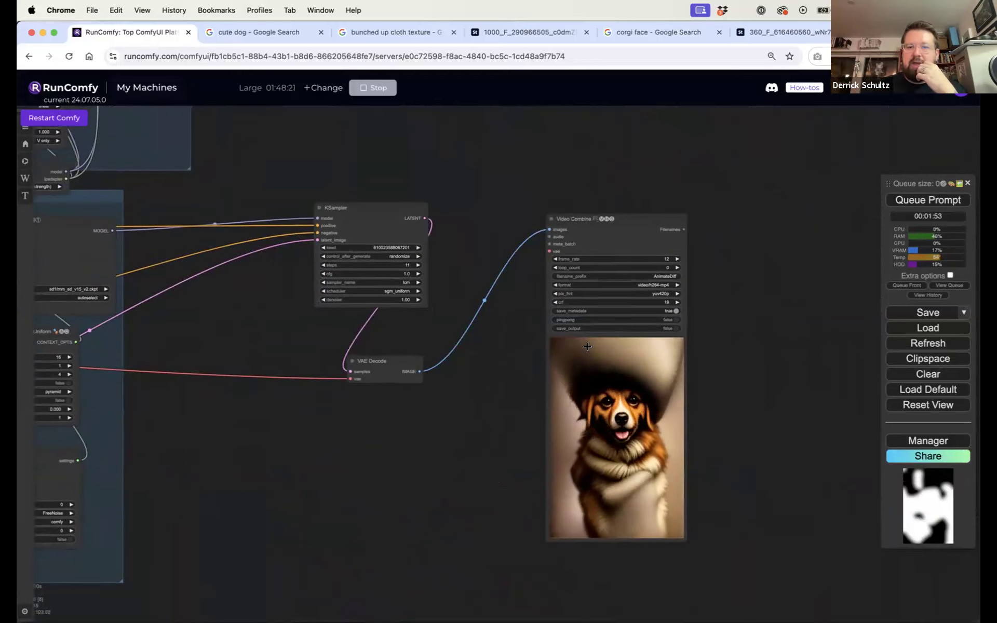
left_click_drag(332, 423, 403, 434)
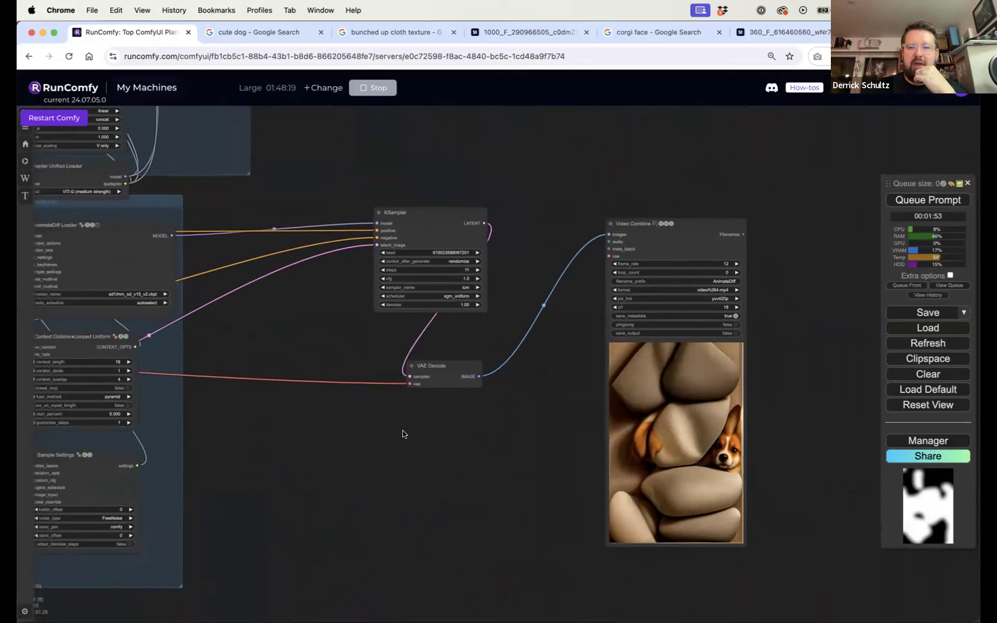
scroll(403, 434, "down", 5)
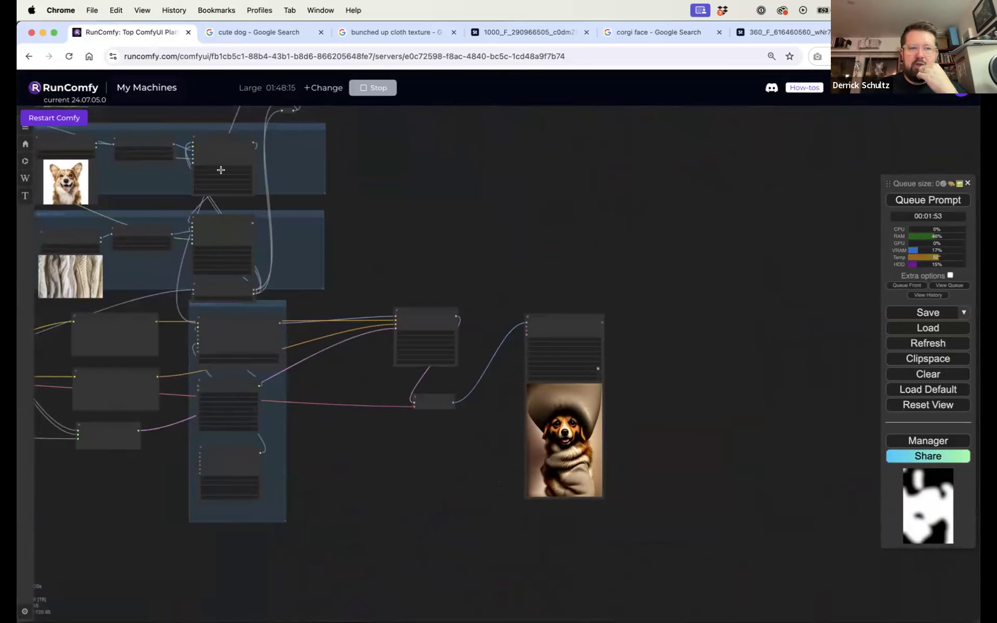
left_click_drag(362, 161, 381, 304)
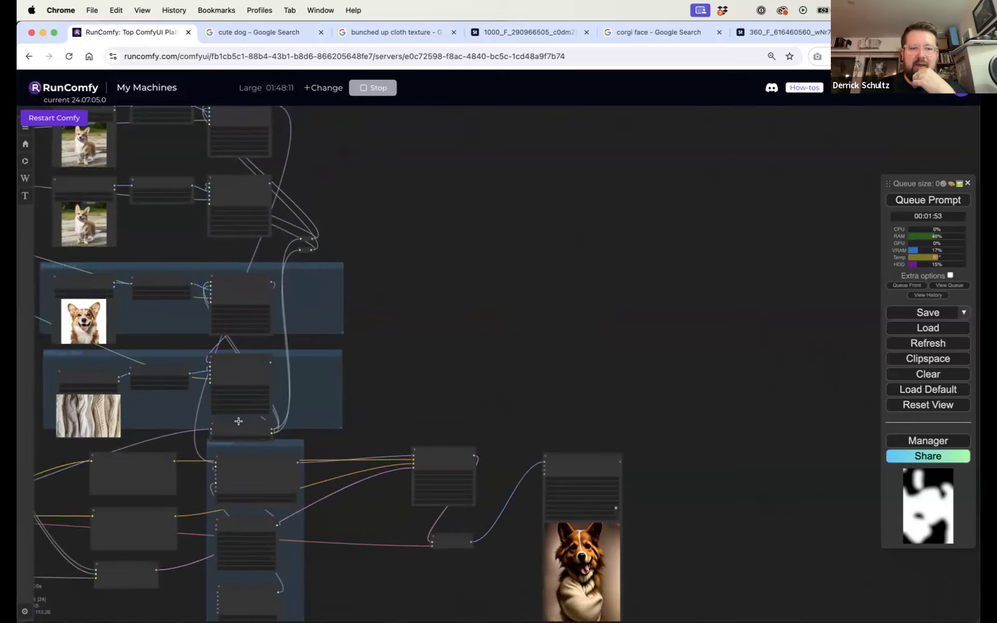
scroll(238, 421, "up", 10)
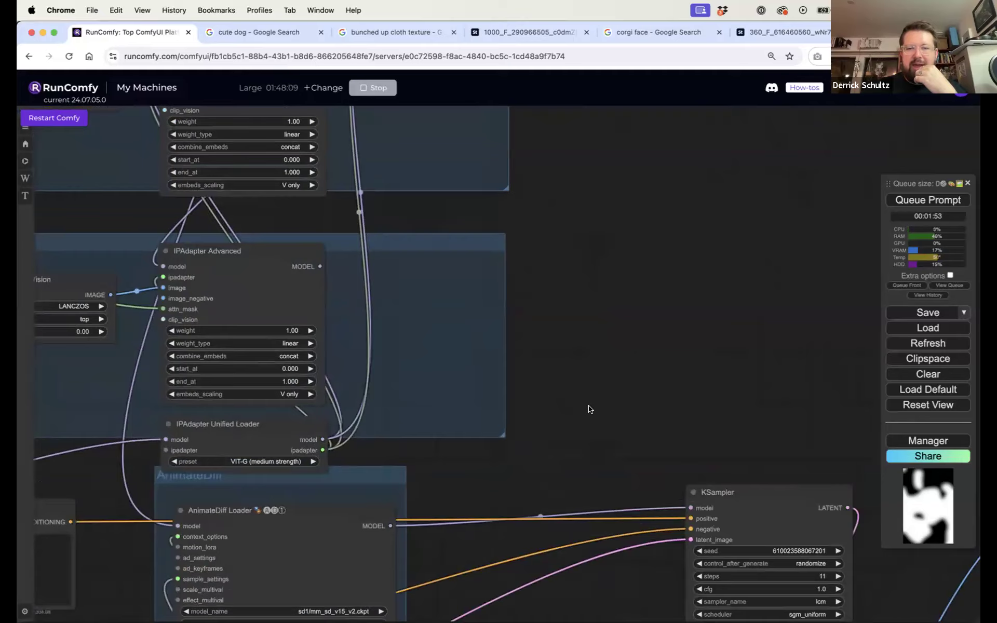
scroll(590, 409, "down", 5)
left_click_drag(590, 409, 503, 324)
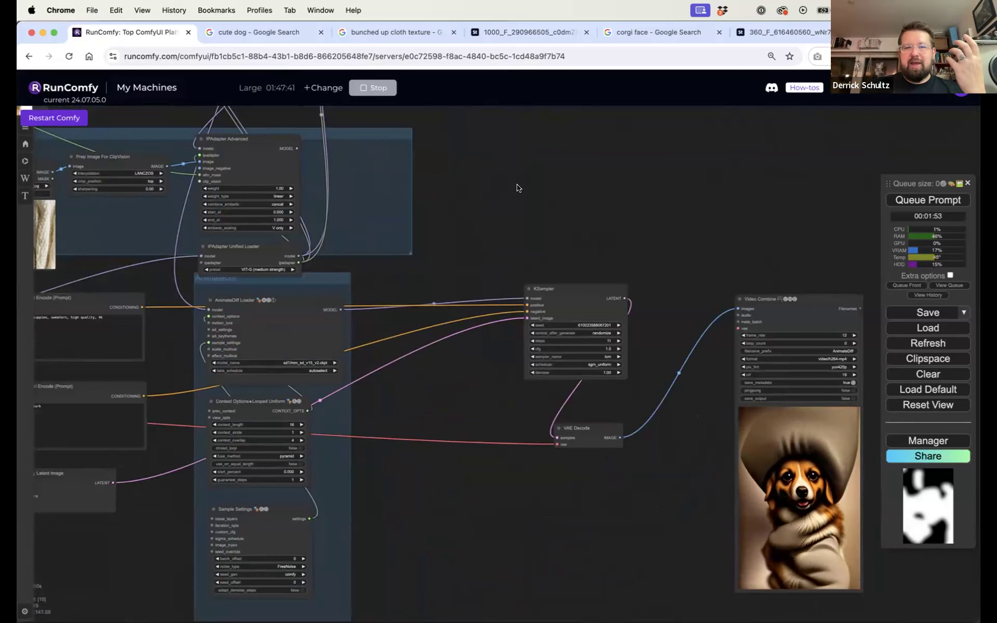
left_click_drag(520, 188, 545, 196)
scroll(548, 195, "down", 5)
left_click_drag(173, 160, 167, 280)
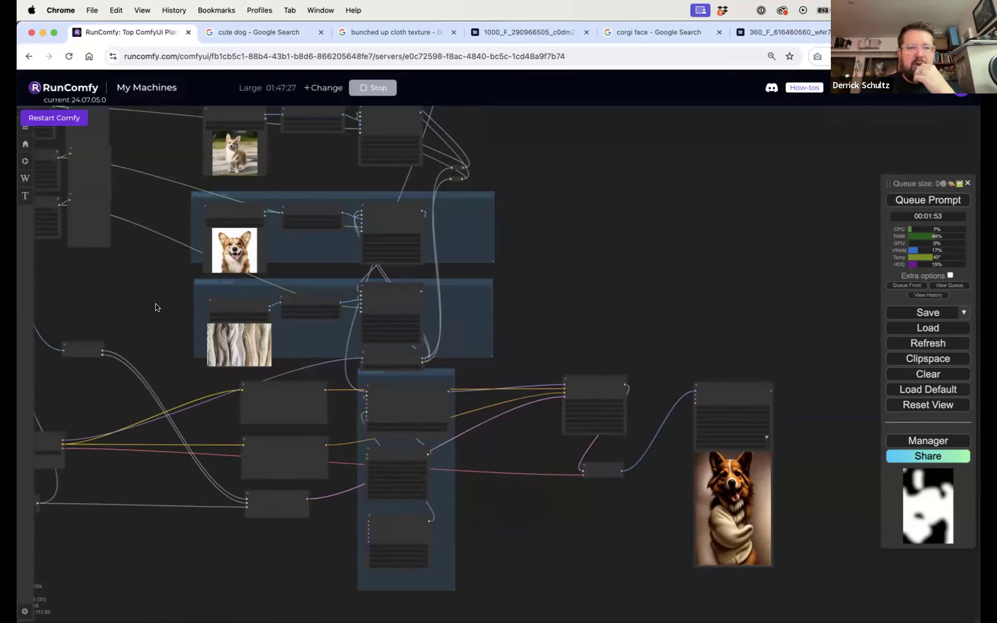
Search the image list of the IPAdapter2: Brain group's Load Image node for "brain", clear the filter and browse the full list
scroll(155, 307, "up", 8)
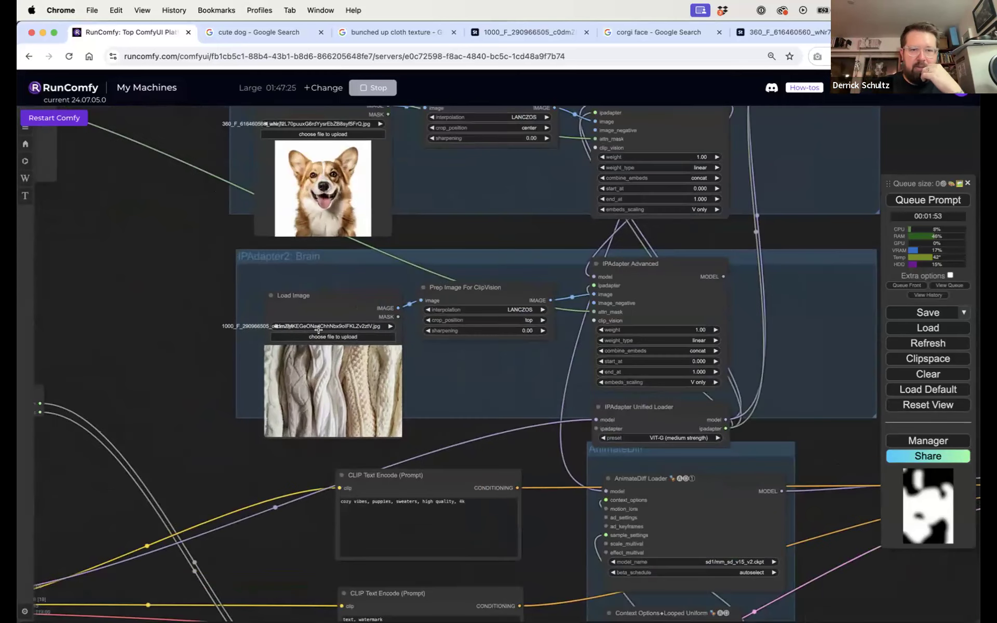
left_click(349, 329)
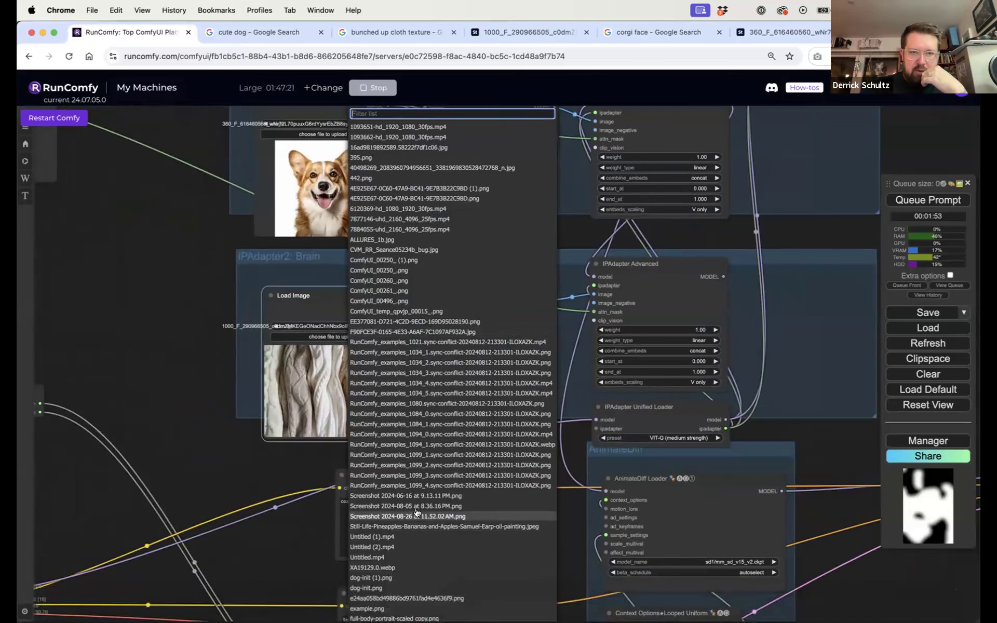
type("brain")
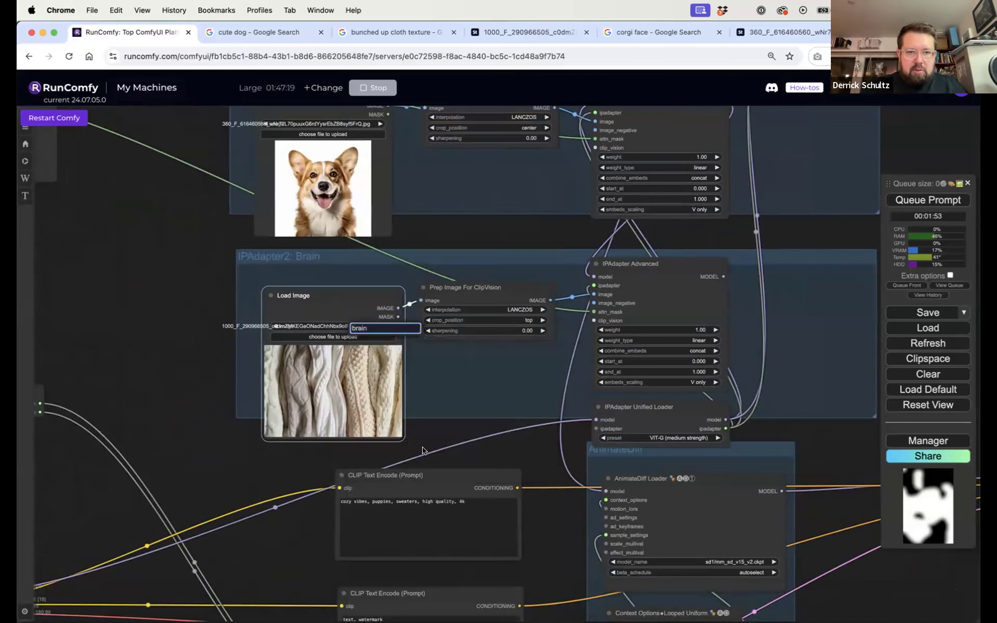
key("BackSpace")
key("BackSpace")
key("BackSpace")
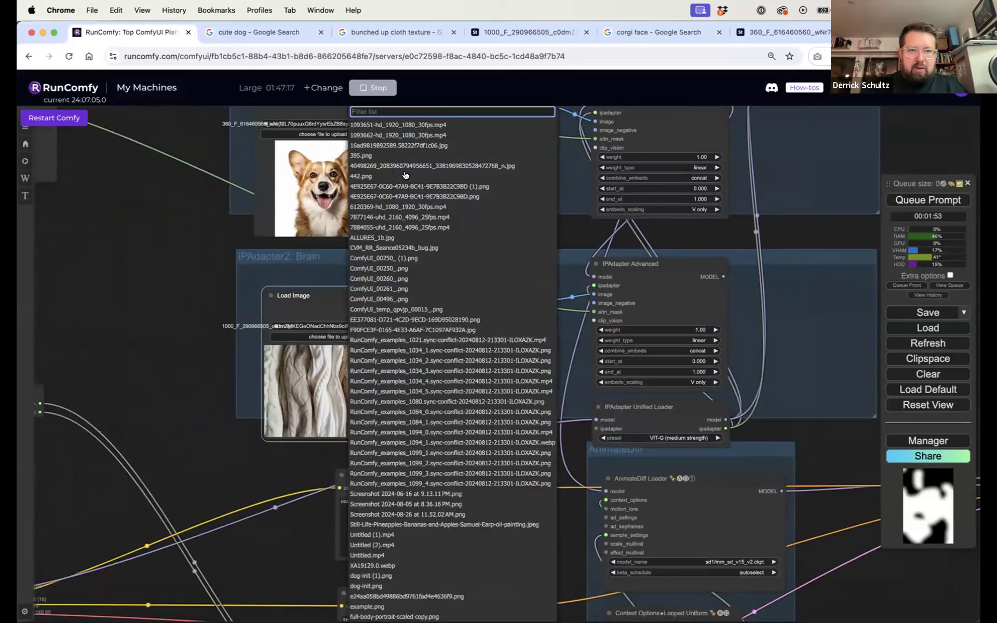
scroll(312, 195, "down", 3)
Switch to Finder and preview the 11.52.02 AM screenshot among the Desktop files to identify the brain image
key("super+Tab")
scroll(425, 510, "down", 10)
left_click(425, 510)
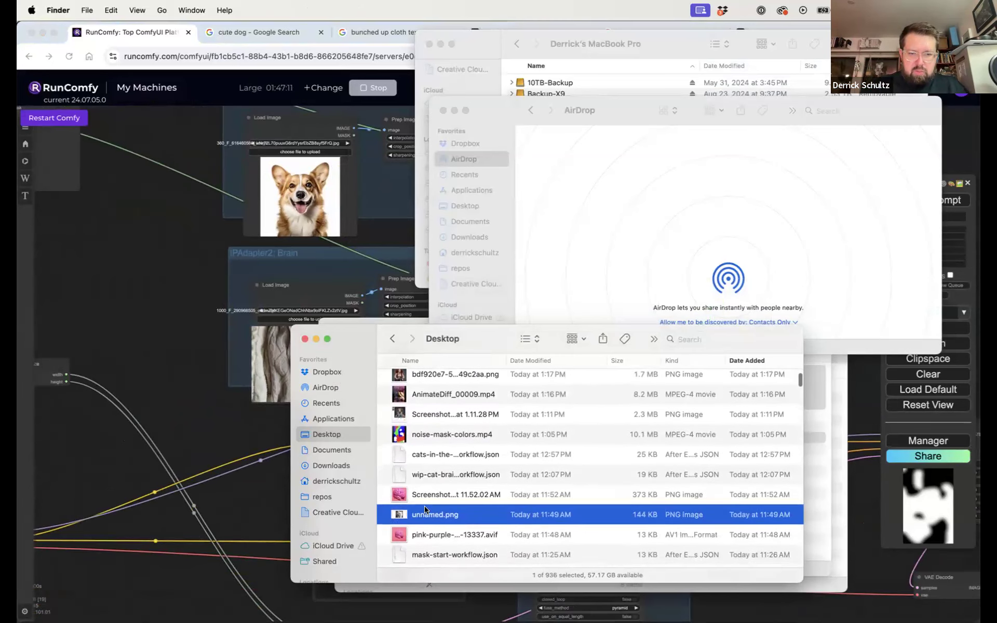
left_click(429, 494)
key("space")
key("space")
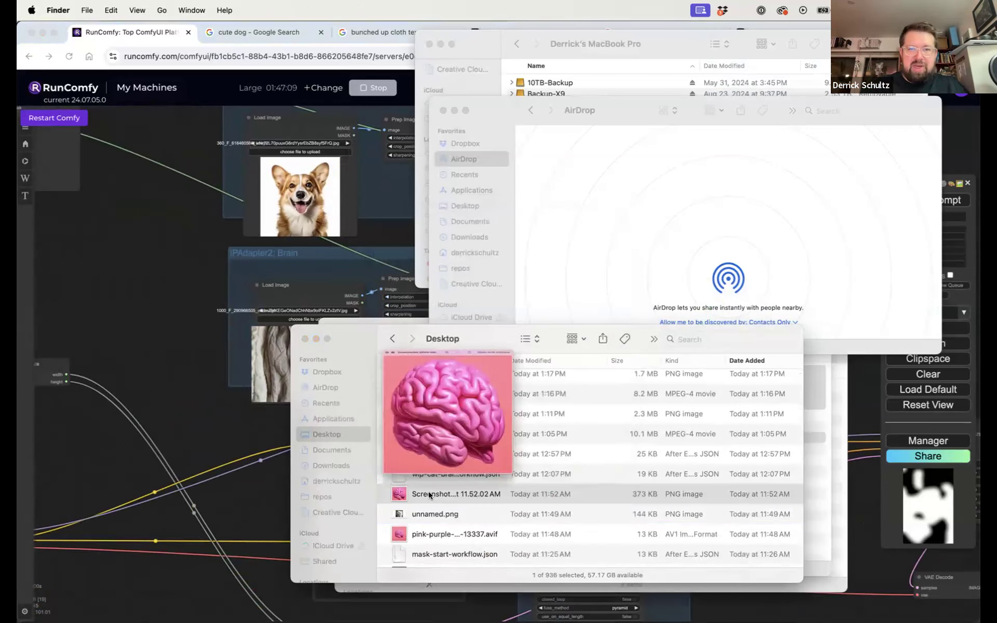
Back in ComfyUI, set the IPAdapter2: Brain group's Load Image node to Screenshot 2024-08-26 at 11.52.02 AM.png
left_click(178, 328)
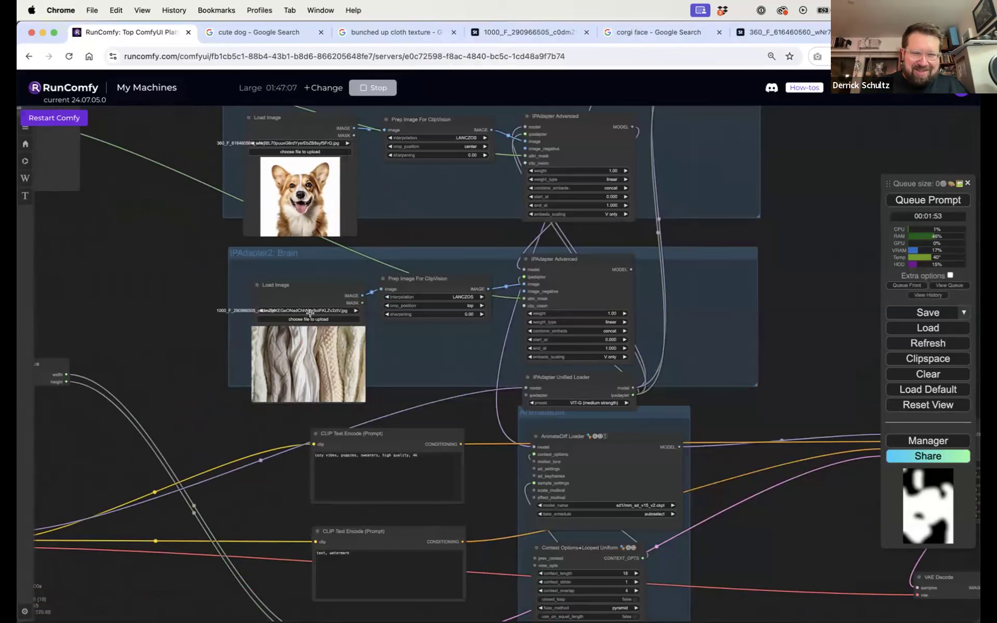
left_click(311, 312)
type("scre")
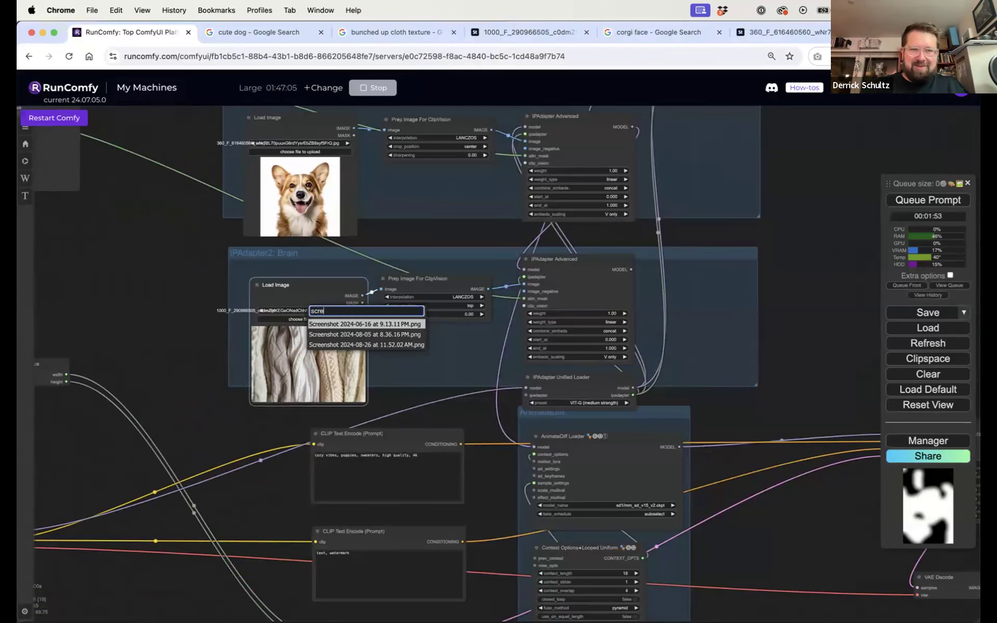
left_click(348, 345)
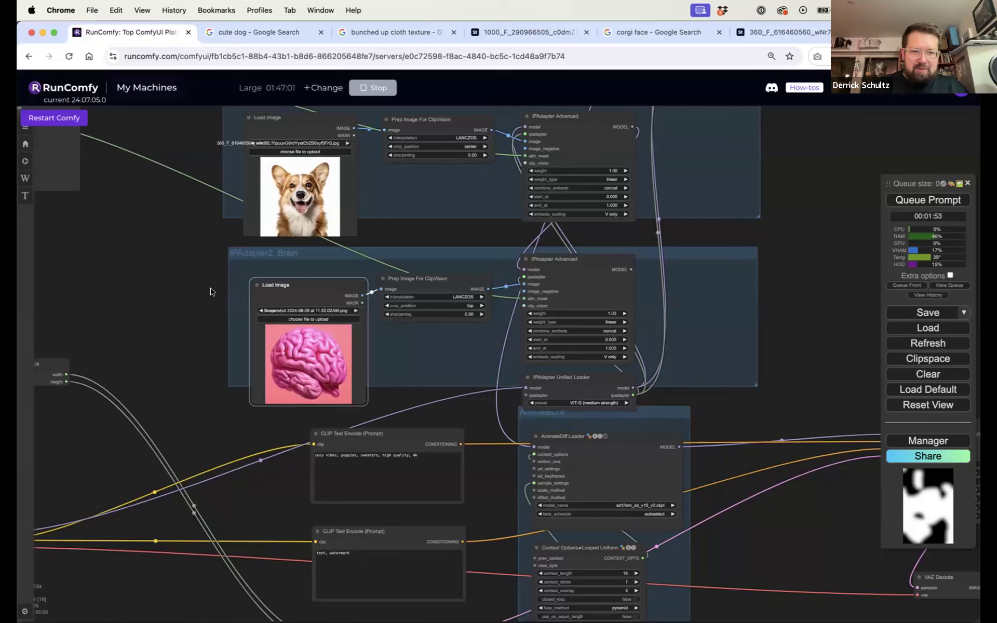
Check the cat image's file name in Finder and set the IPAdapter 1: Cat group's Load Image node to unnamed.png
left_click_drag(211, 291, 199, 334)
key("super+Tab")
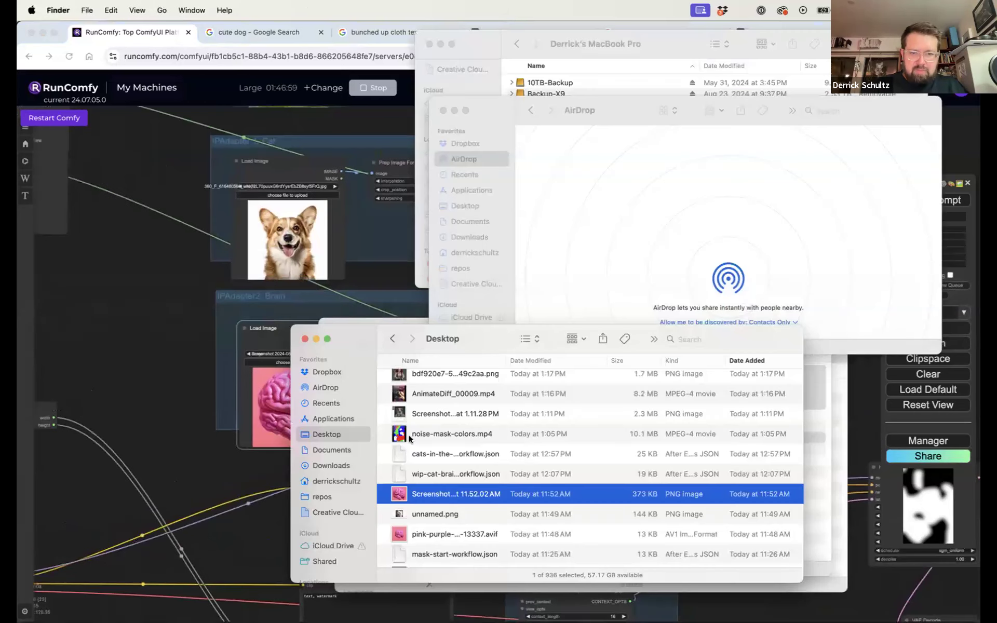
scroll(426, 488, "down", 3)
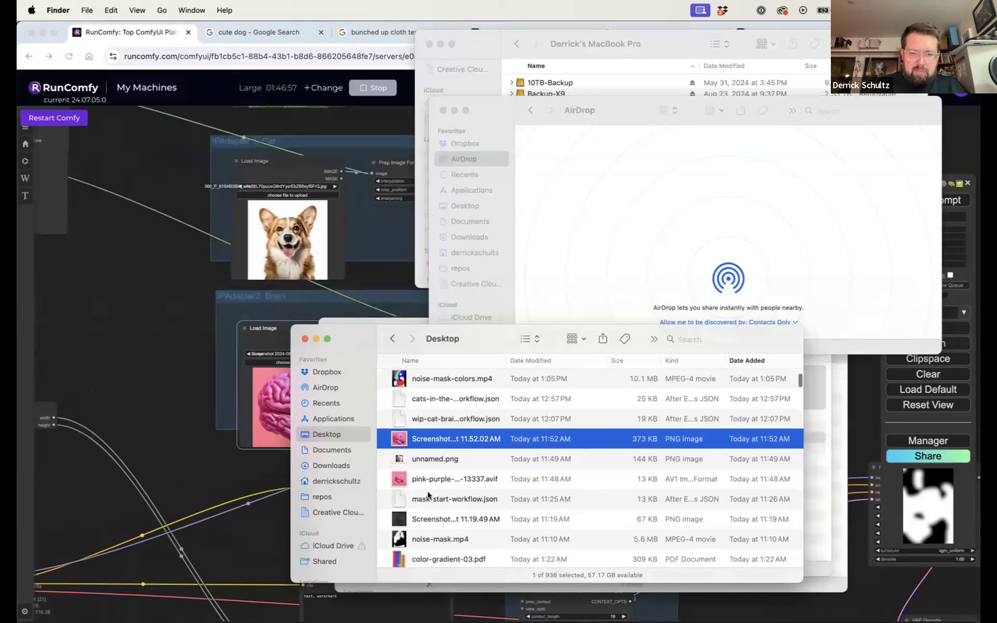
left_click(183, 304)
left_click(283, 186)
type("unname")
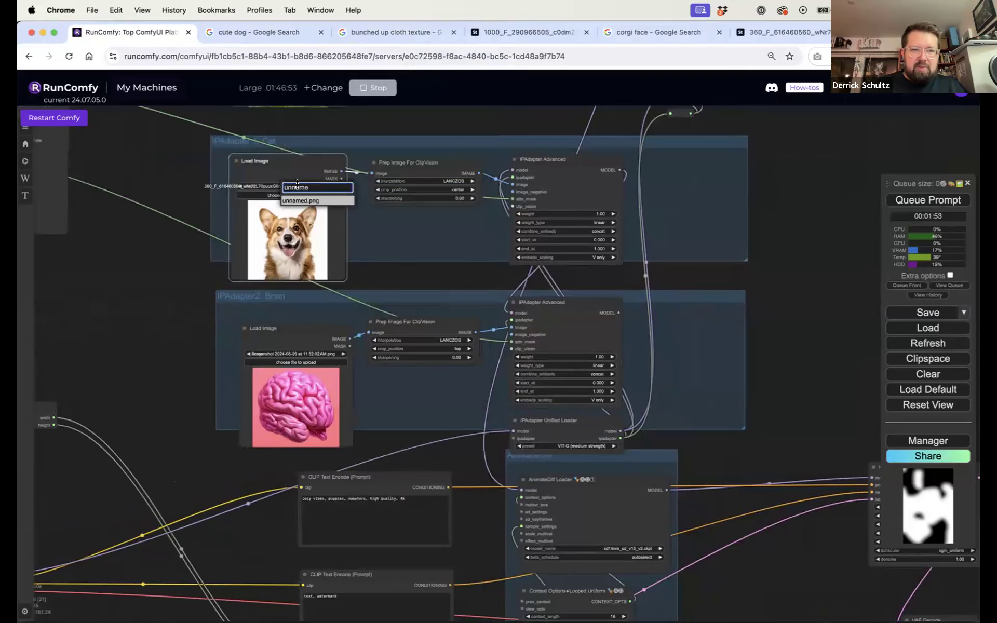
left_click(295, 198)
Open a new browser window for finding a reference image for the corgi Load Image nodes above the Cat group
scroll(150, 218, "up", 10)
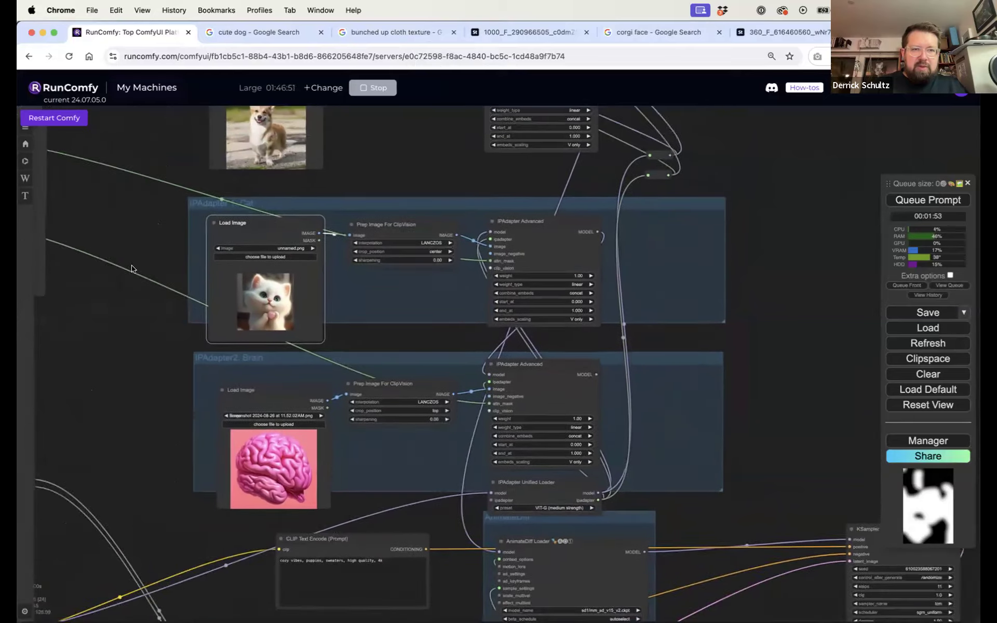
scroll(172, 296, "up", 3)
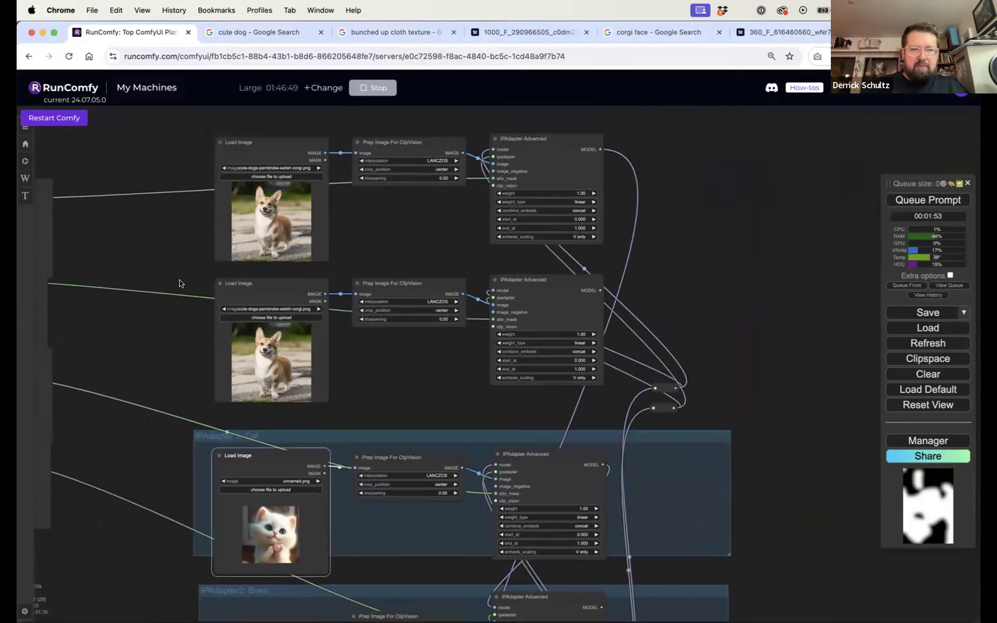
key("super+t")
type("surg")
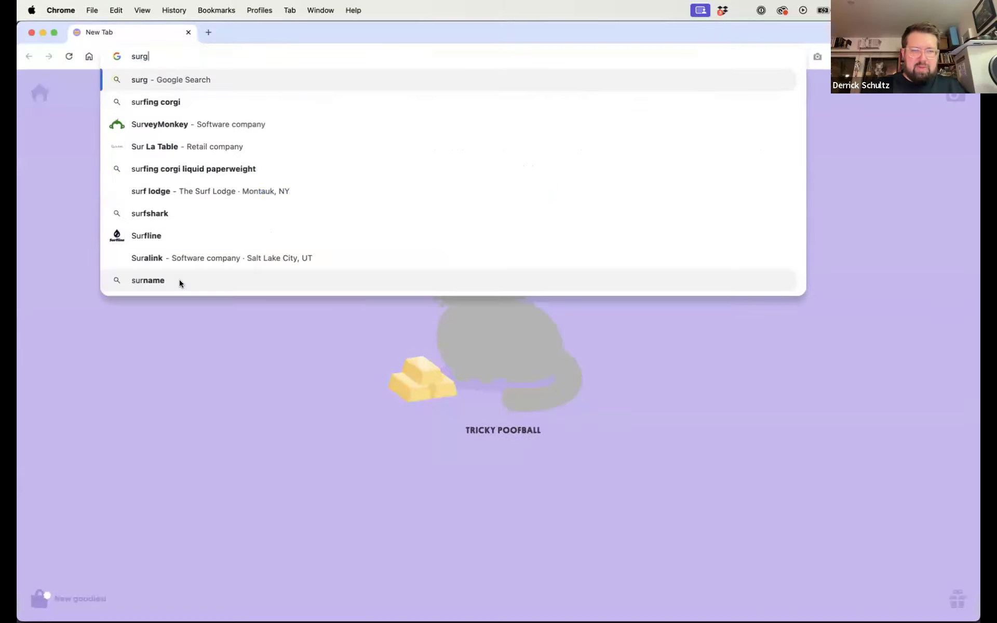
type("er")
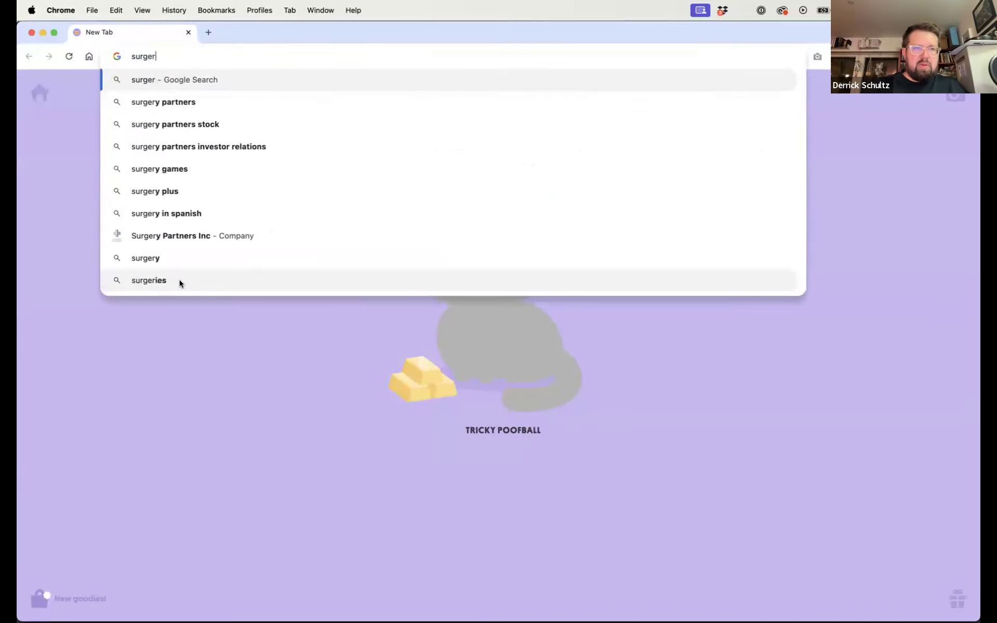
key("BackSpace")
key("BackSpace")
key("BackSpace")
key("BackSpace")
key("BackSpace")
key("BackSpace")
Search Google Images for "pink smoke" and browse the results for a reference image
type("pink smoke")
key("Return")
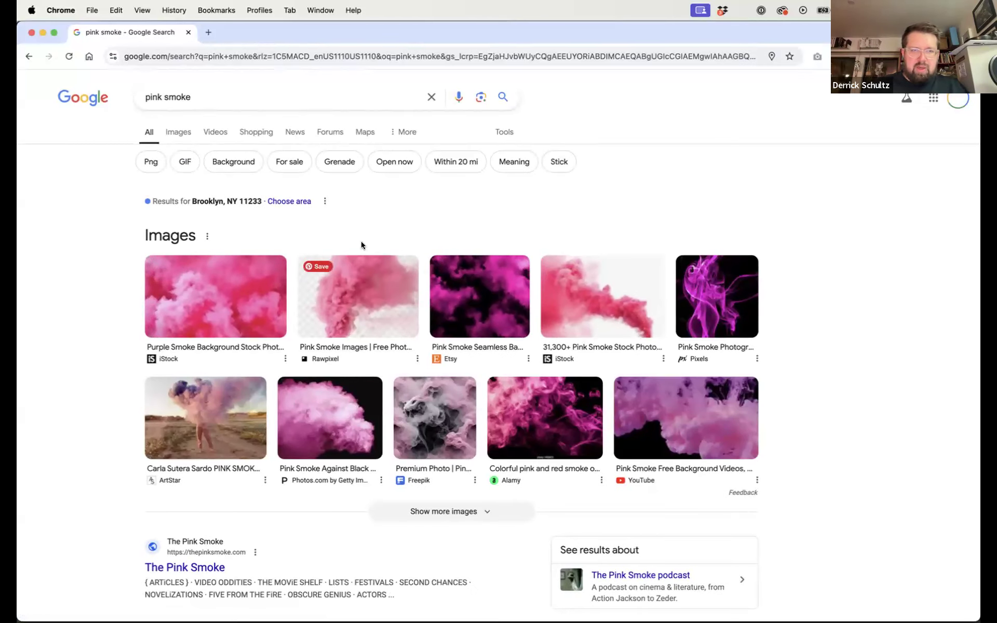
left_click(177, 130)
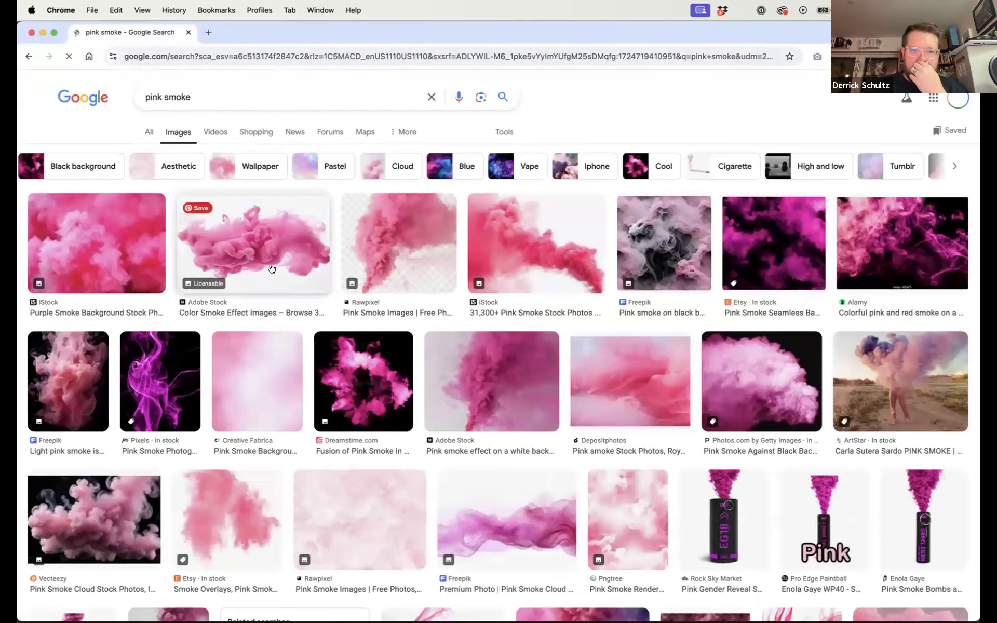
scroll(377, 357, "down", 5)
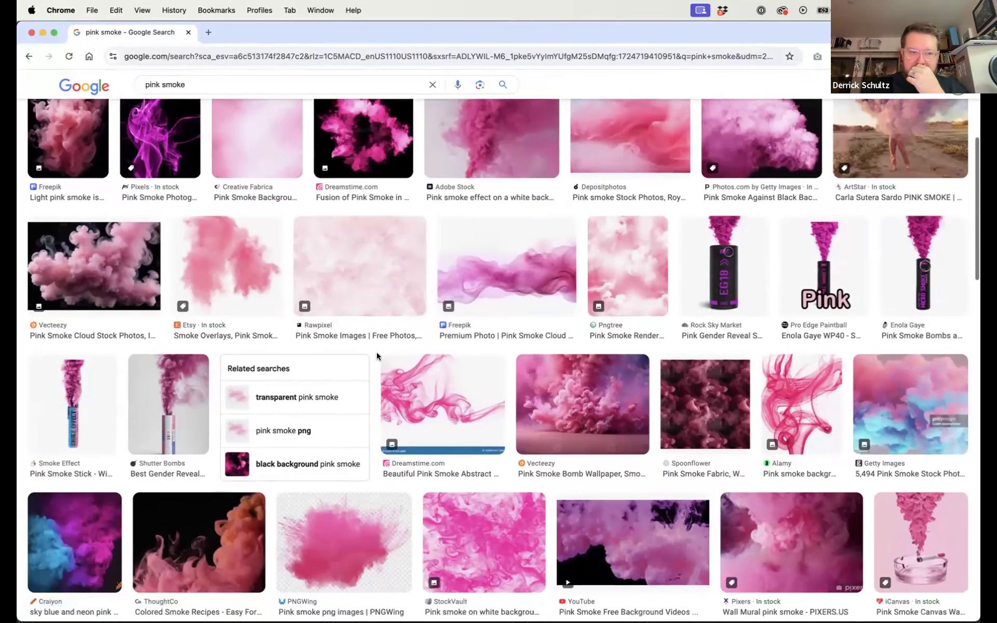
scroll(377, 357, "up", 2)
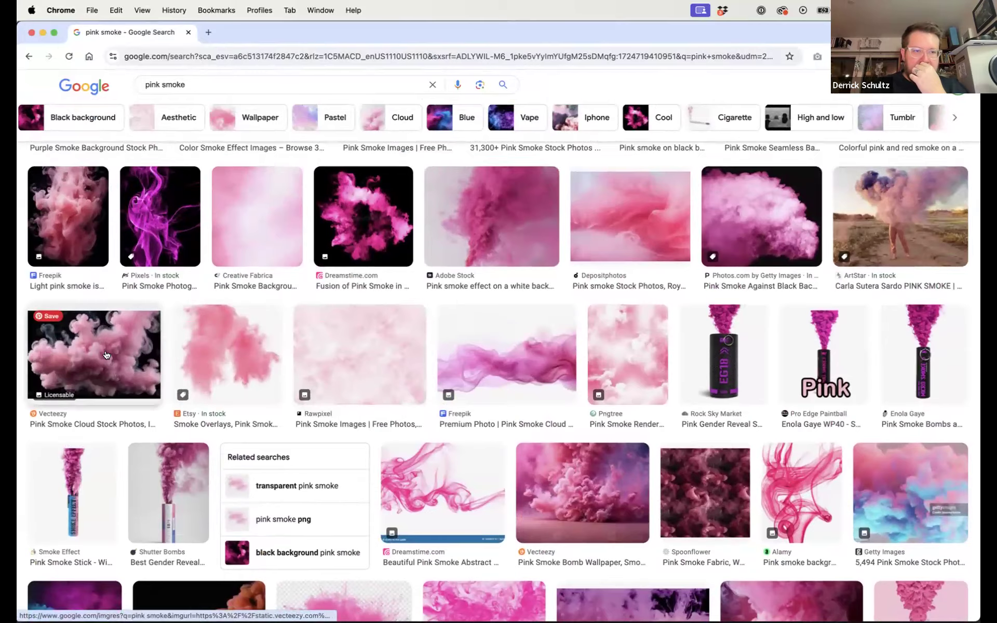
Open the Vecteezy pink smoke cloud on a black background at full size and save it to the Desktop under its default name
left_click(105, 355)
right_click(819, 204)
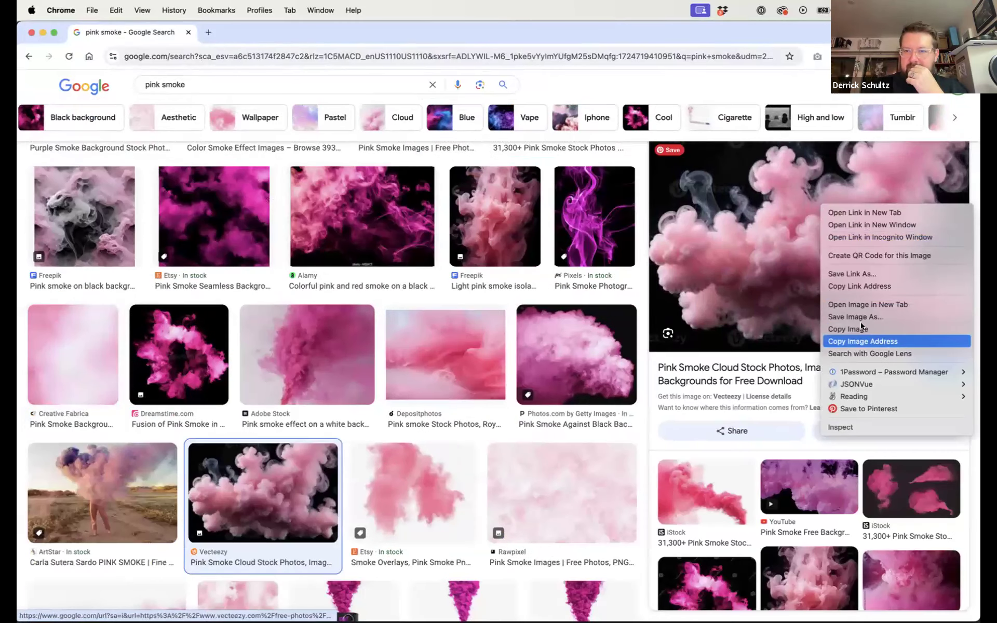
left_click(862, 305)
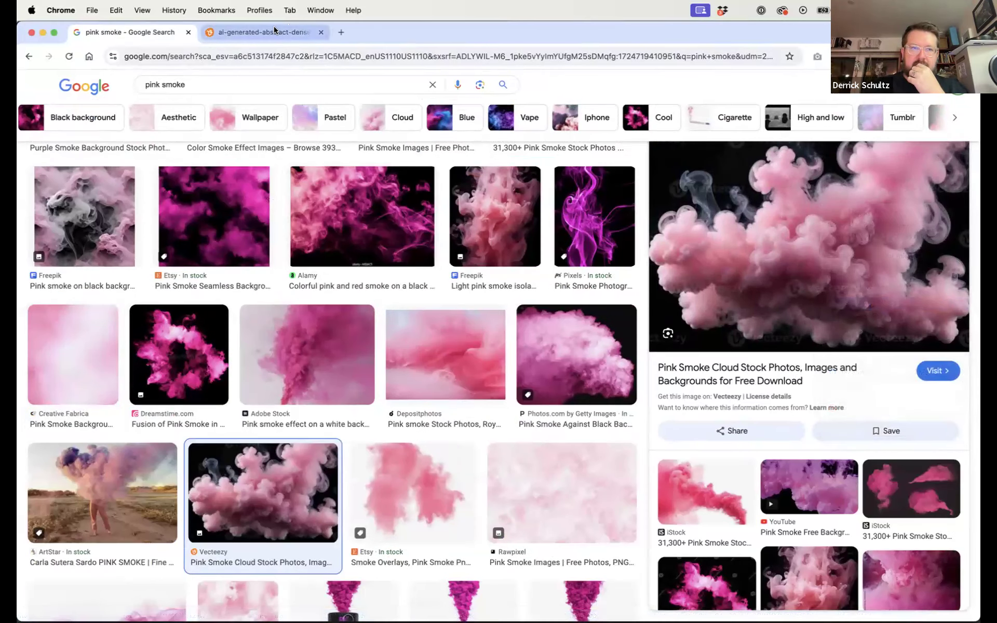
left_click(275, 30)
right_click(363, 275)
left_click(379, 294)
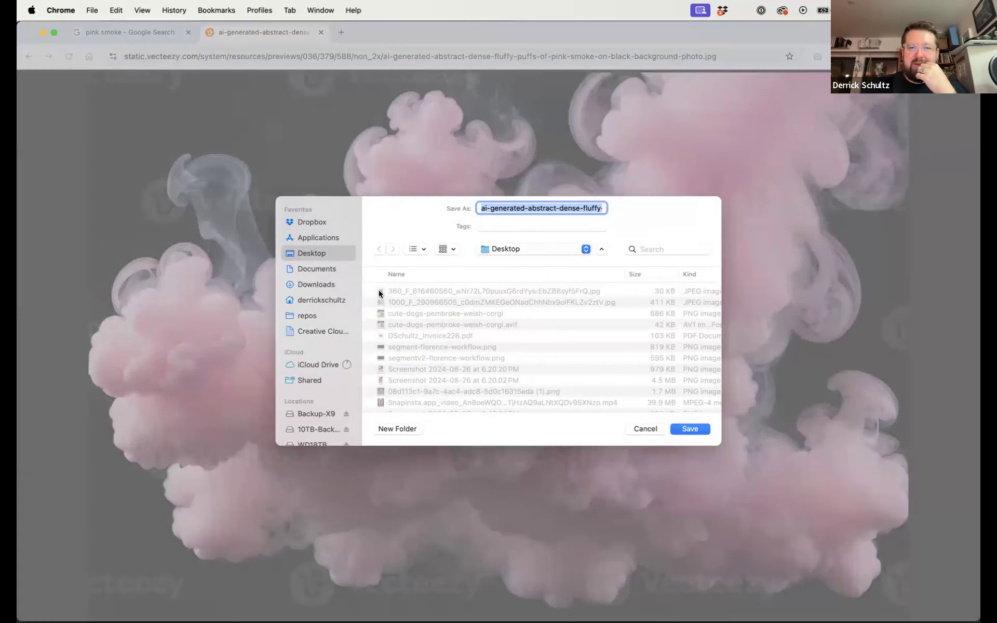
key("Return")
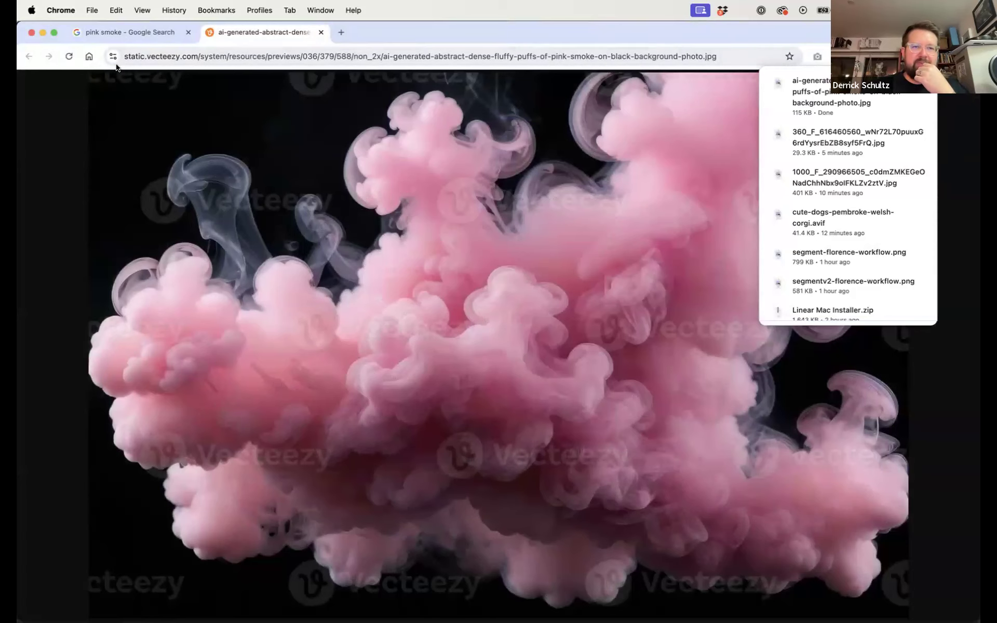
Return to the workflow and upload the saved pink smoke photo into the corgi Load Image node directly above the IPAdapter 1: Cat group
left_click(42, 32)
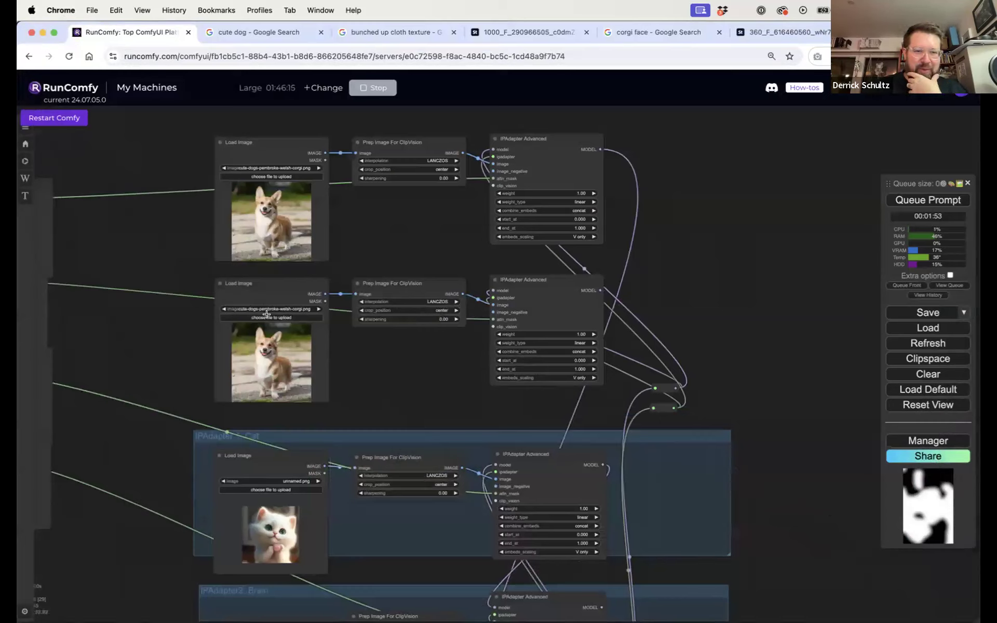
left_click(267, 316)
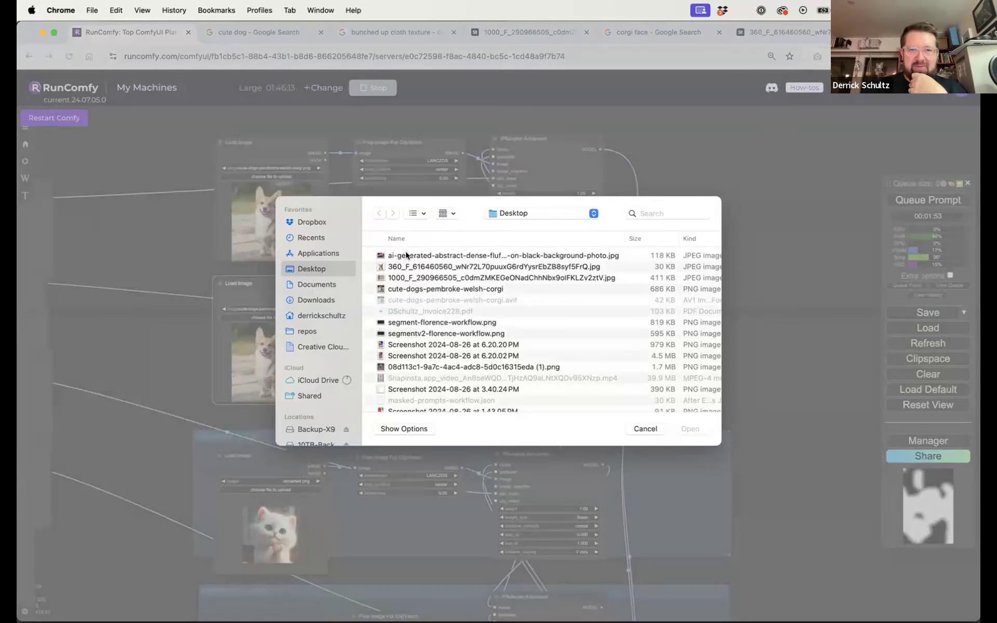
left_click(690, 429)
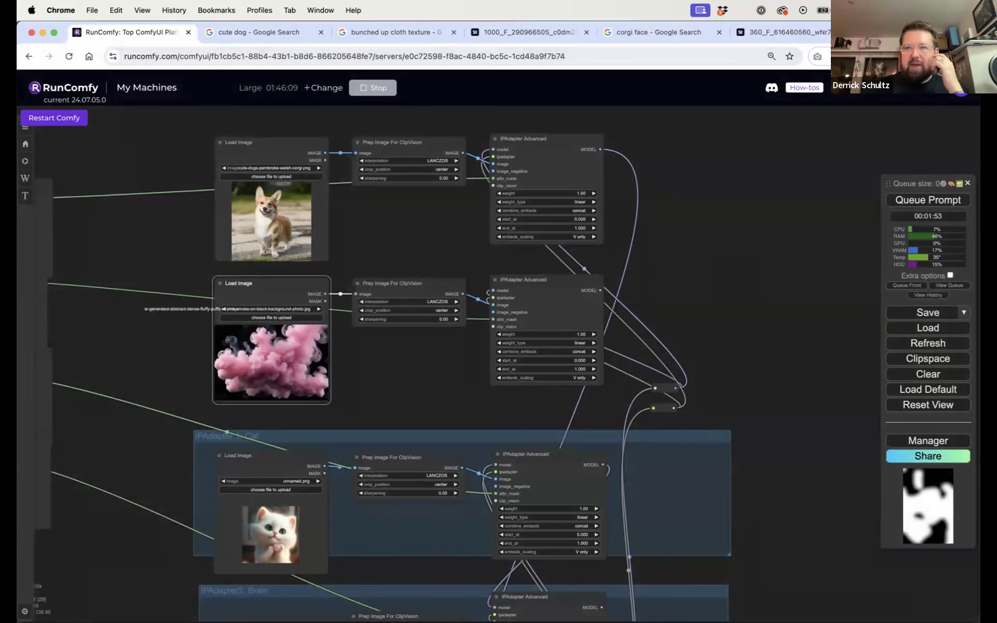
Search Google Images for "older woman plastic surgery" in a new browser tab
key("super+t")
type("older wo")
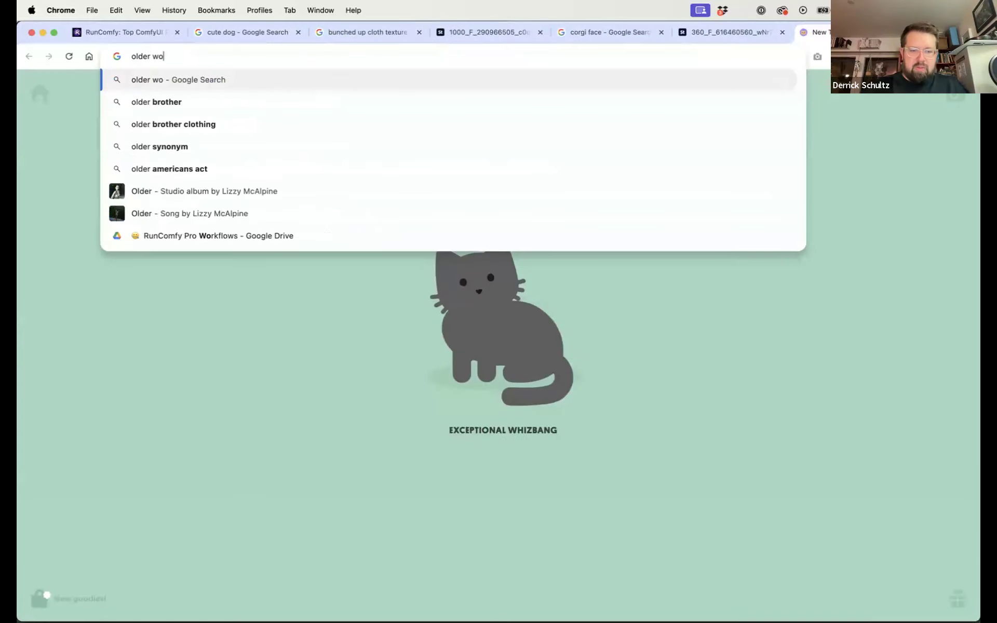
type("man plastic sur")
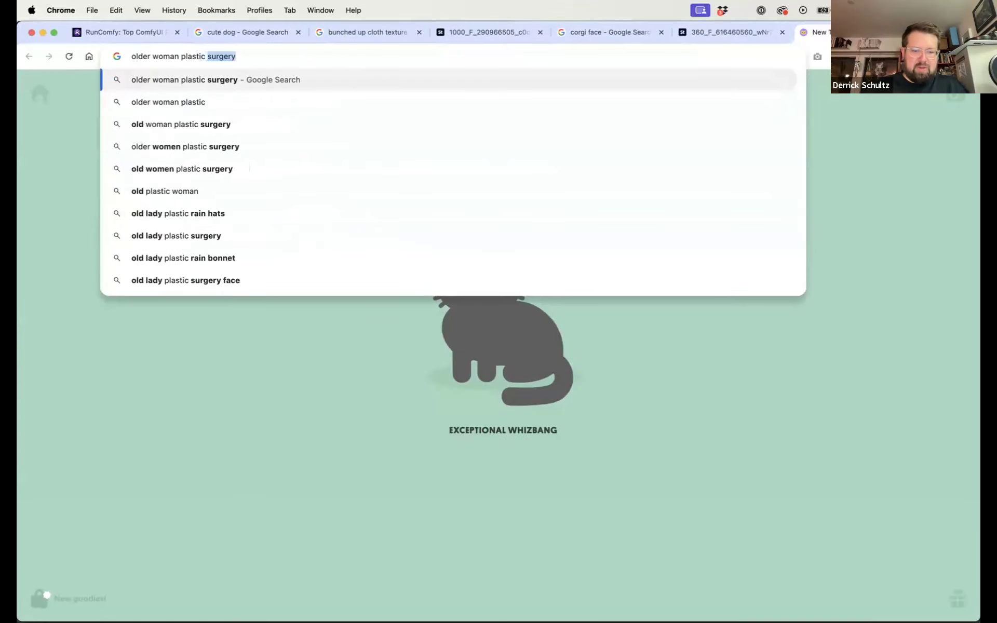
type("gery")
key("Return")
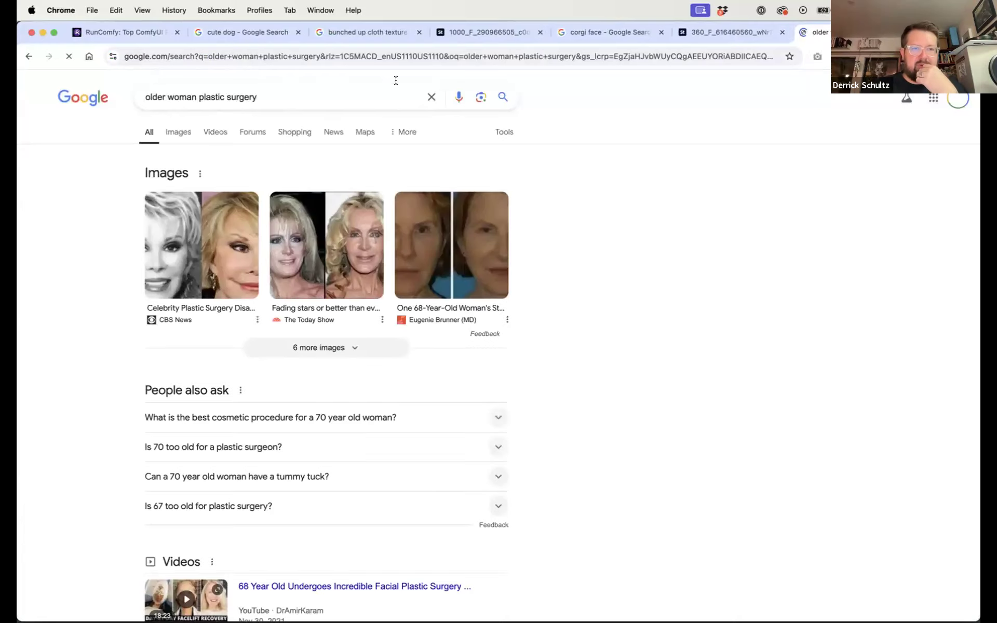
left_click(172, 132)
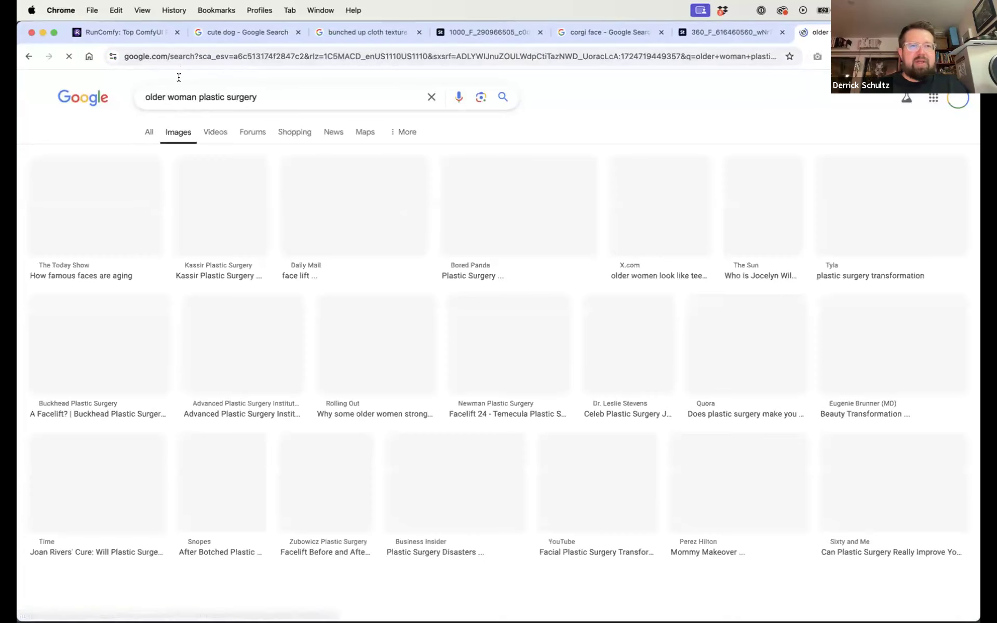
Shorten the image search to "older woman" and browse the results for a reference portrait
left_click_drag(198, 97, 230, 101)
key("BackSpace")
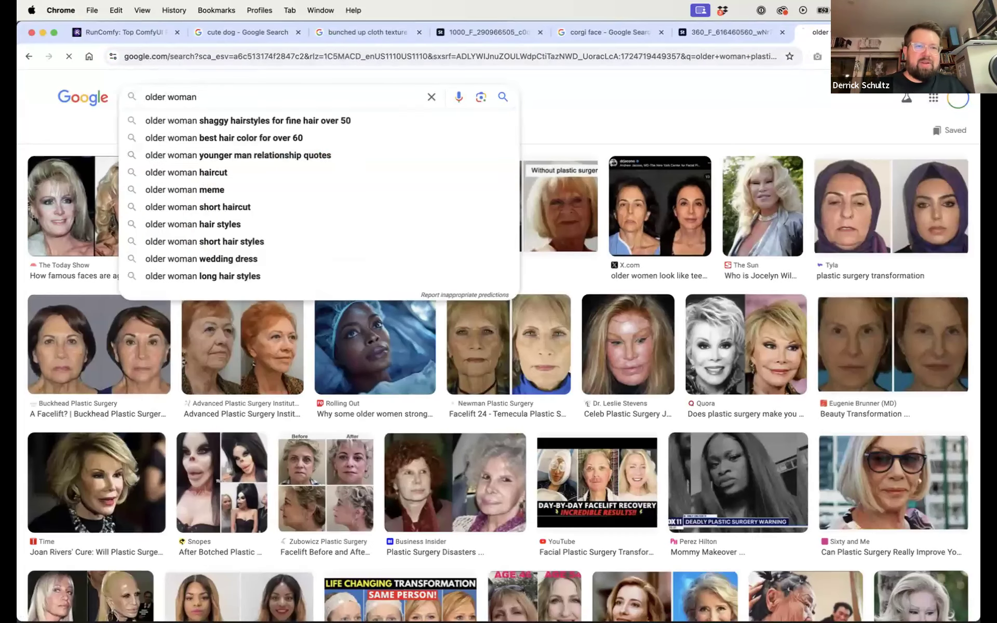
key("Return")
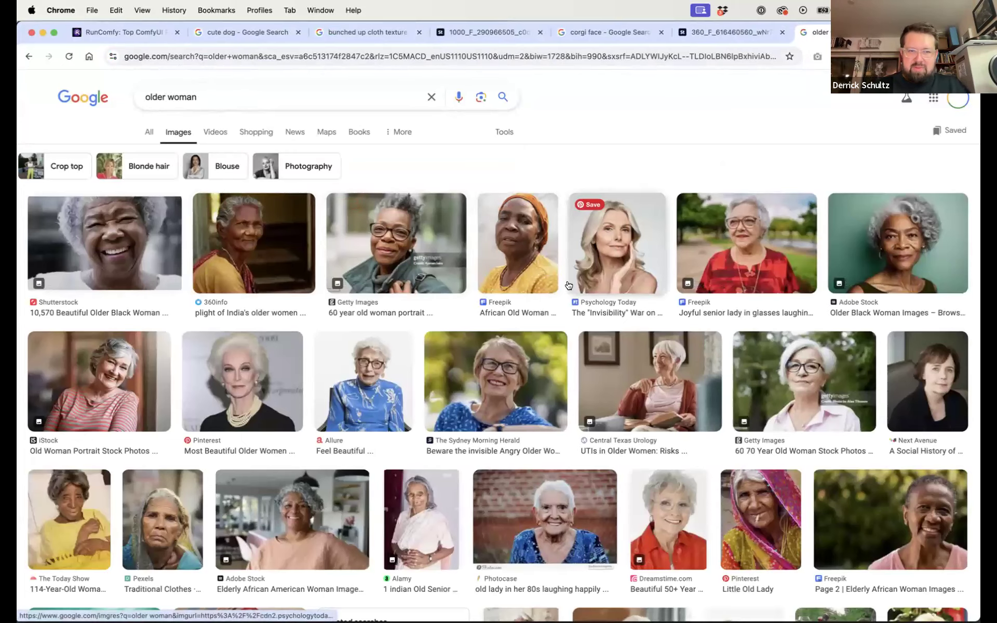
scroll(492, 369, "down", 5)
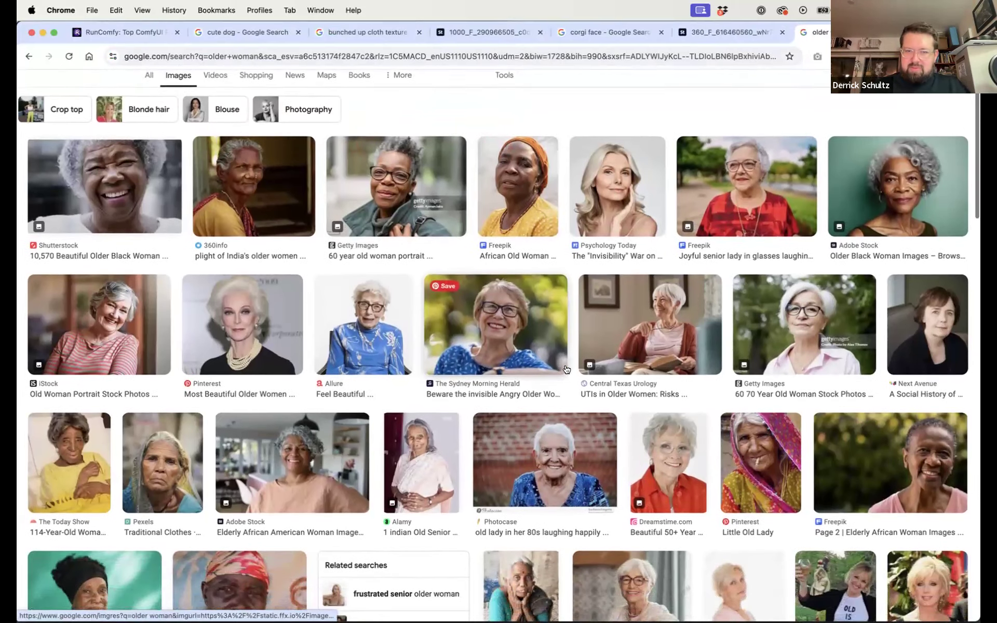
scroll(566, 370, "up", 5)
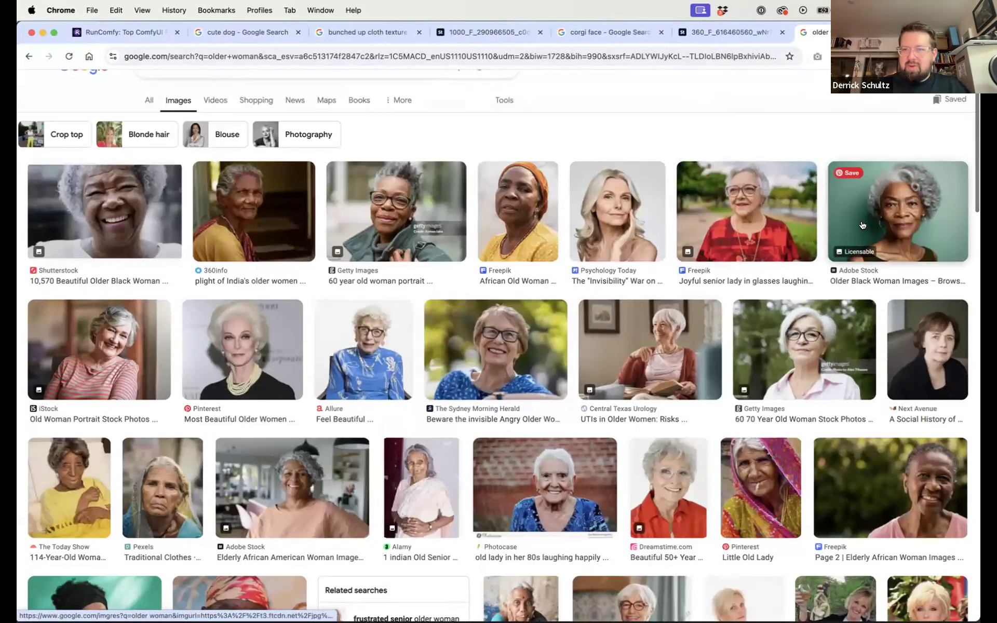
Open the Adobe Stock portrait of the gray-haired woman on a green background at full size and save it to the Desktop under its default name
left_click(875, 218)
right_click(798, 260)
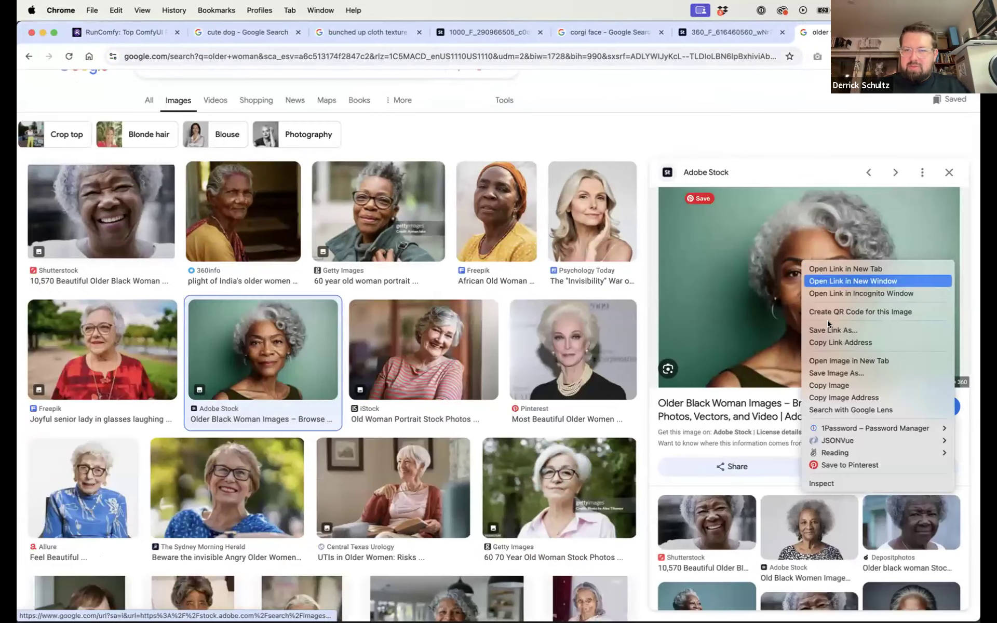
left_click(836, 360)
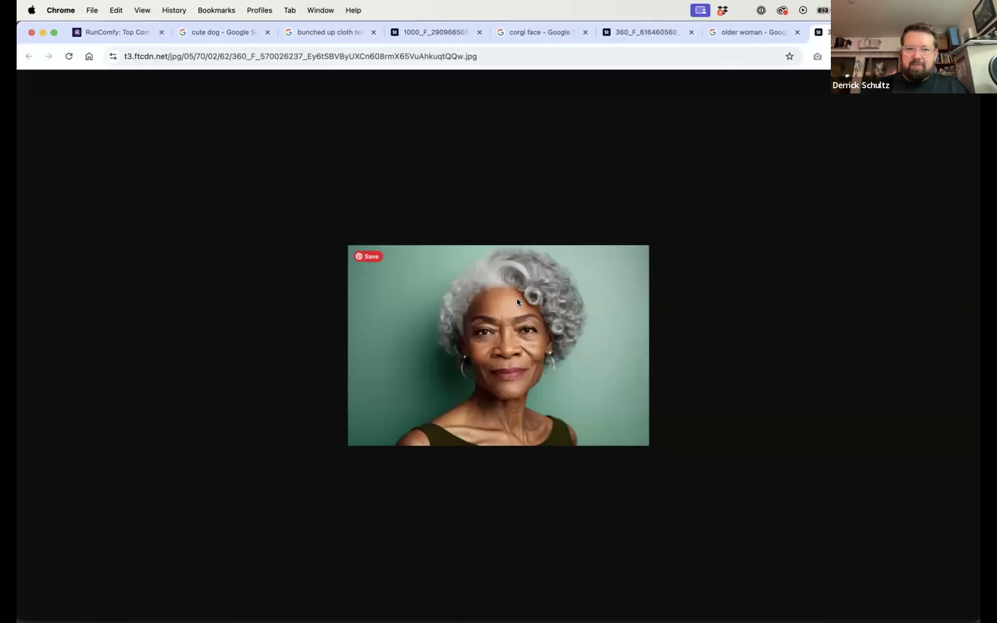
right_click(521, 300)
left_click(550, 318)
key("Return")
Return to the workflow and upload the saved woman's portrait into the topmost Load Image node, replacing the corgi
left_click(116, 33)
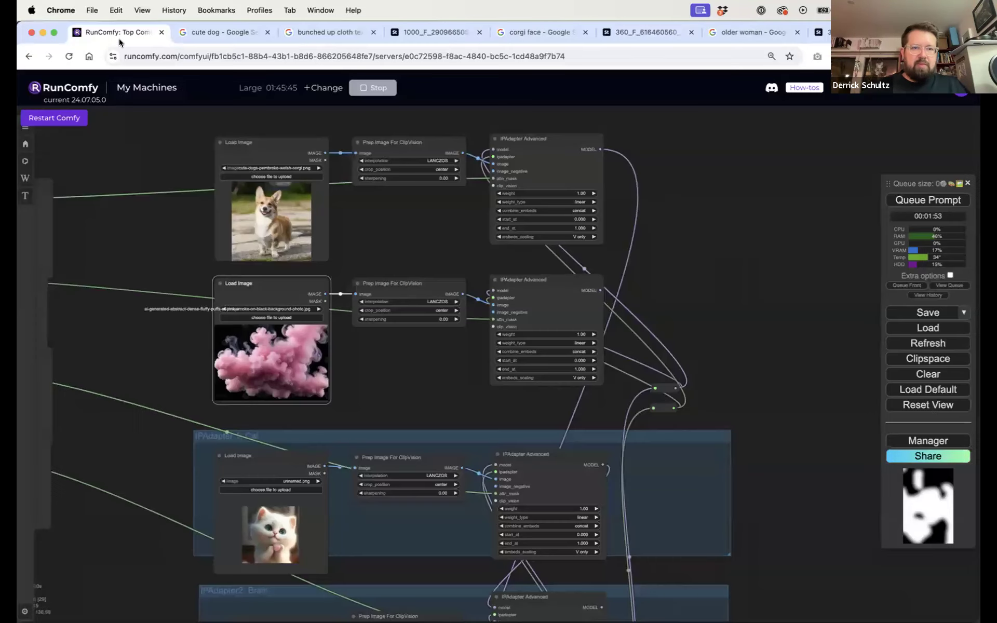
left_click(261, 177)
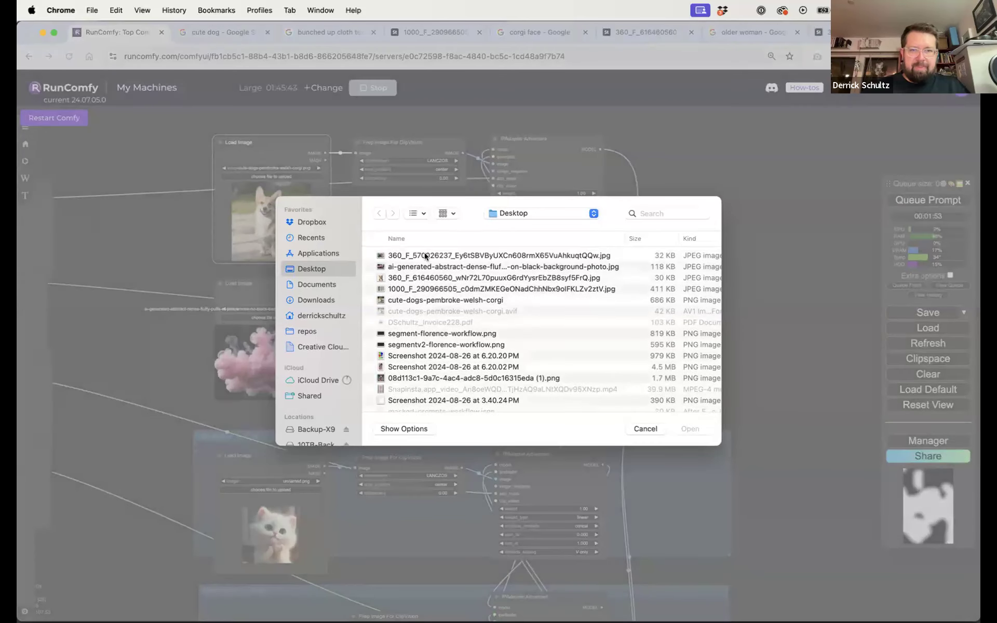
double_click(425, 256)
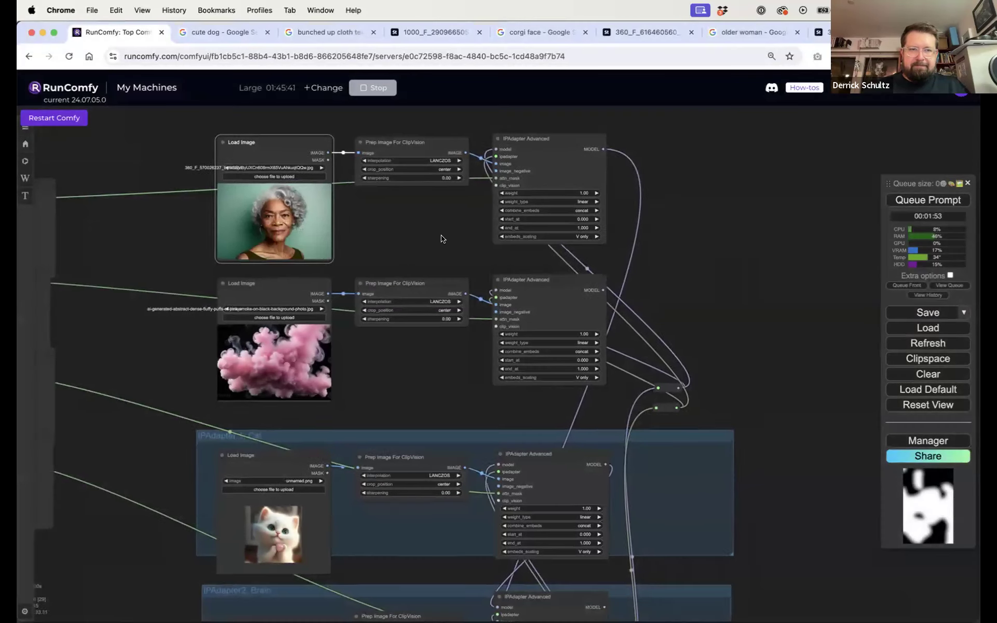
Set the preset of the IPAdapter Unified Loader below the Brain group to PLUS (high strength)
left_click_drag(440, 238, 476, 231)
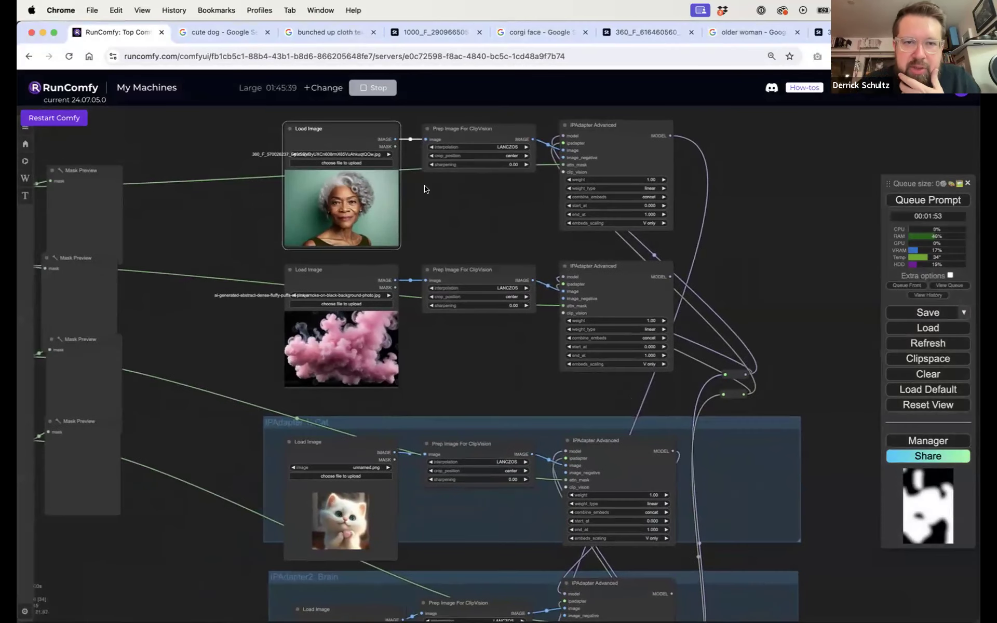
scroll(473, 201, "down", 5)
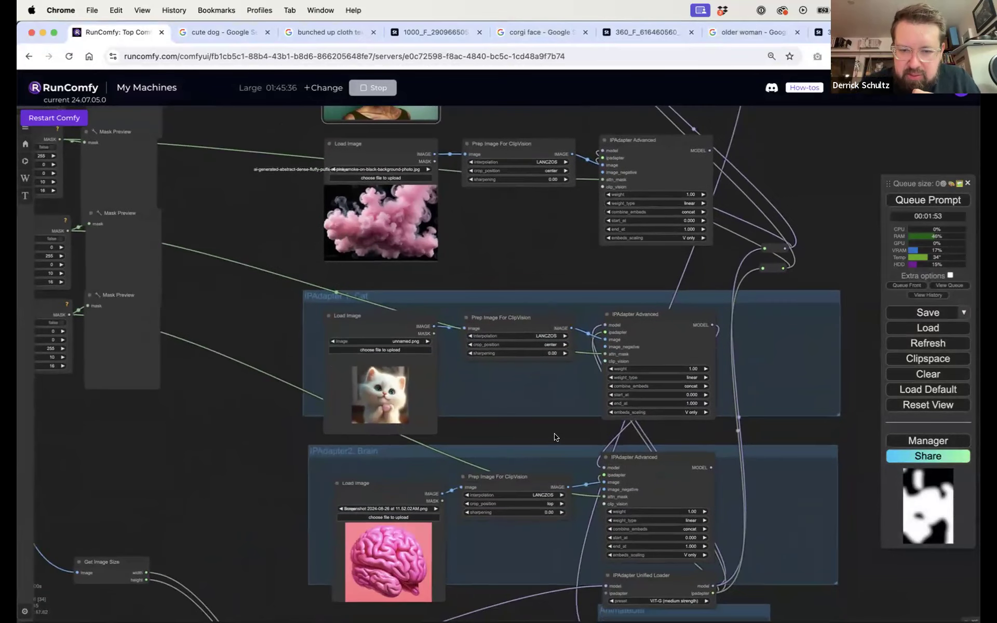
left_click_drag(554, 437, 552, 249)
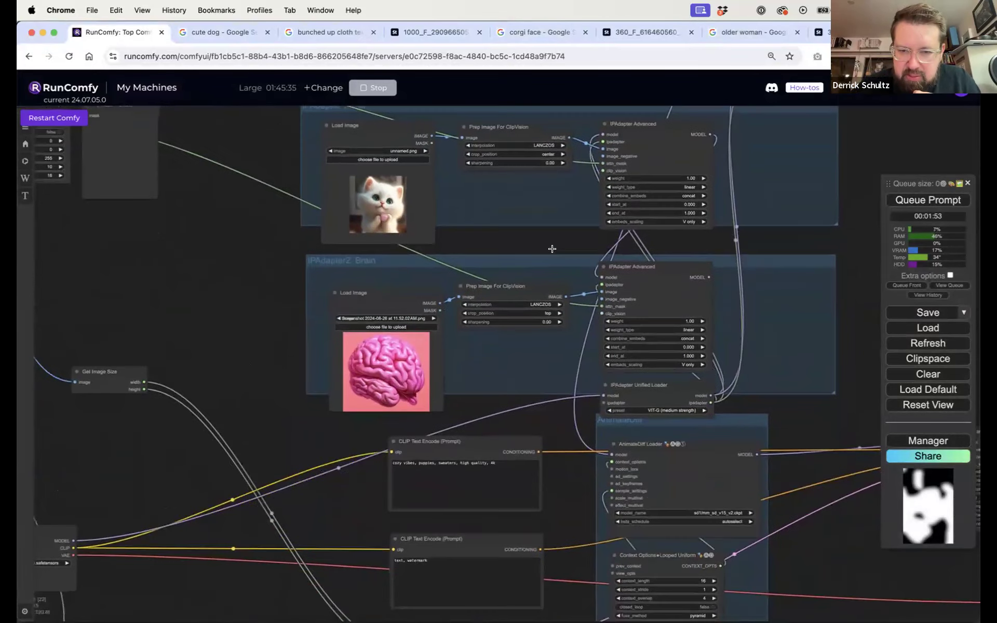
left_click(654, 411)
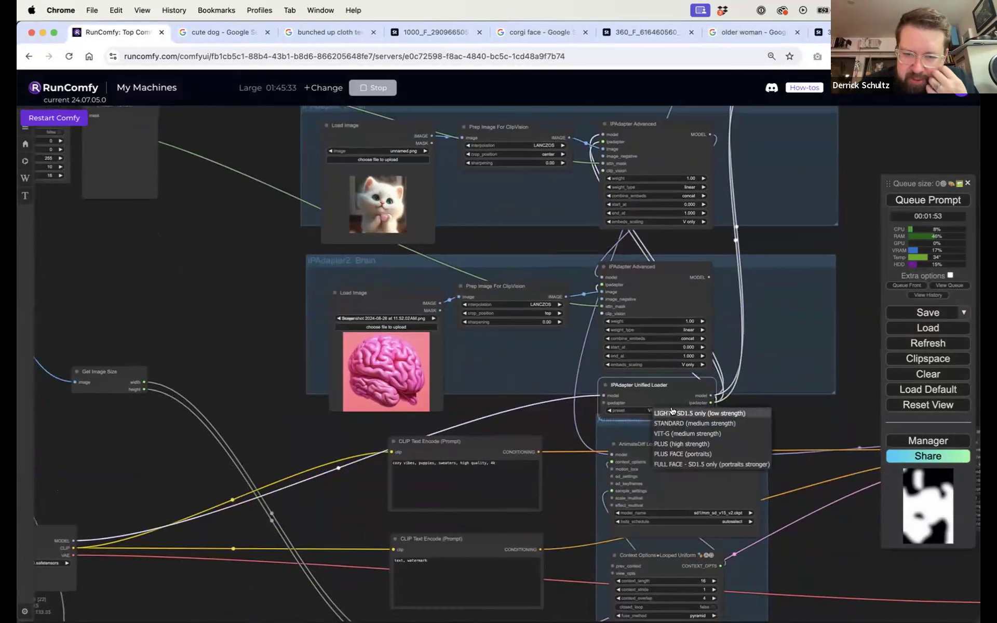
left_click(684, 444)
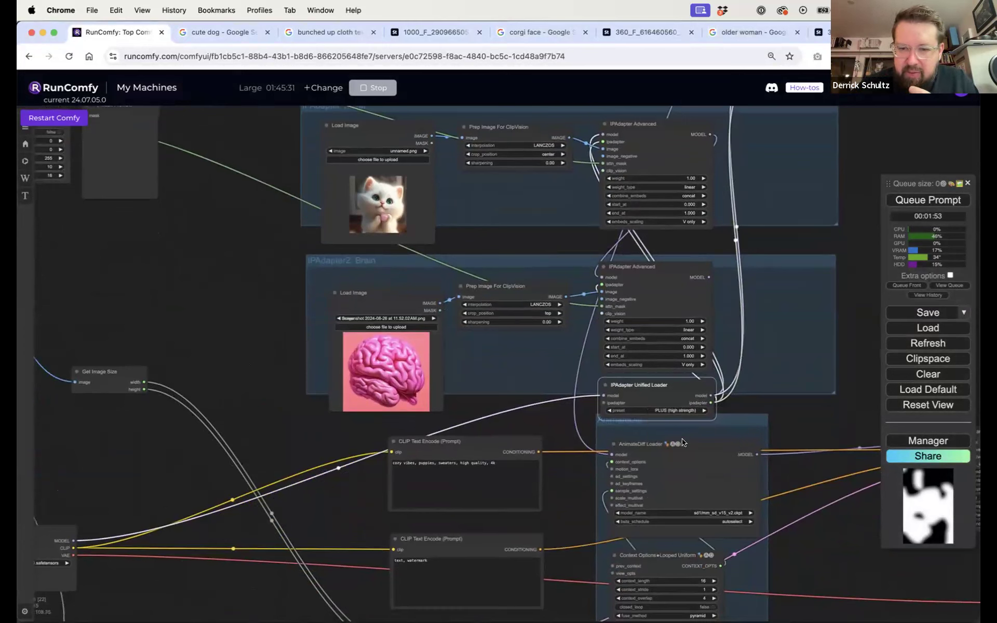
Replace the start of the positive prompt, before "sweaters", with "botched surgery, medical horror, latex gloves, scifi instruments"
left_click(430, 463)
key("BackSpace")
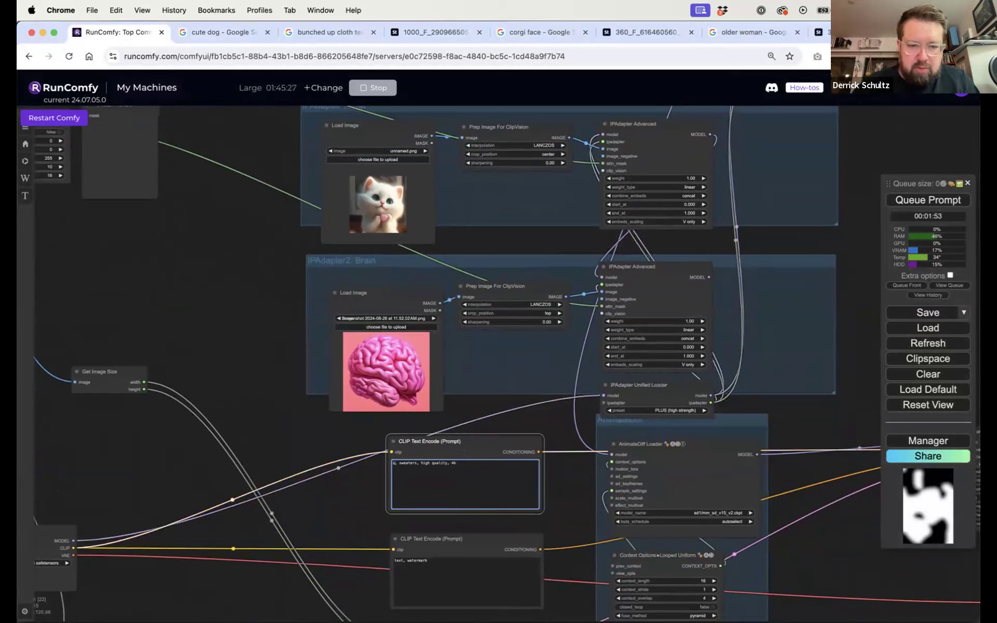
type("botched surgery, ")
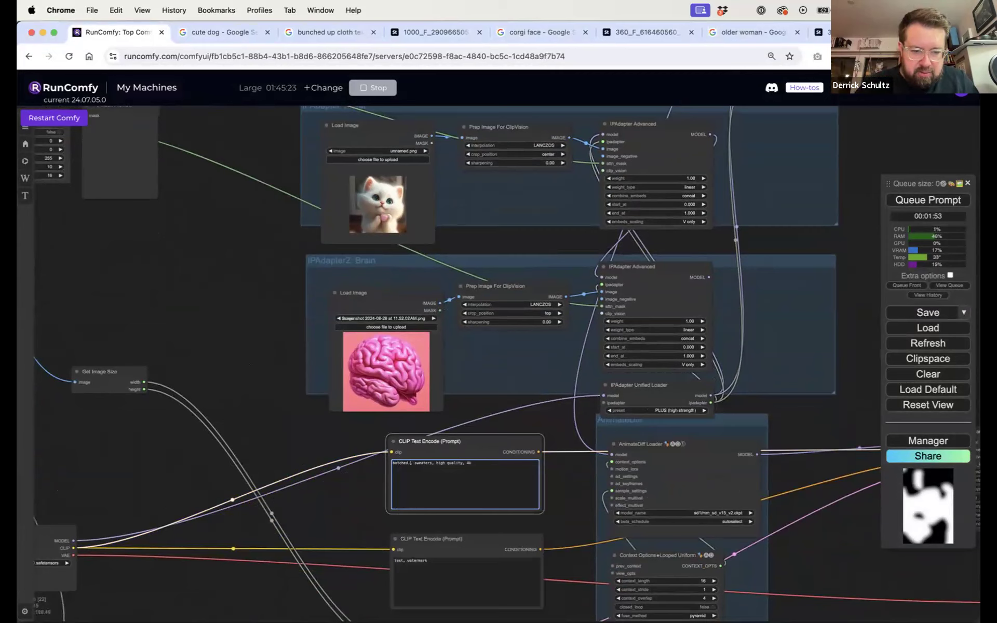
type("medical horror, latex glo")
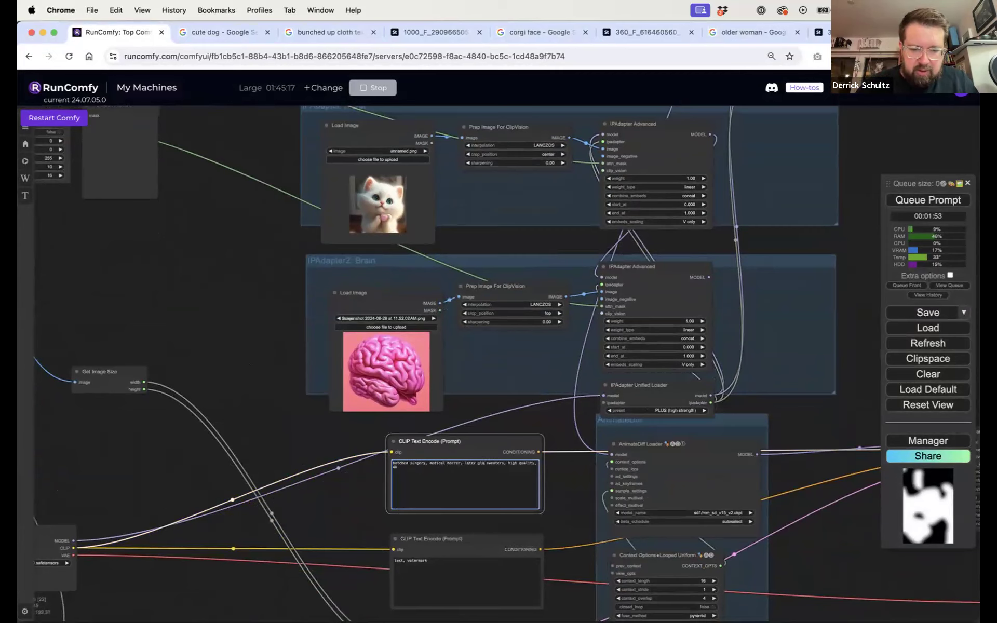
type("ves, sci fi instruments,")
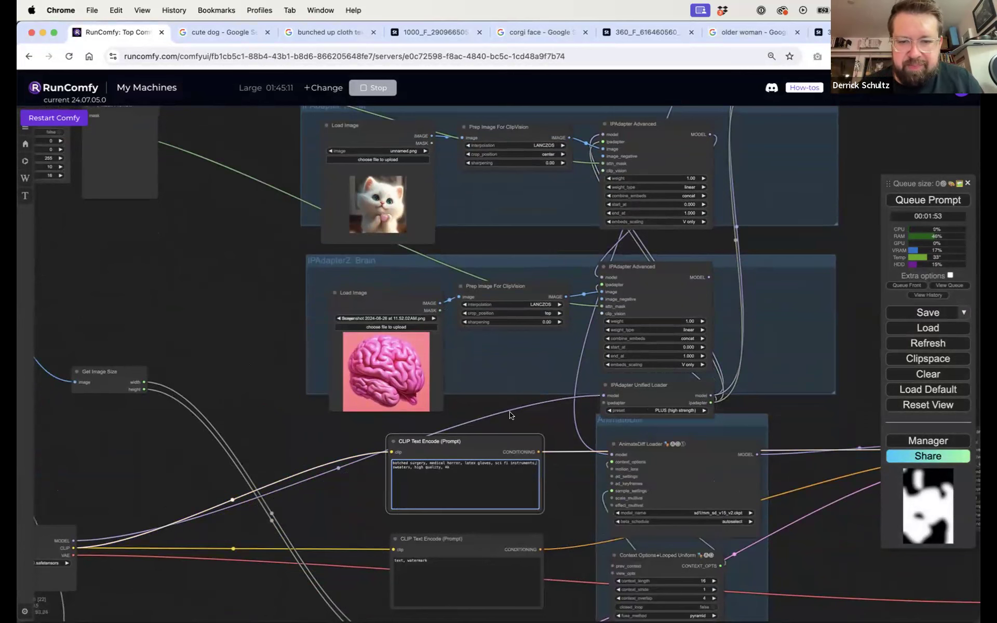
left_click(510, 414)
left_click(503, 462)
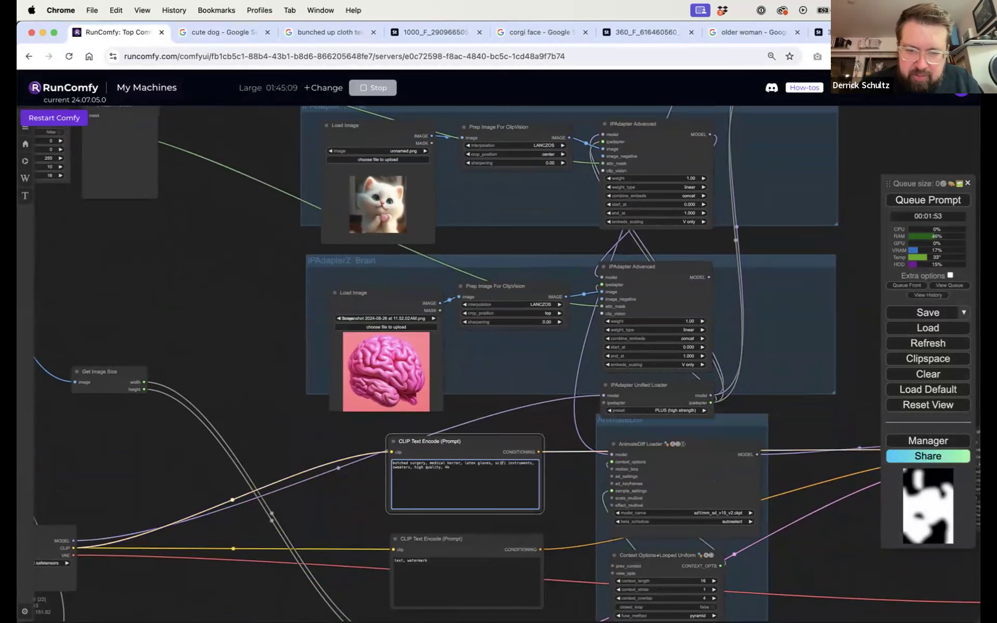
left_click(514, 399)
Look over the whole node graph and queue the prompt to run the updated workflow
scroll(537, 396, "down", 7)
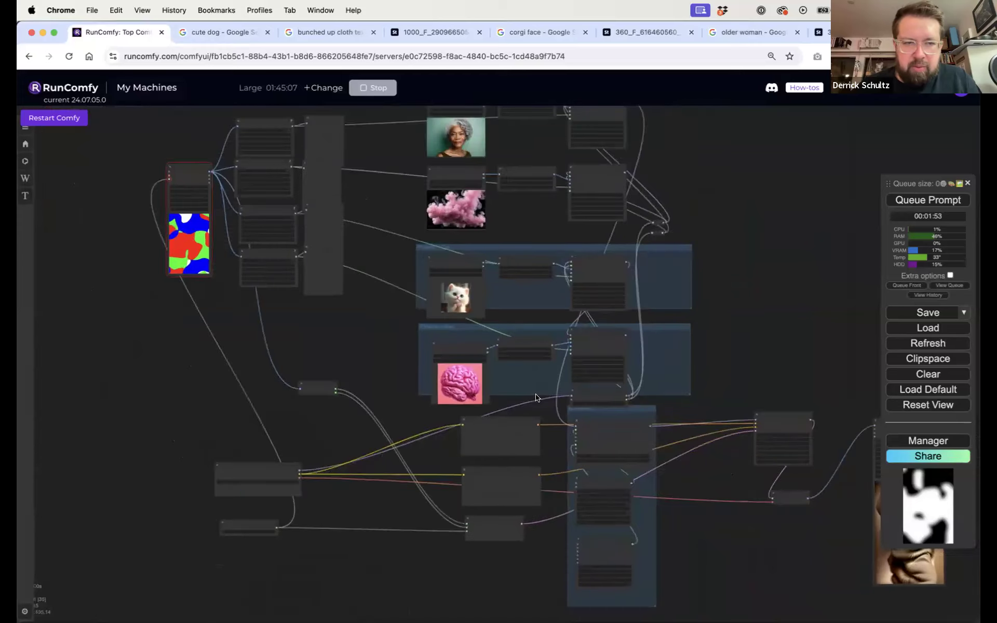
scroll(210, 465, "up", 7)
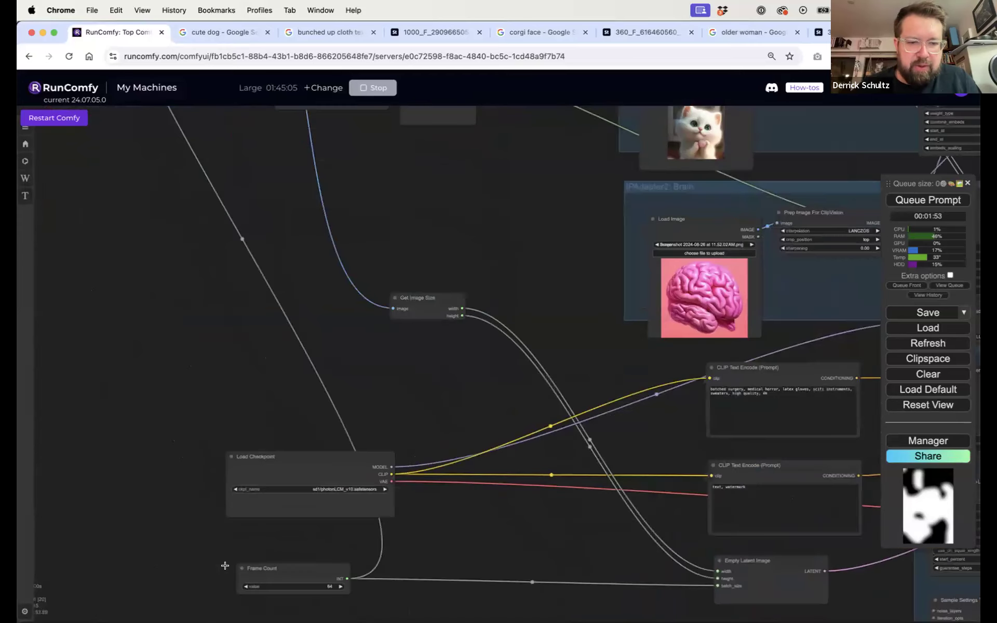
scroll(522, 528, "down", 6)
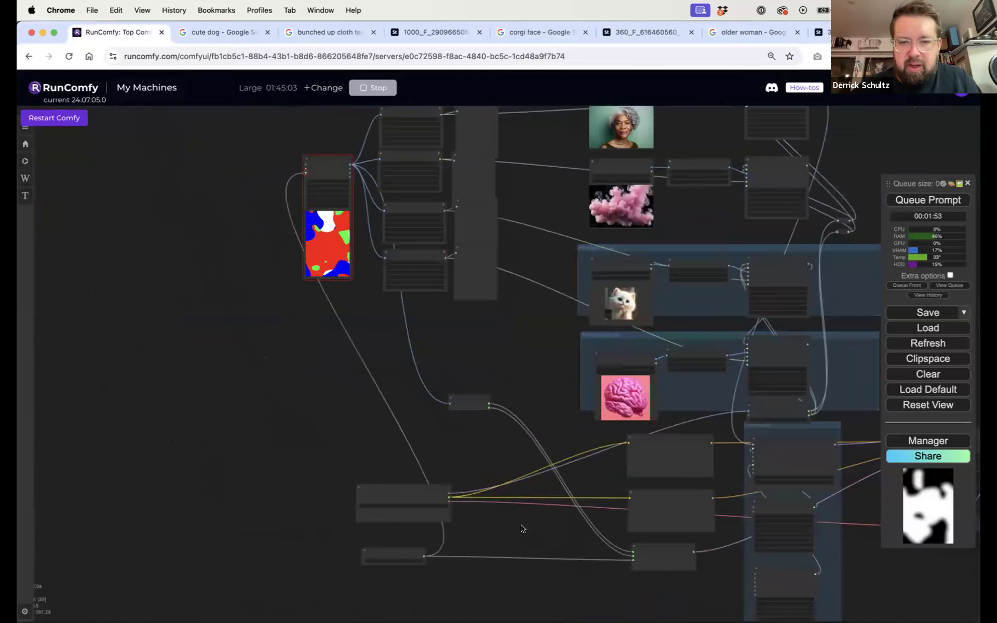
left_click_drag(593, 447, 456, 430)
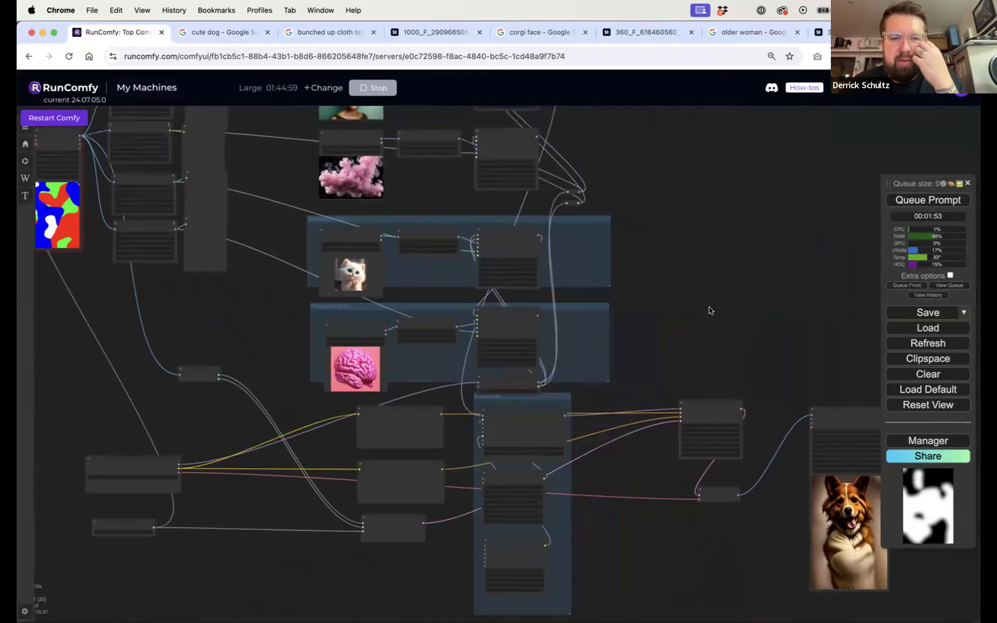
left_click_drag(667, 272, 707, 352)
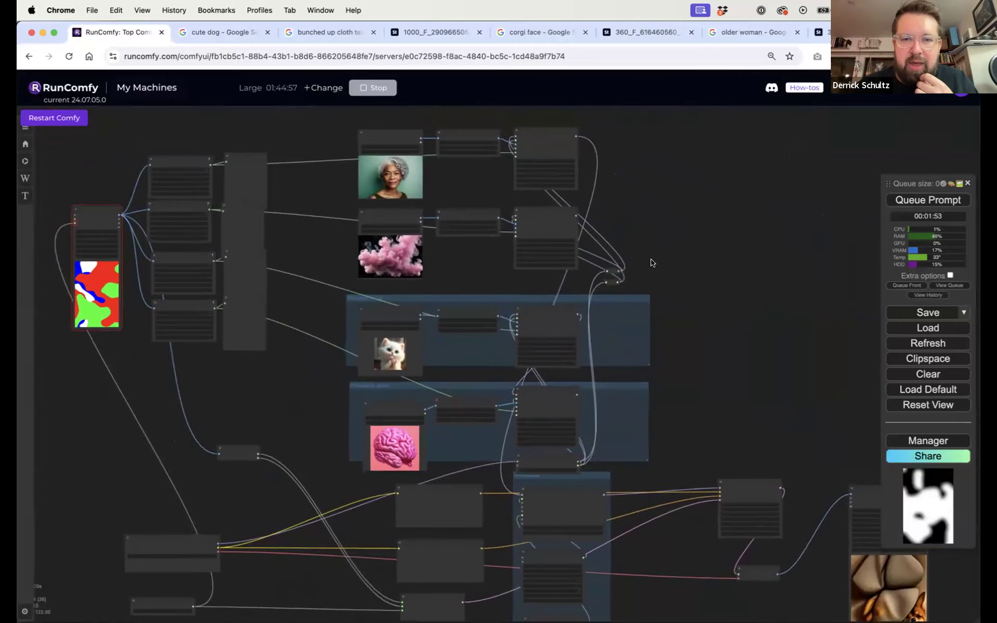
left_click_drag(686, 293, 672, 240)
left_click(921, 197)
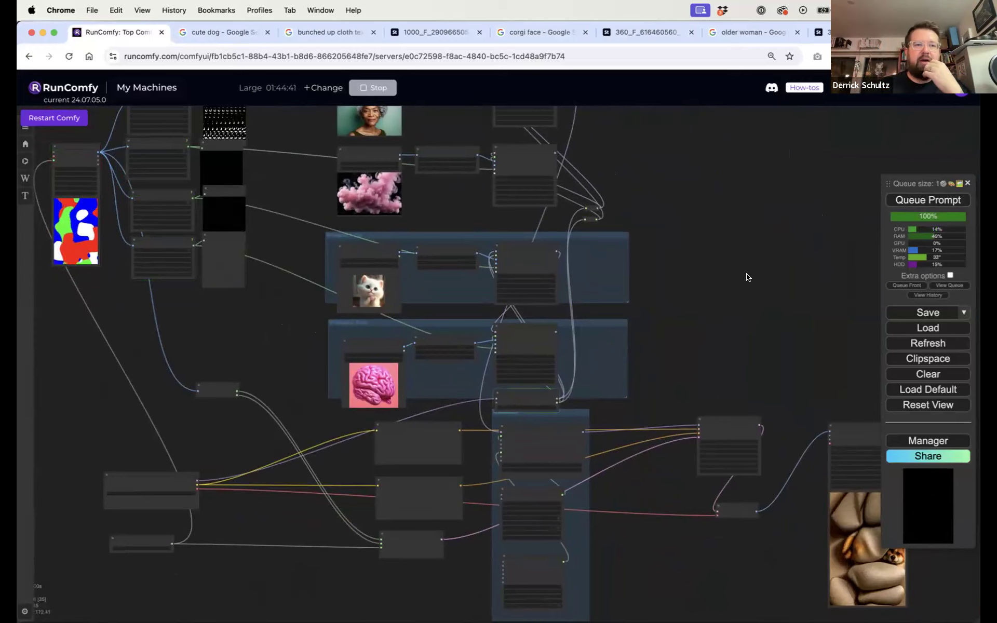
Check the mask previews during the run and show the list of running and pending jobs
scroll(243, 231, "up", 1)
scroll(243, 232, "up", 5)
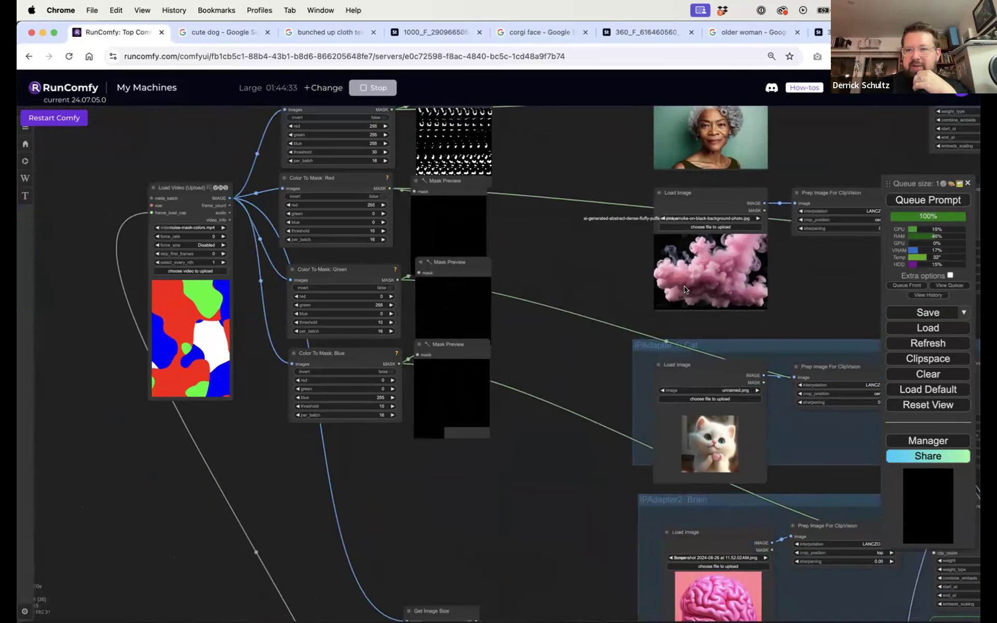
left_click(944, 287)
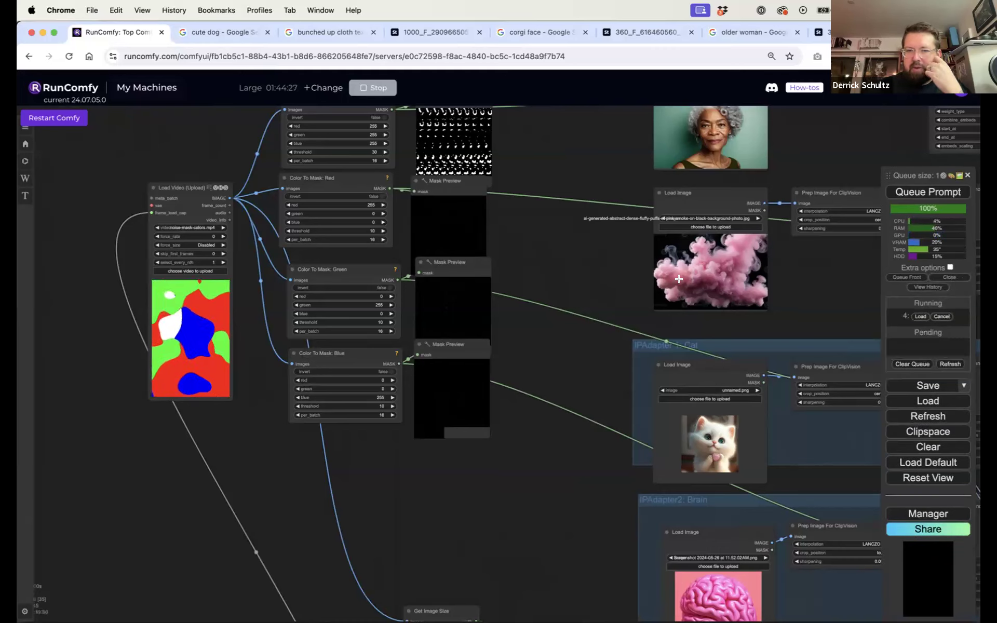
Spread out the blue, green and red Mask Preview nodes beside their Color To Mask nodes so their images stop overlapping
left_click_drag(561, 261, 686, 317)
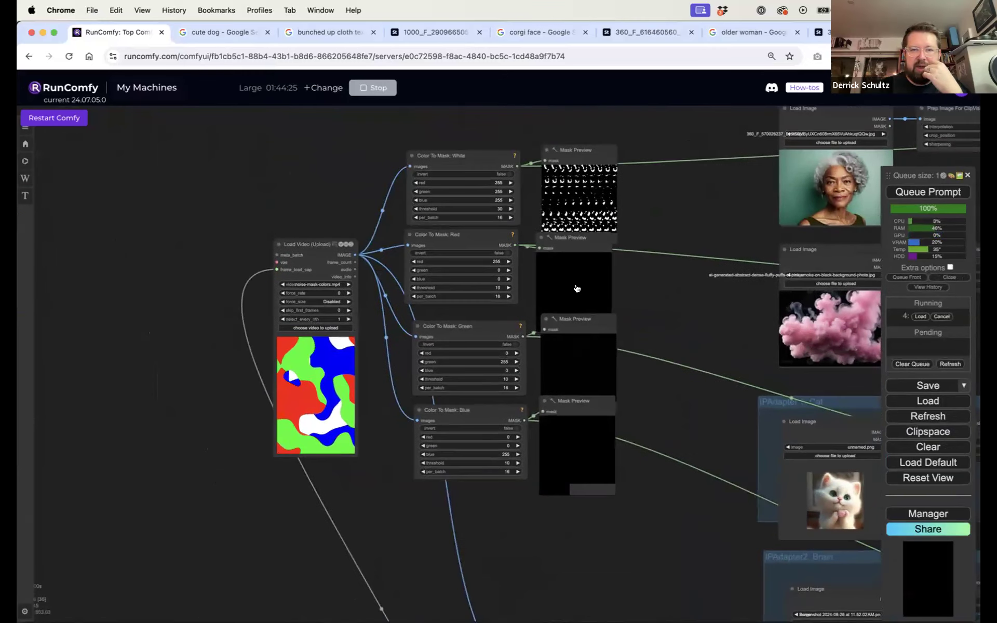
scroll(577, 289, "up", 3)
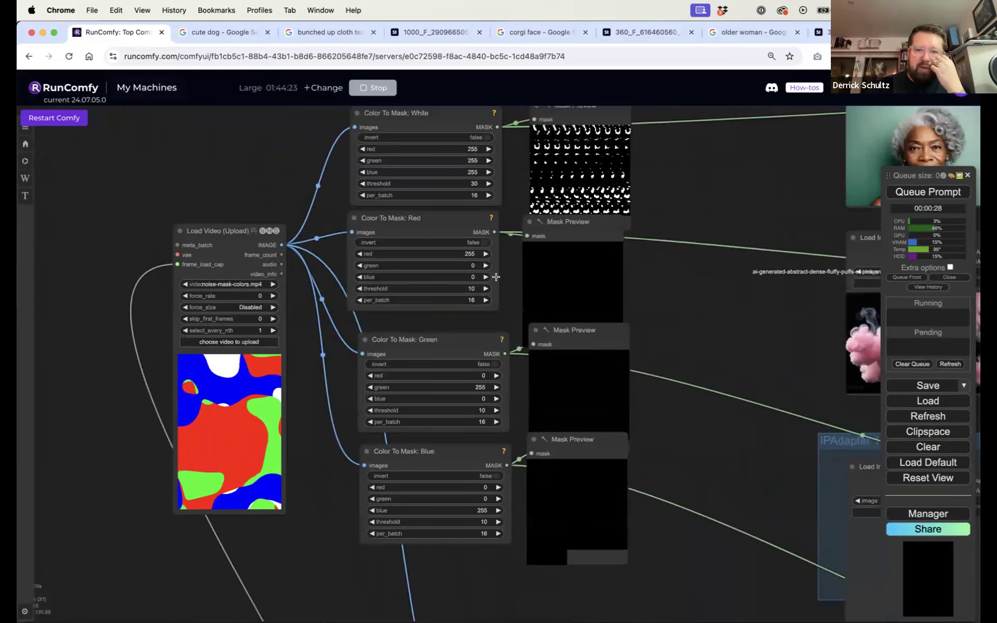
left_click_drag(575, 453, 587, 540)
left_click_drag(565, 334, 563, 377)
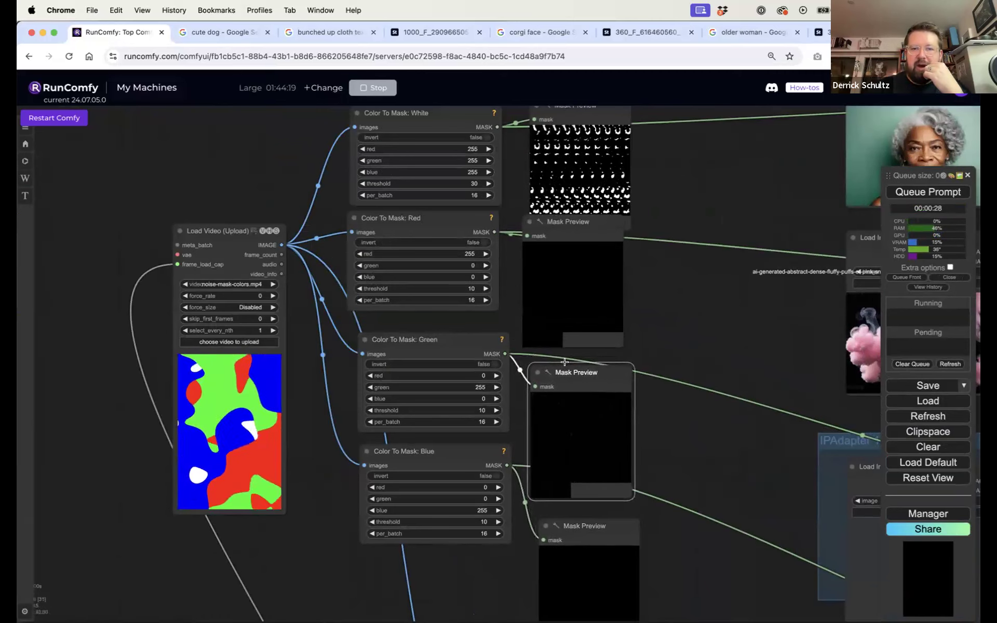
left_click_drag(551, 227, 570, 238)
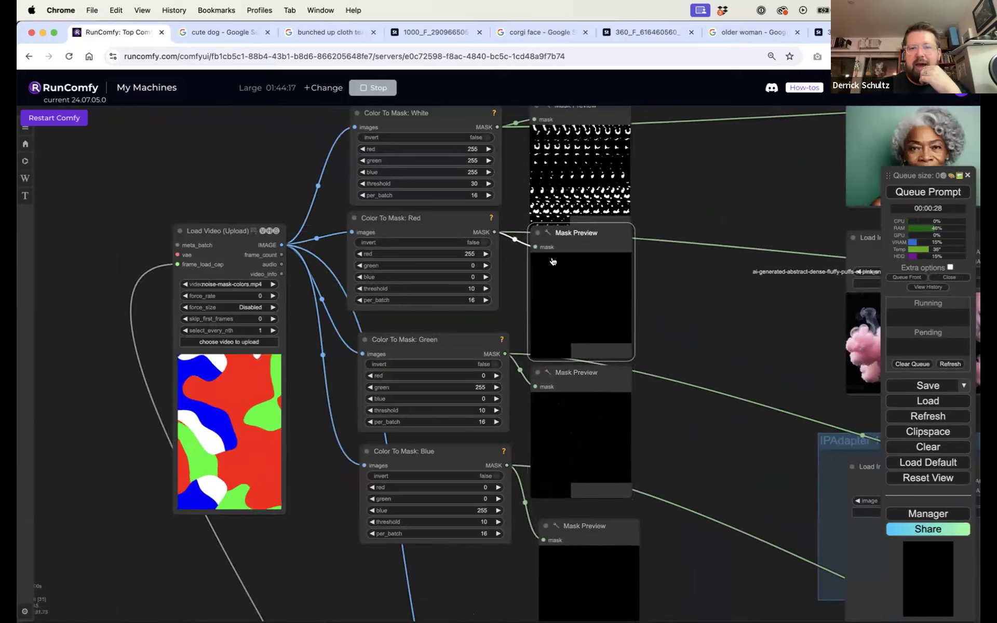
Set the threshold of the Color To Mask nodes for red, green and blue to 30
left_click(575, 437)
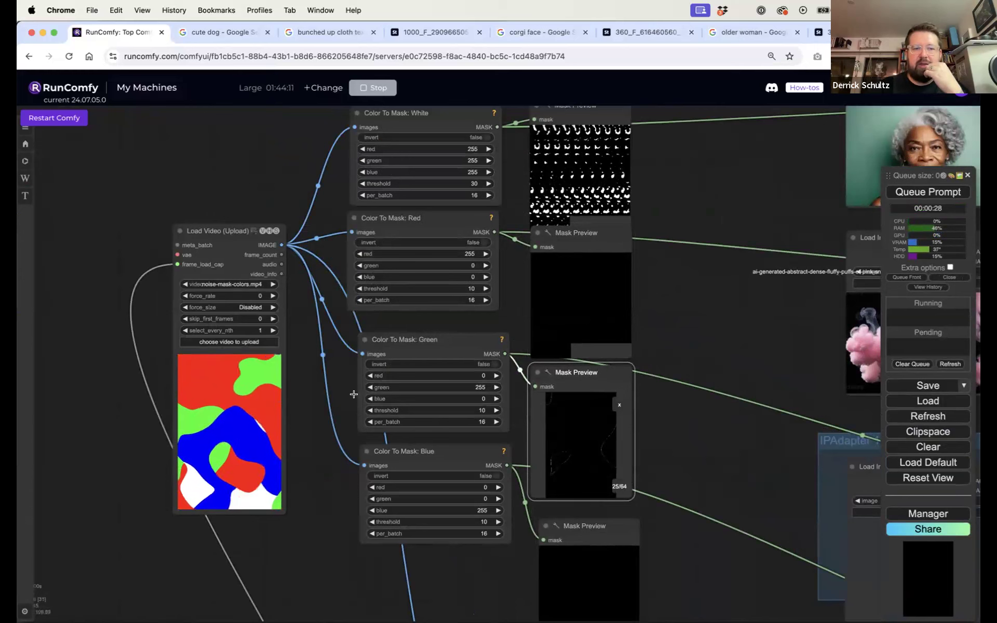
left_click(476, 286)
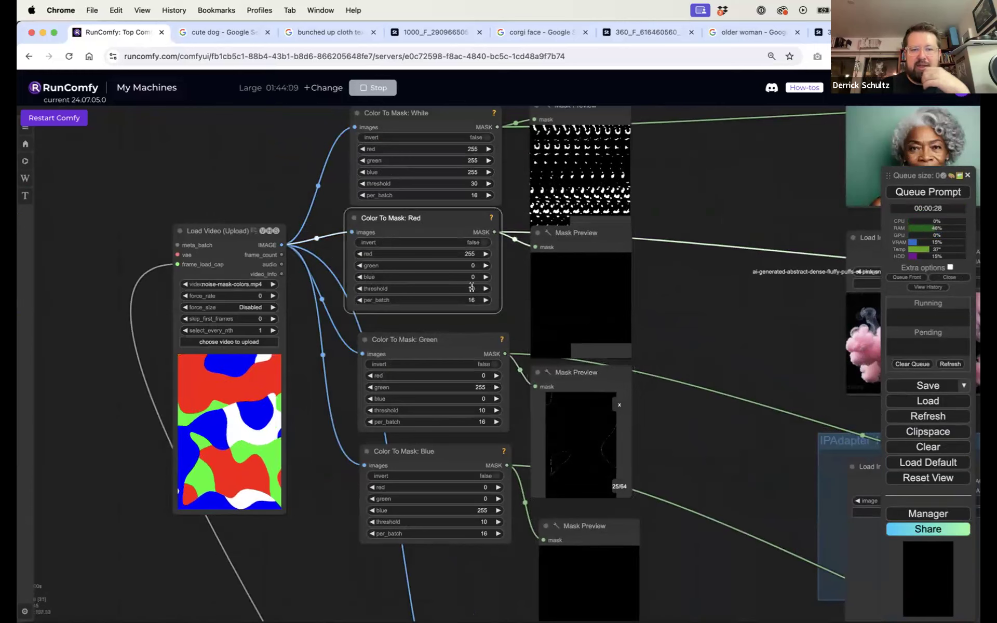
type("30")
key("Return")
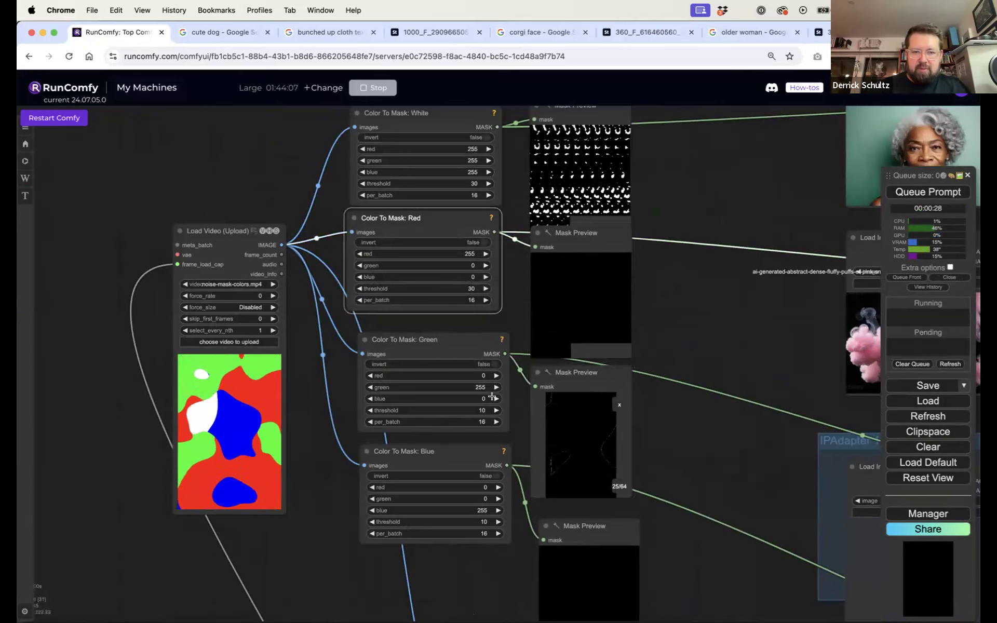
left_click(483, 410)
type("30")
key("Return")
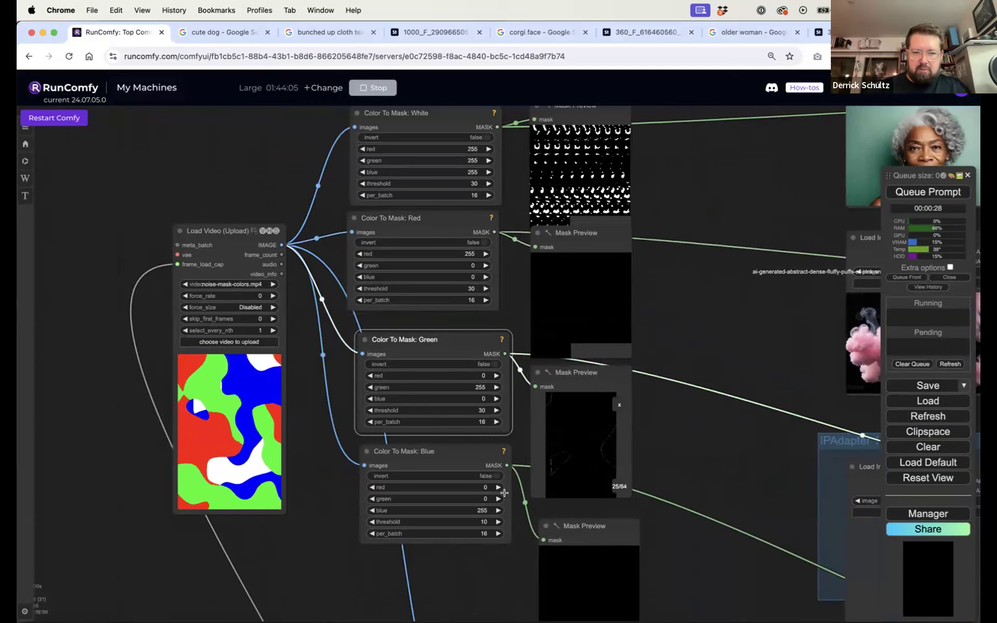
left_click(479, 520)
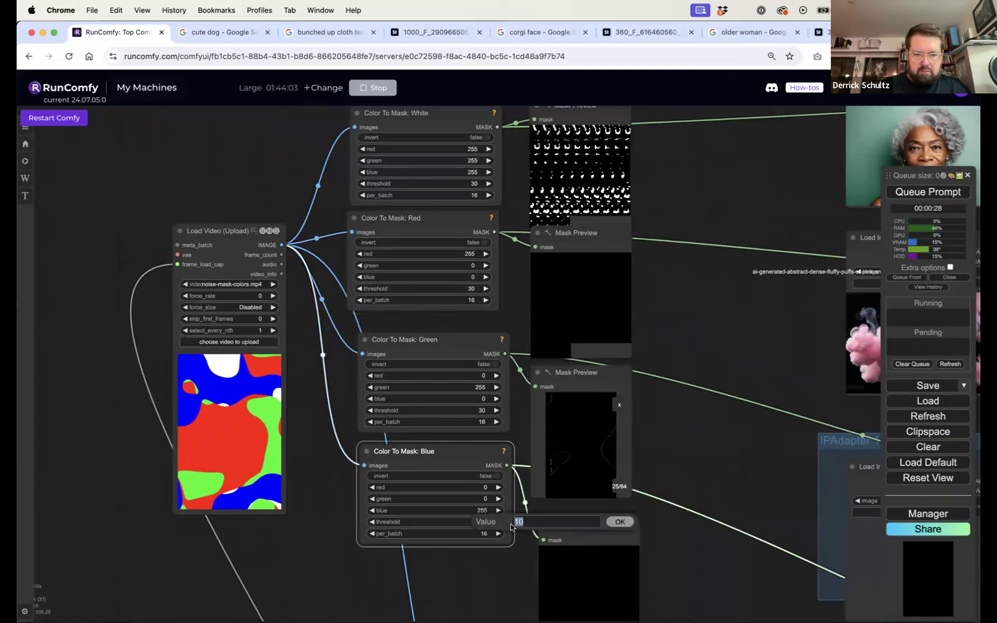
type("30")
key("Return")
Look over the IPAdapter Cat and Brain groups and queue the prompt to rerun the workflow
scroll(734, 450, "down", 5)
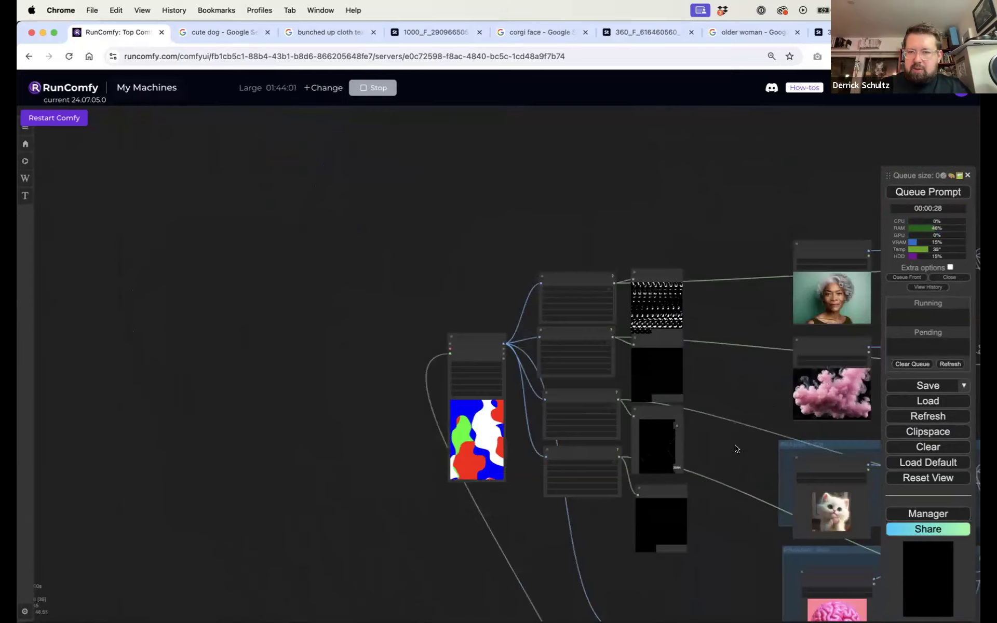
left_click_drag(609, 347, 467, 272)
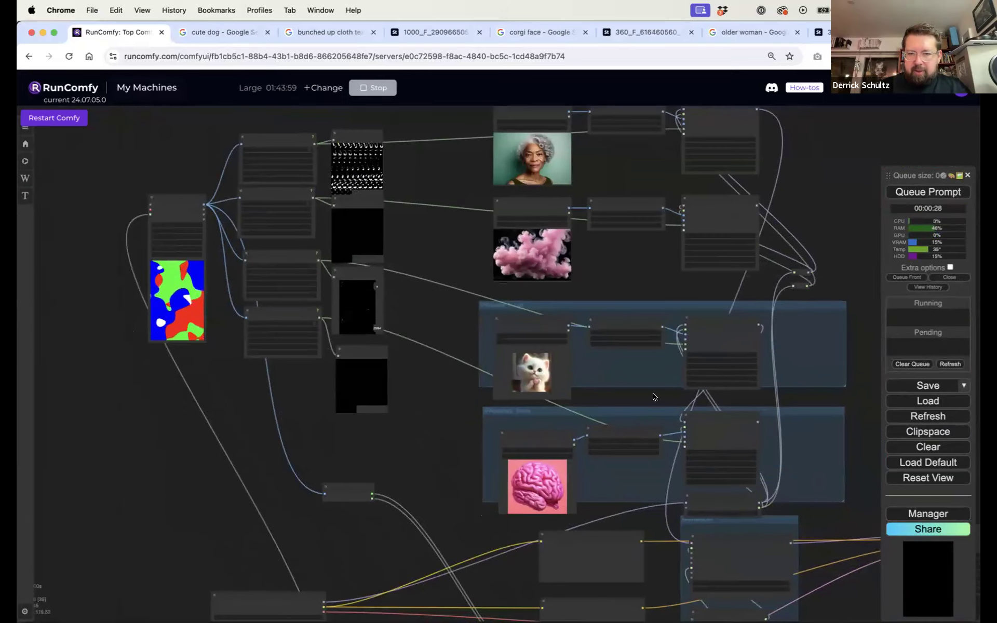
left_click_drag(653, 396, 536, 382)
scroll(537, 381, "up", 5)
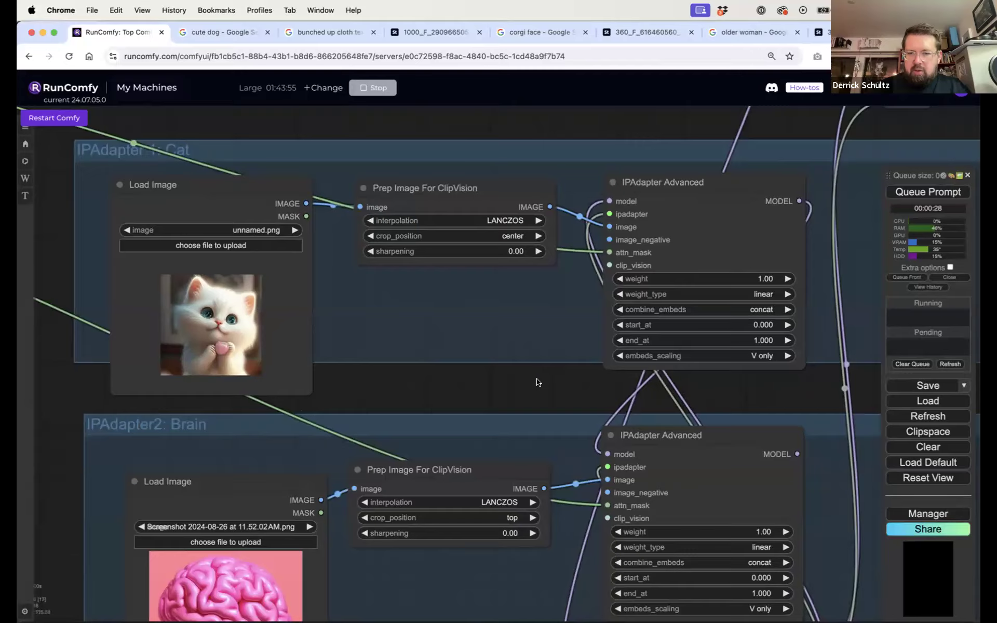
scroll(536, 382, "down", 5)
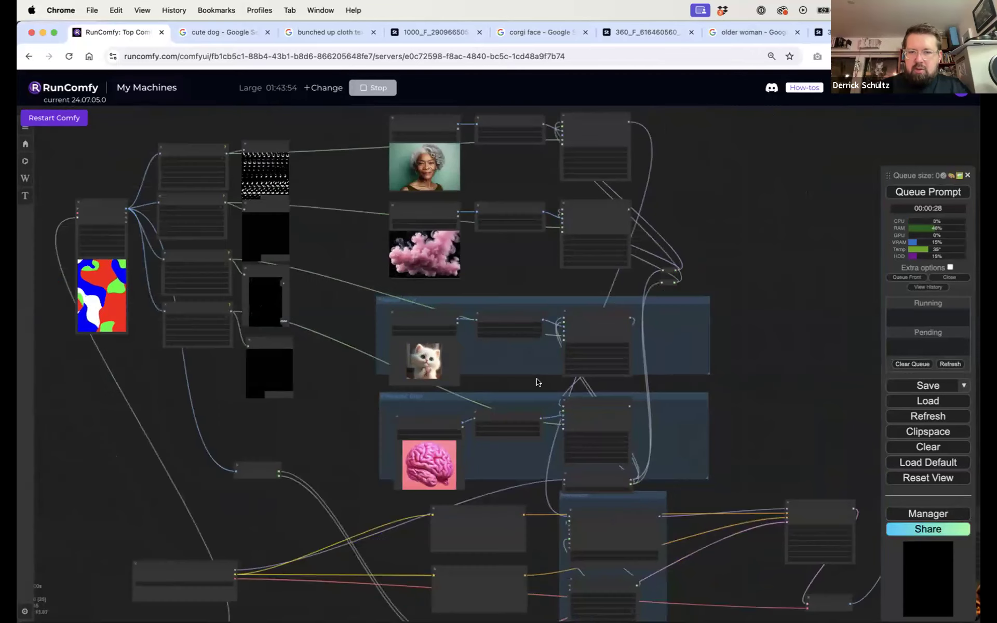
left_click(916, 192)
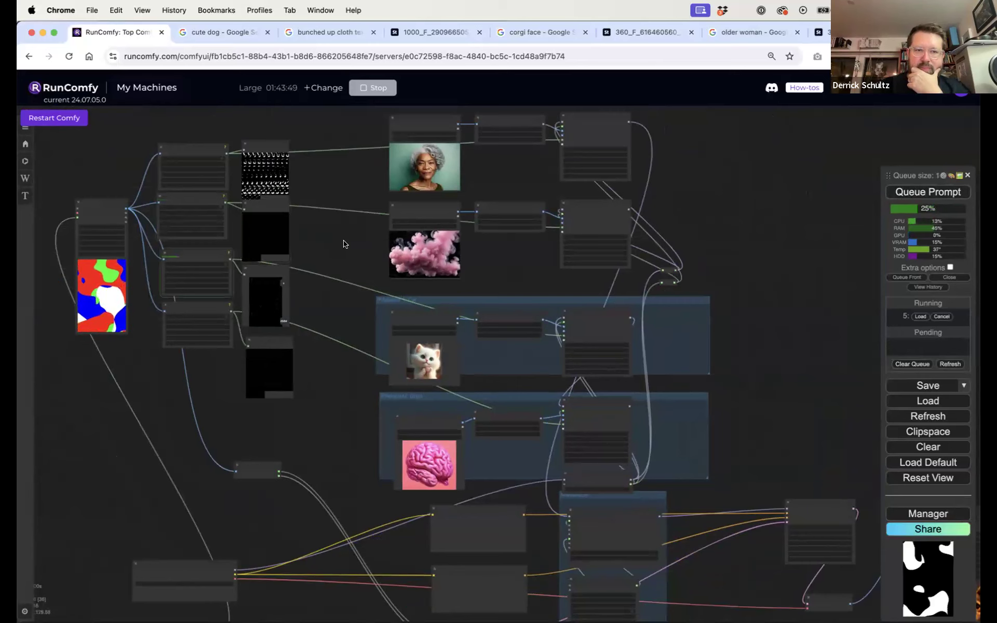
Check the regenerated mask previews for white, red, green and blue while the workflow runs
scroll(333, 234, "up", 5)
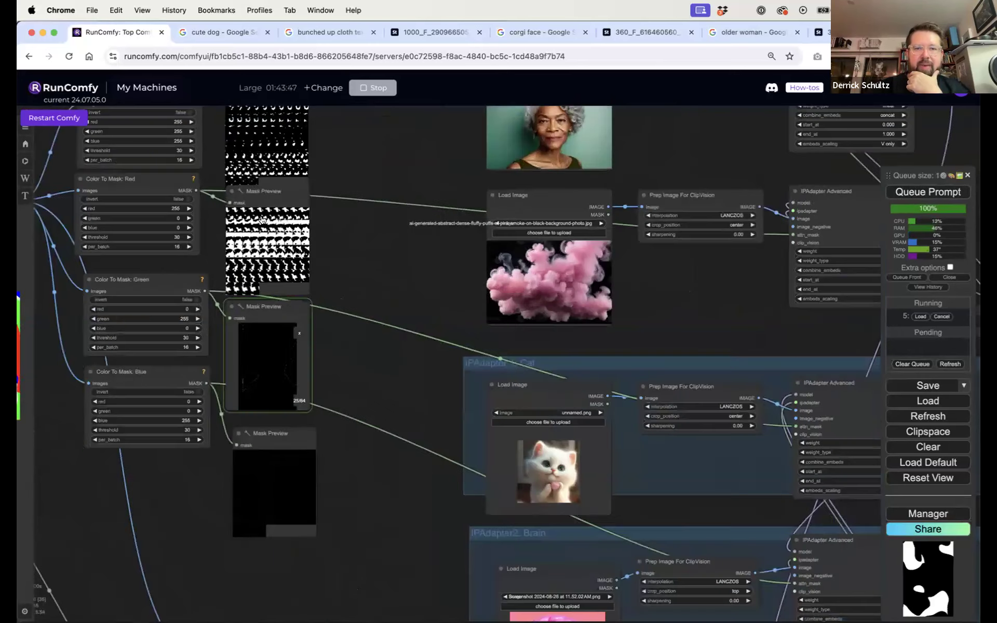
scroll(343, 227, "up", 2)
scroll(342, 227, "up", 5)
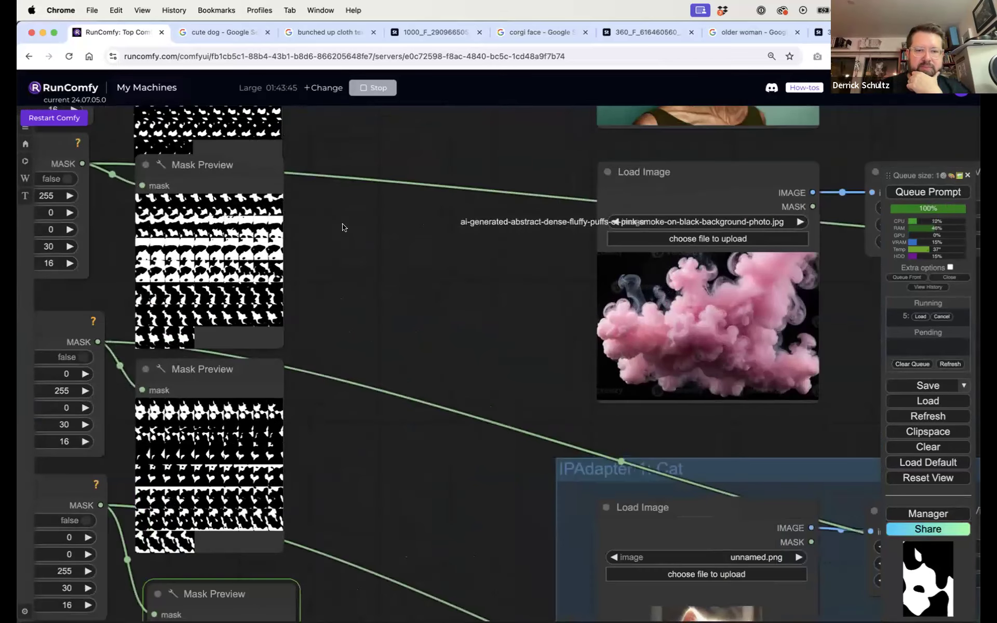
scroll(365, 290, "down", 6)
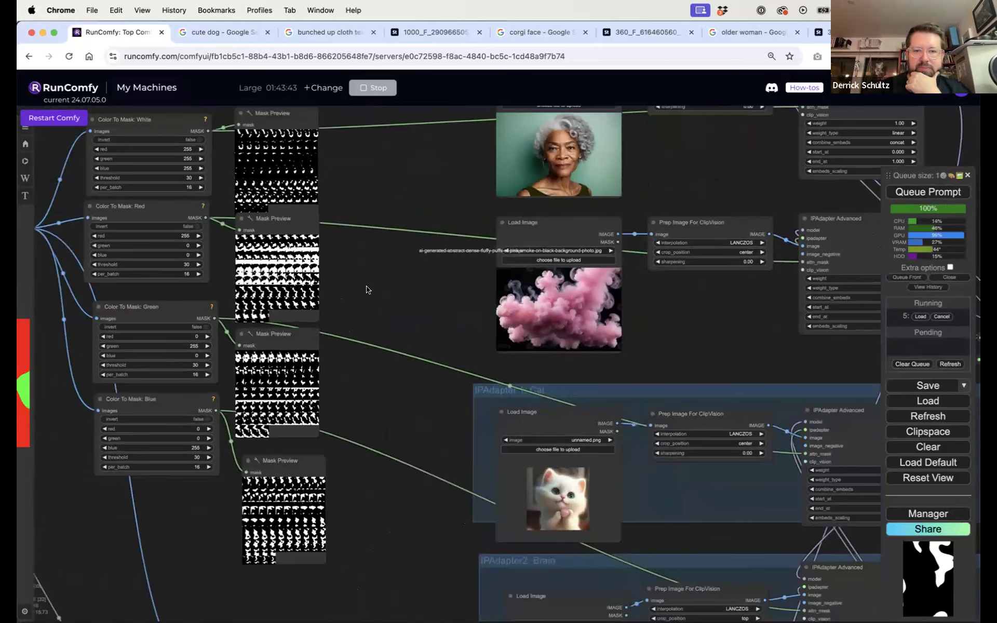
scroll(419, 296, "down", 3)
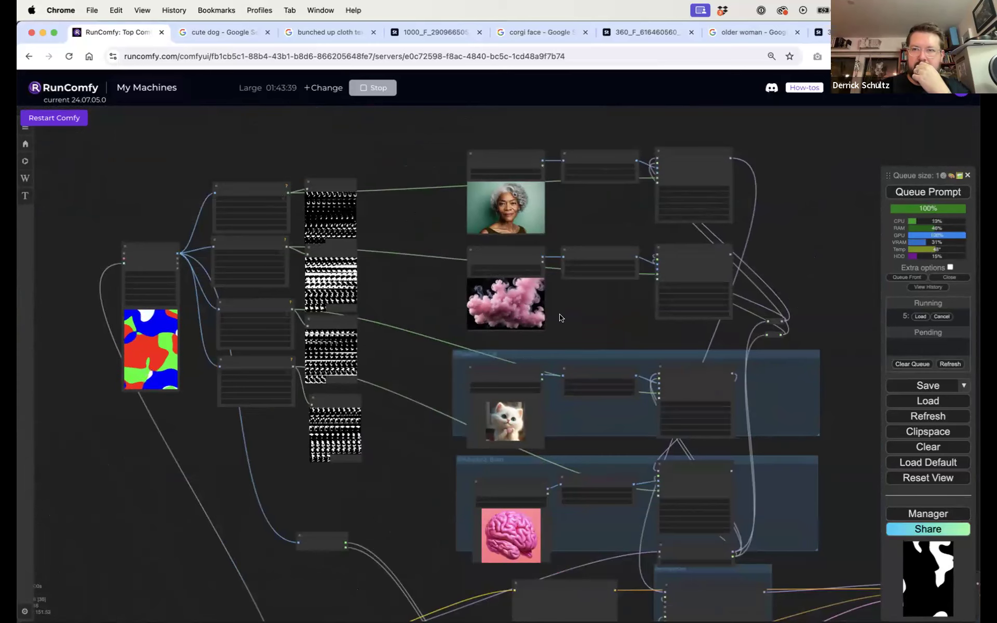
left_click_drag(618, 344, 354, 182)
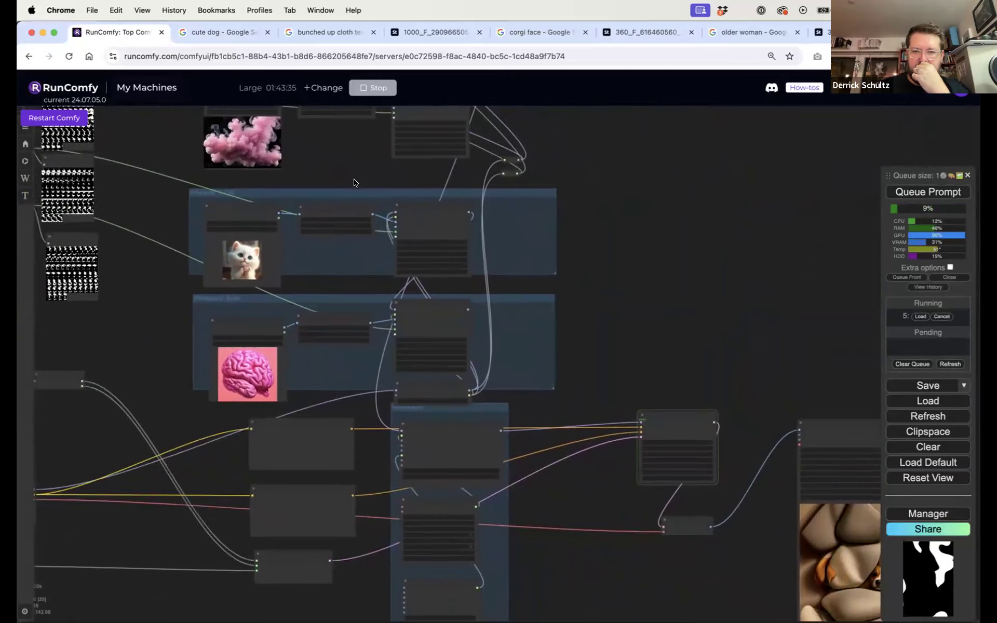
left_click_drag(621, 289, 643, 260)
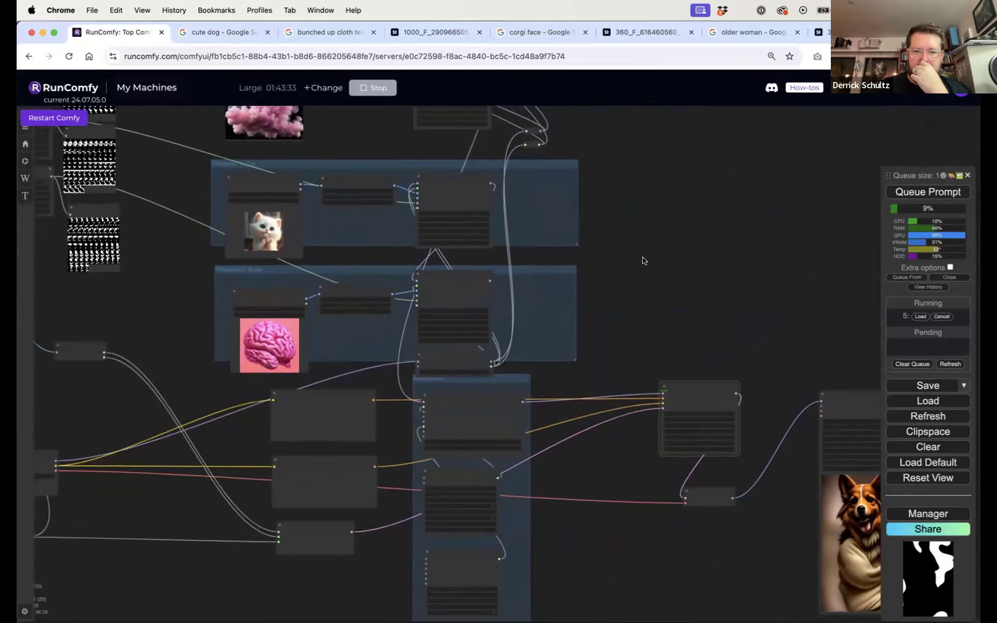
scroll(643, 254, "down", 3)
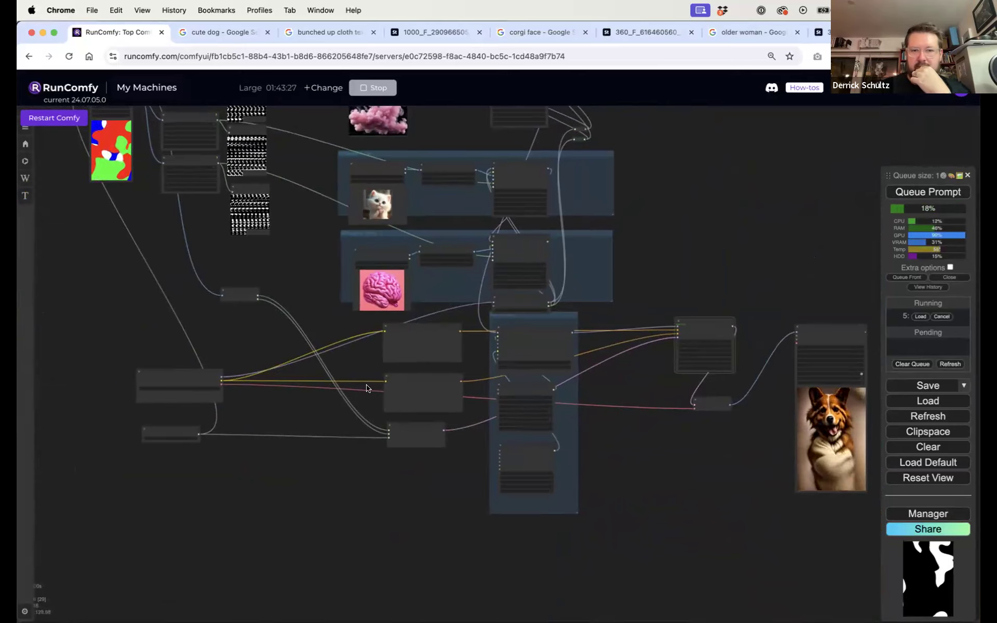
scroll(366, 387, "up", 5)
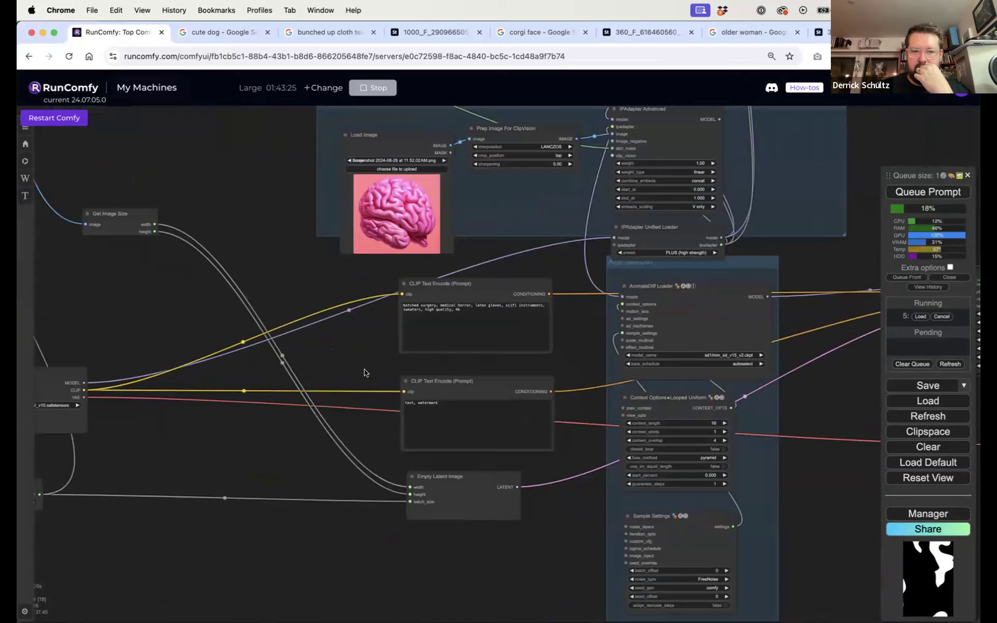
scroll(364, 372, "down", 10)
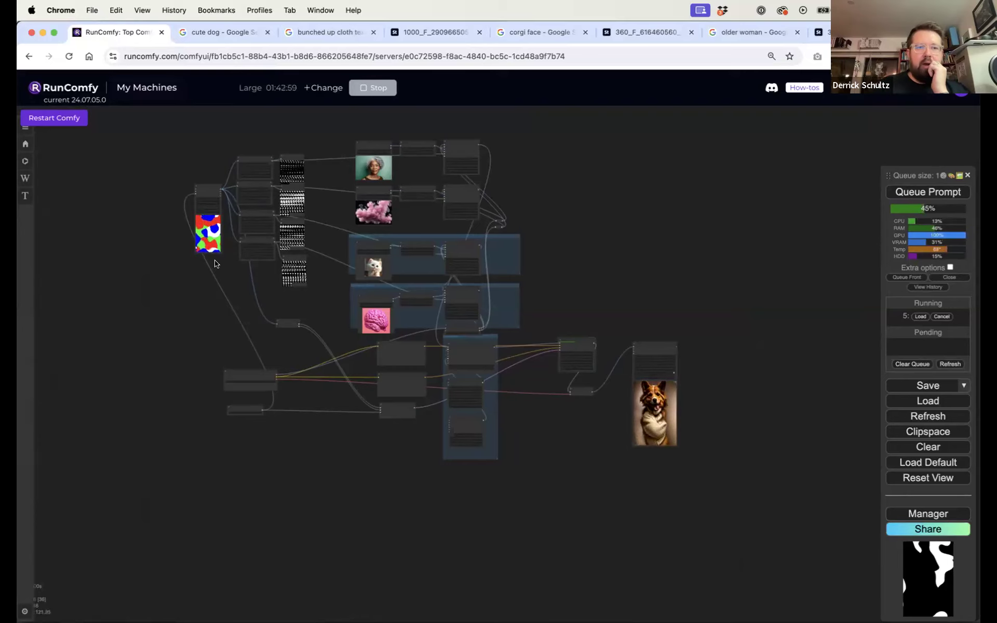
scroll(214, 264, "up", 8)
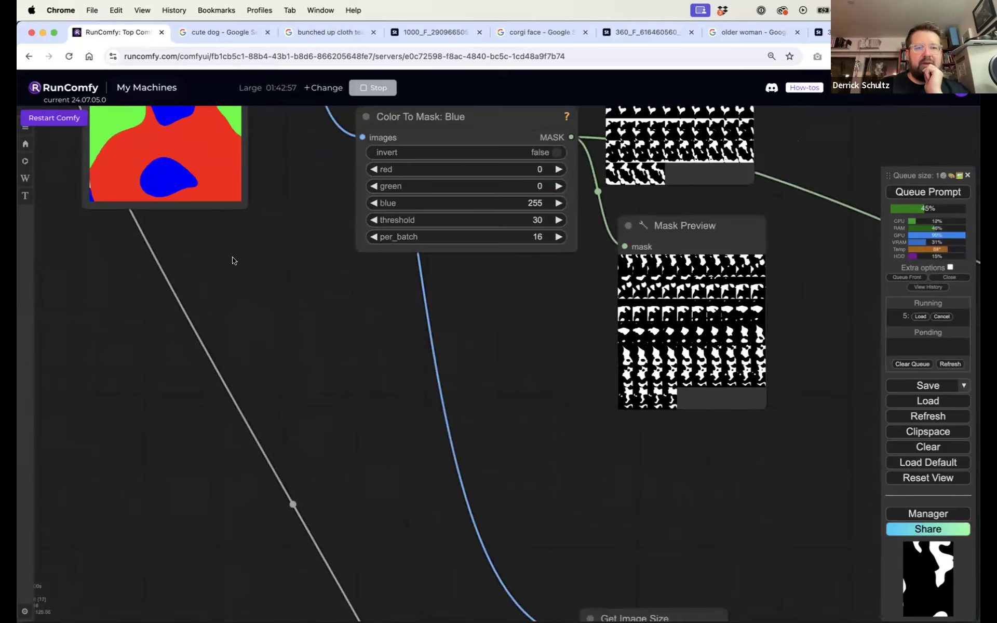
scroll(234, 264, "down", 8)
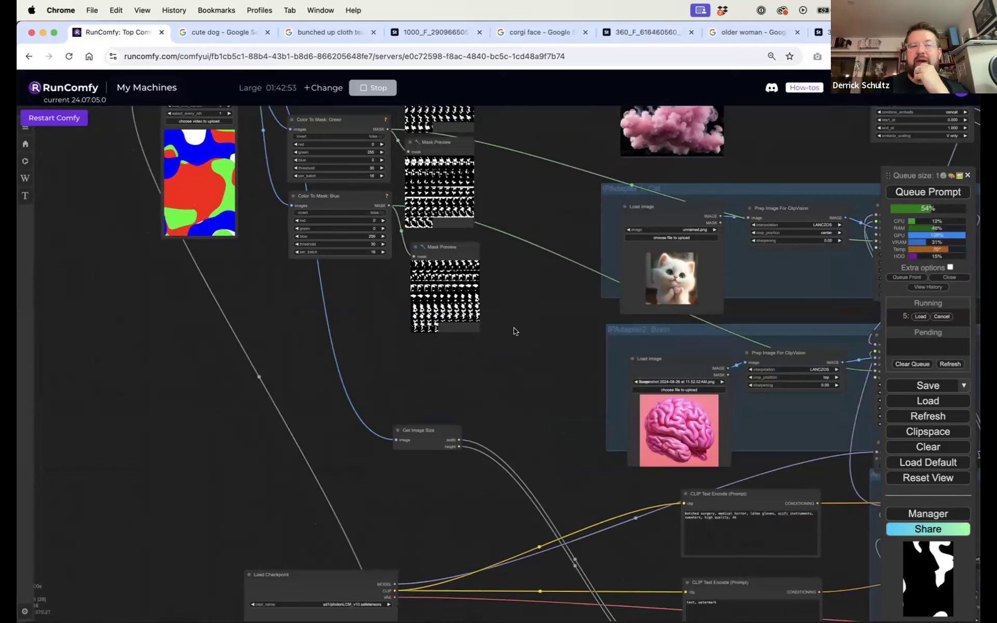
scroll(515, 331, "down", 3)
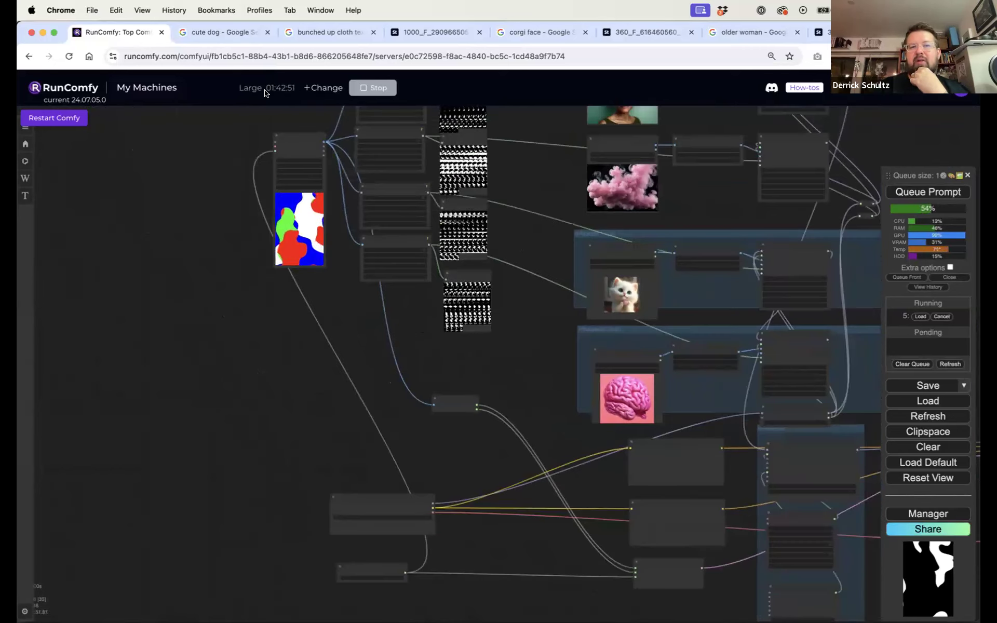
left_click_drag(539, 178, 276, 165)
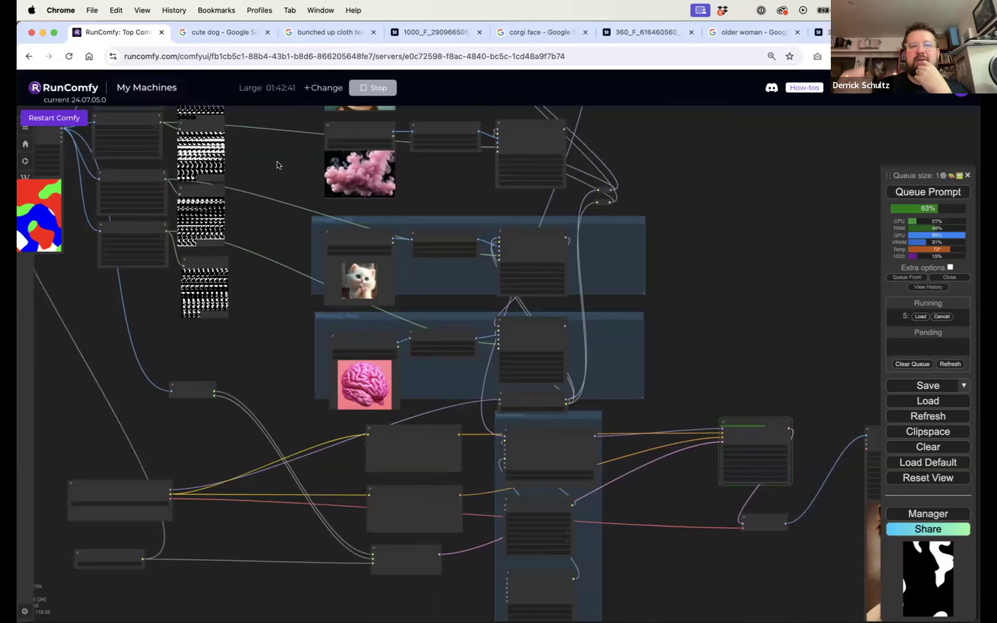
left_click_drag(73, 239, 139, 297)
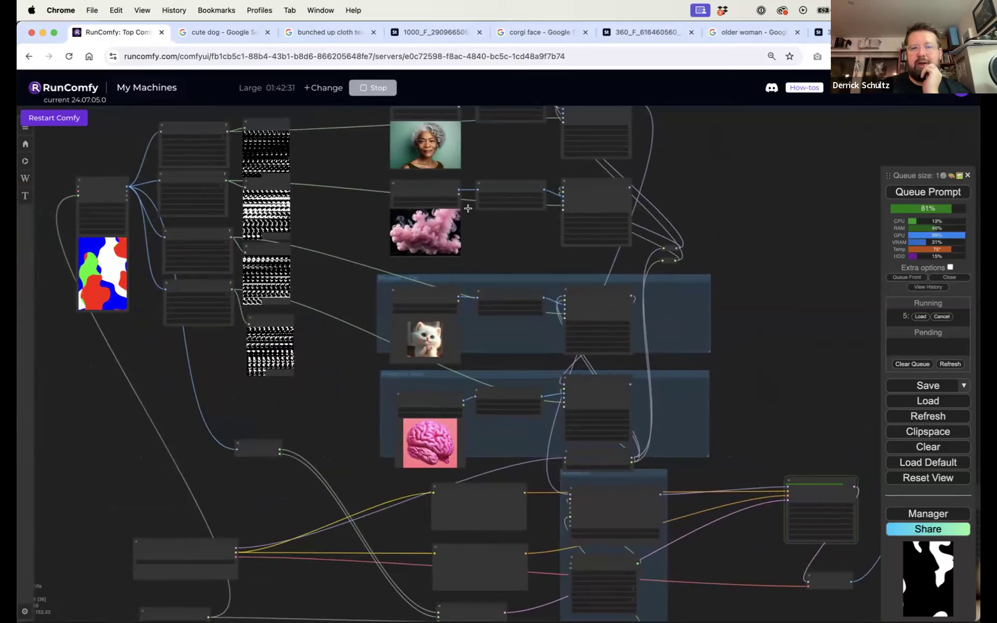
left_click_drag(753, 345, 538, 260)
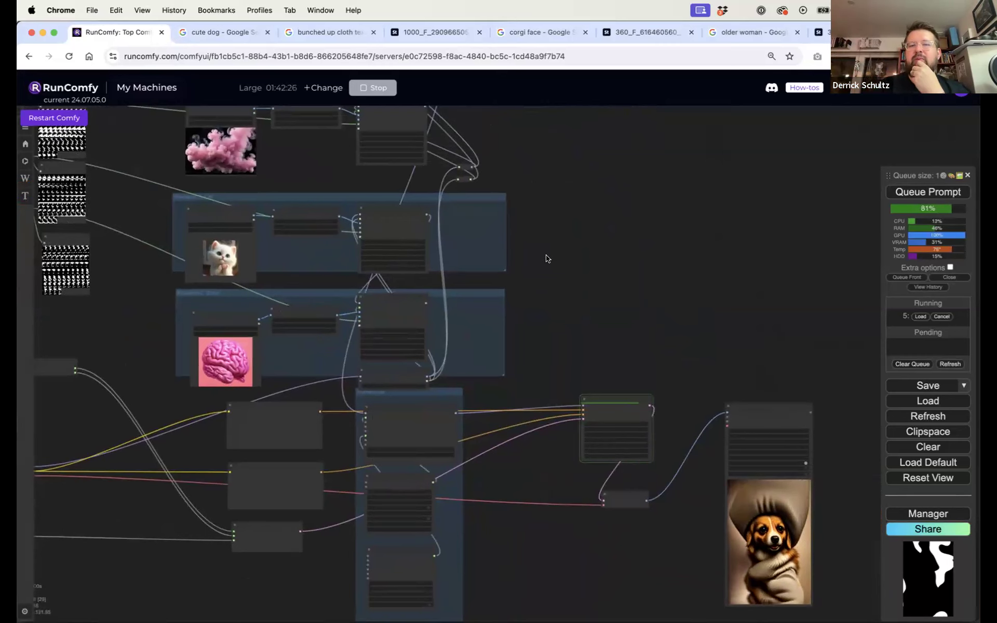
left_click_drag(546, 258, 807, 318)
left_click_drag(378, 208, 286, 196)
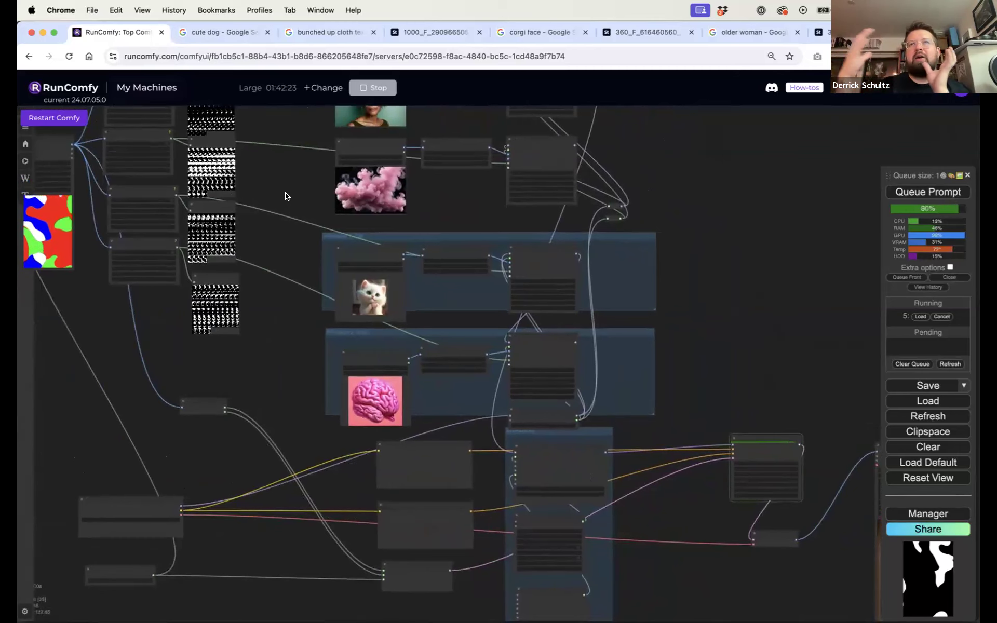
left_click_drag(287, 194, 378, 203)
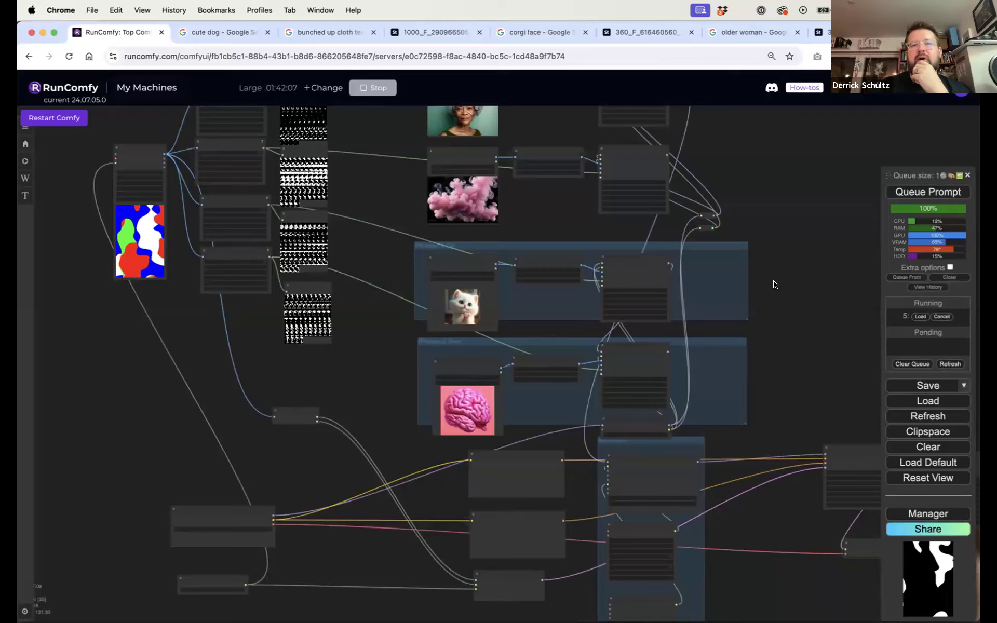
Examine the generated video in the Video Combine node and compare it with the source color video and mask previews
left_click_drag(779, 290, 539, 197)
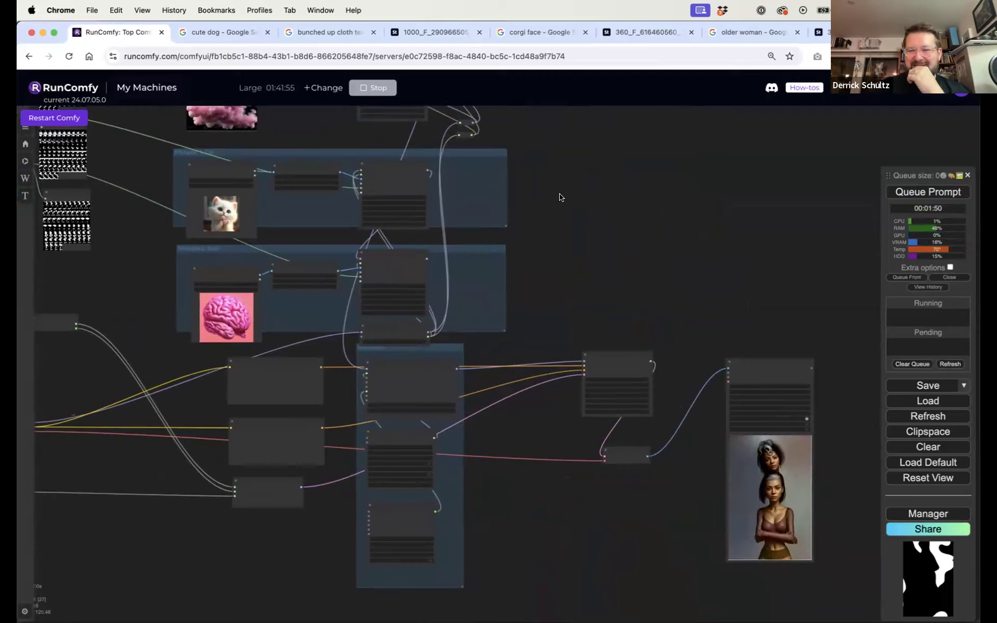
left_click_drag(712, 260, 486, 210)
scroll(614, 463, "up", 8)
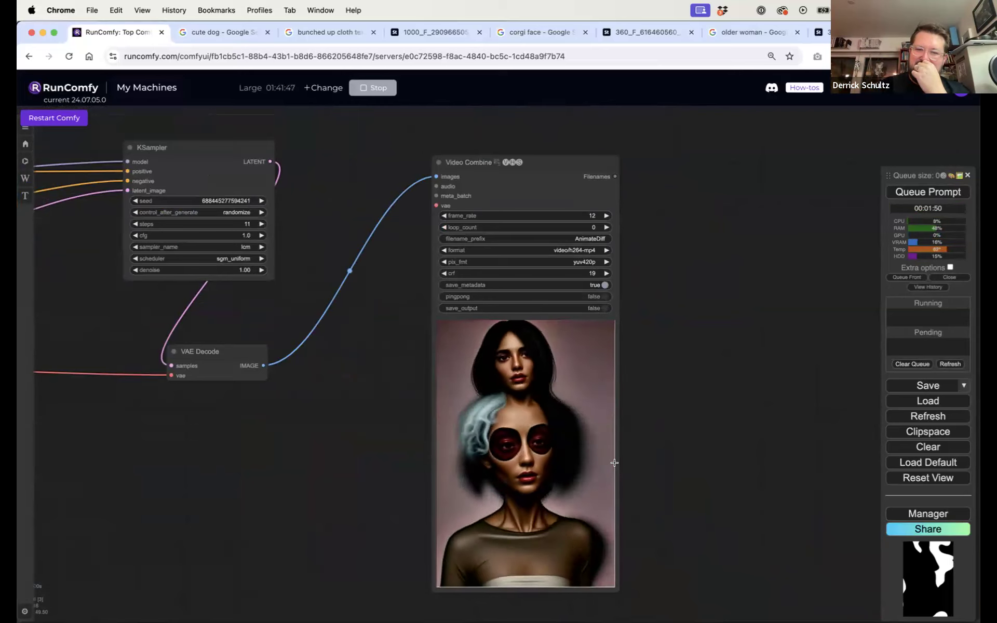
scroll(649, 421, "down", 10)
left_click_drag(630, 333, 824, 401)
scroll(466, 232, "up", 10)
scroll(465, 232, "up", 3)
left_click_drag(474, 233, 601, 240)
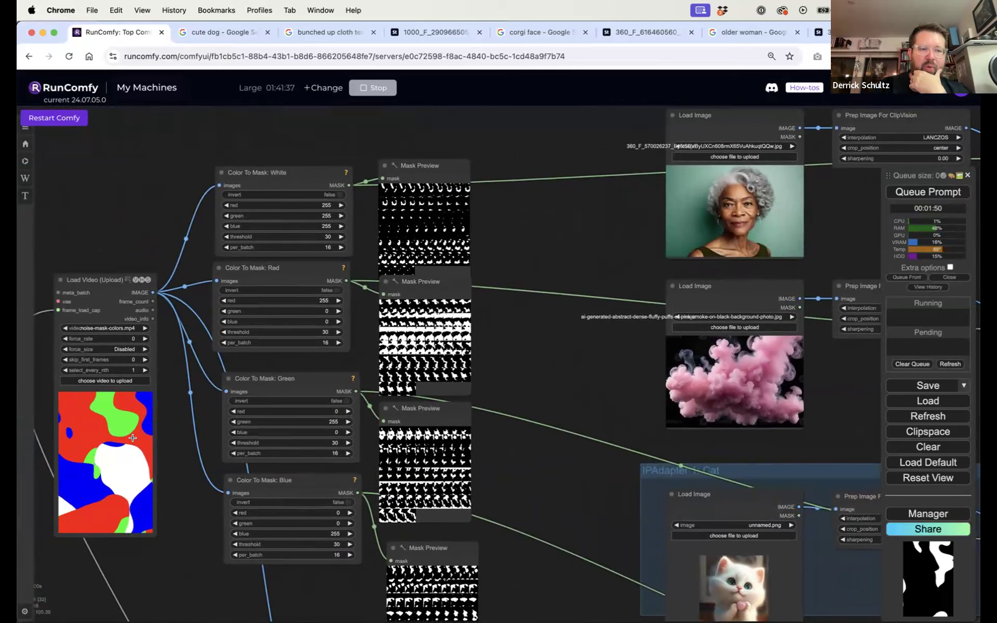
Try a weight of 0.5 on the woman image's IPAdapter Advanced node, and settle on 0.75
left_click_drag(531, 259, 376, 271)
left_click_drag(710, 233, 415, 252)
left_click(654, 208)
type(".5")
key("Return")
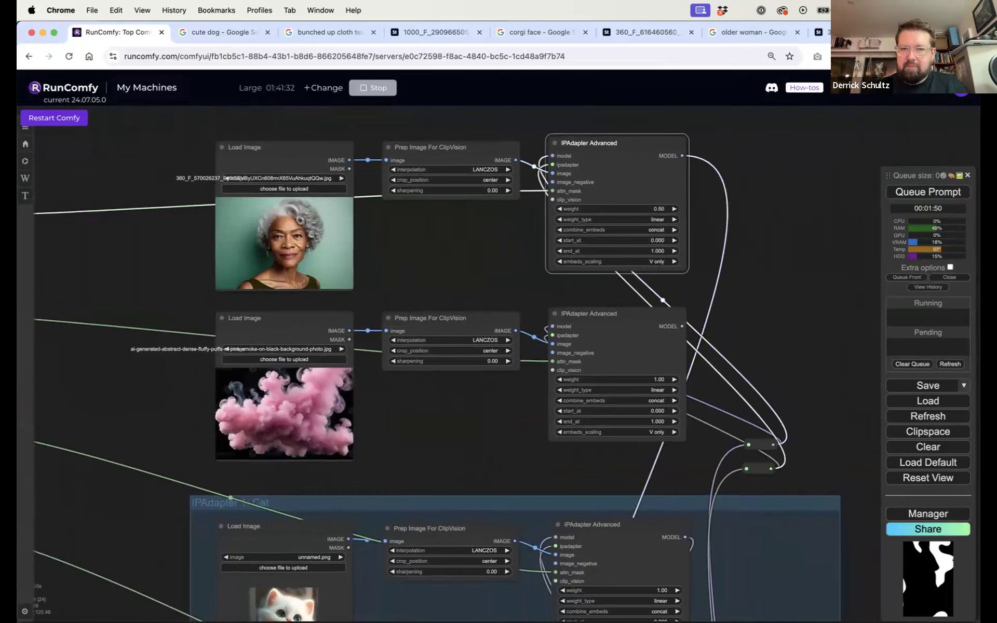
left_click(658, 208)
type(".75")
key("Return")
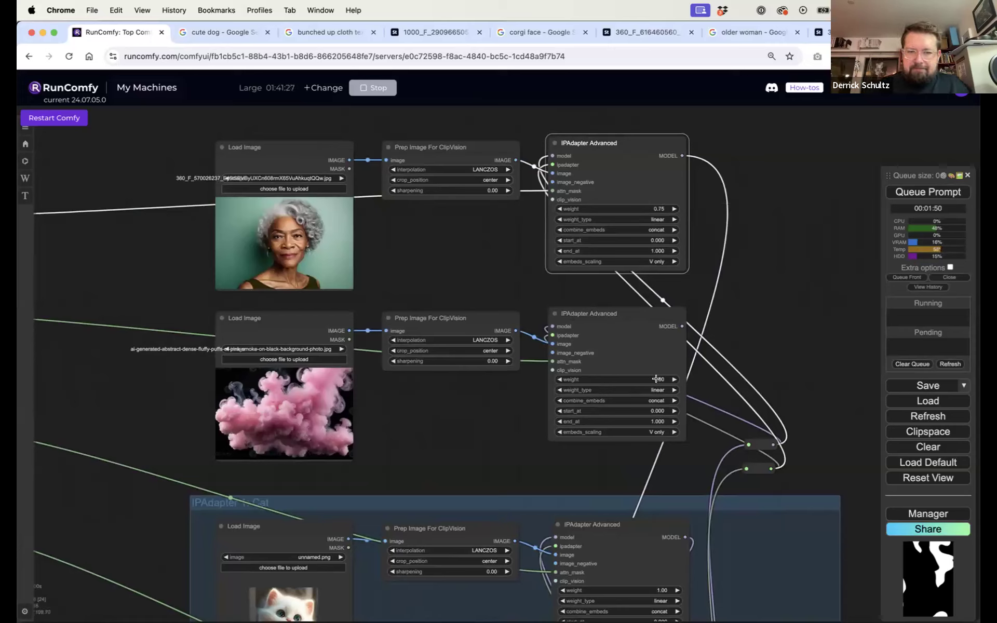
scroll(696, 442, "down", 3)
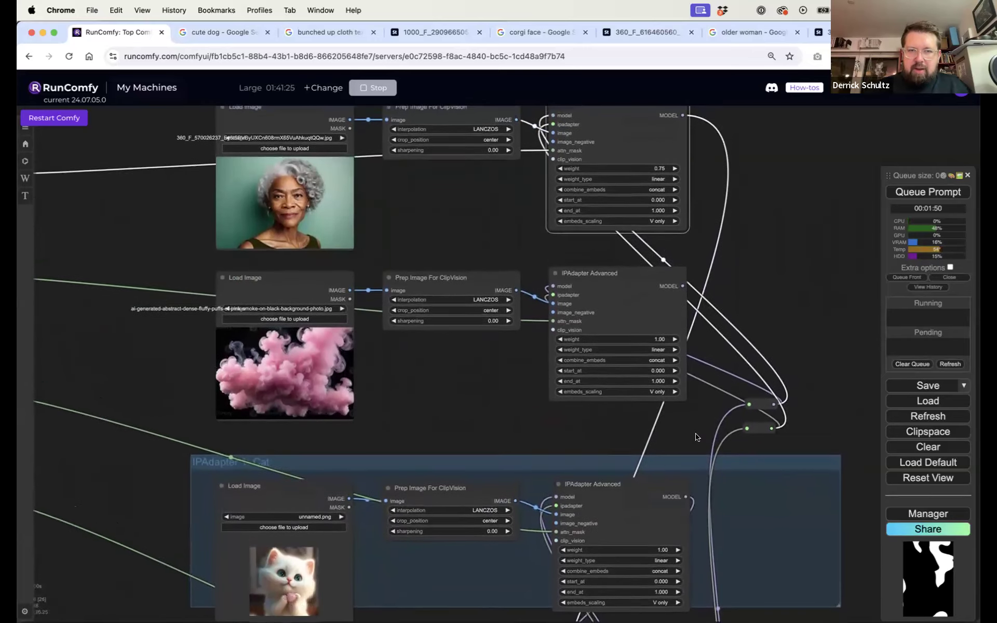
left_click_drag(697, 436, 634, 447)
scroll(721, 296, "down", 4)
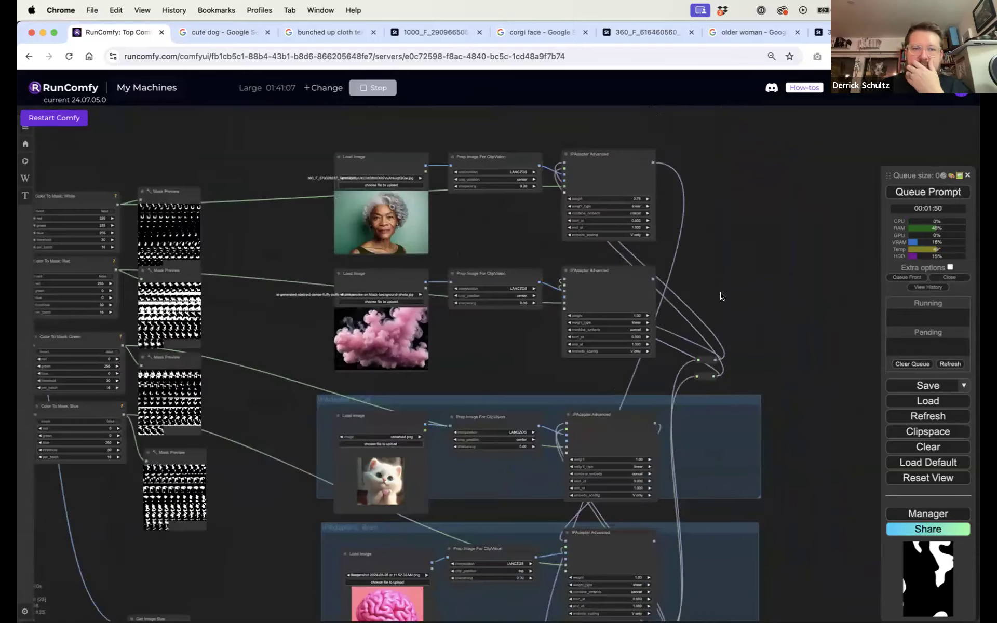
left_click_drag(725, 287, 608, 195)
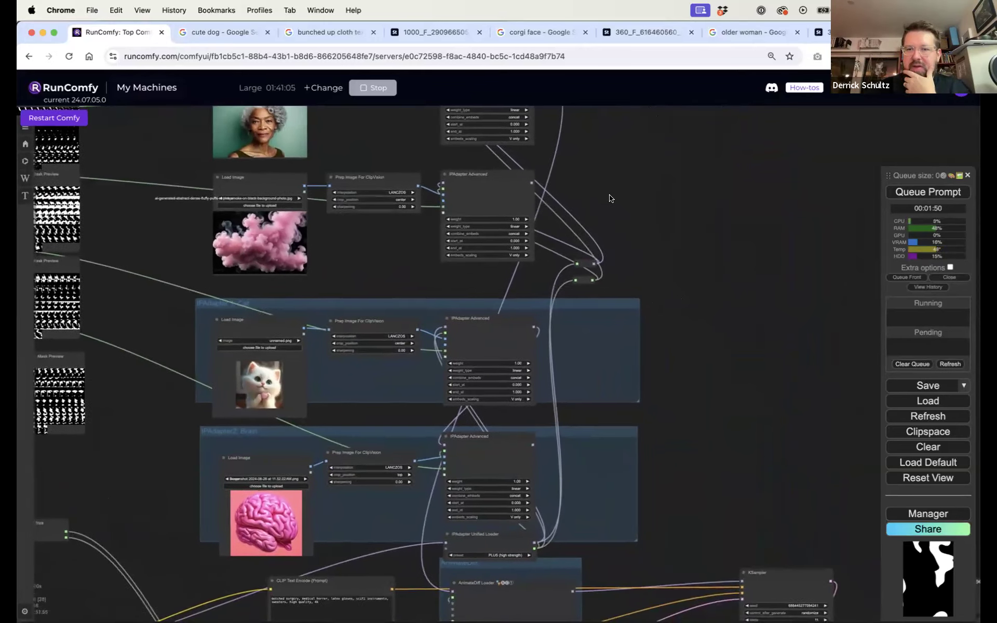
Queue the prompt to rerun the workflow with the current adapter weights
left_click(924, 193)
left_click_drag(758, 279, 521, 104)
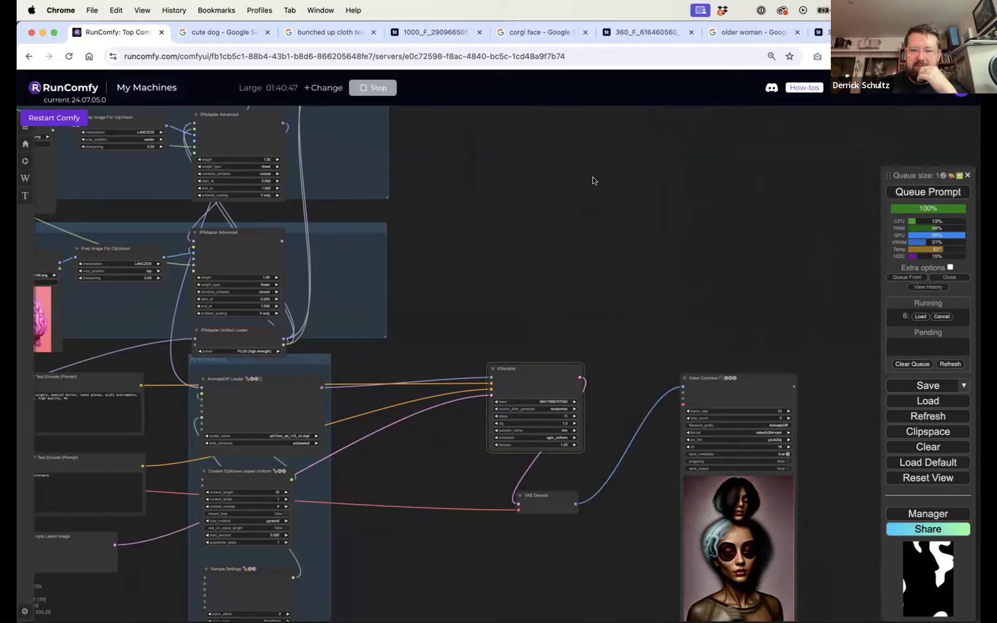
left_click_drag(592, 300, 534, 239)
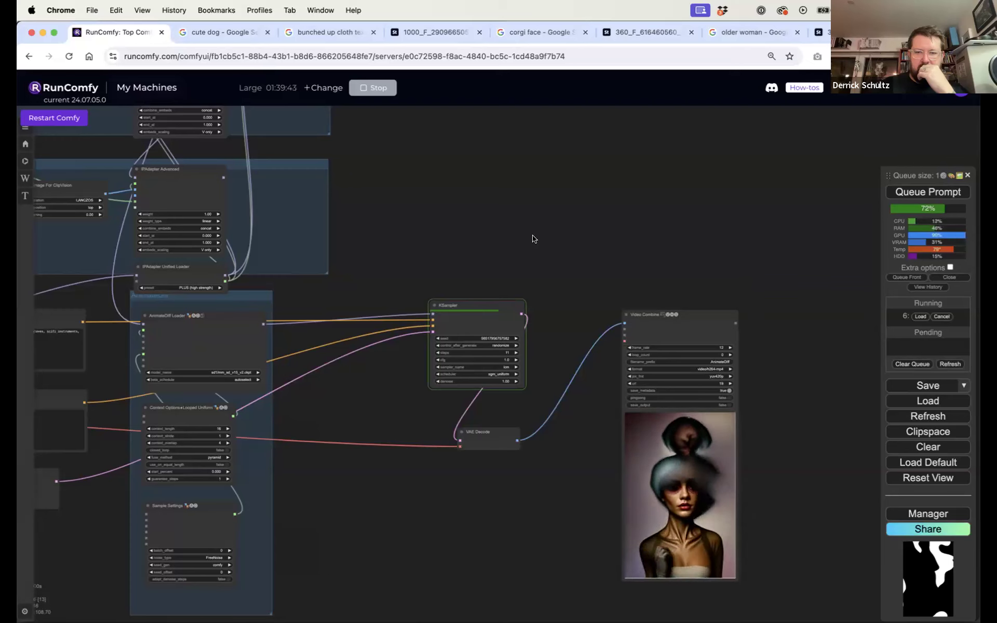
Open noise-mask-colors.mp4 from the Desktop in QuickTime Player to review the mask shapes, and return to the browser workflow
mouse_move(207, 605)
left_click(55, 605)
left_click(434, 421)
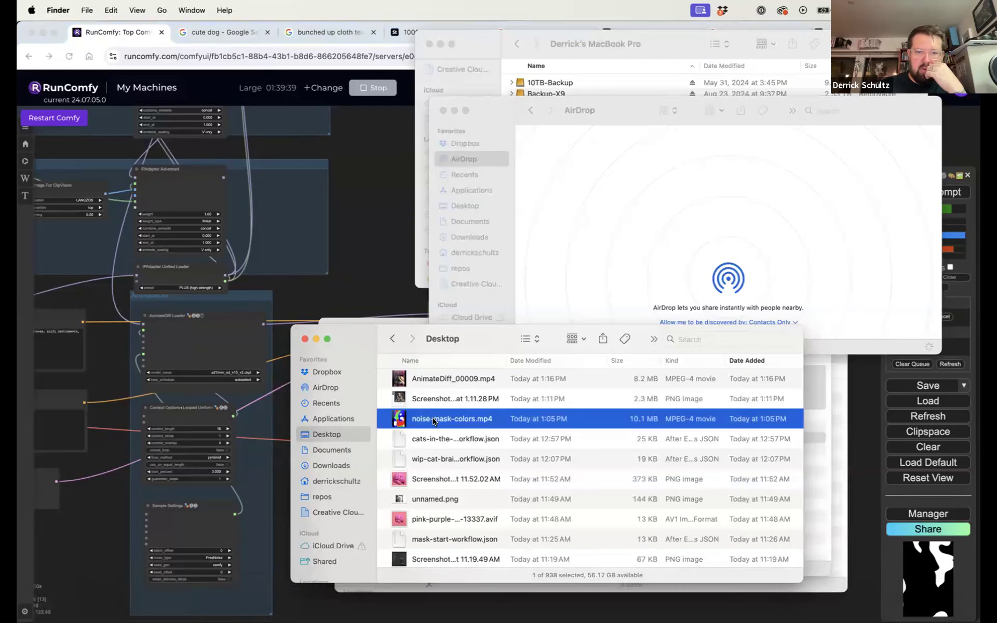
double_click(434, 422)
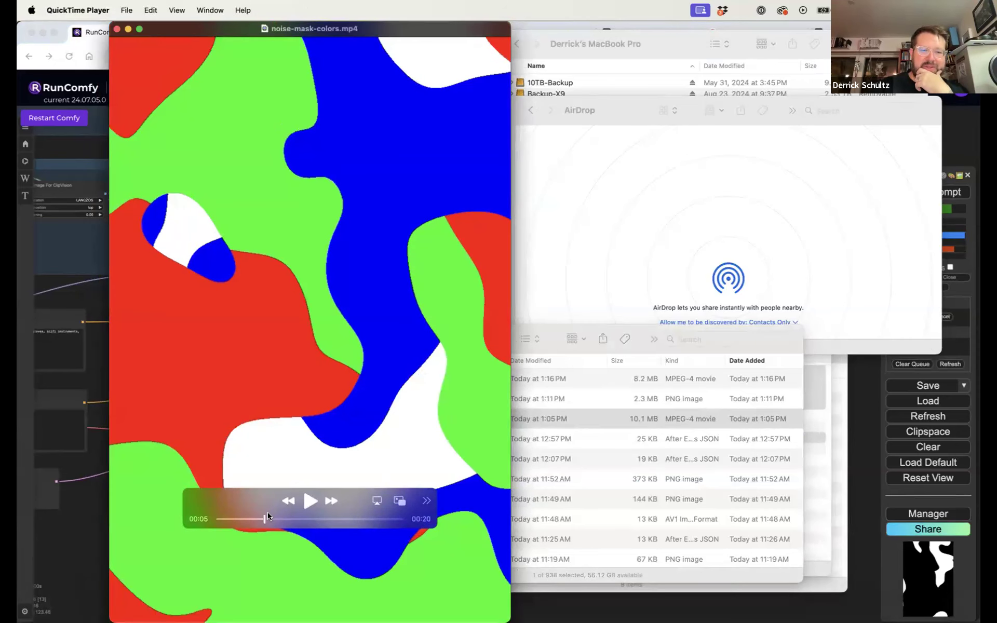
left_click(96, 510)
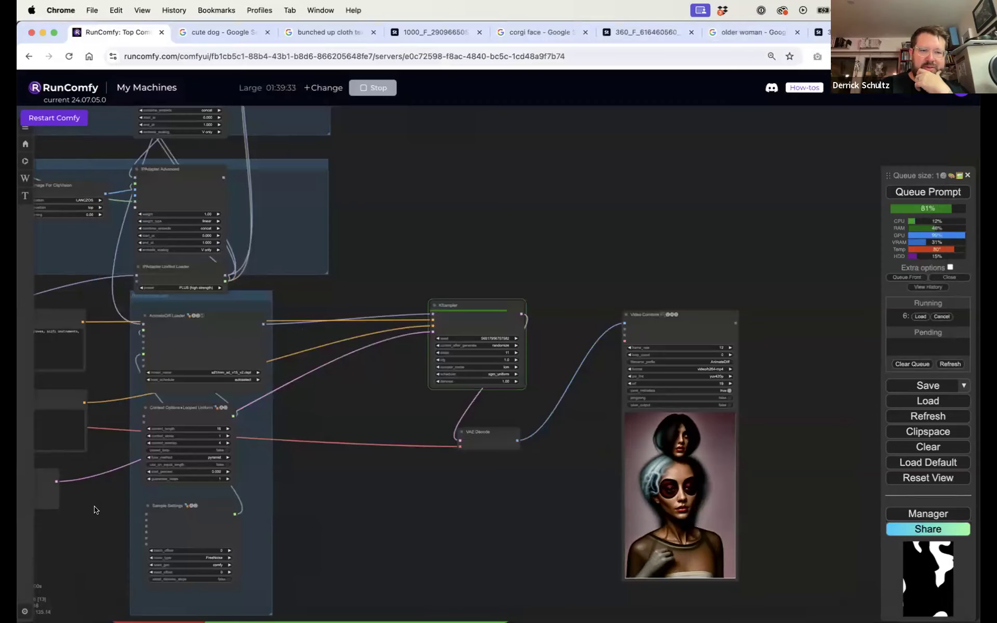
Compare the four mask previews and reference images with the generated video in the Video Combine node
left_click_drag(354, 291, 785, 445)
left_click_drag(173, 229, 370, 425)
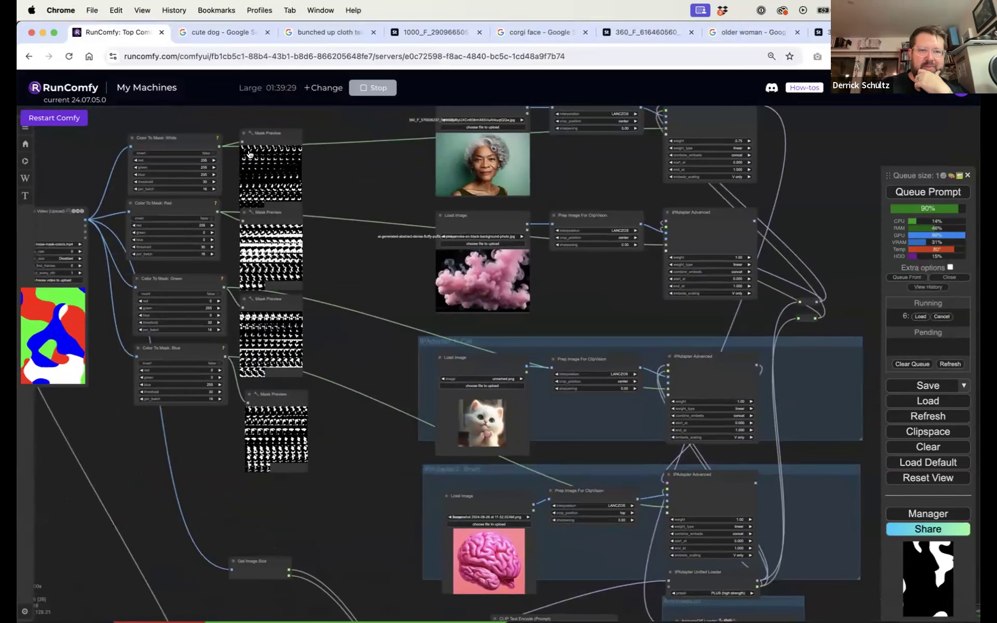
scroll(249, 157, "up", 10)
scroll(423, 194, "down", 10)
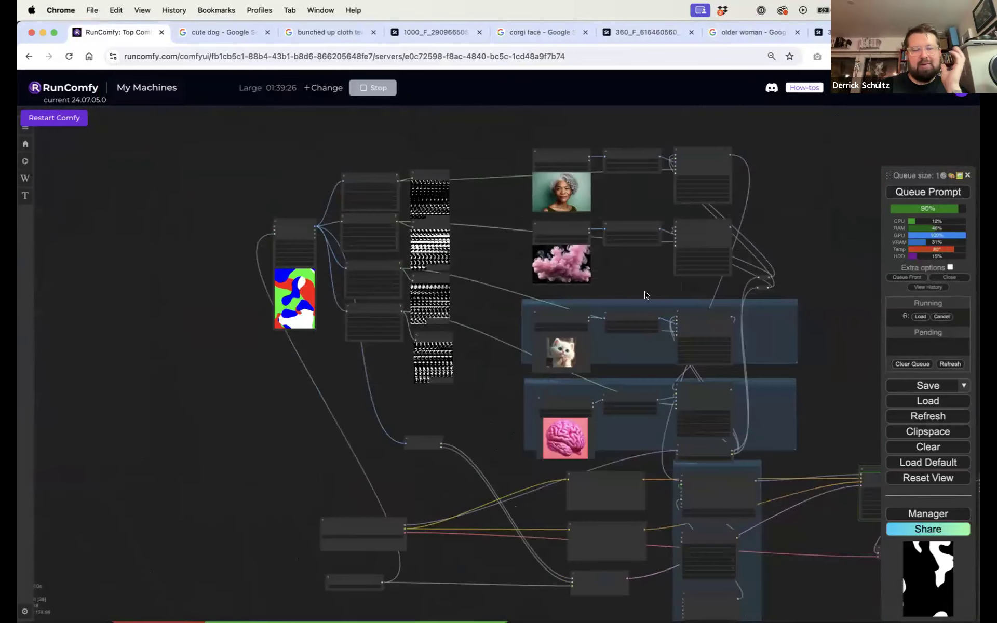
left_click_drag(841, 388, 543, 330)
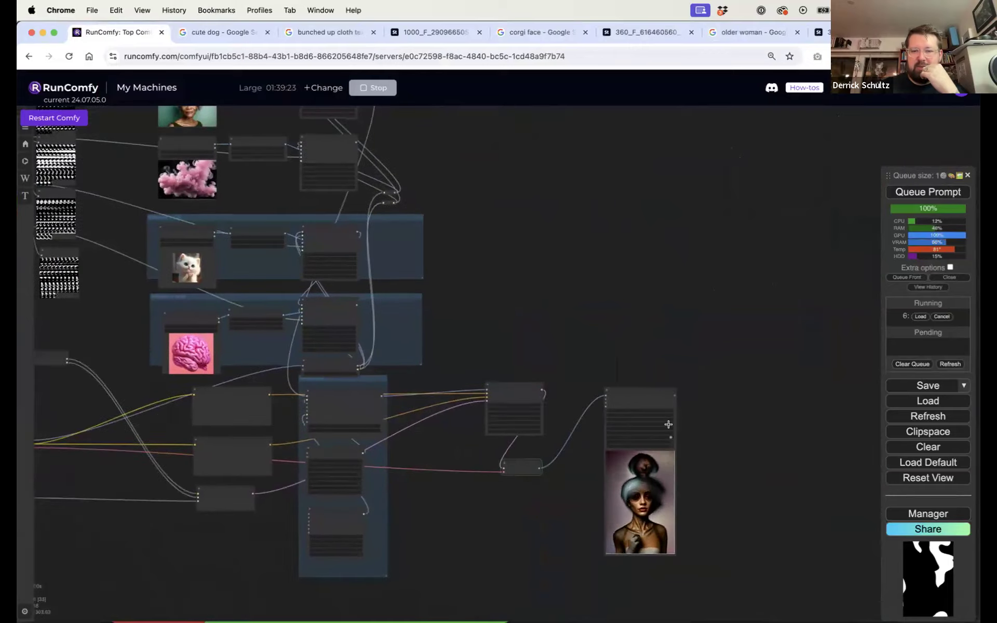
scroll(679, 442, "up", 10)
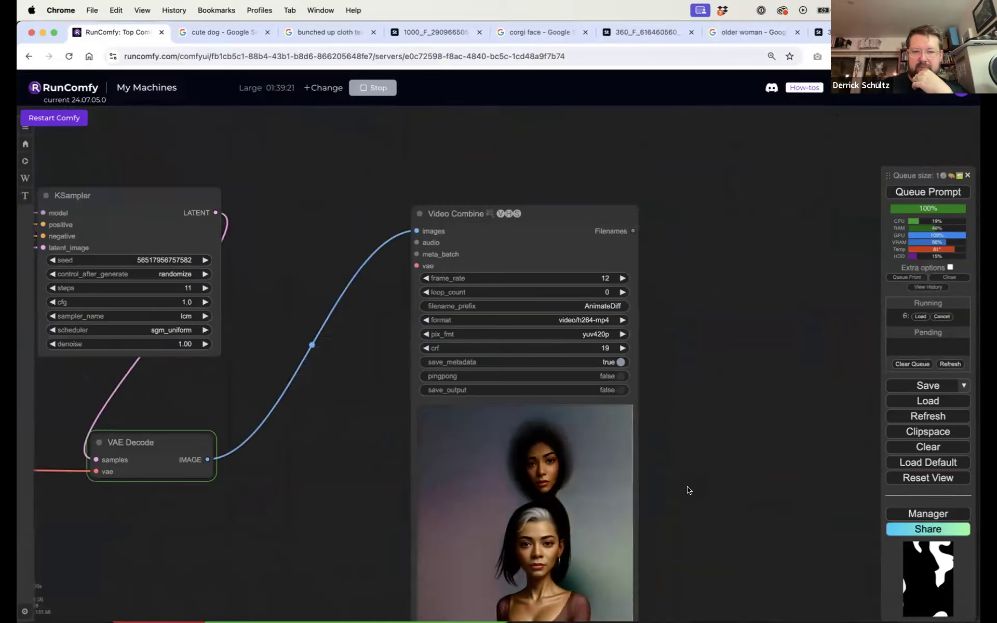
scroll(688, 490, "down", 7)
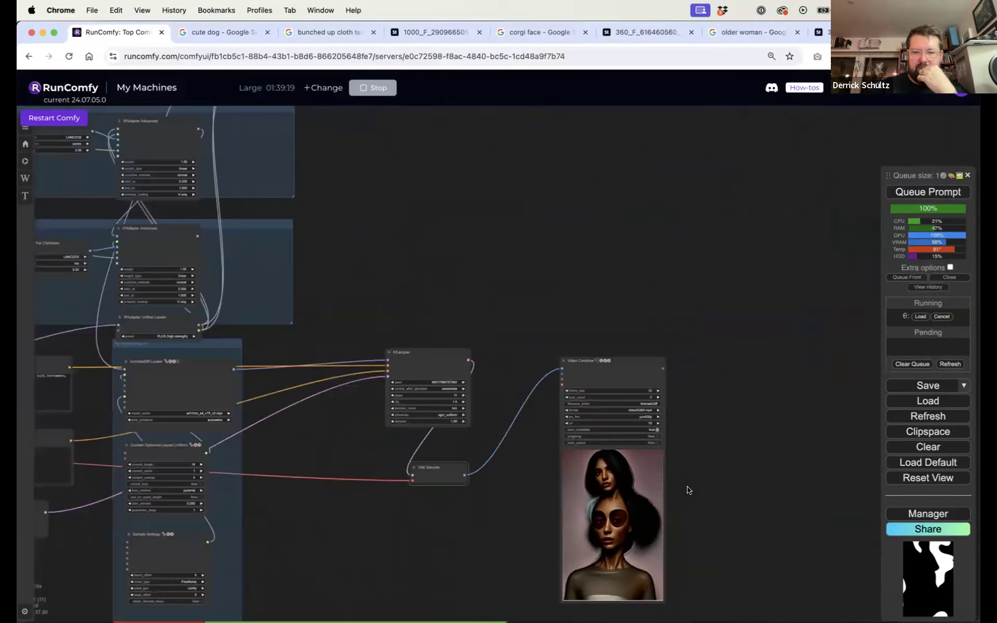
left_click_drag(690, 461, 690, 457)
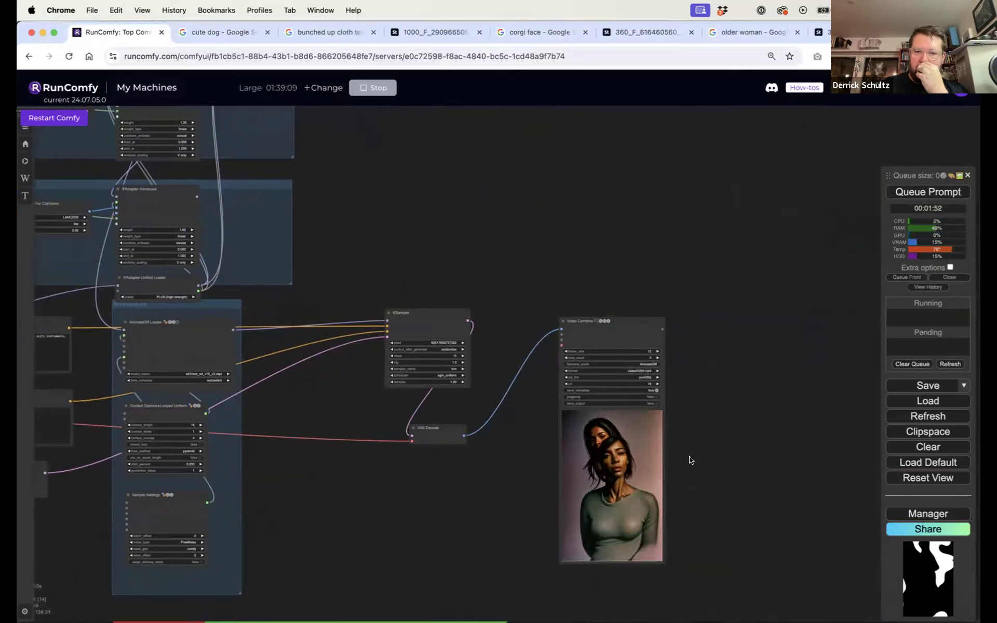
Load cute-dogs-pembroke-welsh-corgi.png into the Load Image node that holds the older woman's portrait
left_click_drag(457, 259, 718, 401)
left_click_drag(712, 443, 907, 605)
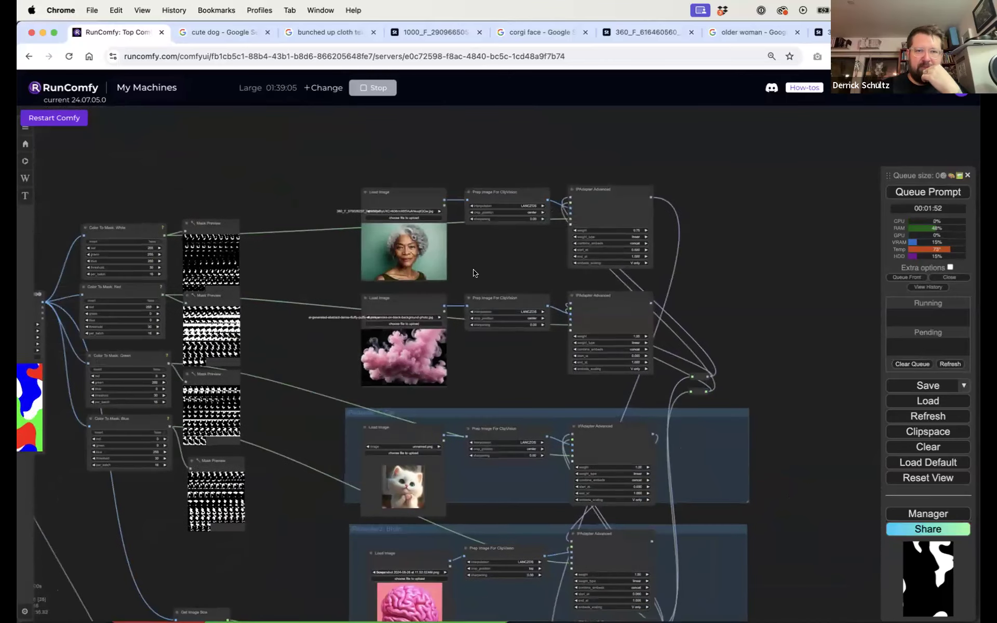
left_click(415, 212)
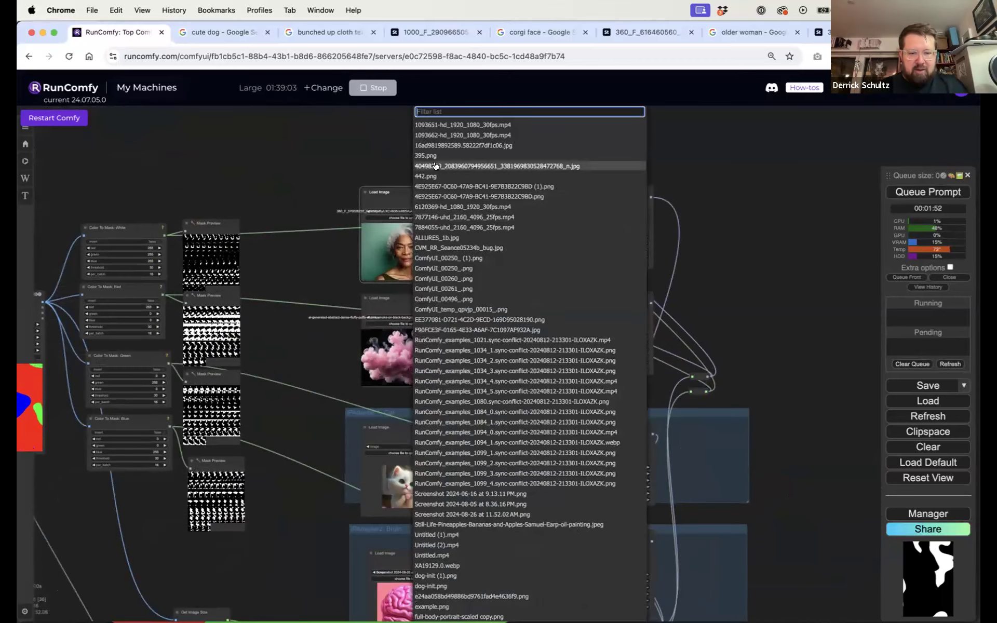
type("corgi")
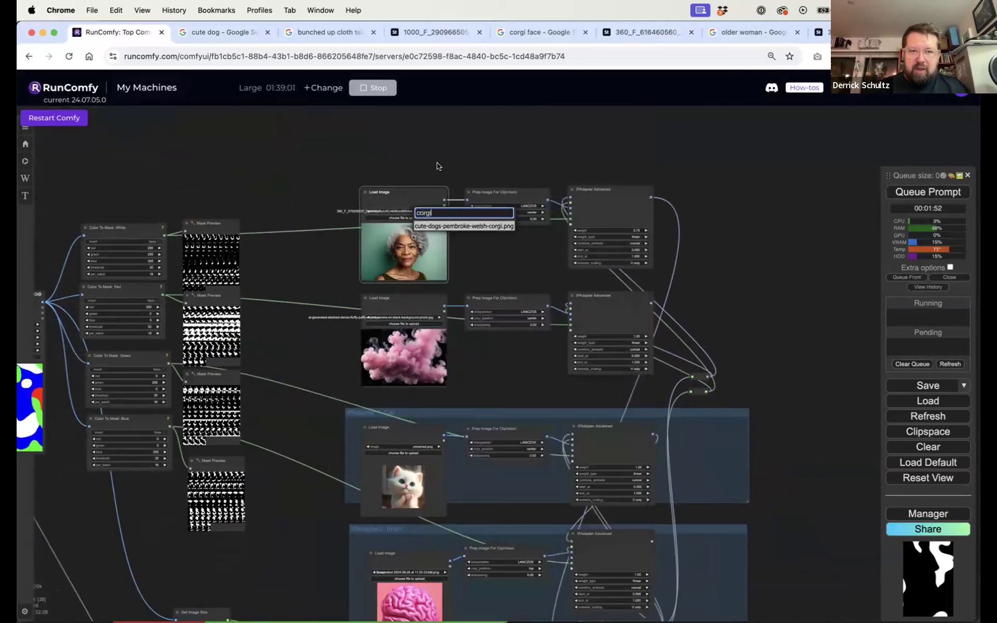
left_click(466, 226)
Look up the corgi face JPEG's name among the Desktop files and load that 360_F_6164 image into the first Load Image node
key("super+Tab")
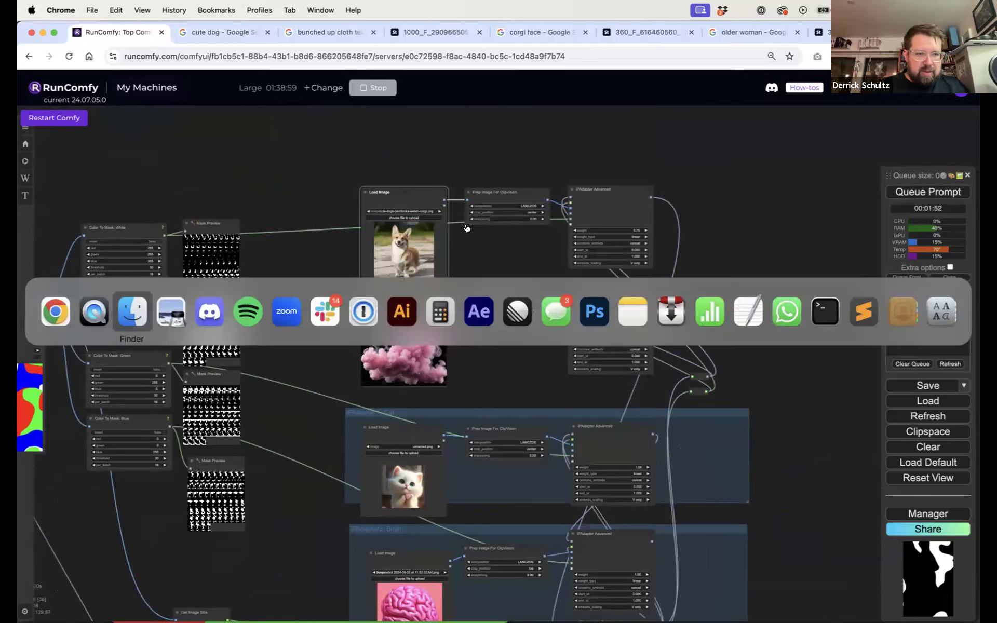
scroll(436, 421, "up", 15)
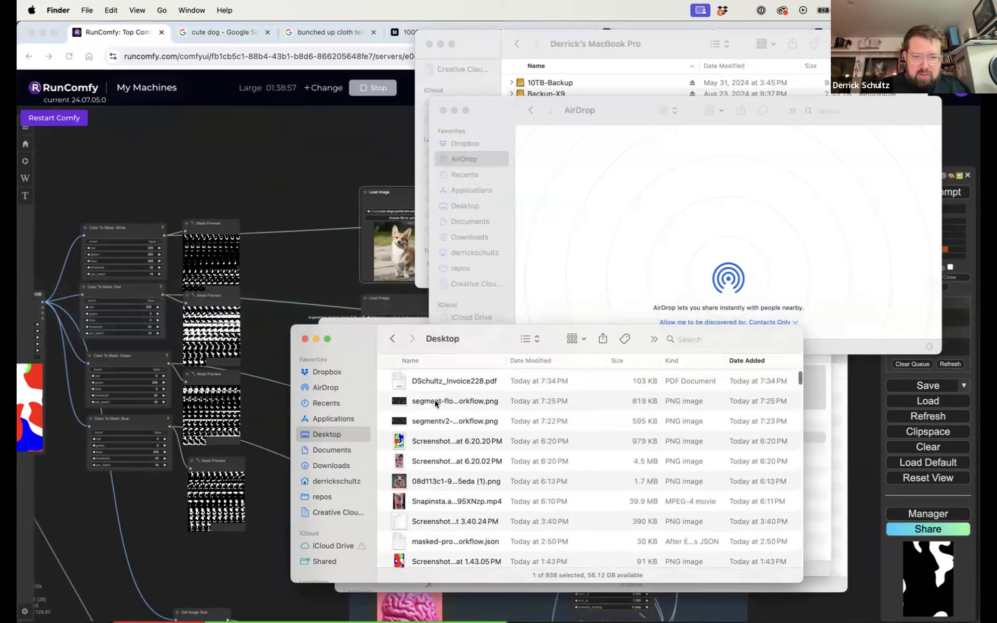
left_click(435, 422)
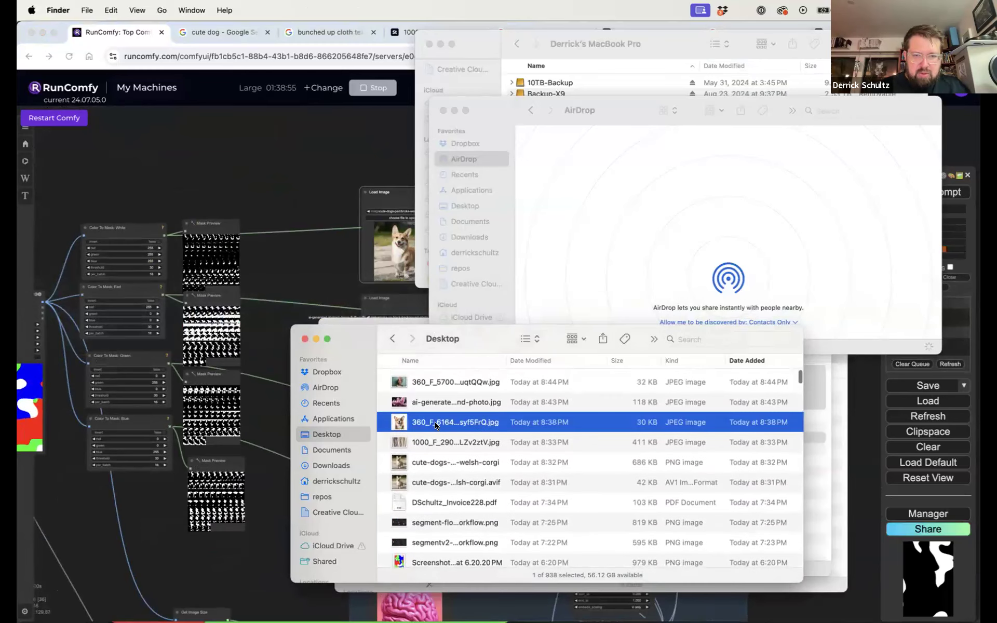
left_click(280, 193)
left_click(401, 211)
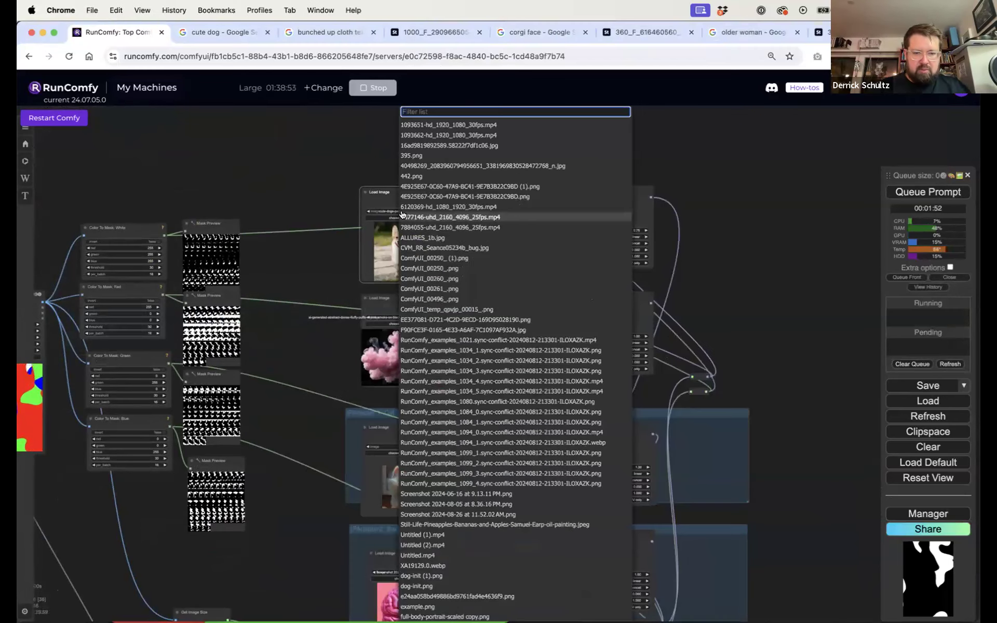
type("360")
left_click(445, 226)
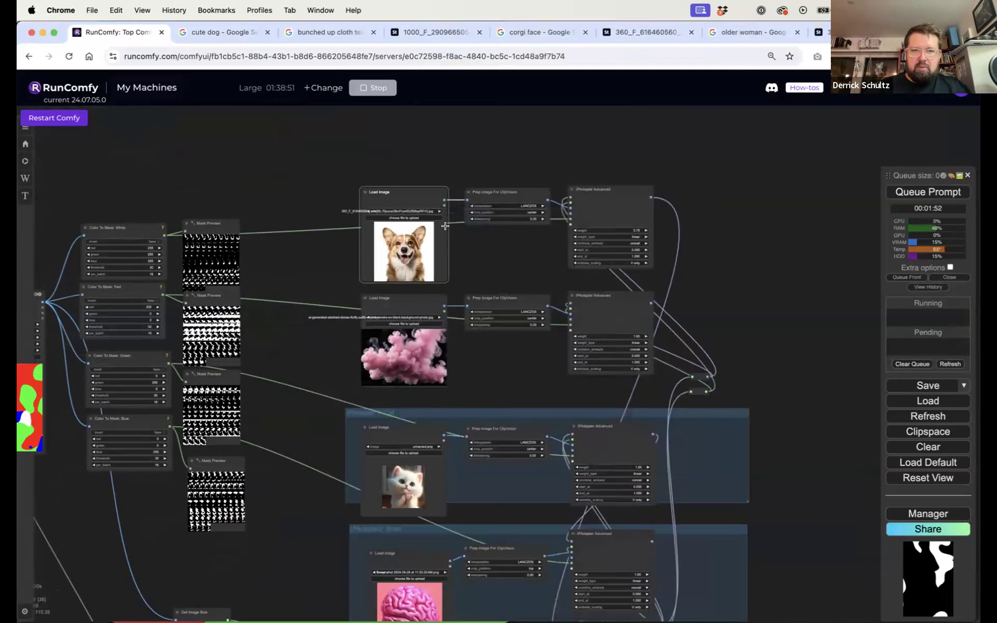
Remove the surgery, medical horror, latex gloves, scifi instruments and sweaters terms from the positive prompt, keeping only "high quality, 4k"
left_click_drag(779, 292, 712, 165)
left_click_drag(784, 323, 517, 210)
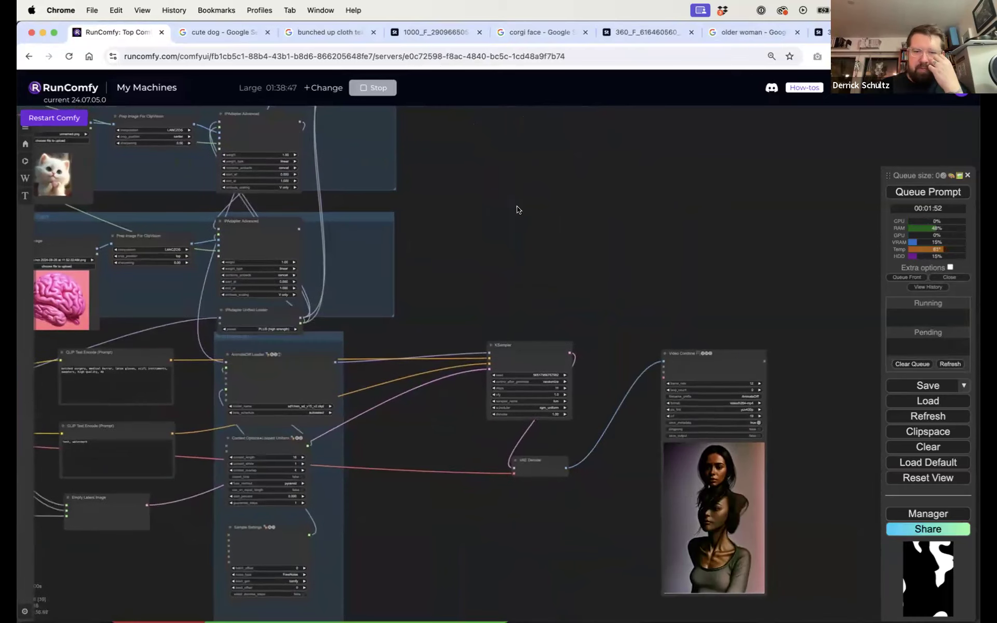
left_click_drag(591, 278, 736, 183)
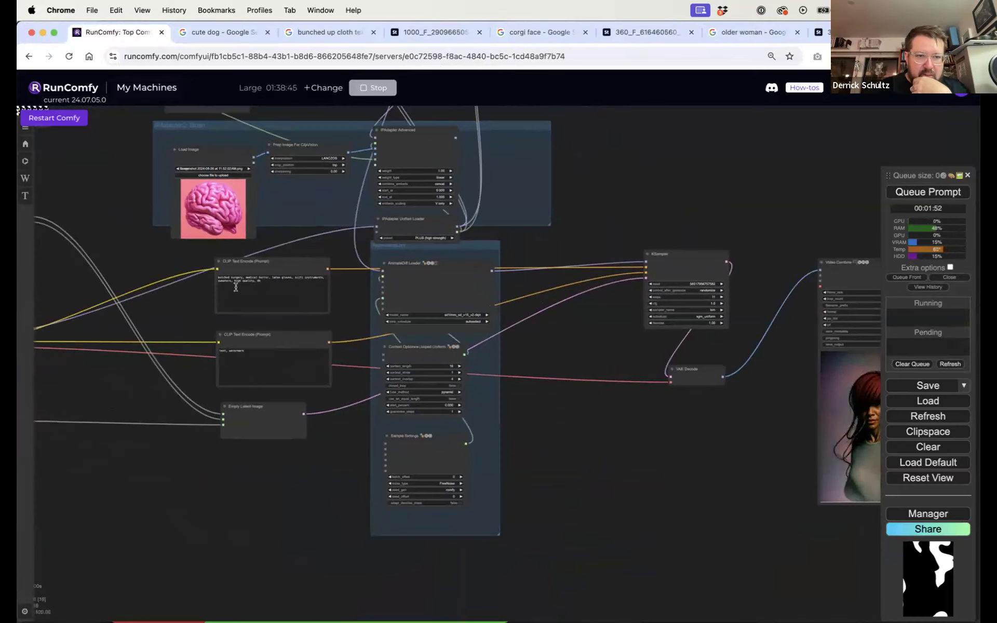
scroll(236, 287, "up", 5)
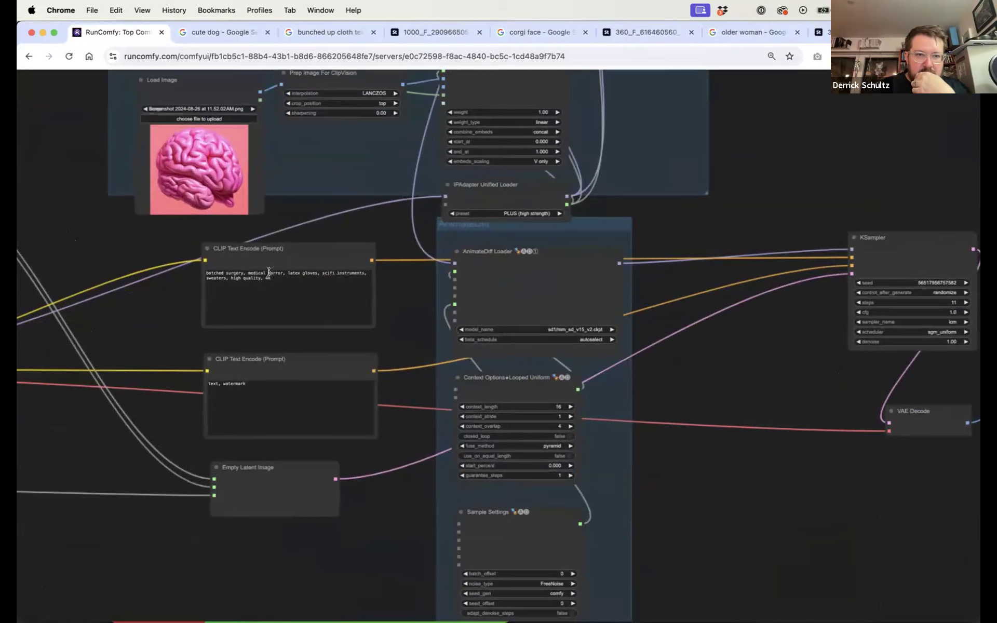
left_click_drag(287, 272, 206, 273)
key("BackSpace")
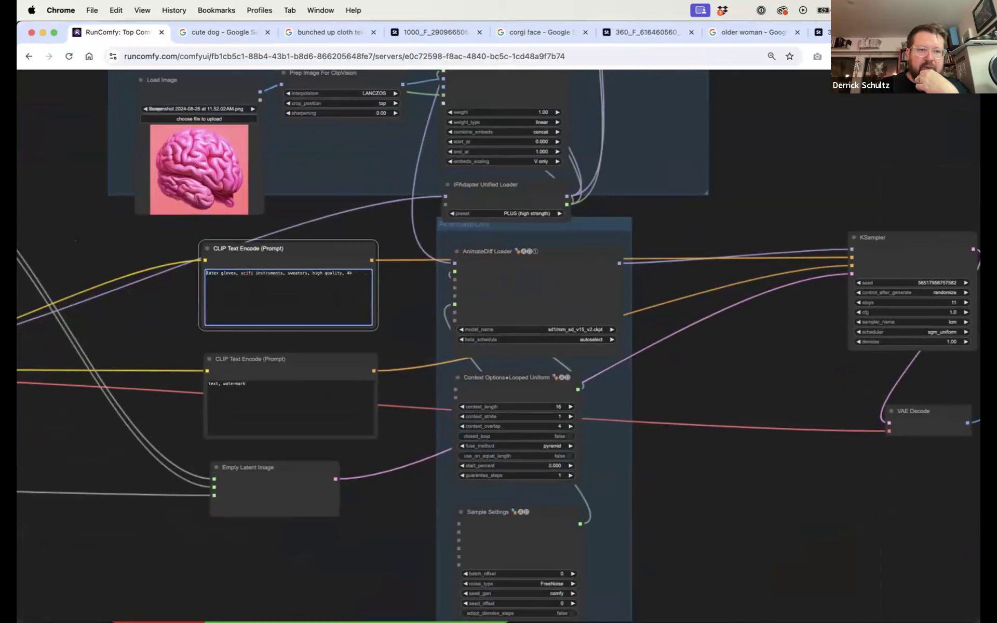
left_click(309, 273)
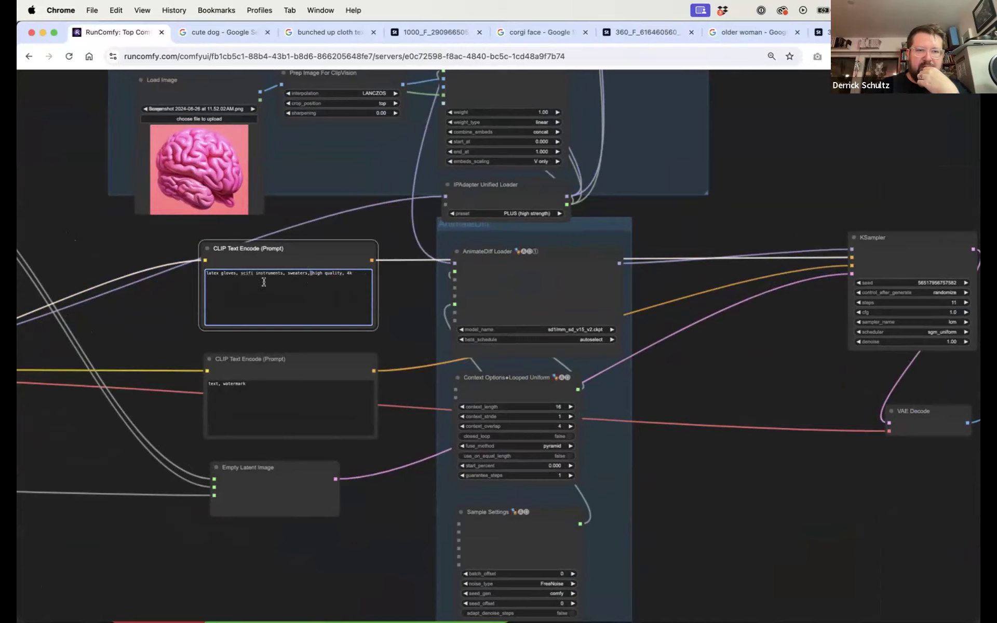
left_click_drag(310, 271, 206, 272)
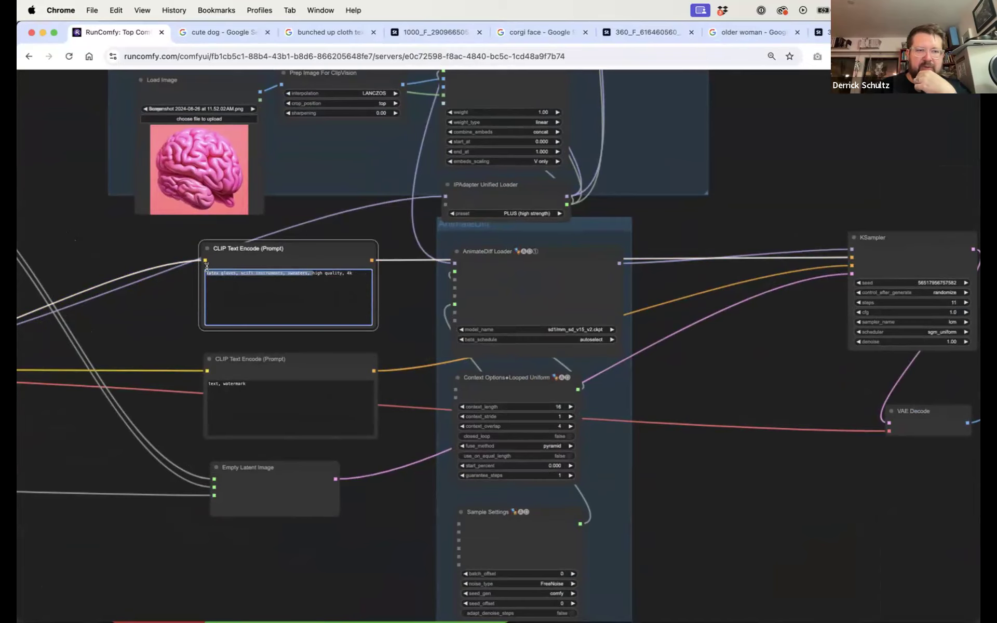
key("BackSpace")
scroll(712, 233, "down", 10)
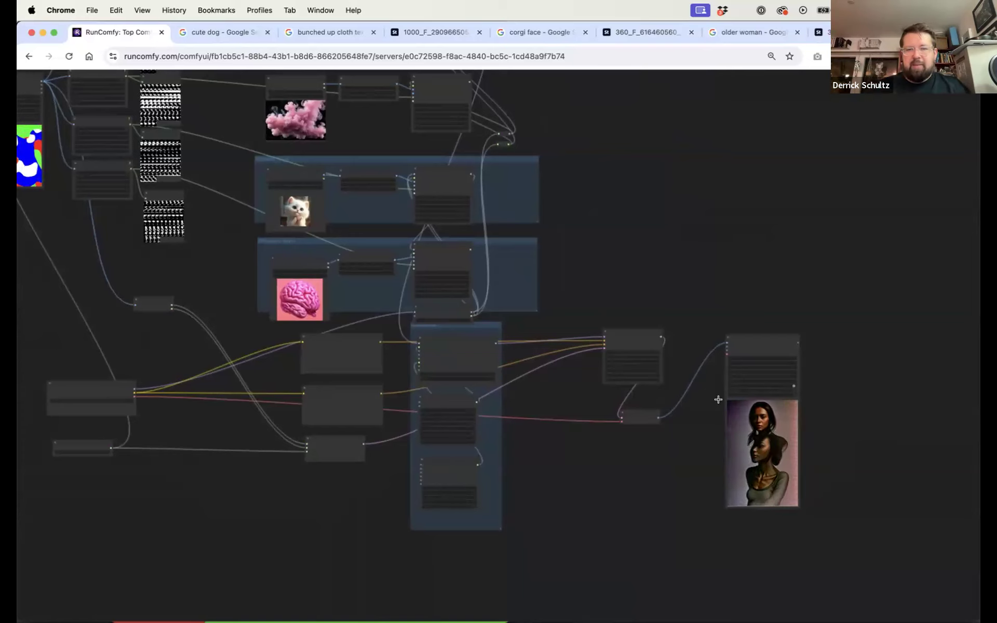
Open the RunComfy ComfyUI page in a new browser tab and reopen the running machine from My Machines
left_click(506, 56)
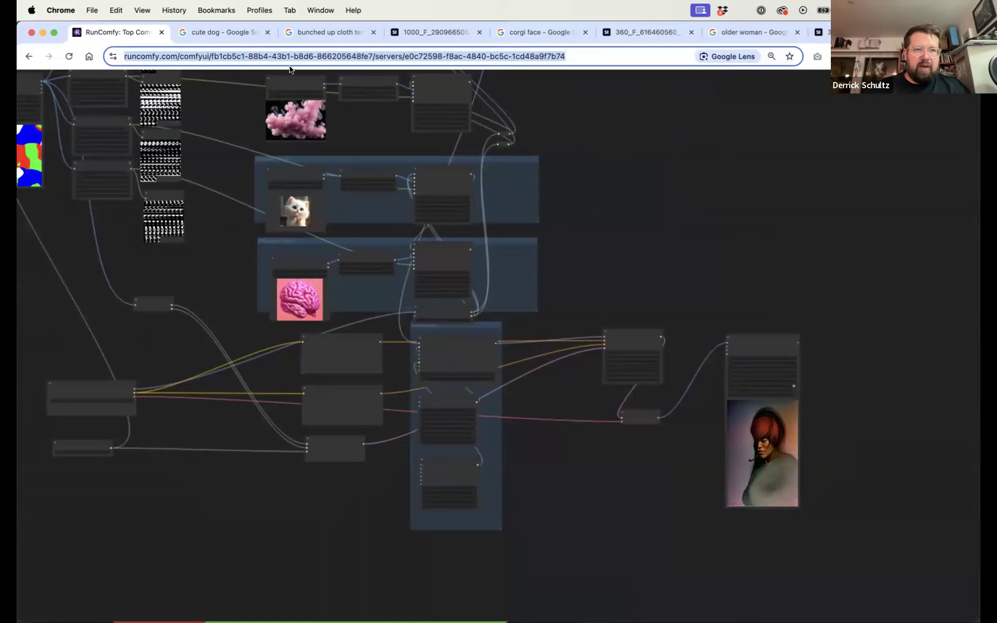
left_click(171, 55)
left_click_drag(254, 55, 120, 54)
key("super+c")
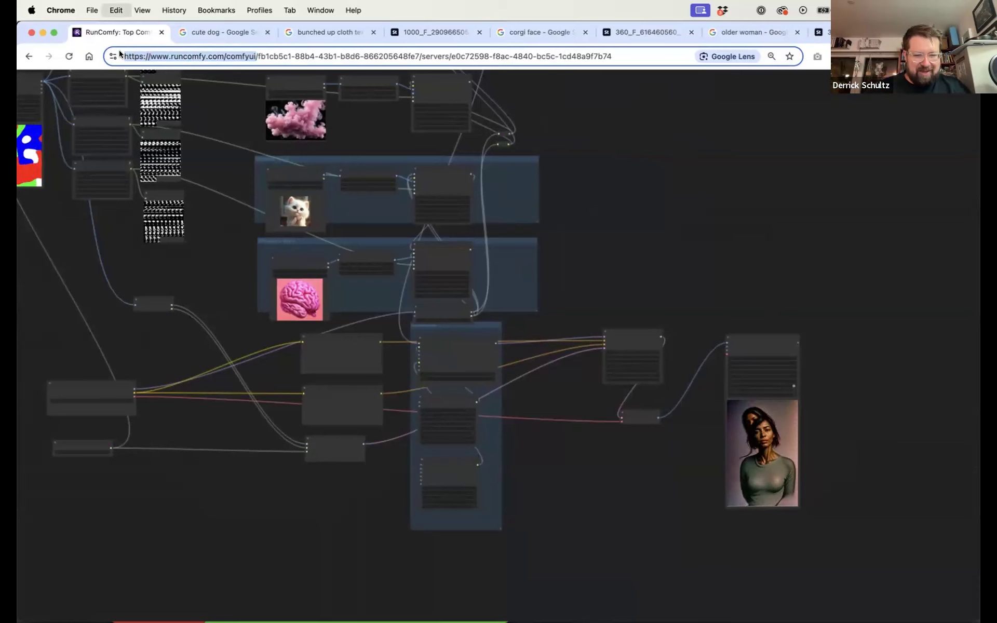
key("super+t")
key("super+v")
key("Return")
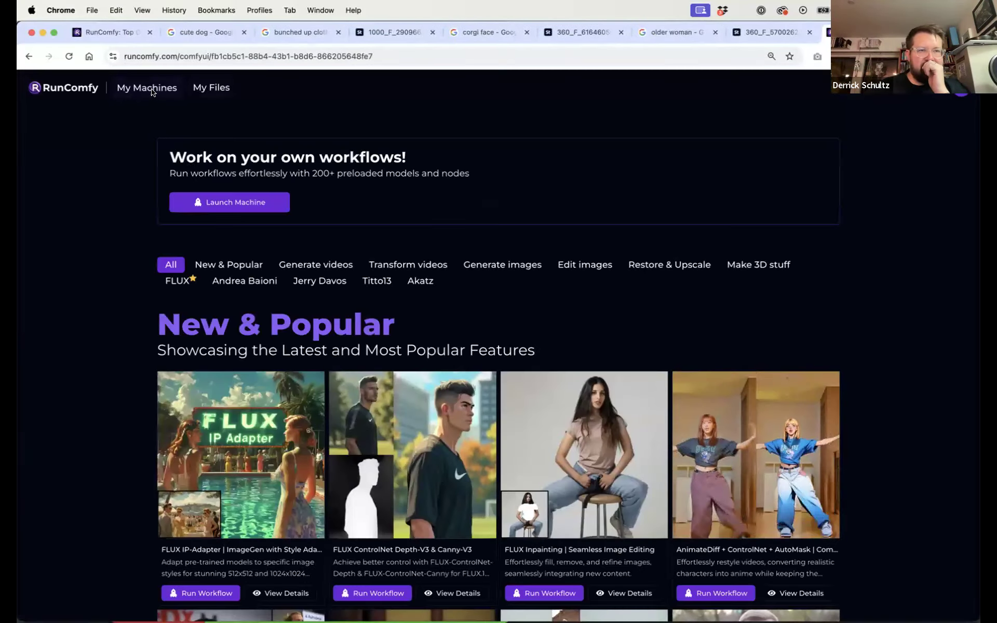
left_click(152, 92)
left_click(58, 269)
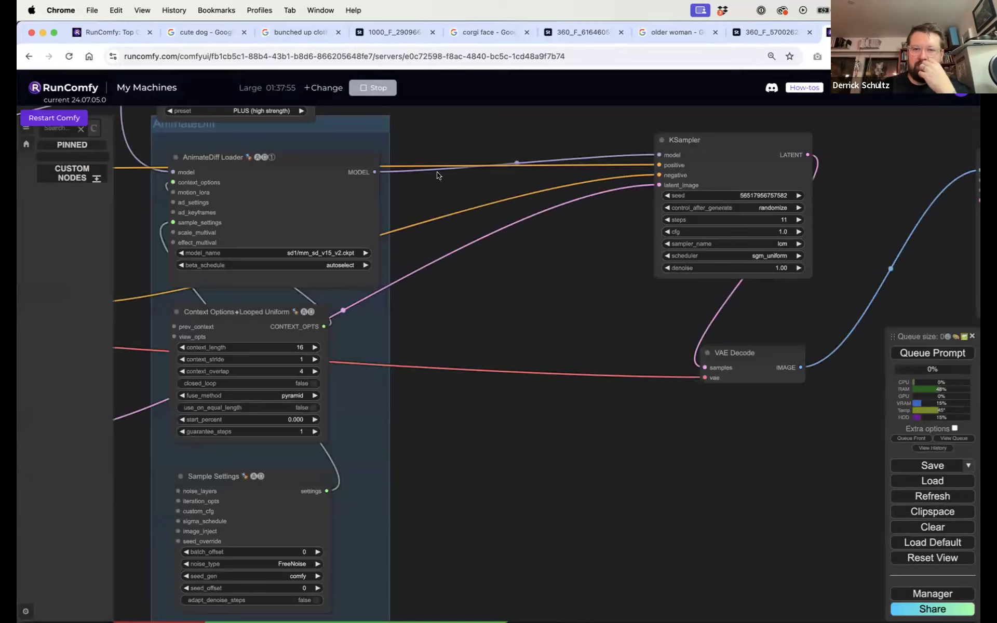
Hide the custom nodes list and queue the prompt to rerun the workflow with the corgi image and shortened prompt
scroll(612, 264, "down", 5)
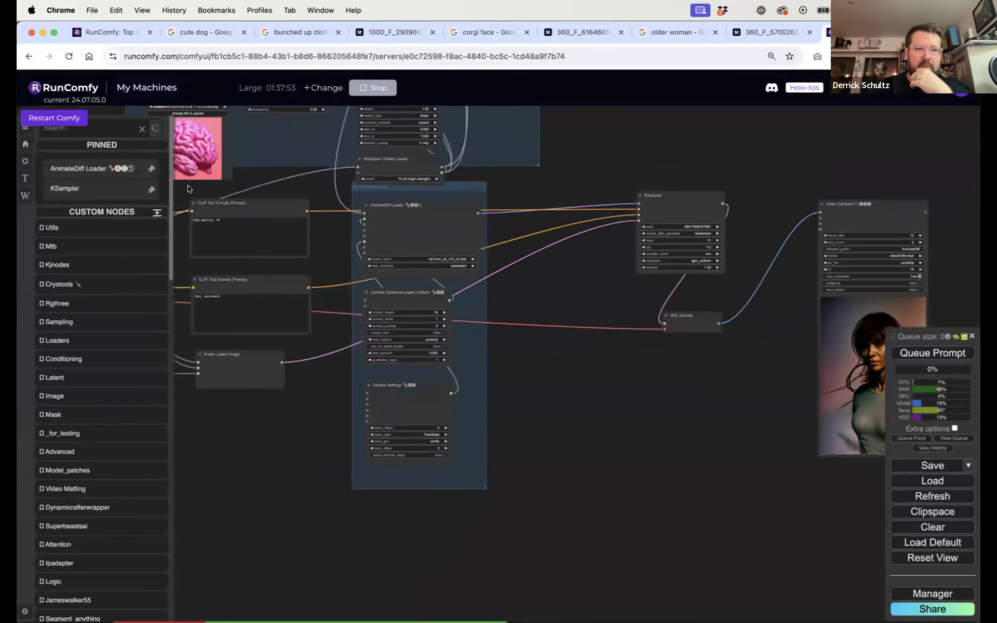
left_click(24, 130)
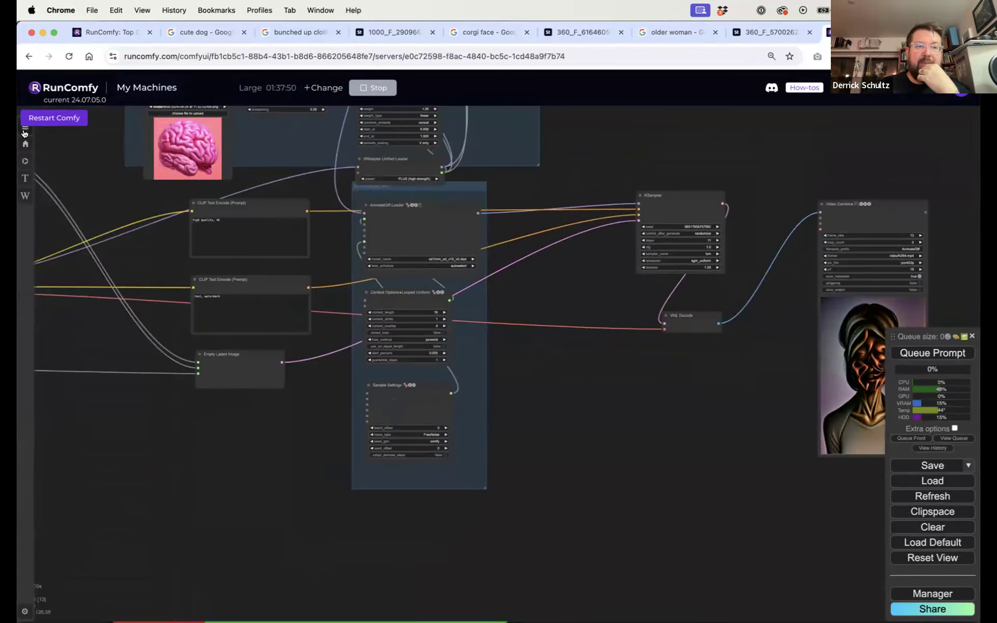
left_click(914, 355)
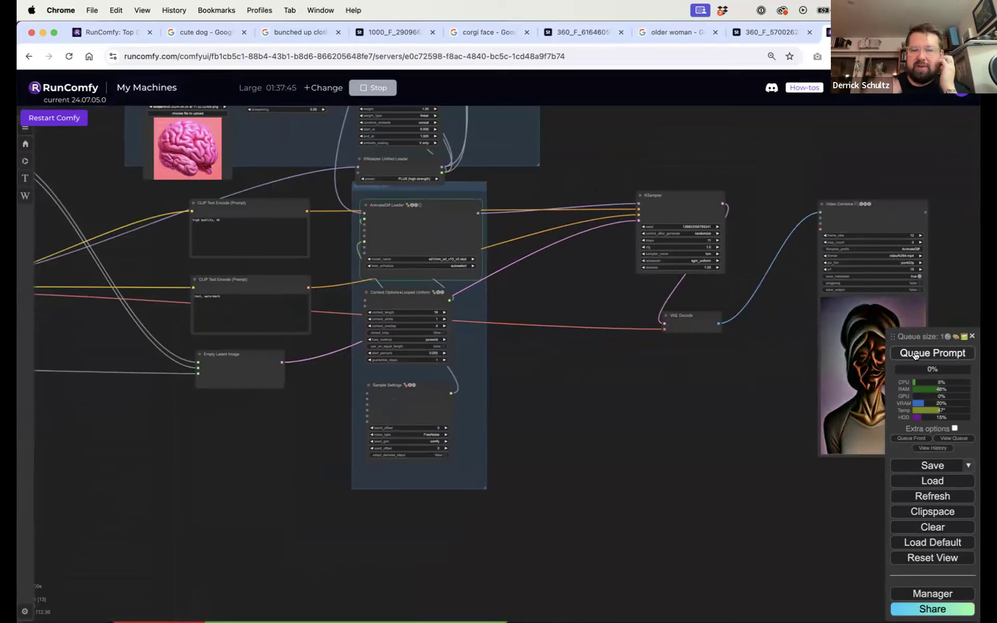
left_click_drag(583, 318, 624, 512)
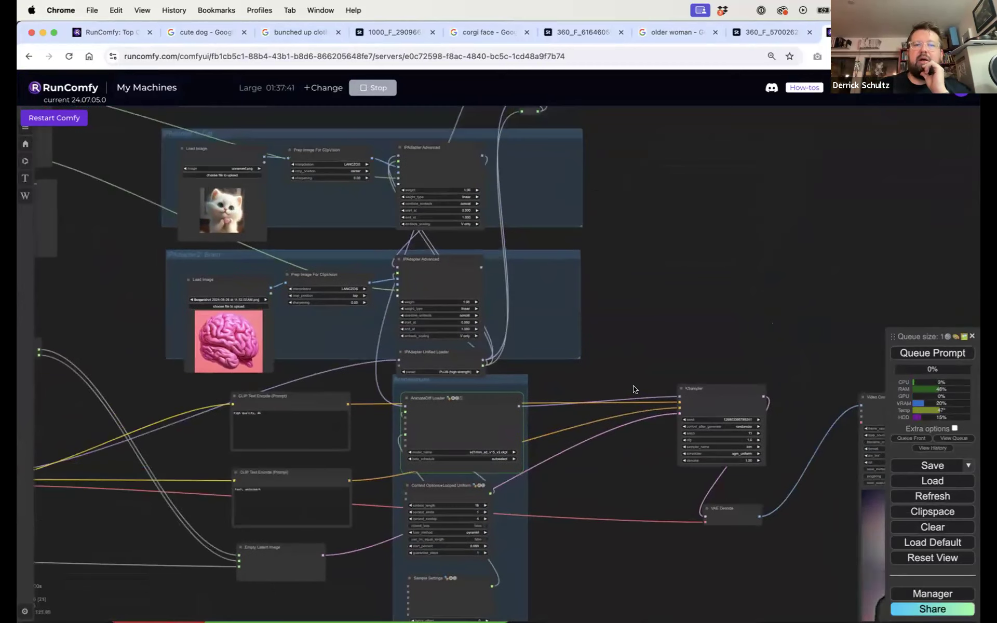
left_click_drag(643, 352, 754, 426)
left_click_drag(262, 247, 451, 341)
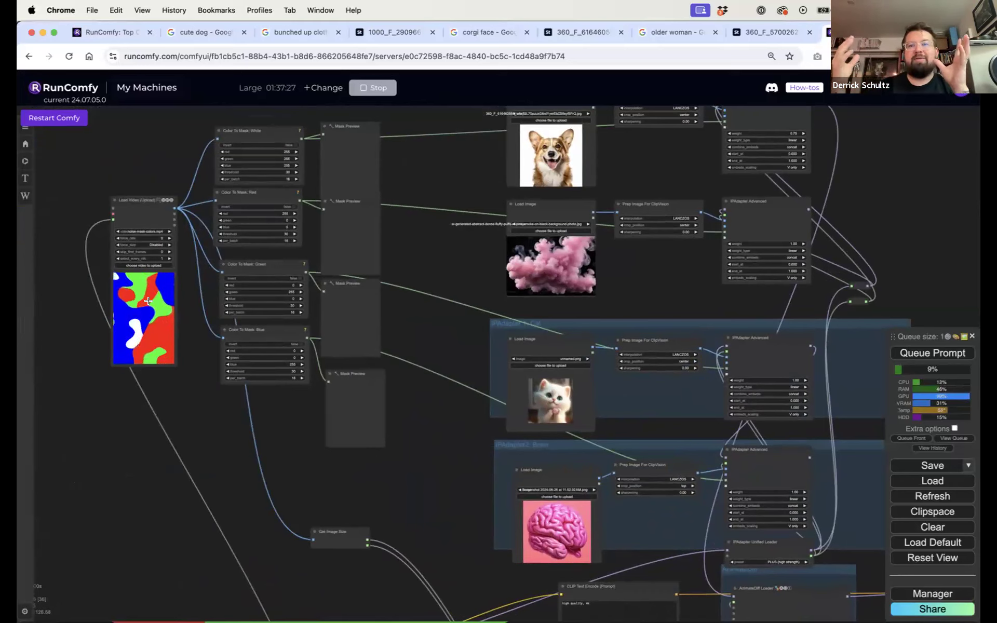
Examine the KSampler's progress and the Video Combine preview at the end of the workflow while it runs
left_click_drag(655, 277, 438, 259)
left_click_drag(718, 280, 594, 238)
left_click_drag(651, 292, 458, 208)
left_click_drag(541, 312, 488, 238)
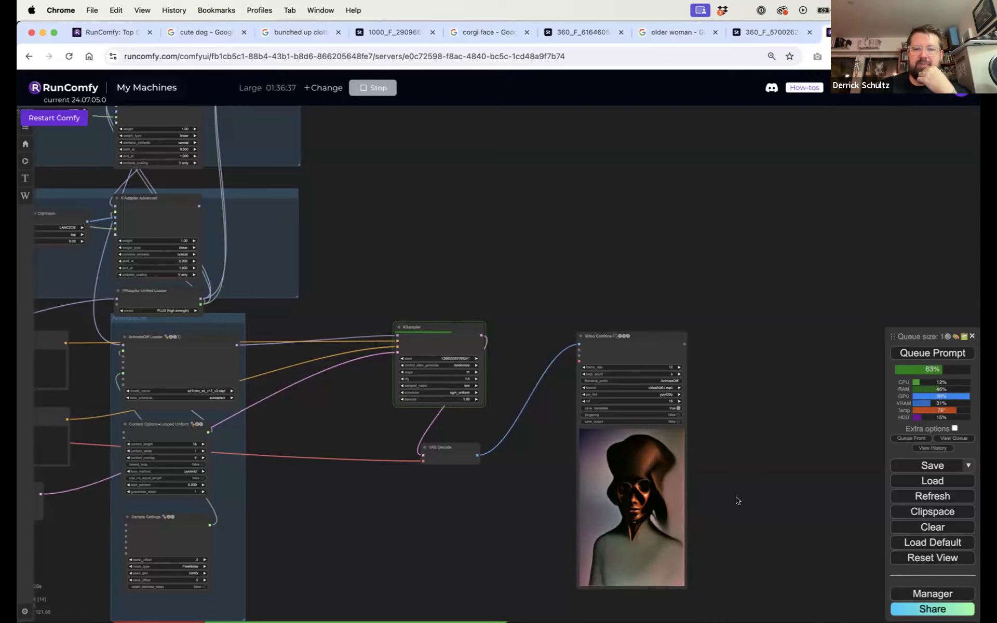
left_click_drag(736, 500, 762, 431)
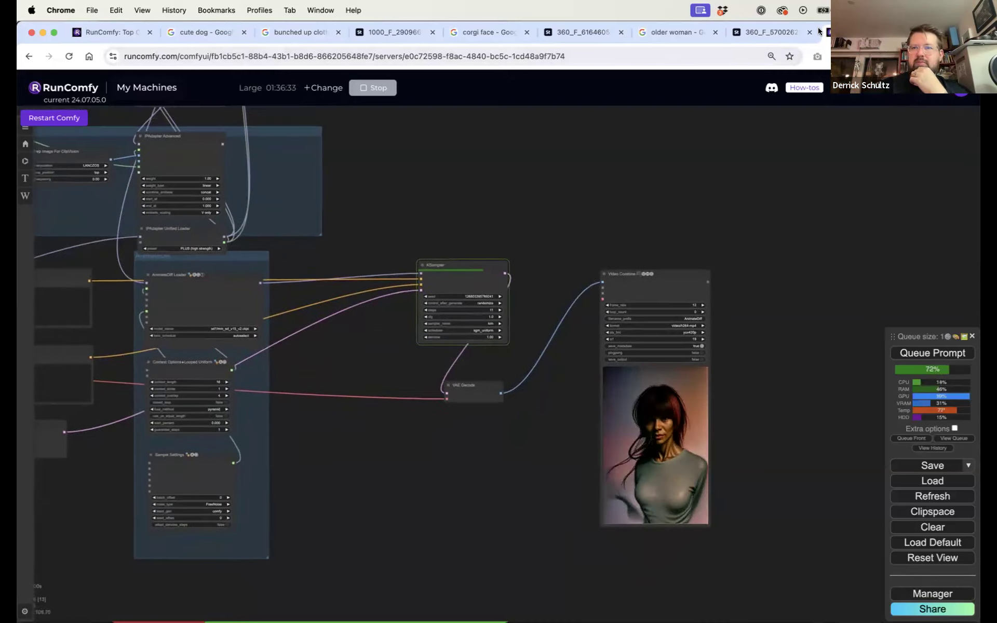
Close the leftover image search, stock photo and duplicate RunComfy browser tabs, keeping only the tab with the running workflow
left_click(774, 32)
left_click(809, 32)
left_click(715, 33)
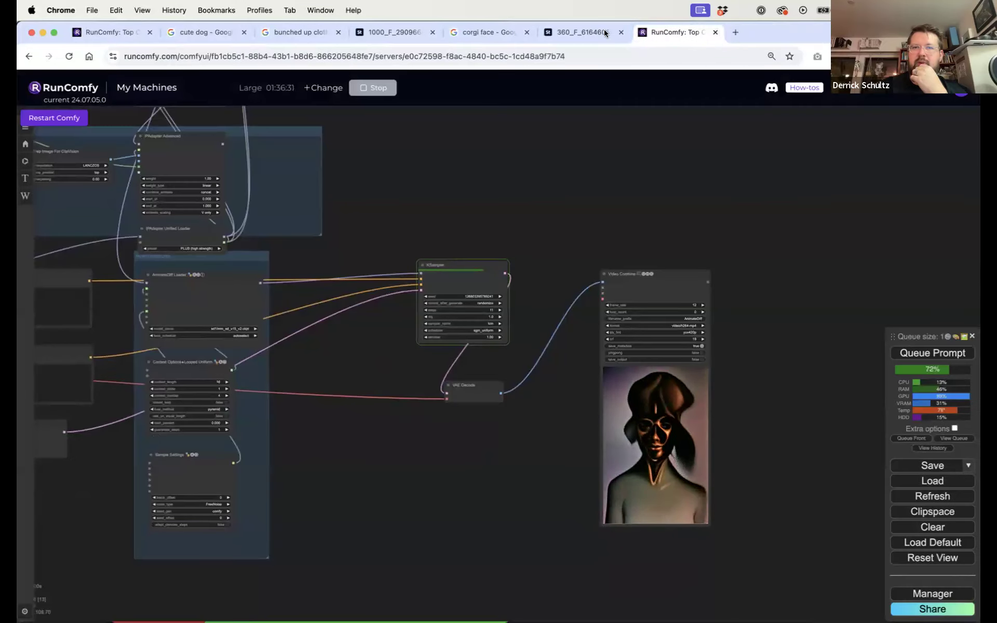
left_click(621, 32)
left_click(524, 33)
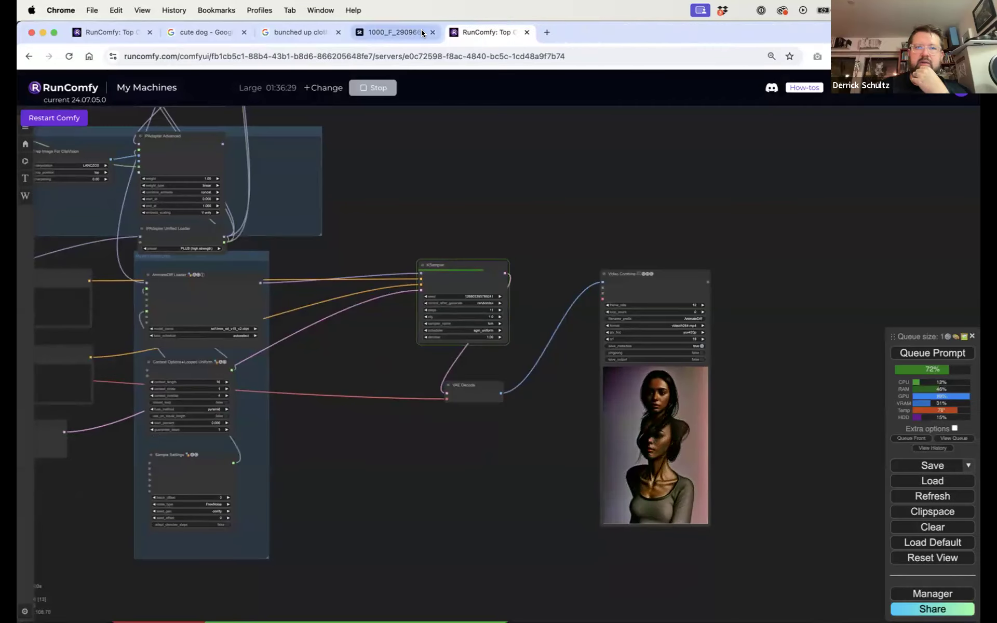
left_click(410, 32)
left_click(432, 32)
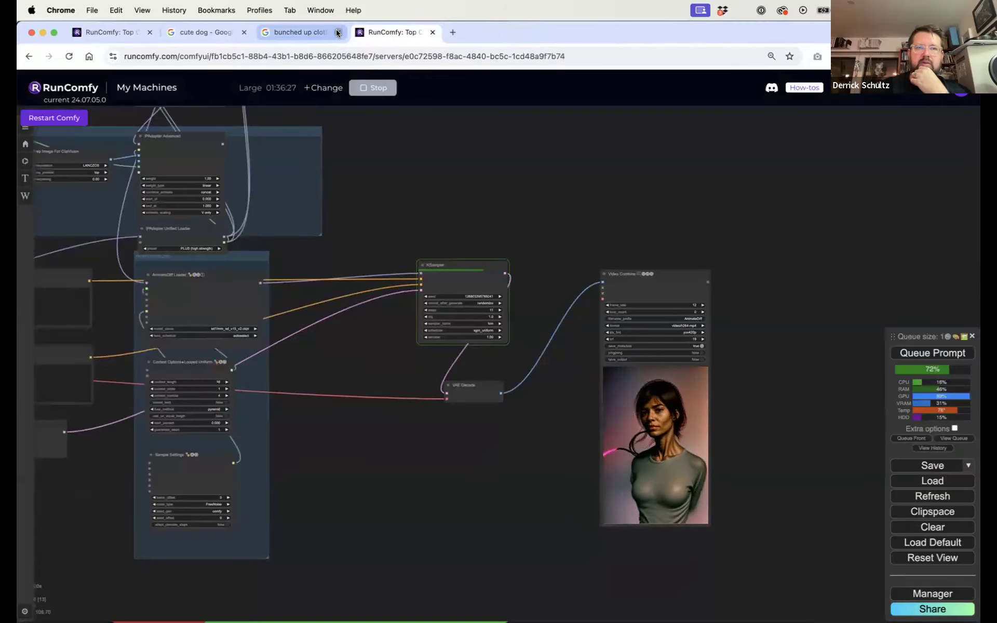
left_click(338, 32)
left_click(244, 32)
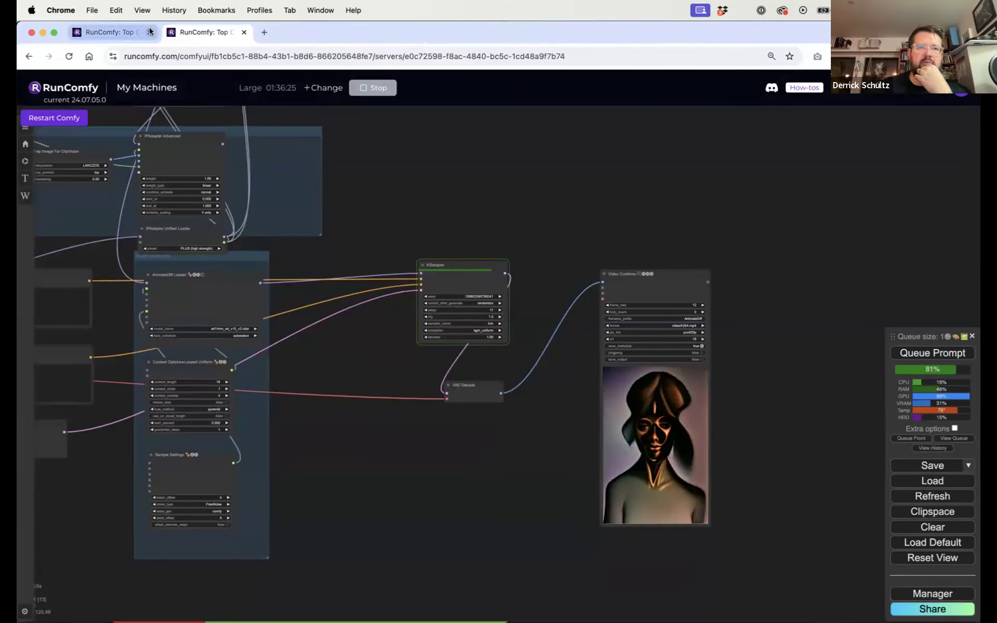
left_click(149, 32)
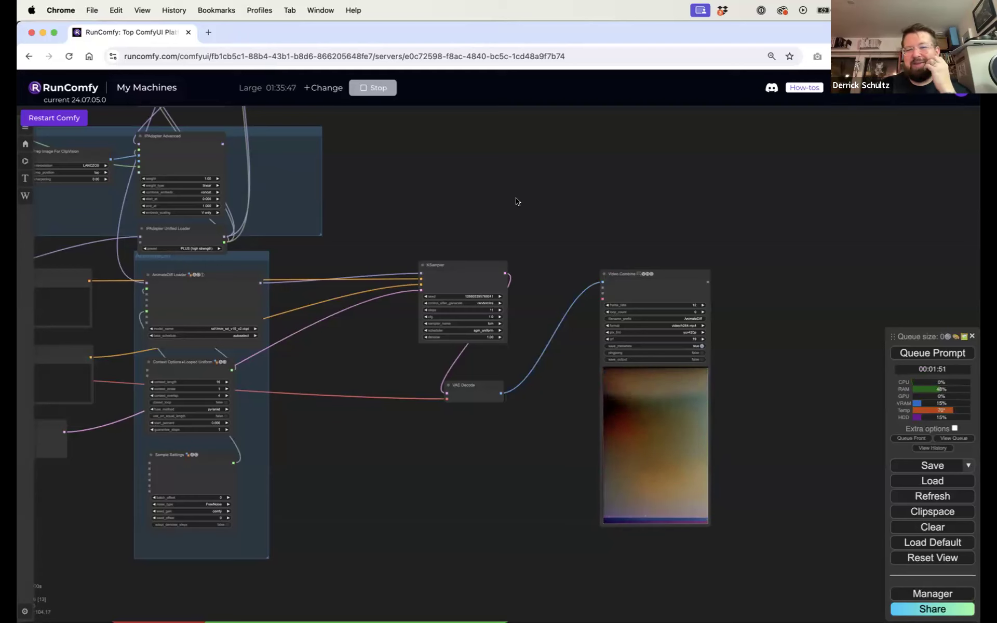
Set the weight to 0.5 on the IPAdapter Advanced nodes for the pink smoke and corgi images
left_click_drag(478, 200, 778, 444)
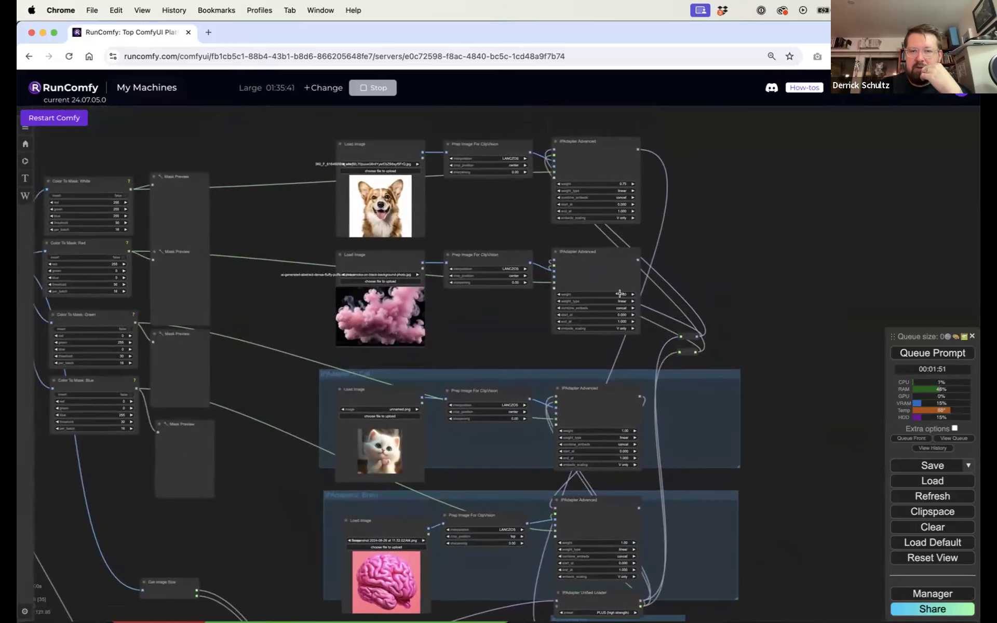
scroll(619, 293, "up", 3)
scroll(620, 294, "up", 6)
left_click(625, 293)
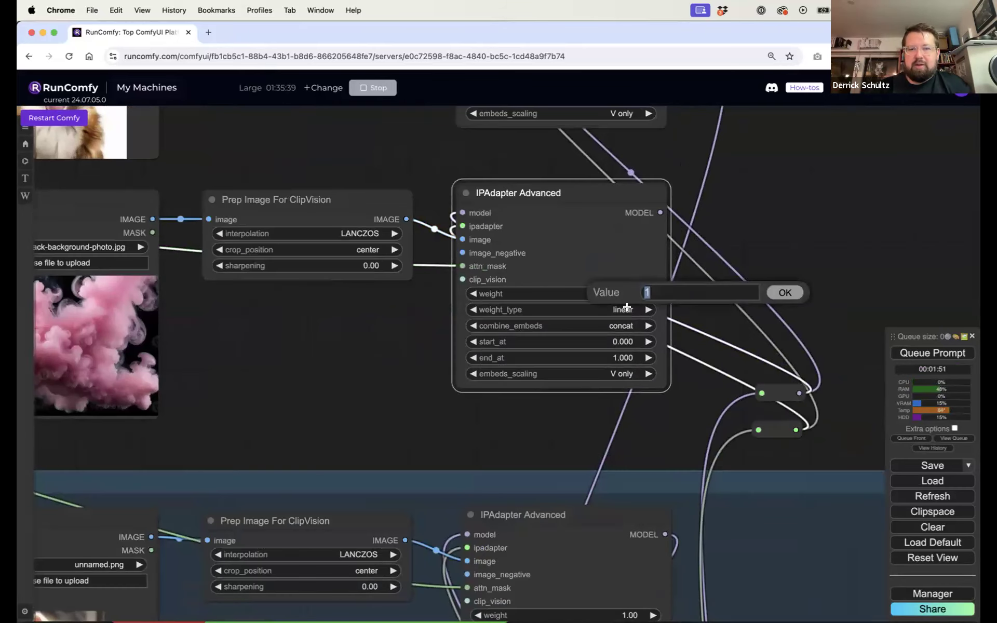
type(".5")
key("Return")
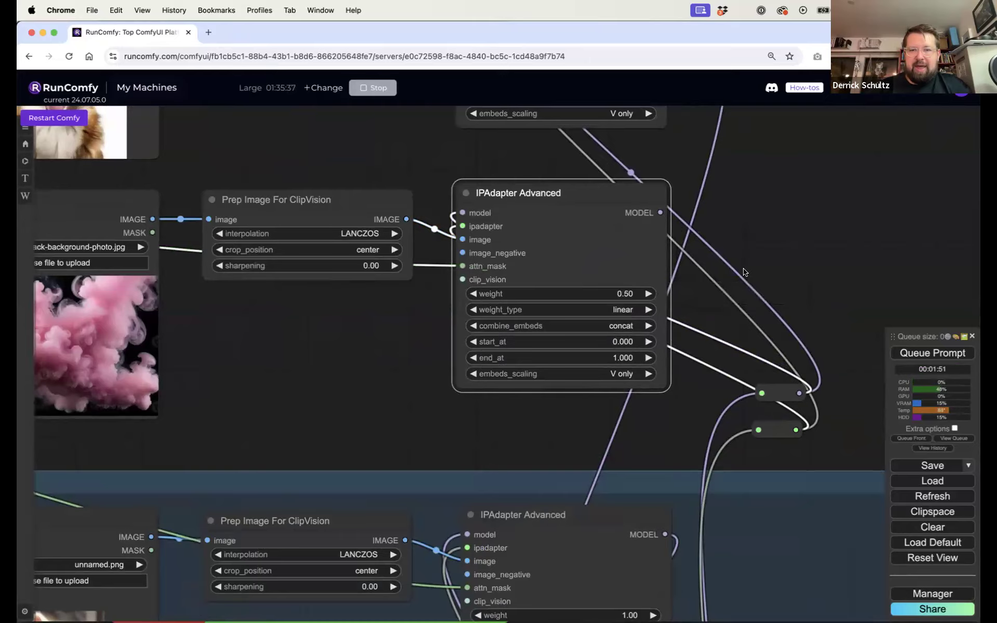
left_click_drag(705, 193, 690, 370)
left_click(609, 212)
type(".5")
key("Return")
Set the weight to 0.50 on the IPAdapter Advanced nodes for the white cat and brain images
scroll(753, 348, "down", 5)
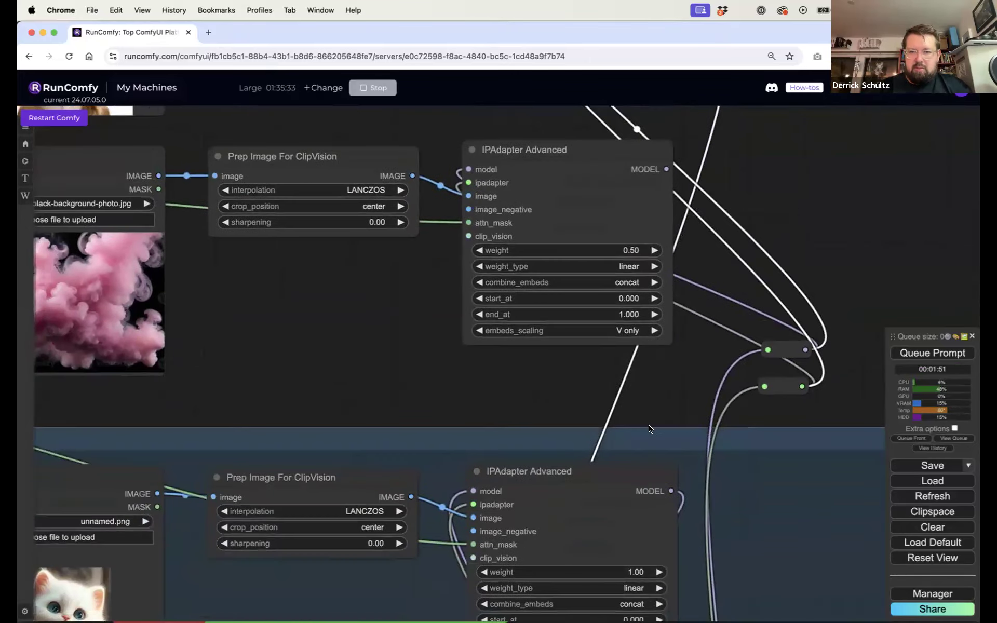
left_click(638, 572)
type(".5")
key("Return")
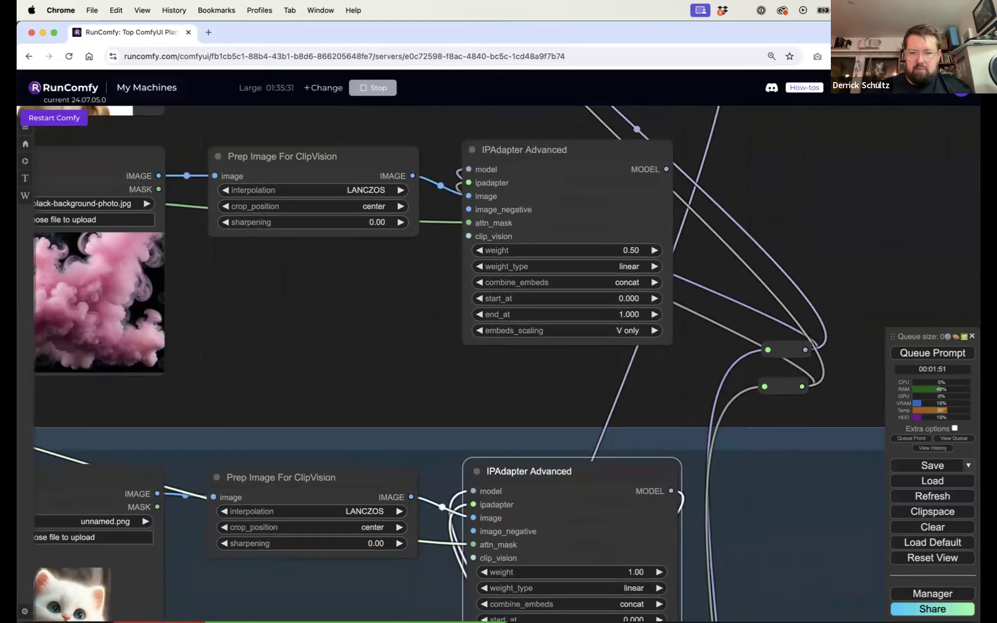
scroll(691, 233, "down", 5)
scroll(701, 162, "down", 1)
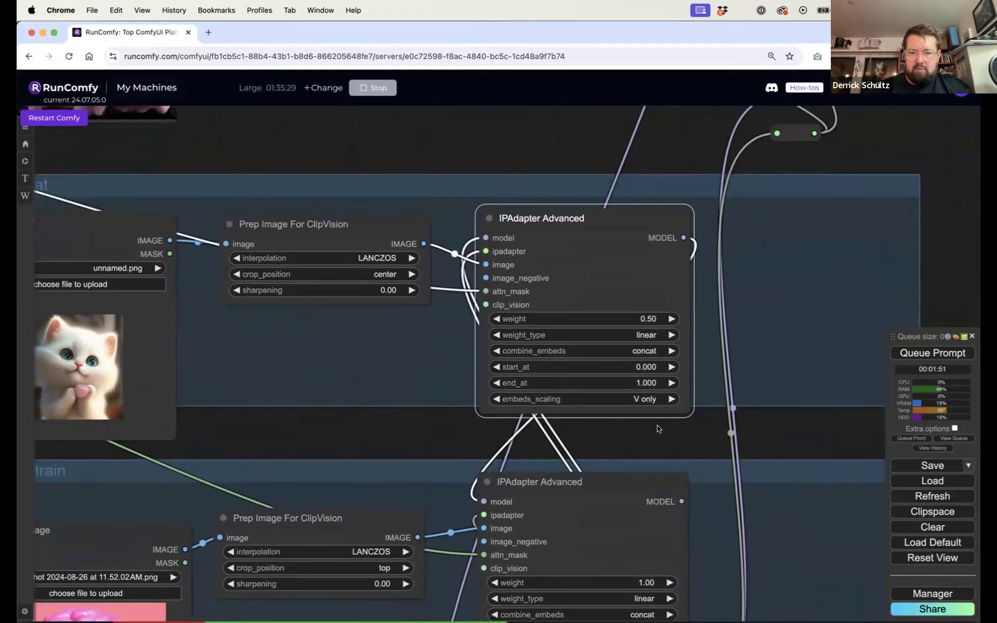
left_click(644, 580)
type(".5")
key("Return")
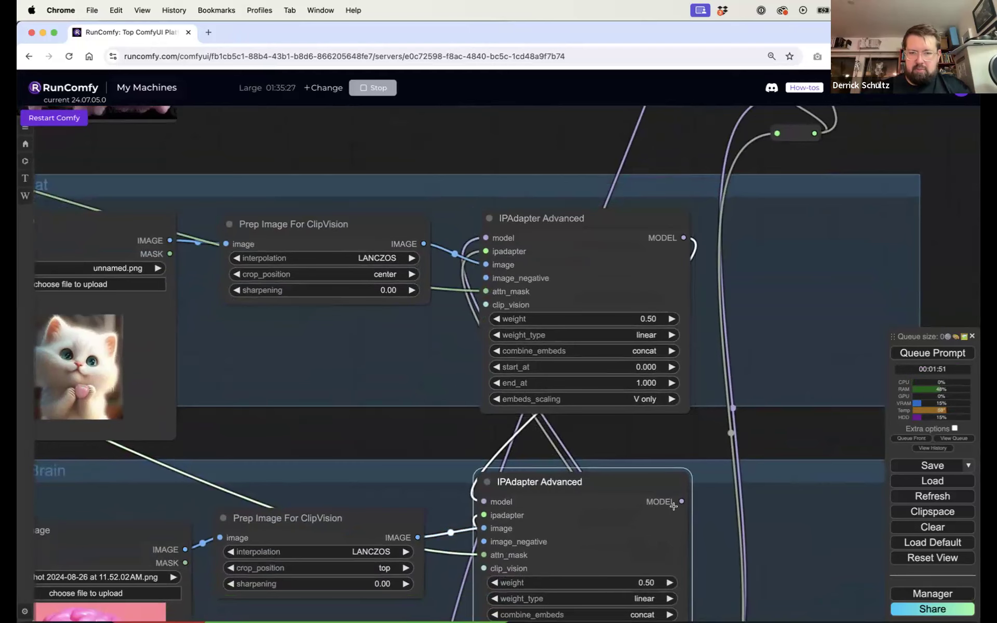
Check the preset options of the IPAdapter Unified Loader and keep PLUS (high strength) selected
scroll(692, 448, "down", 3)
scroll(692, 447, "down", 4)
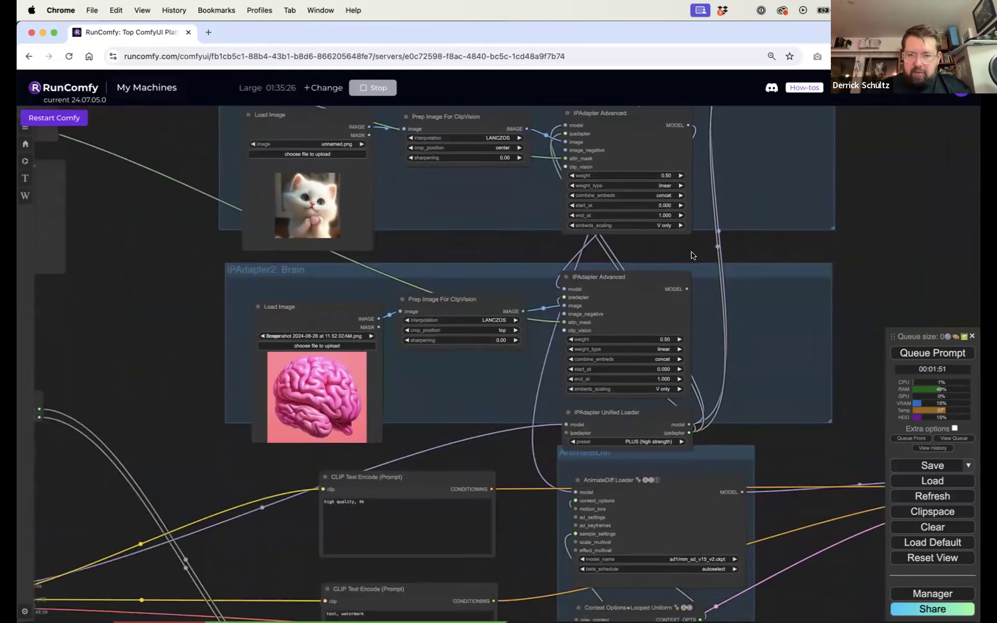
left_click(660, 441)
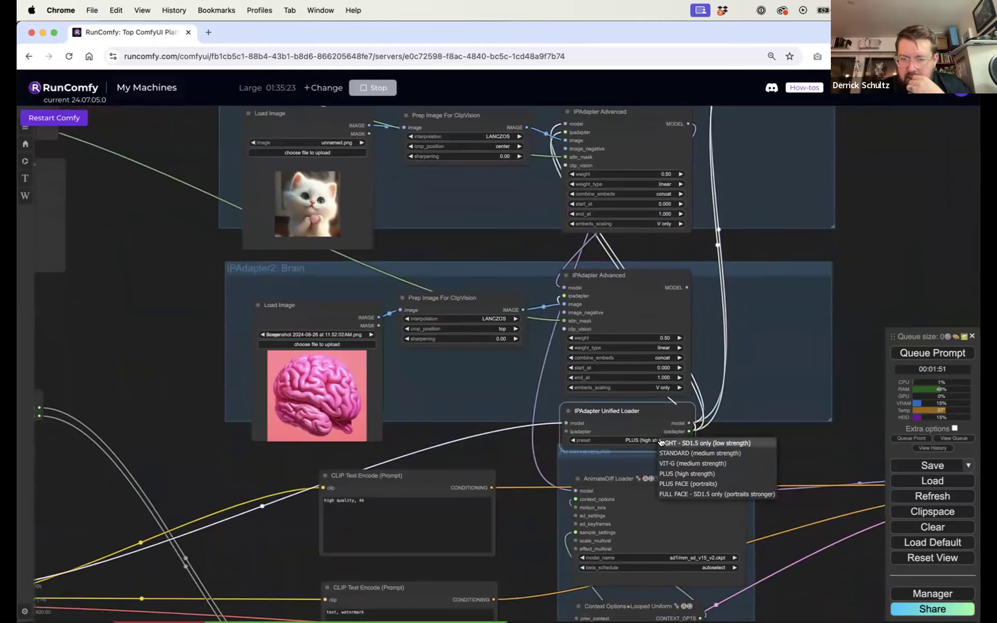
left_click(686, 474)
Queue the prompt to rerun the workflow with the reduced IPAdapter weights
scroll(813, 451, "down", 5)
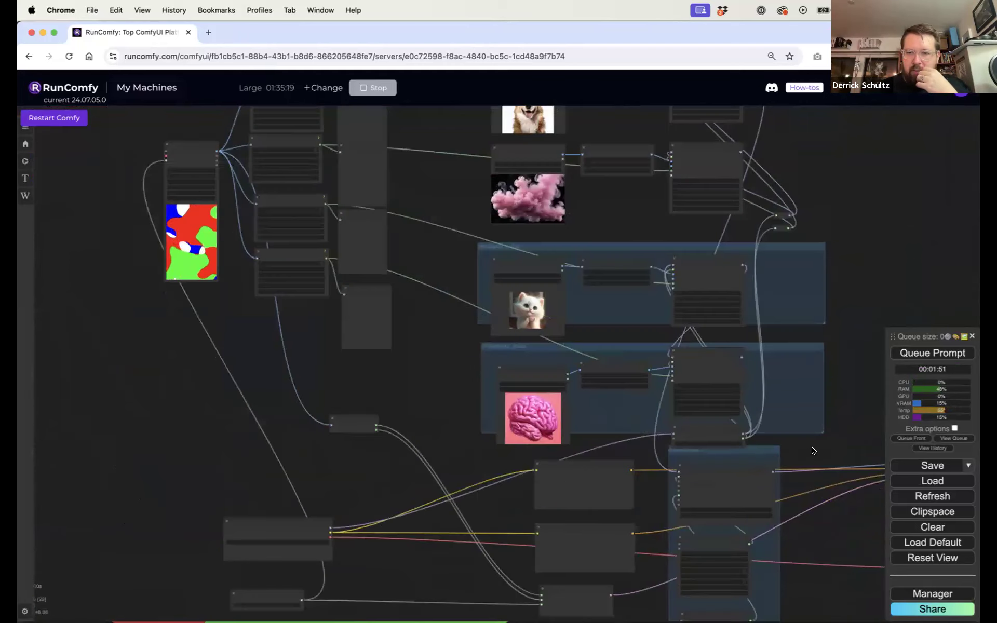
left_click_drag(812, 452, 623, 419)
scroll(605, 476, "up", 8)
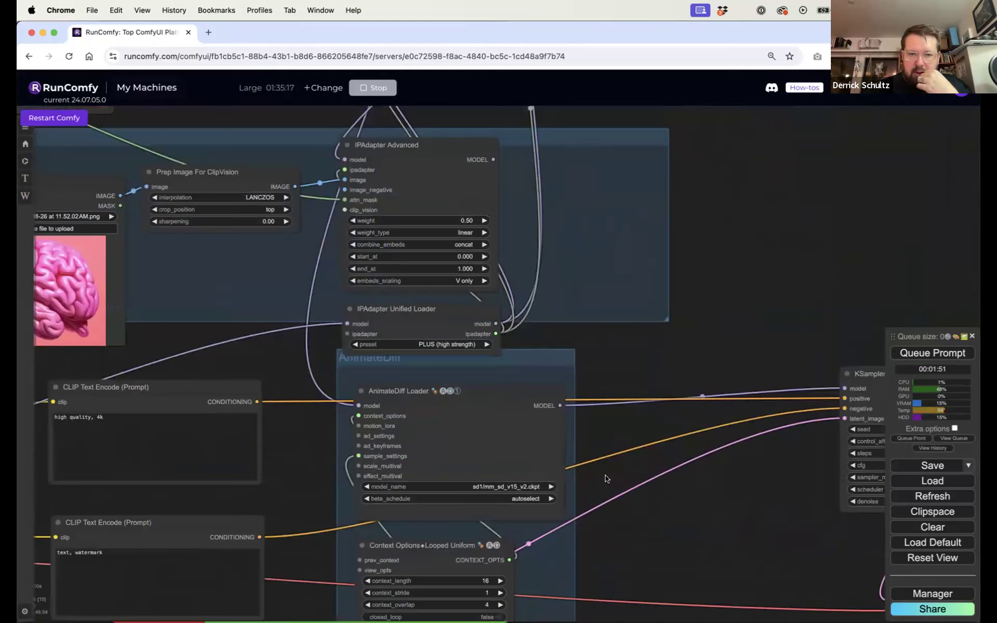
scroll(648, 493, "down", 8)
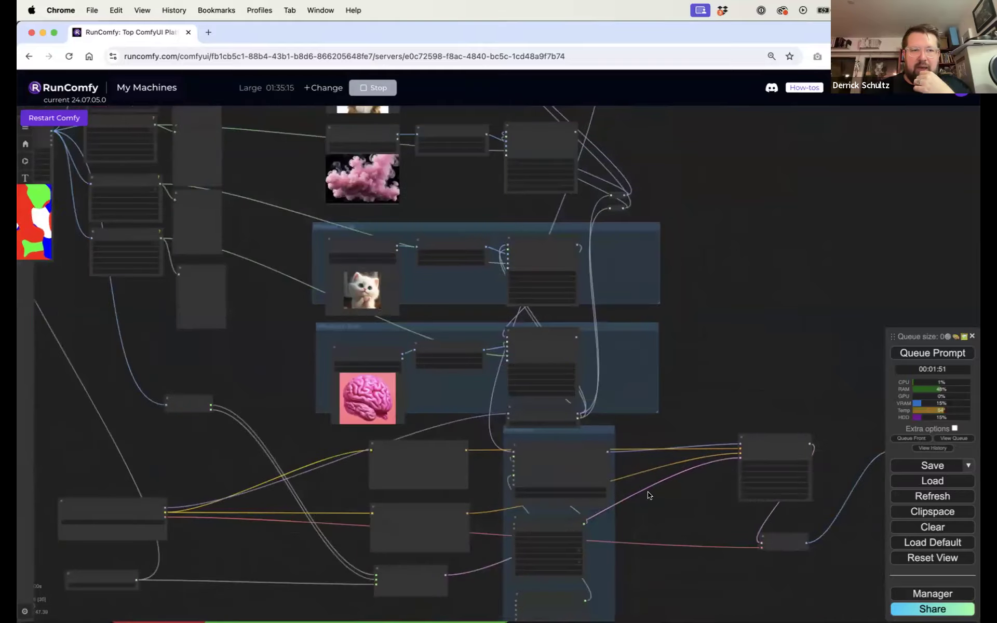
left_click_drag(739, 403, 576, 318)
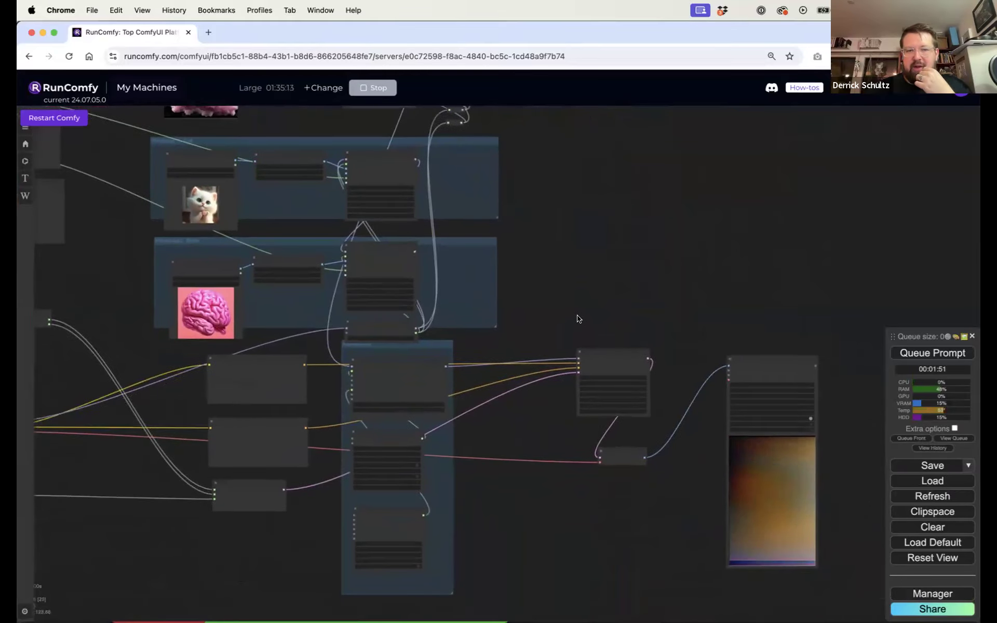
left_click(913, 354)
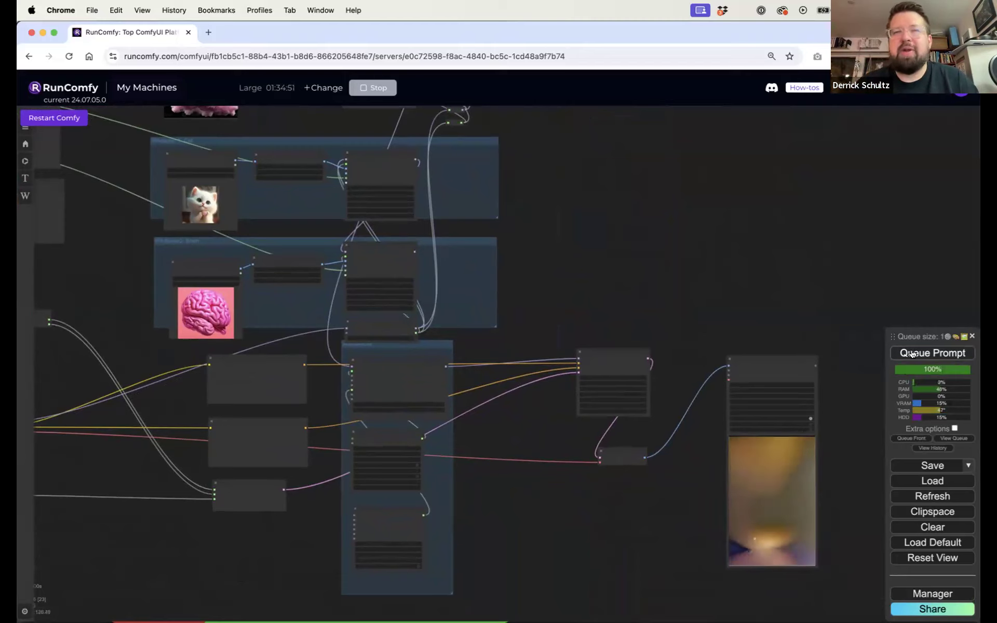